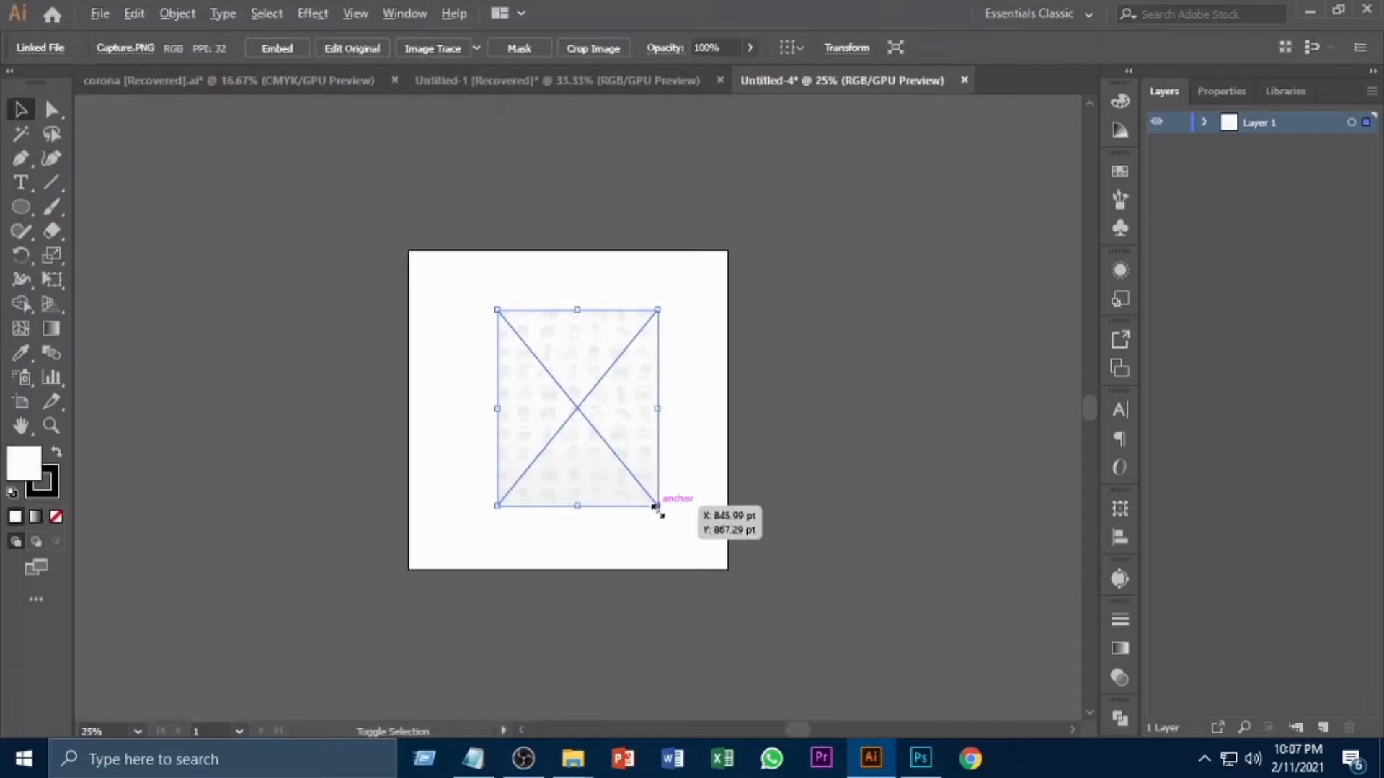
Resize and reposition the food-pattern image so it covers the artboard as a background
drag(658, 508, 838, 625)
drag(577, 191, 579, 246)
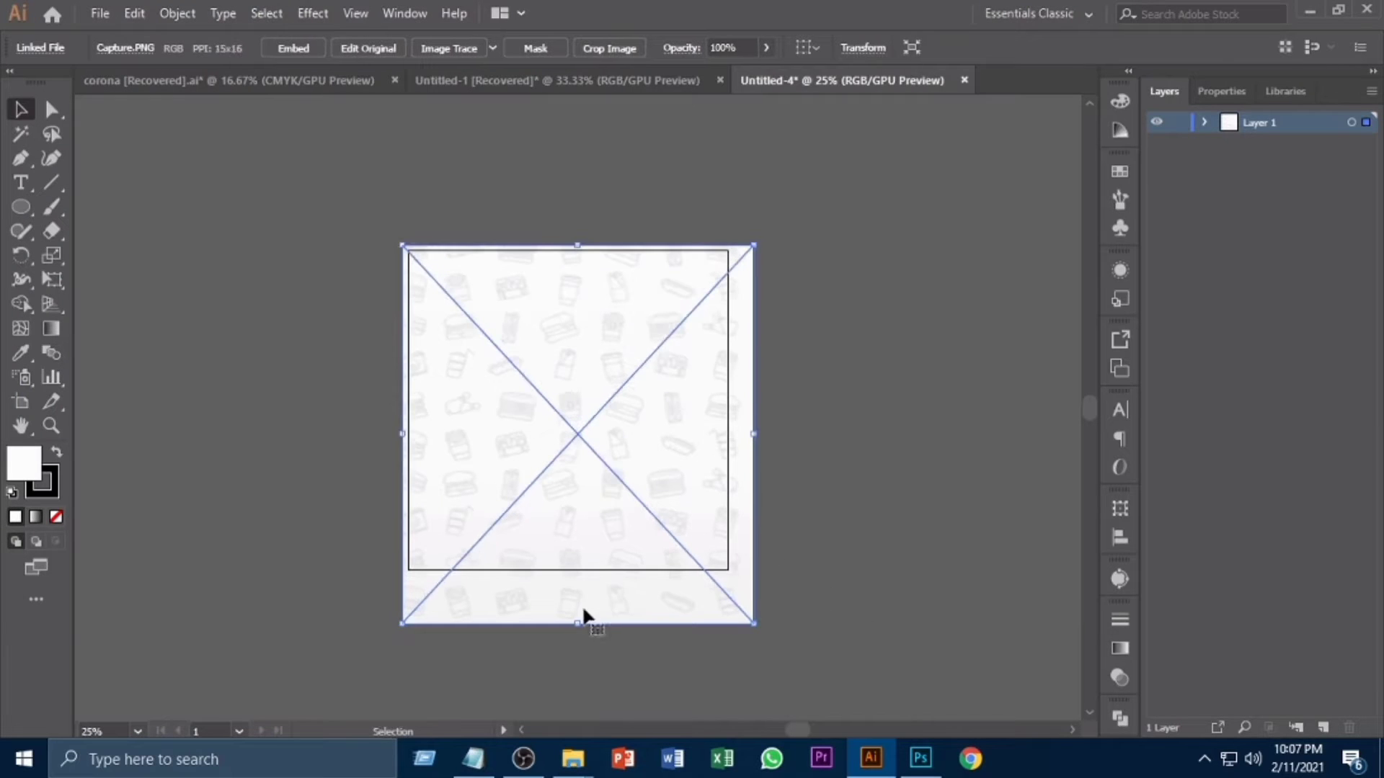
drag(584, 614, 586, 569)
drag(750, 413, 731, 412)
drag(572, 560, 570, 576)
click(831, 474)
key(ctrl+plus)
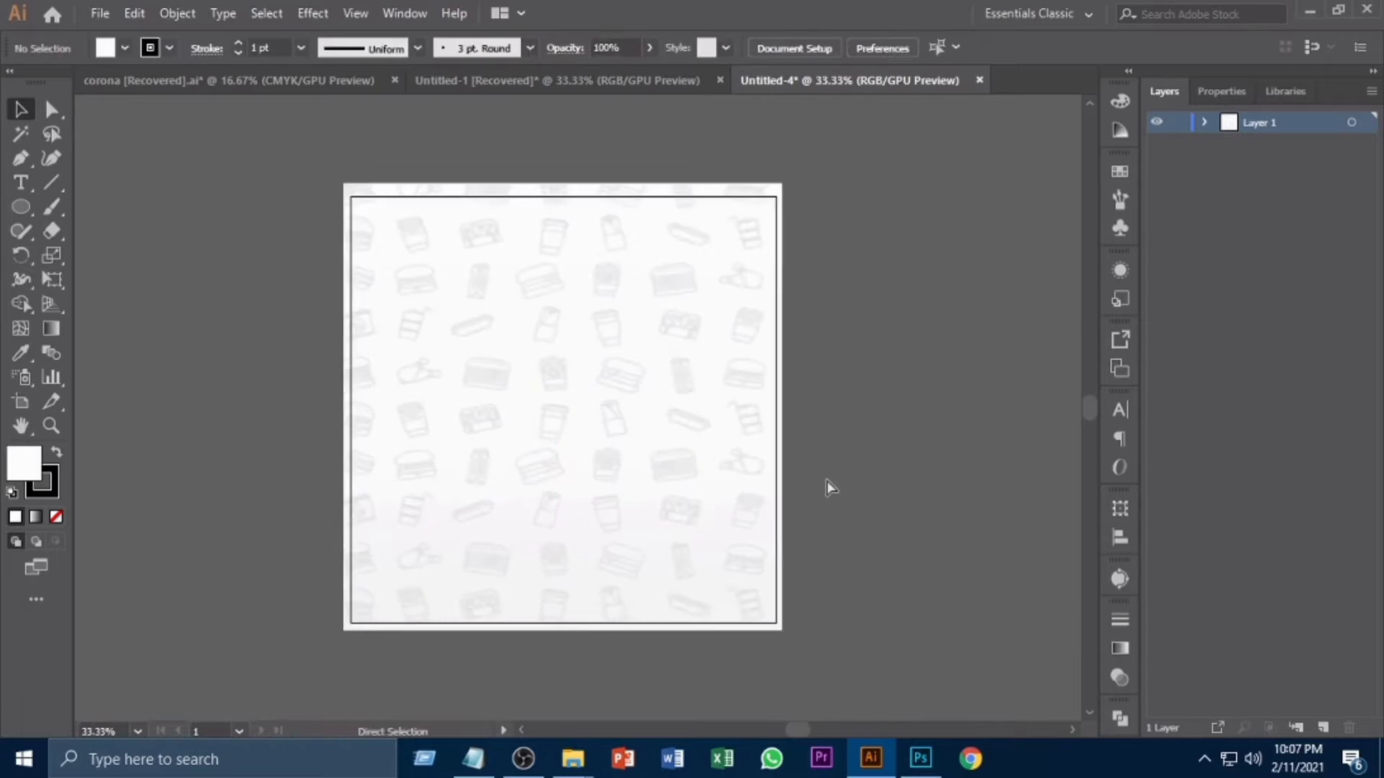
Begin placing the burger image, but switch to Photoshop and open burger.png there
click(560, 494)
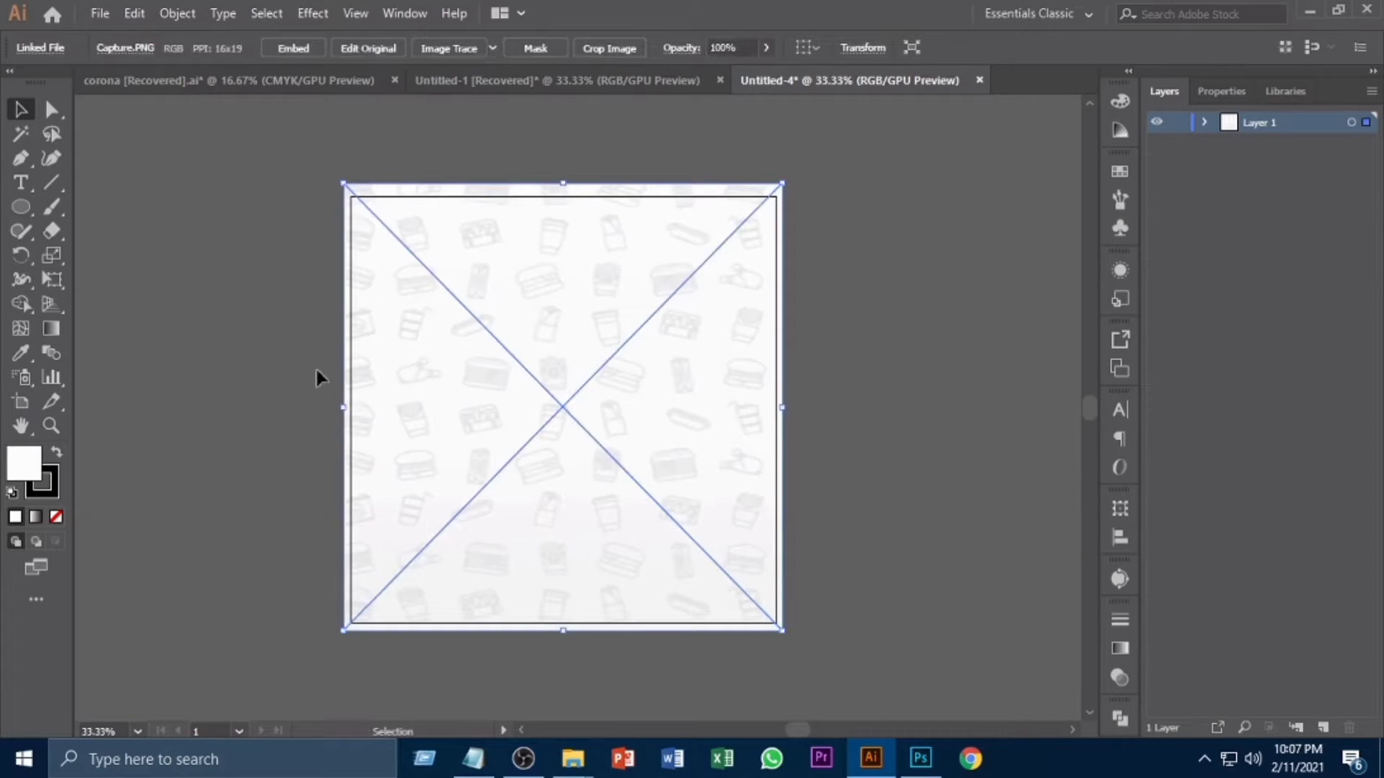
key(shift+ctrl+p)
click(380, 164)
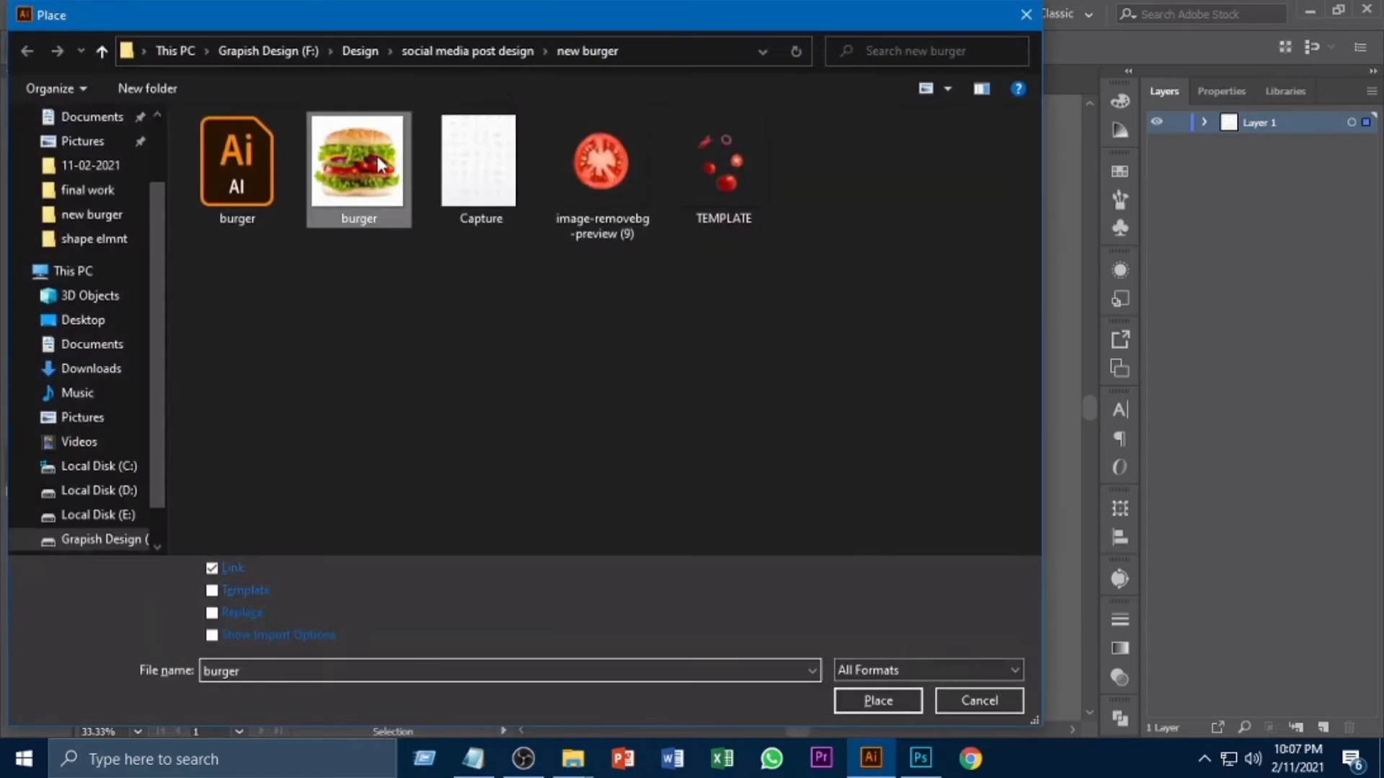
click(920, 758)
click(56, 16)
click(108, 55)
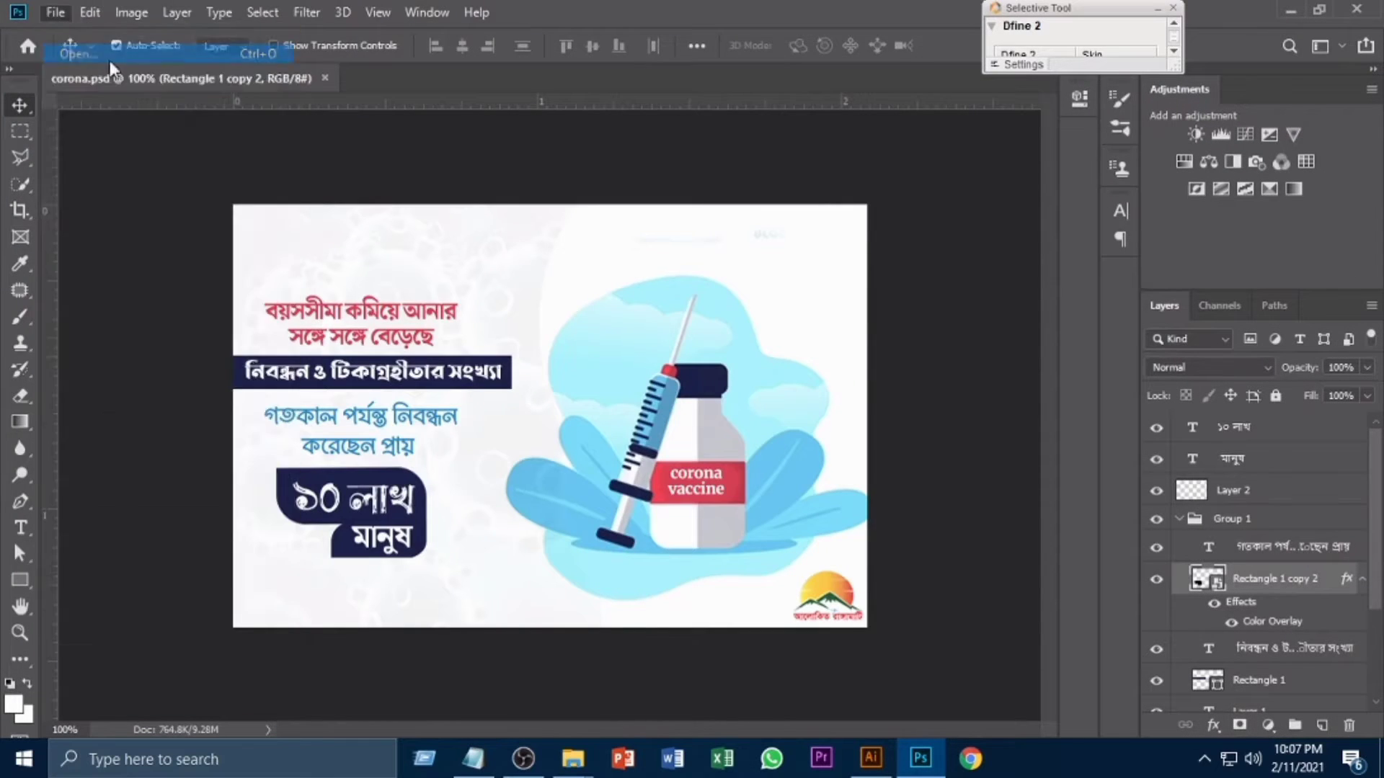
double_click(373, 144)
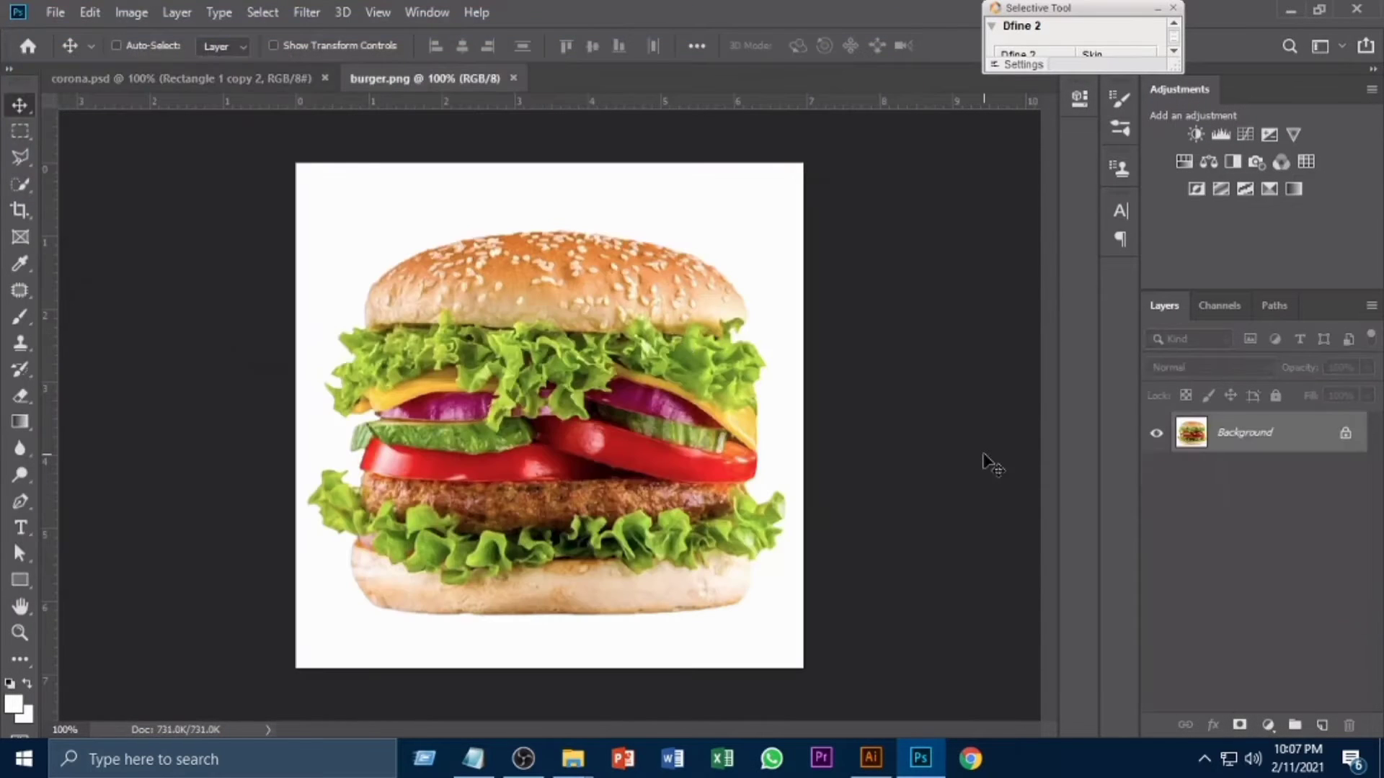
Isolate the burger on a duplicate layer with a mask made from Select Subject, and hide the Background layer
key(ctrl+j)
click(1268, 725)
key(Escape)
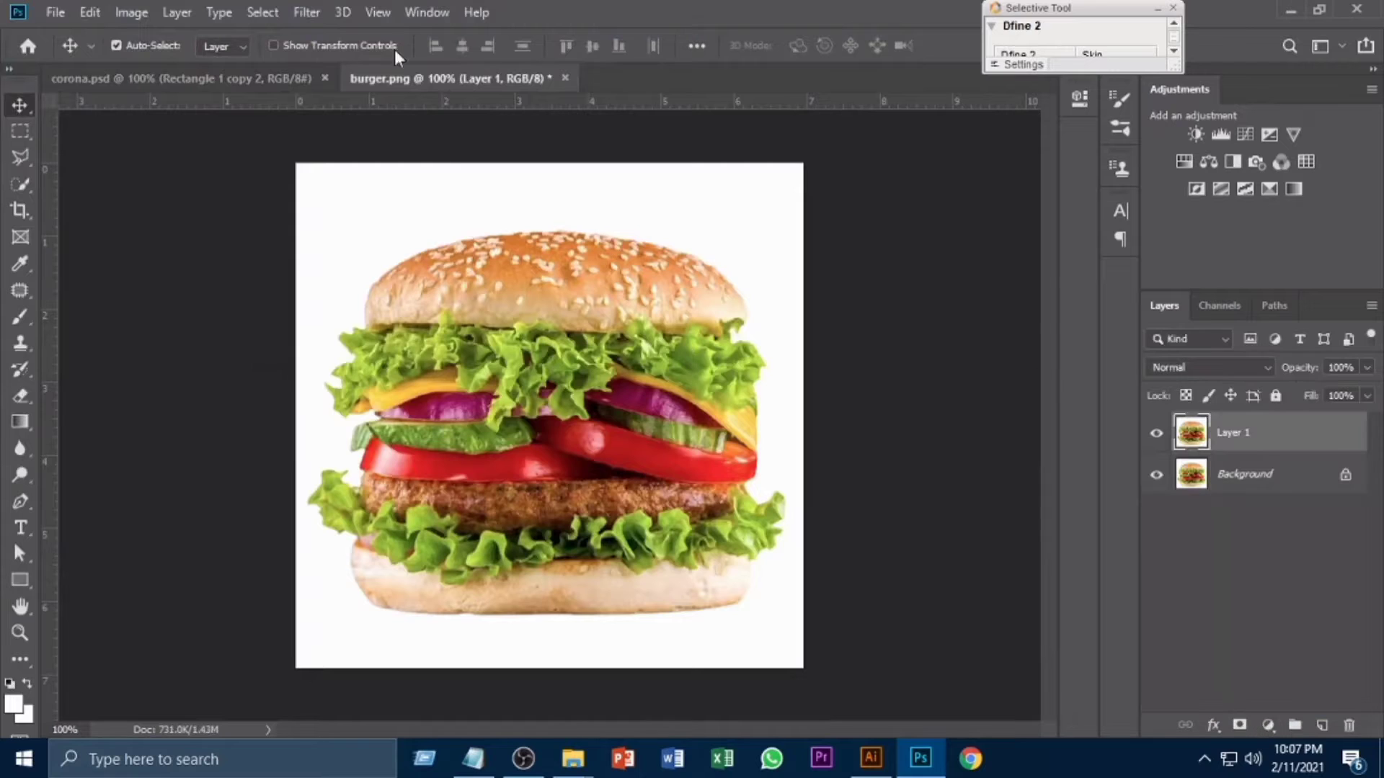
click(262, 12)
click(311, 252)
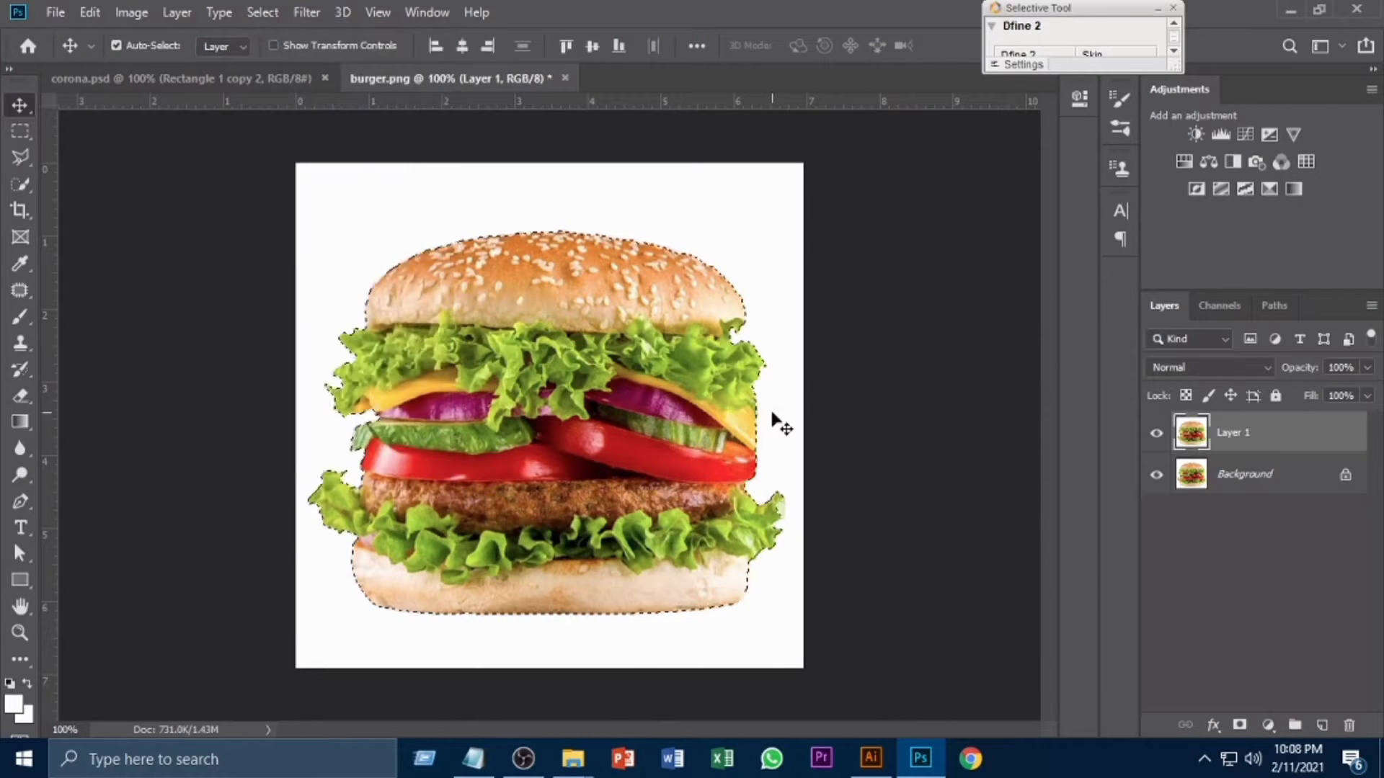
click(1240, 725)
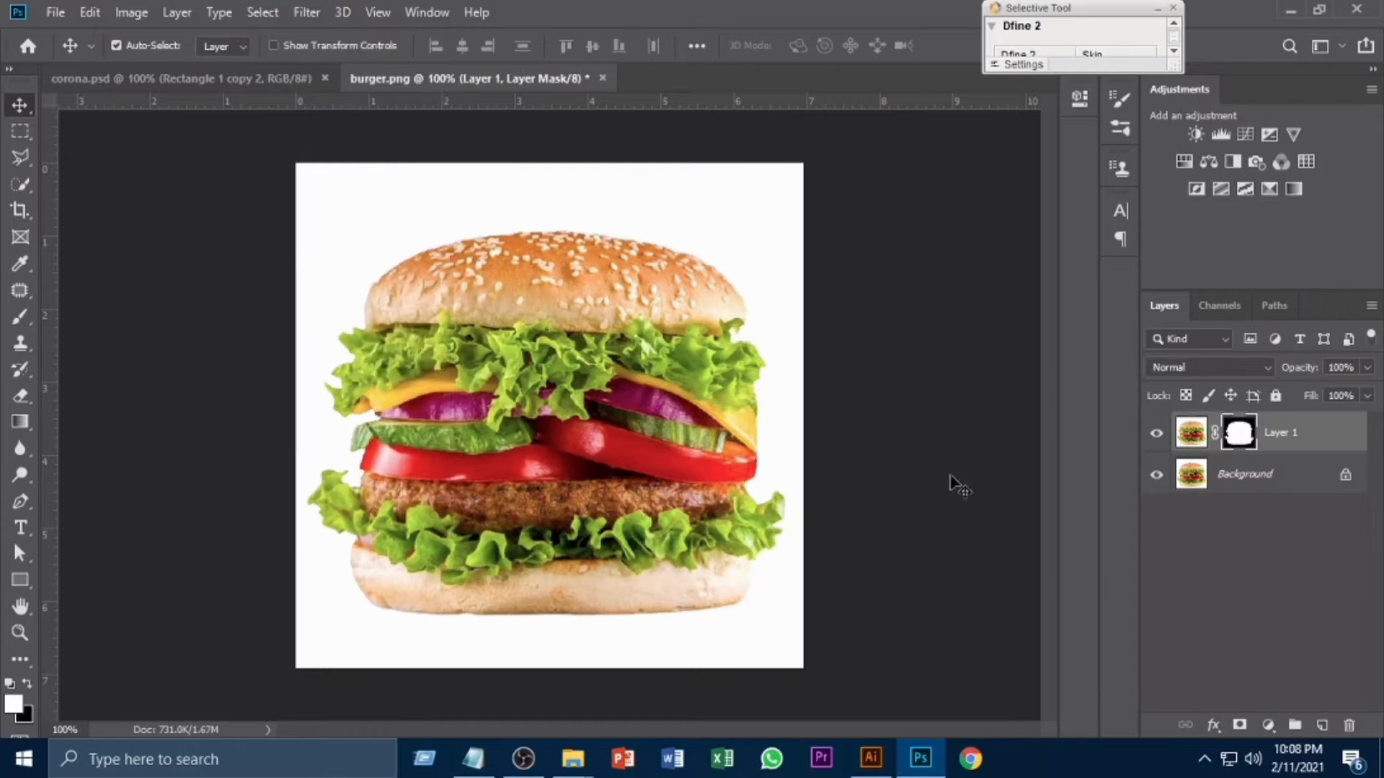
click(1156, 475)
Save the cut-out burger as a PNG file named burger2, accepting the PNG format options
key(ctrl+shift+s)
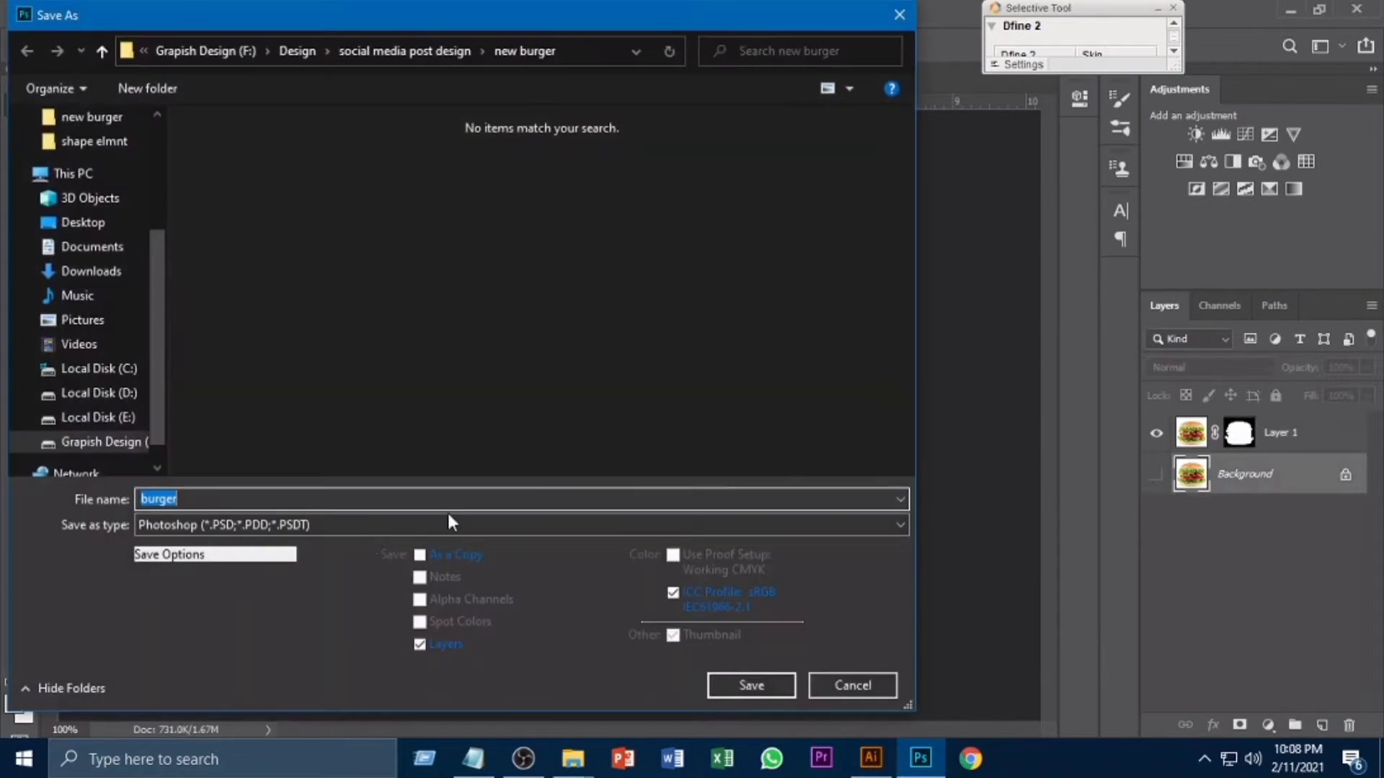
click(448, 525)
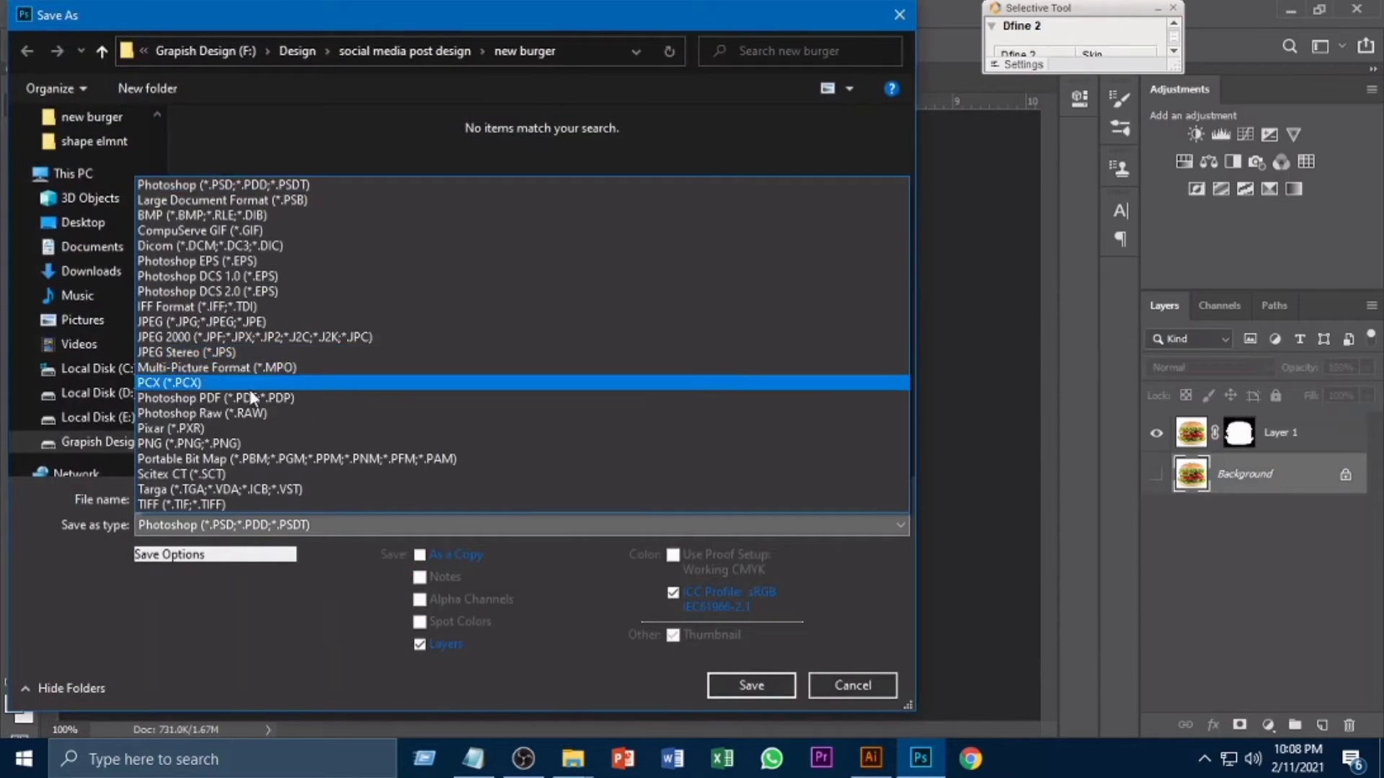
click(250, 443)
click(284, 505)
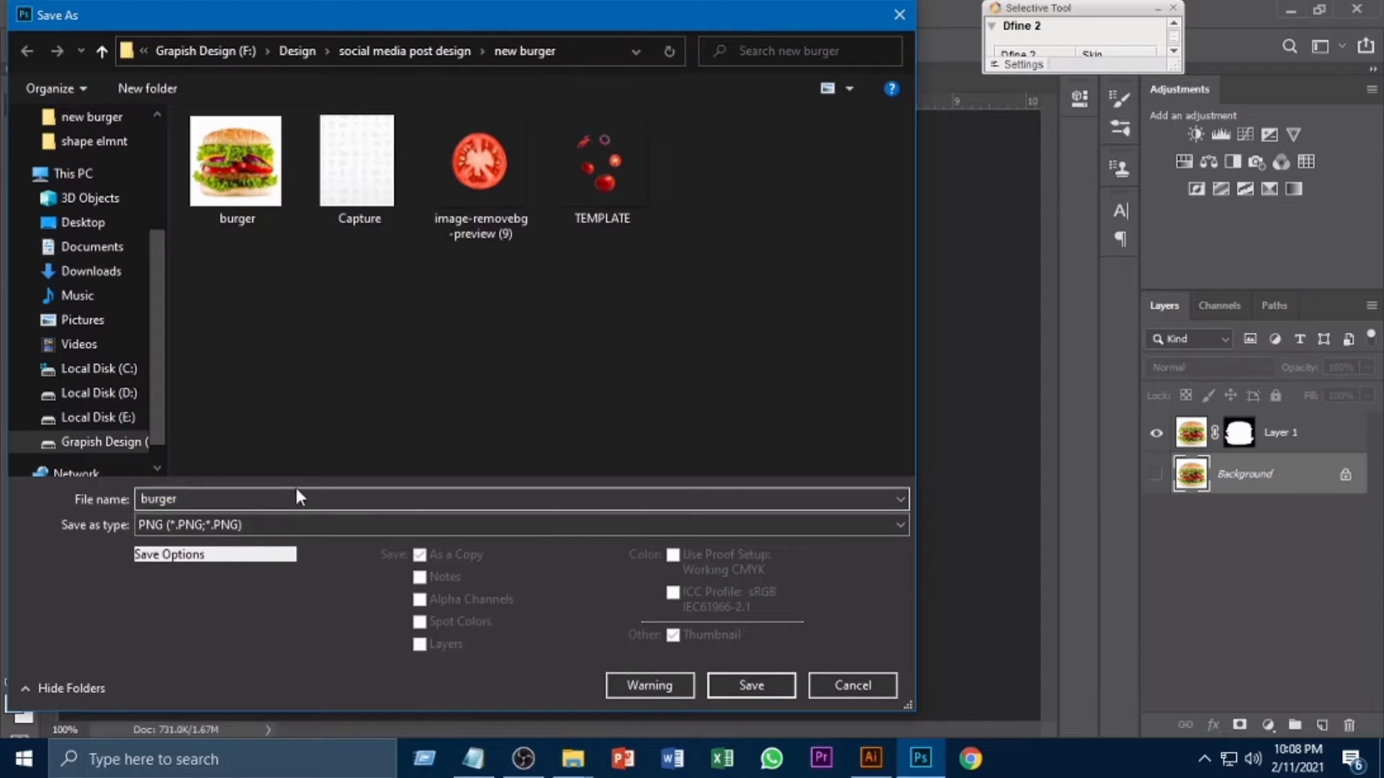
key(Return)
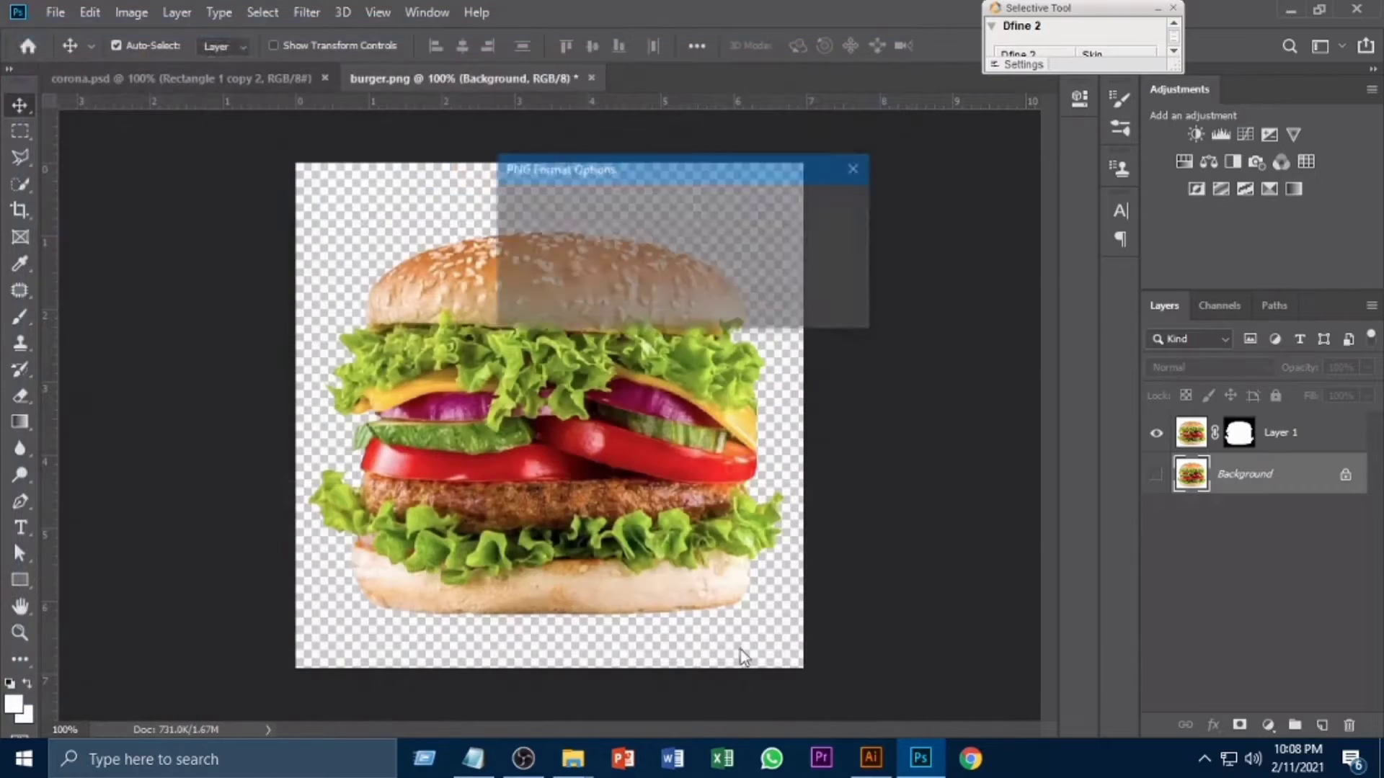
click(801, 216)
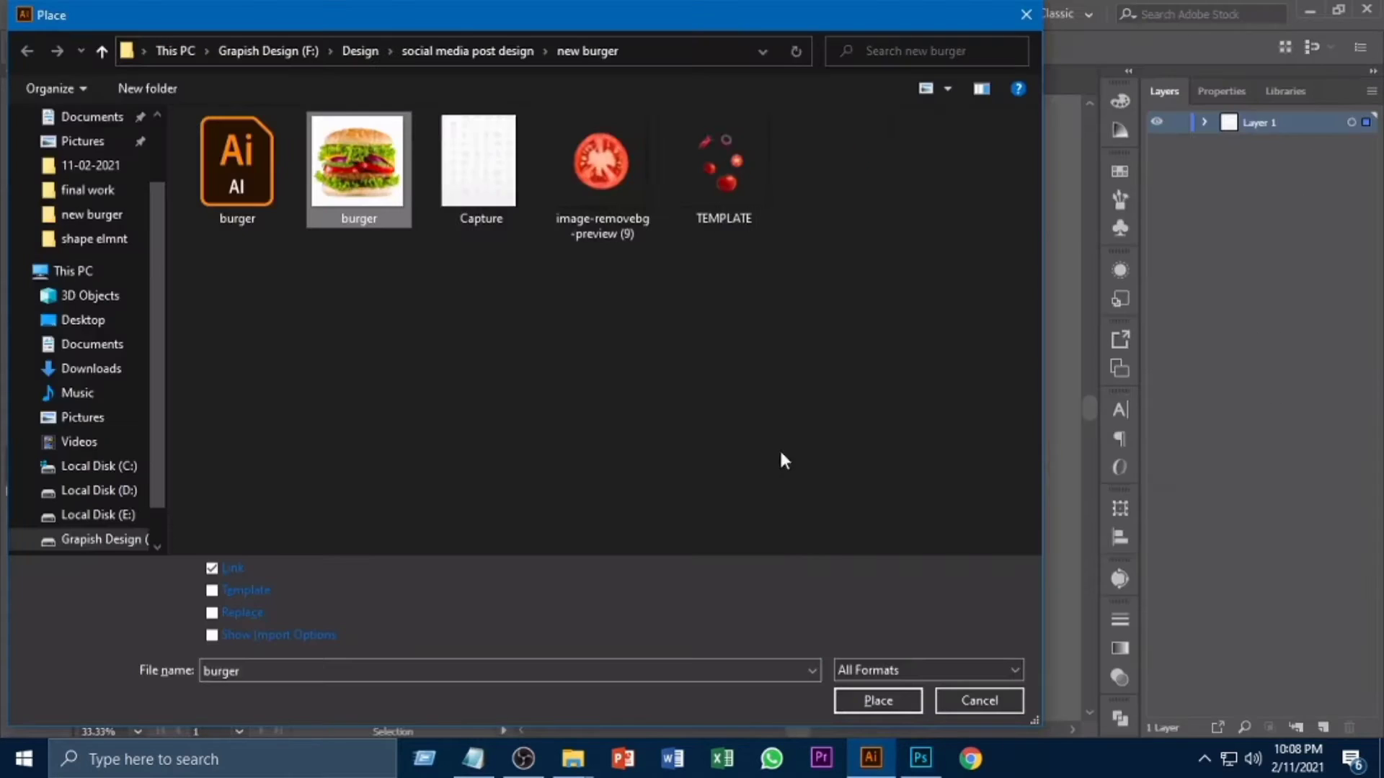
Switch back to Illustrator, place burger2 on the artboard and enlarge it
key(Right)
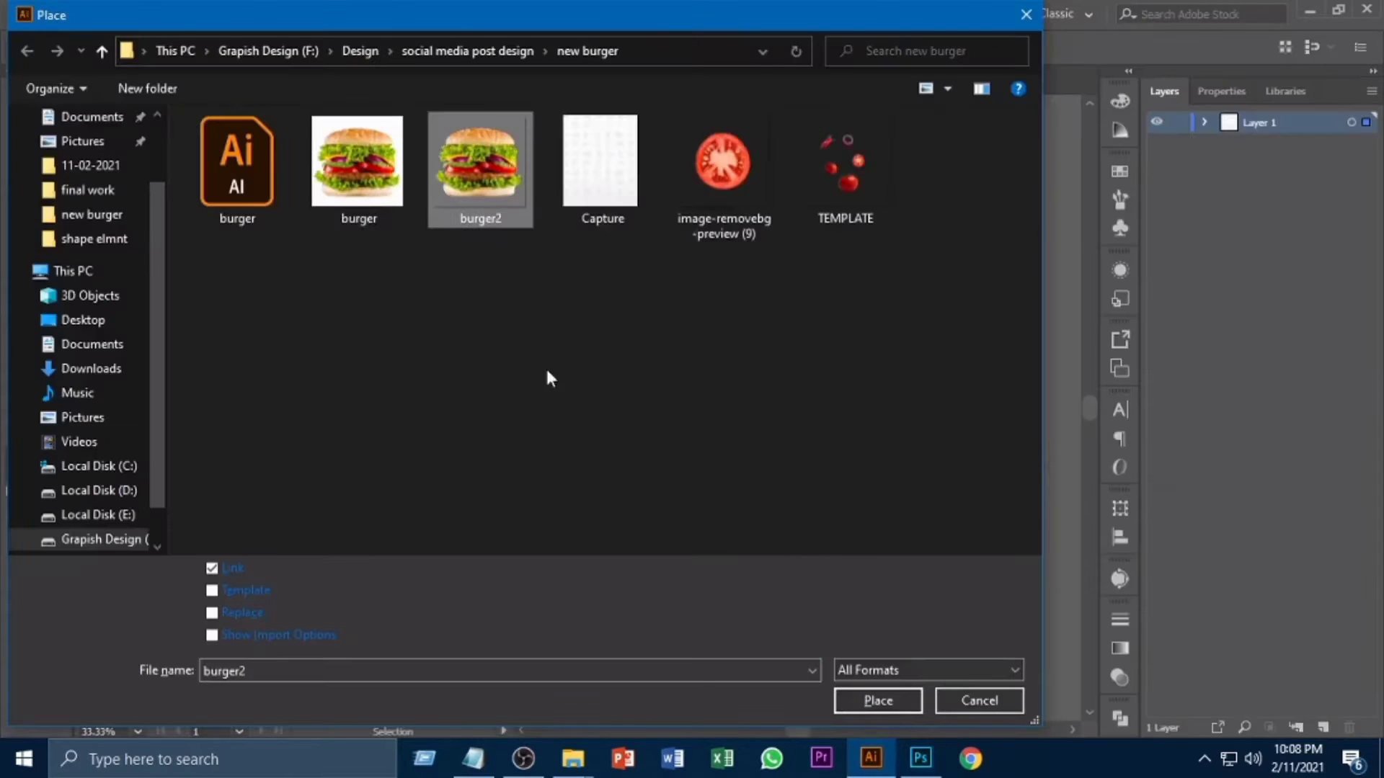
click(869, 705)
click(477, 361)
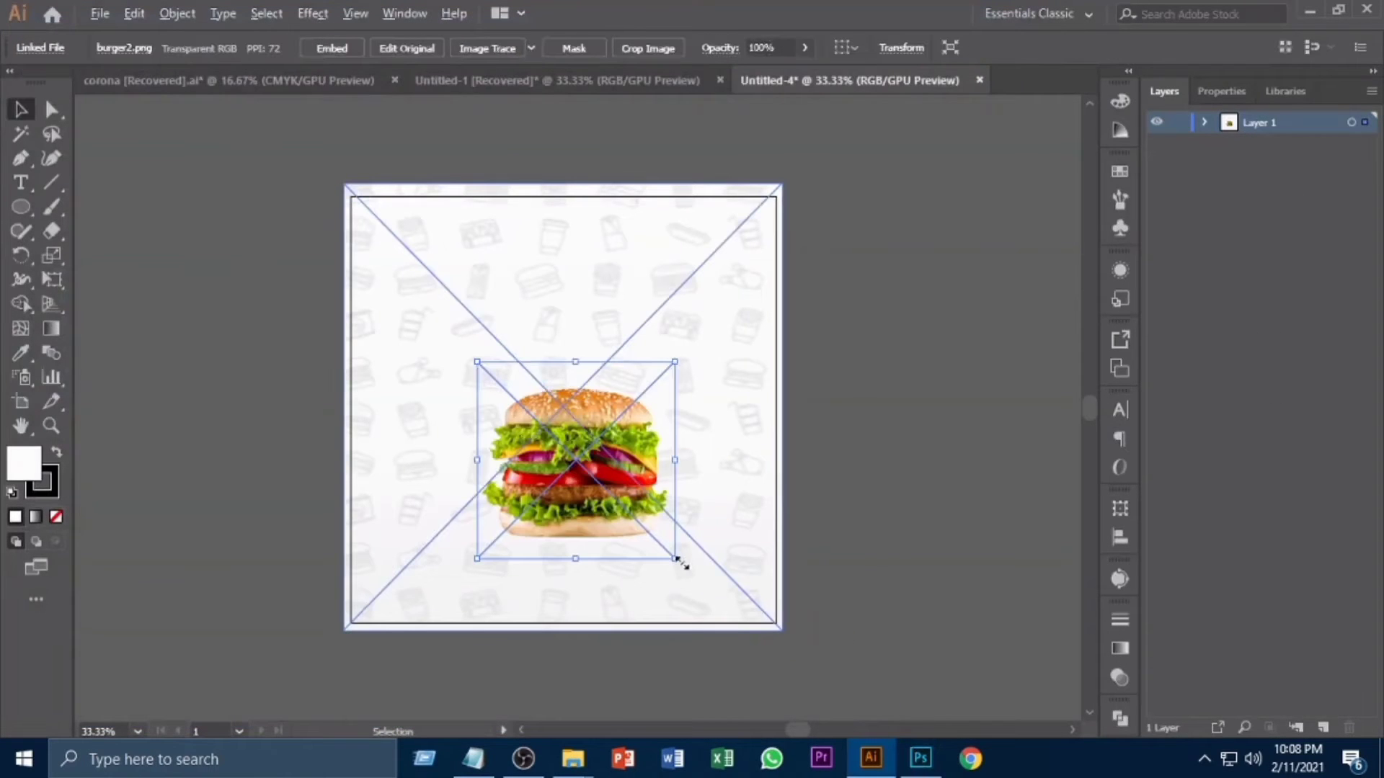
drag(676, 560, 742, 603)
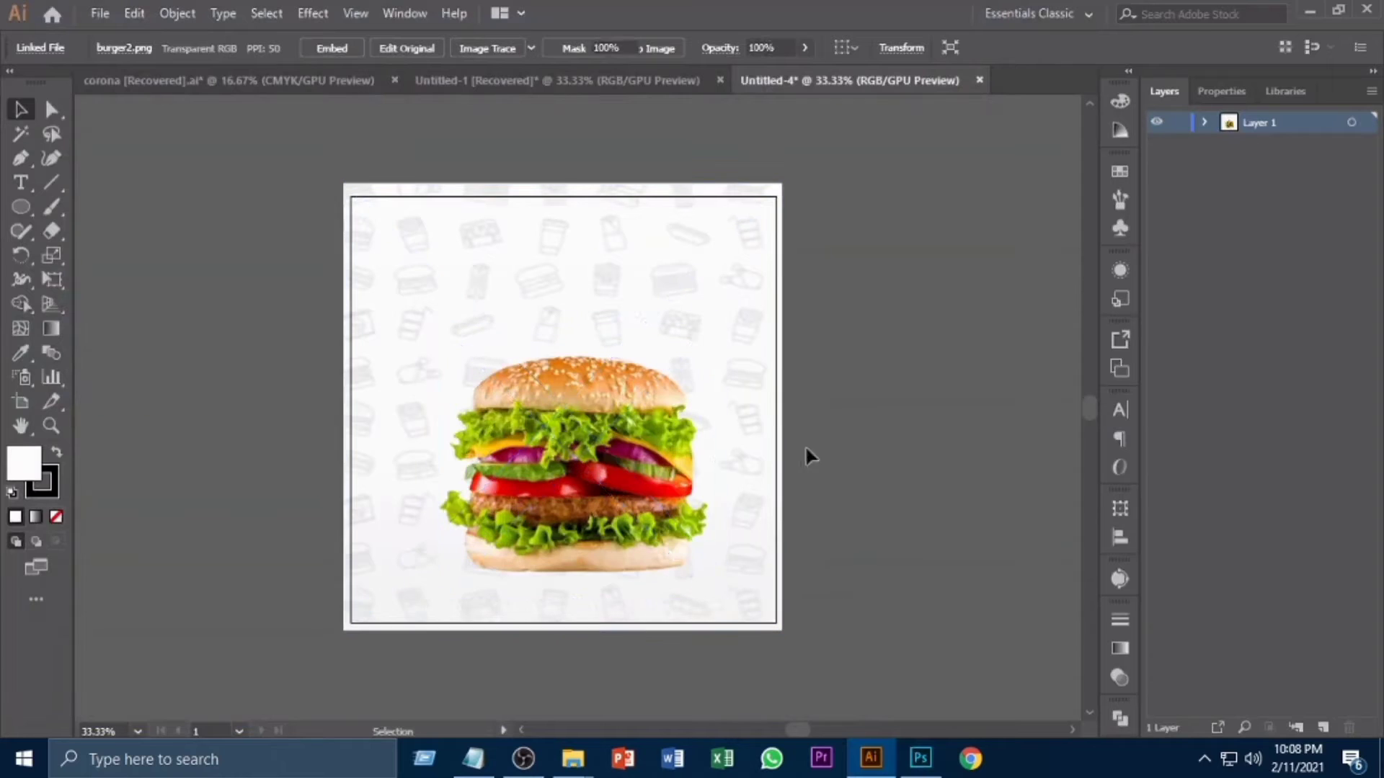
click(782, 417)
key(ctrl+shift+a)
key(ctrl+plus)
key(ctrl+minus)
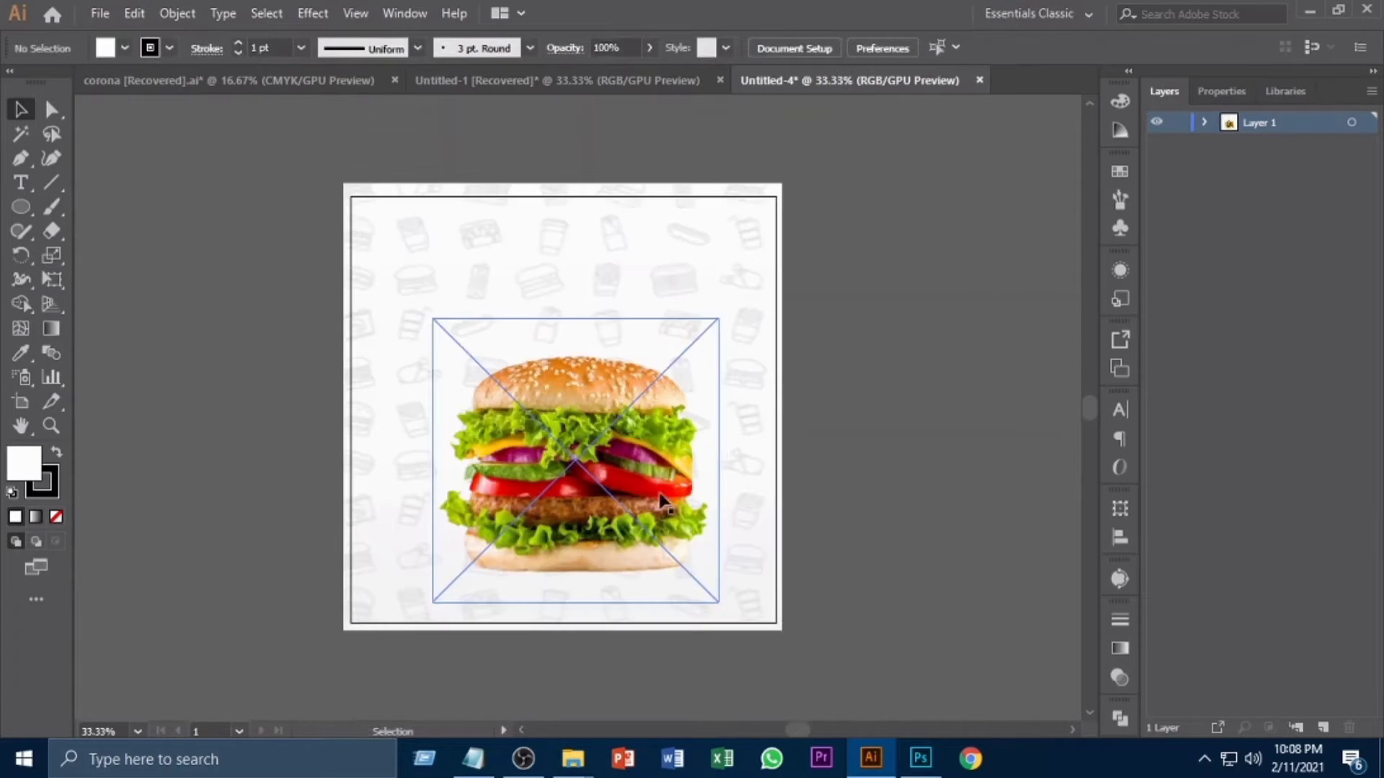
Reposition the burger and centre it horizontally, aligned to the artboard
drag(659, 495, 600, 498)
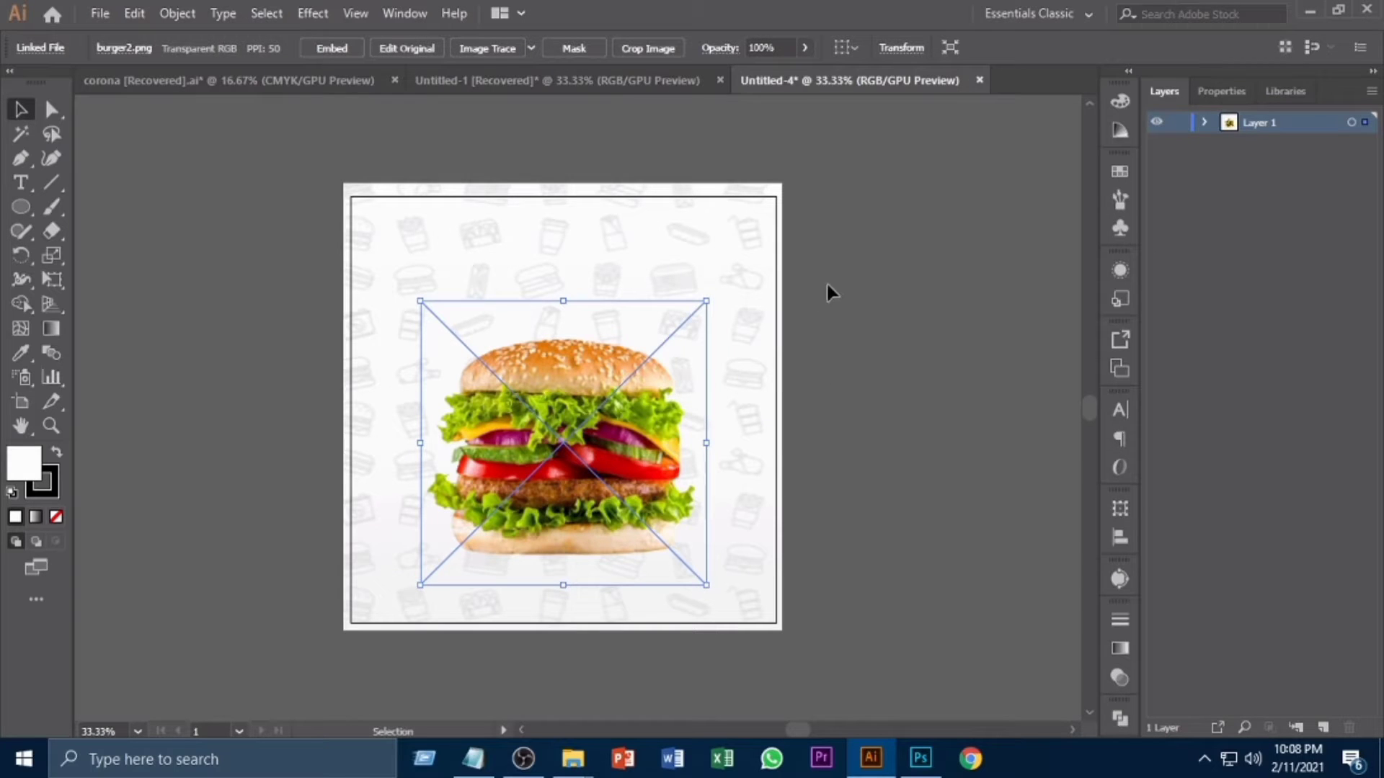
click(1120, 537)
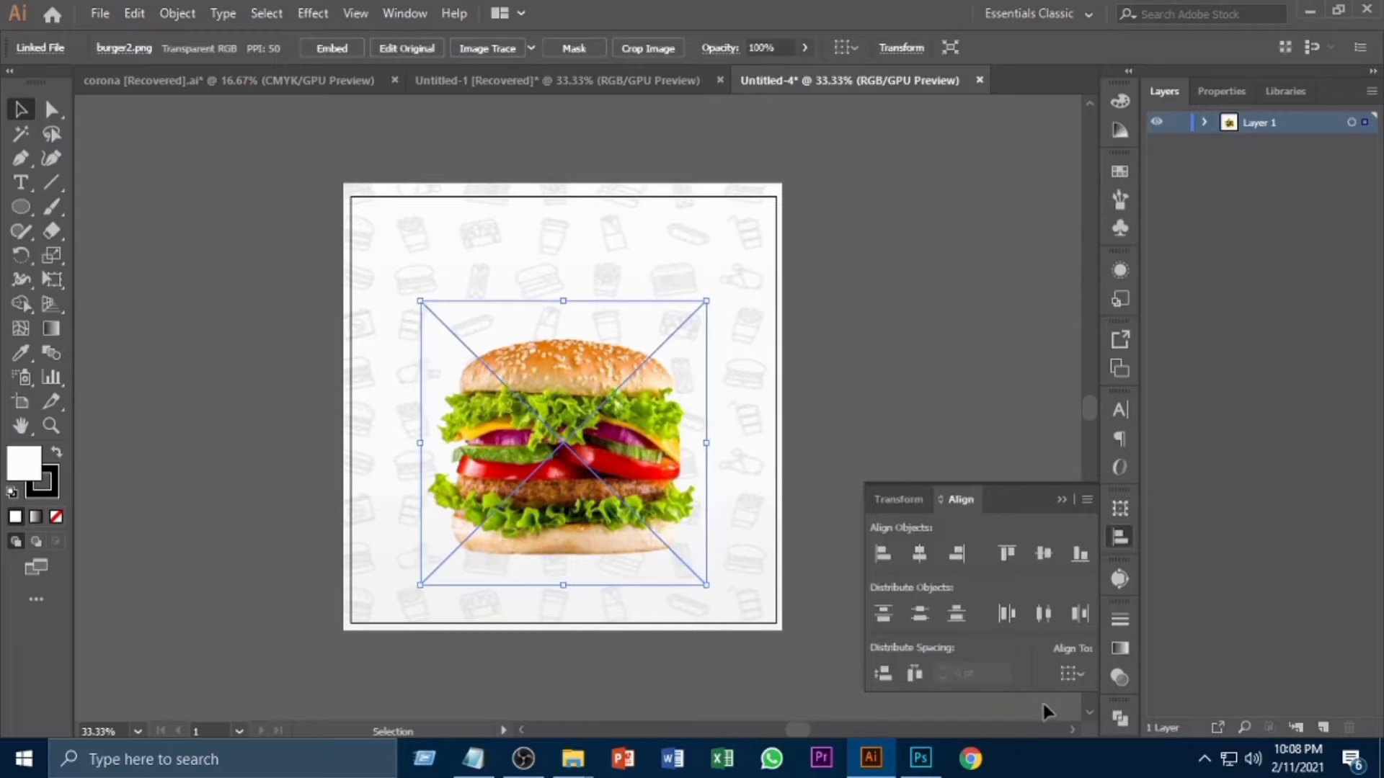
click(1110, 651)
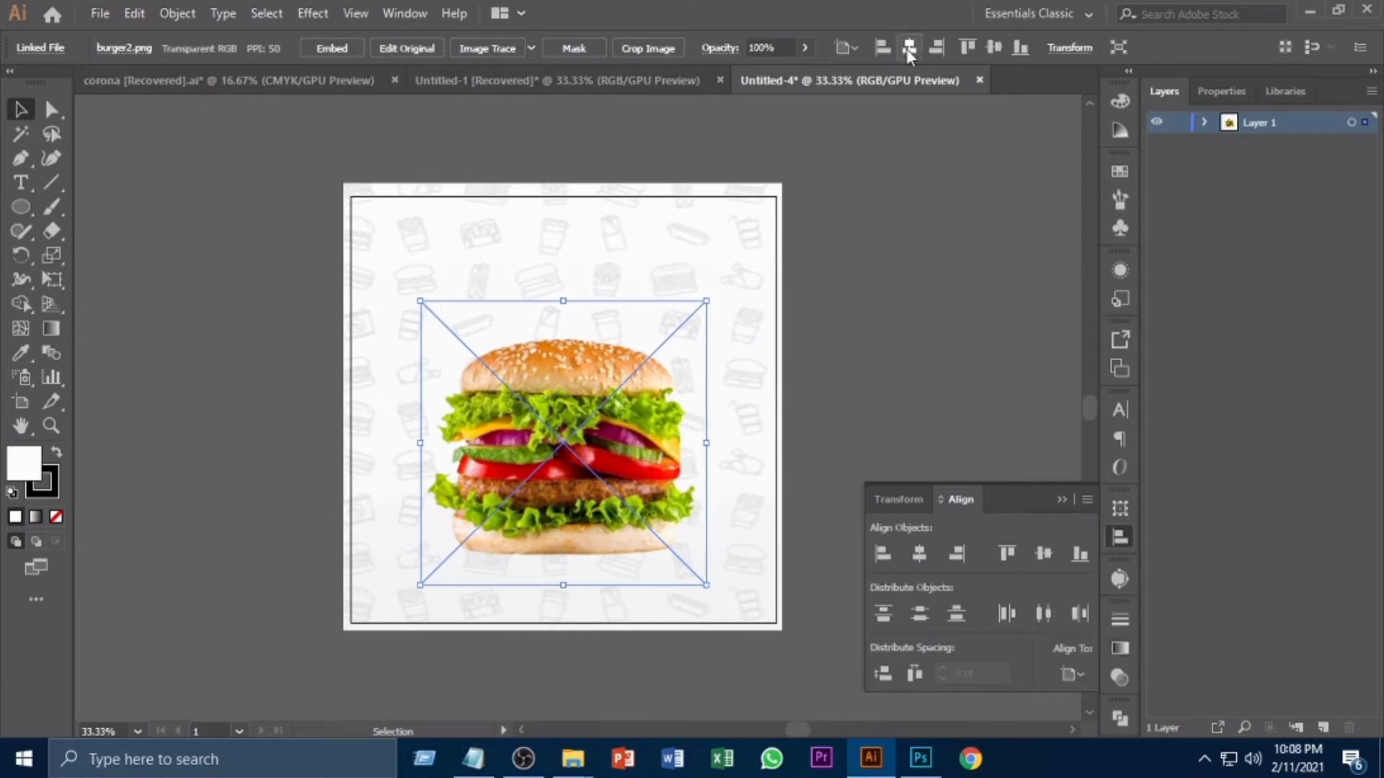
click(987, 303)
click(1061, 499)
Move the burger slightly lower on the artboard and deselect it
key(ctrl+plus)
drag(817, 397, 858, 320)
click(689, 357)
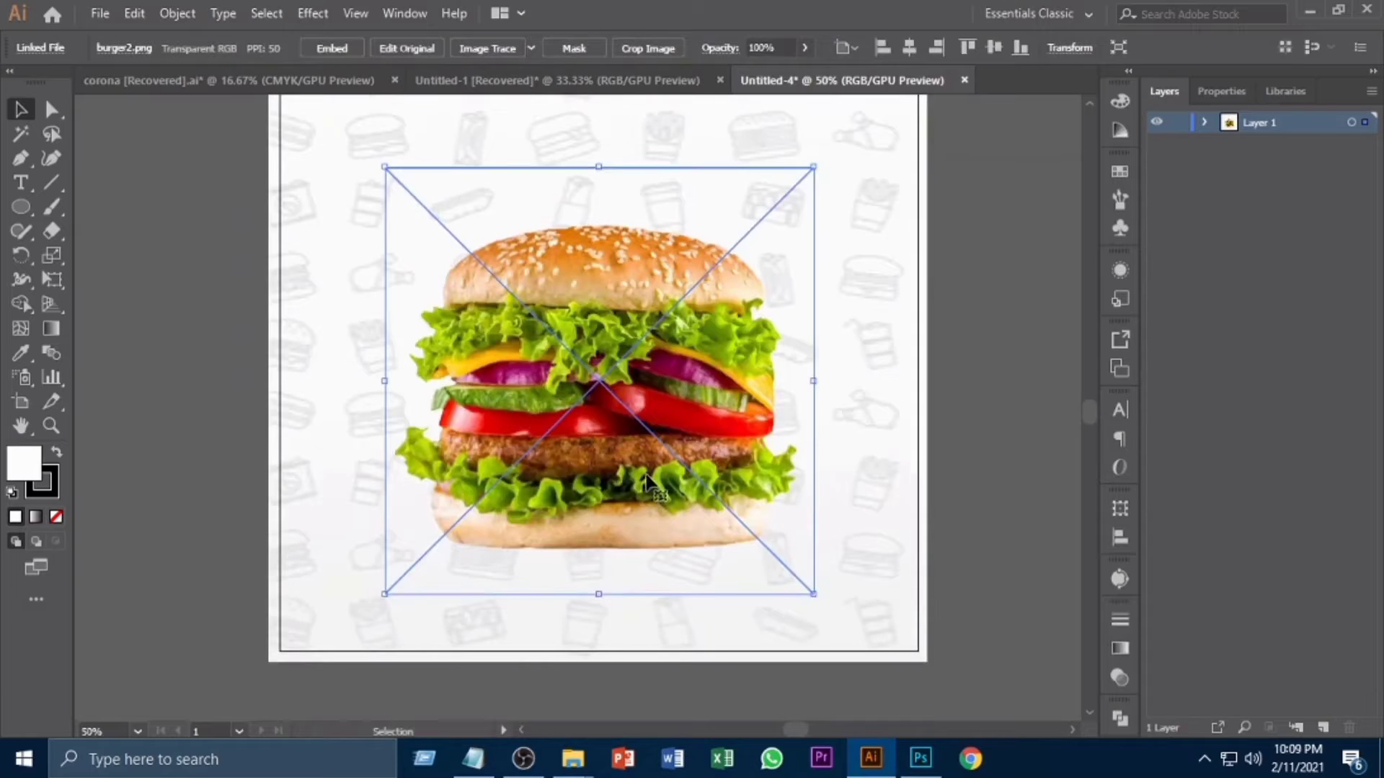
drag(617, 483, 623, 501)
scroll(776, 461, up, 1)
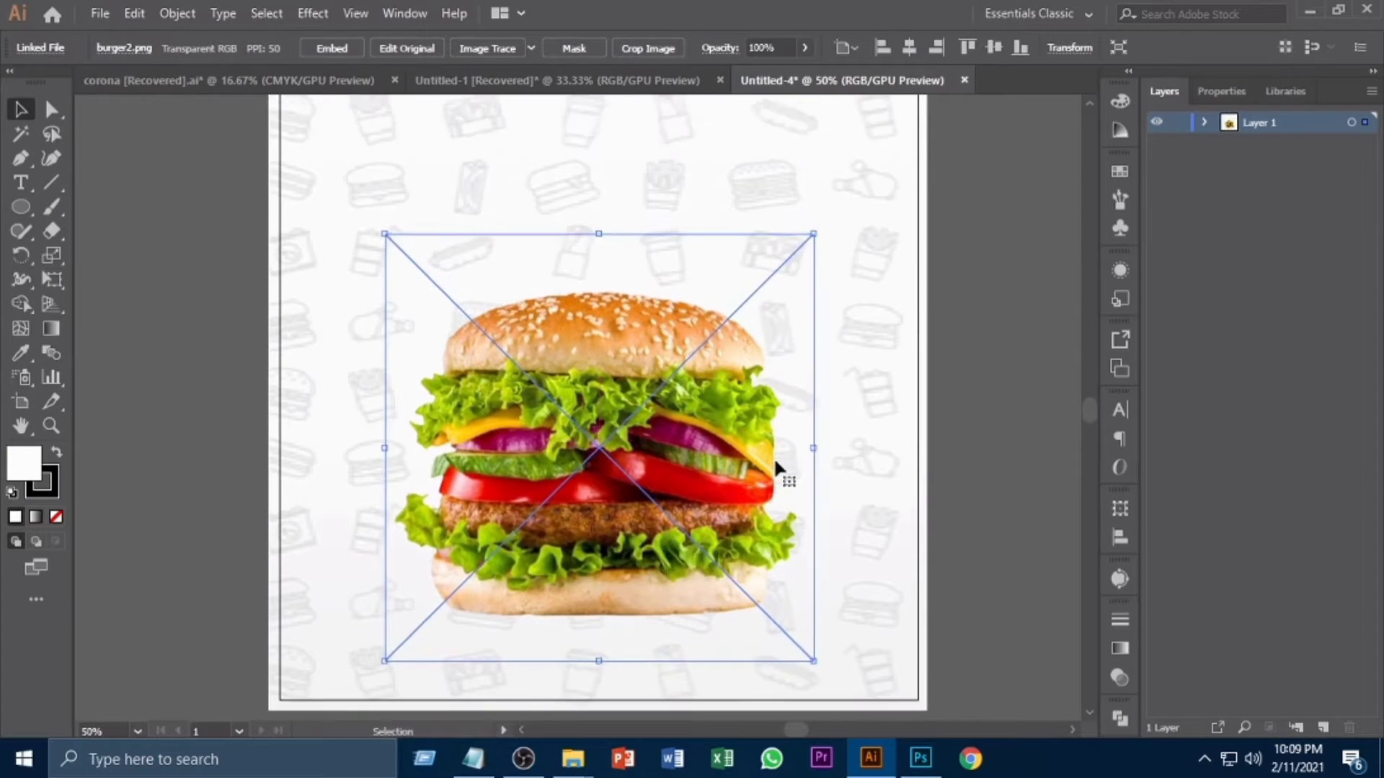
scroll(774, 465, up, 2)
key(ctrl+shift+a)
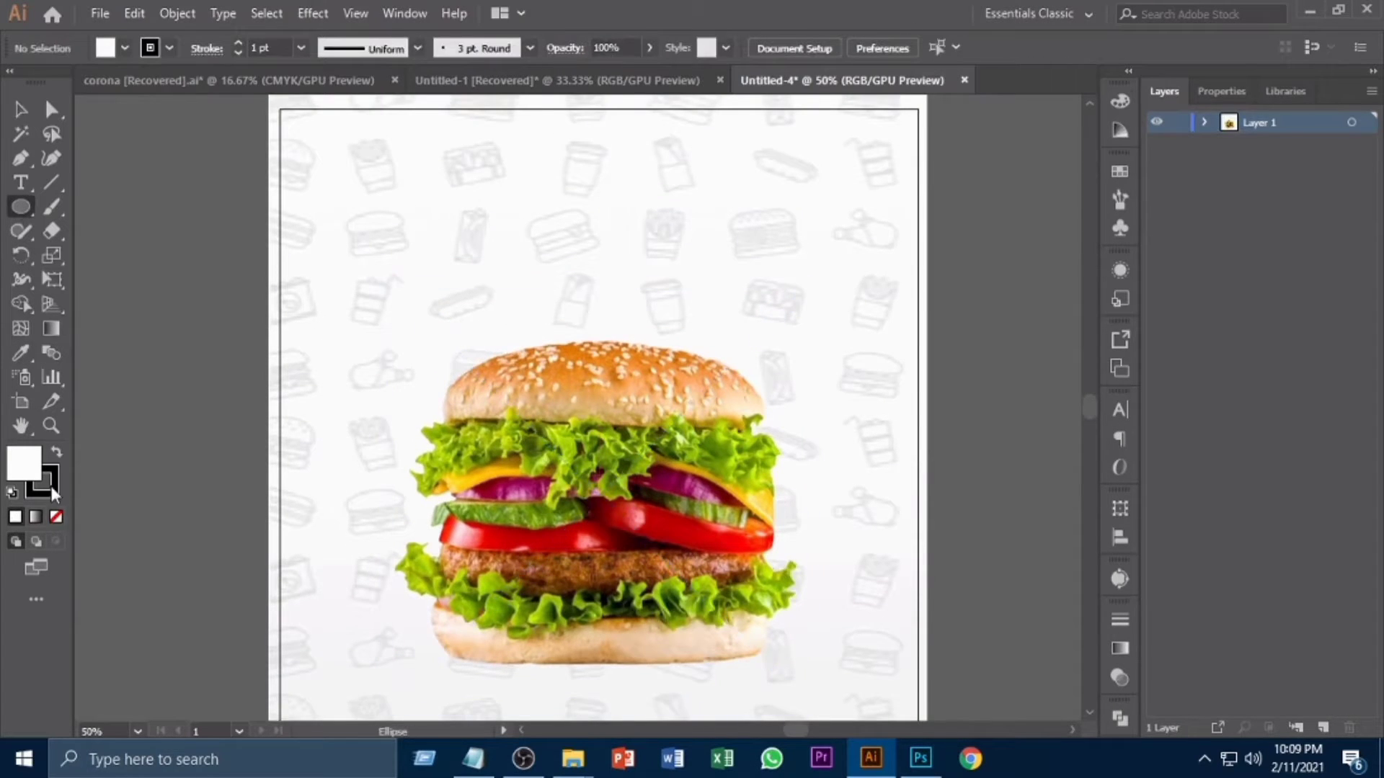
Draw a circle without a stroke above the burger and fill it with a radial gradient
click(56, 517)
drag(519, 167, 671, 320)
click(1120, 648)
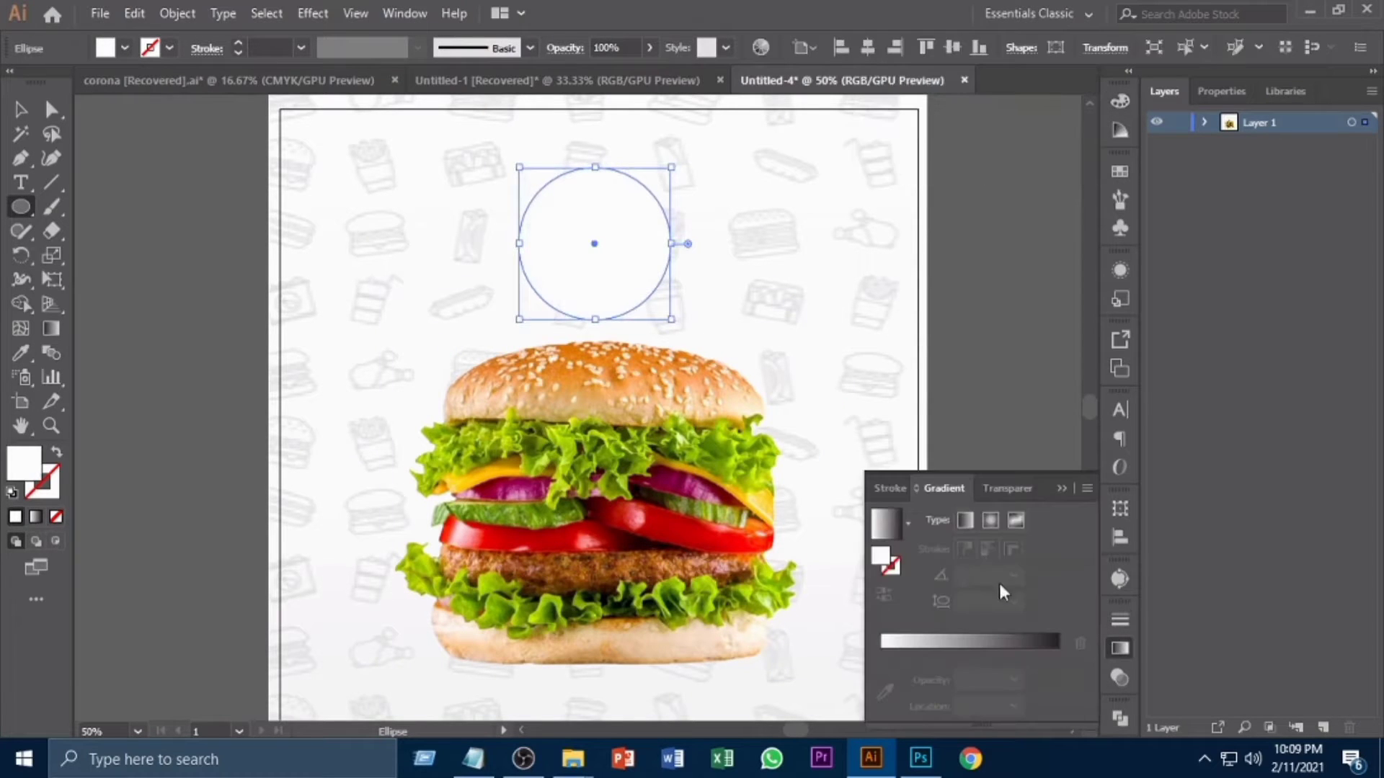
click(993, 523)
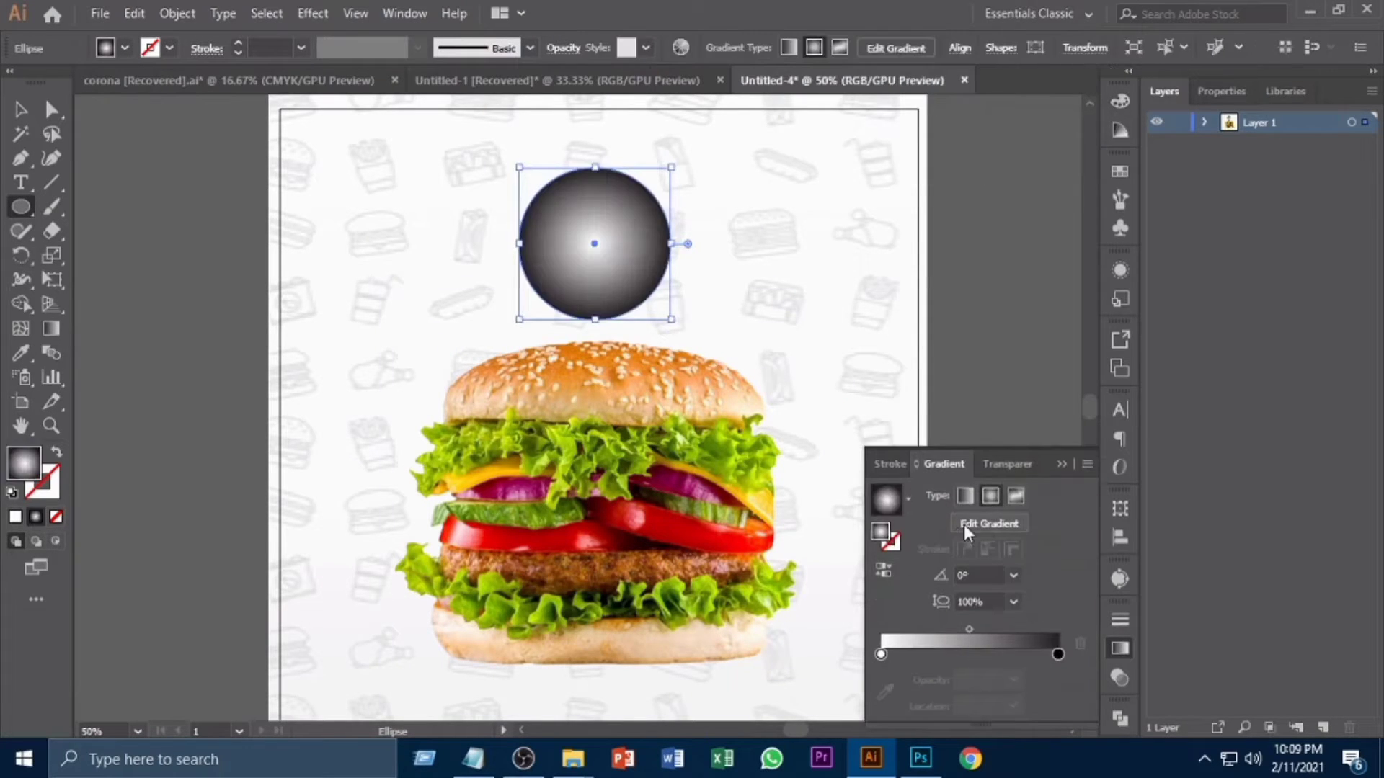
Reverse the circle's gradient to put black at the centre and set its blend mode to Multiply
click(999, 464)
click(934, 633)
click(925, 307)
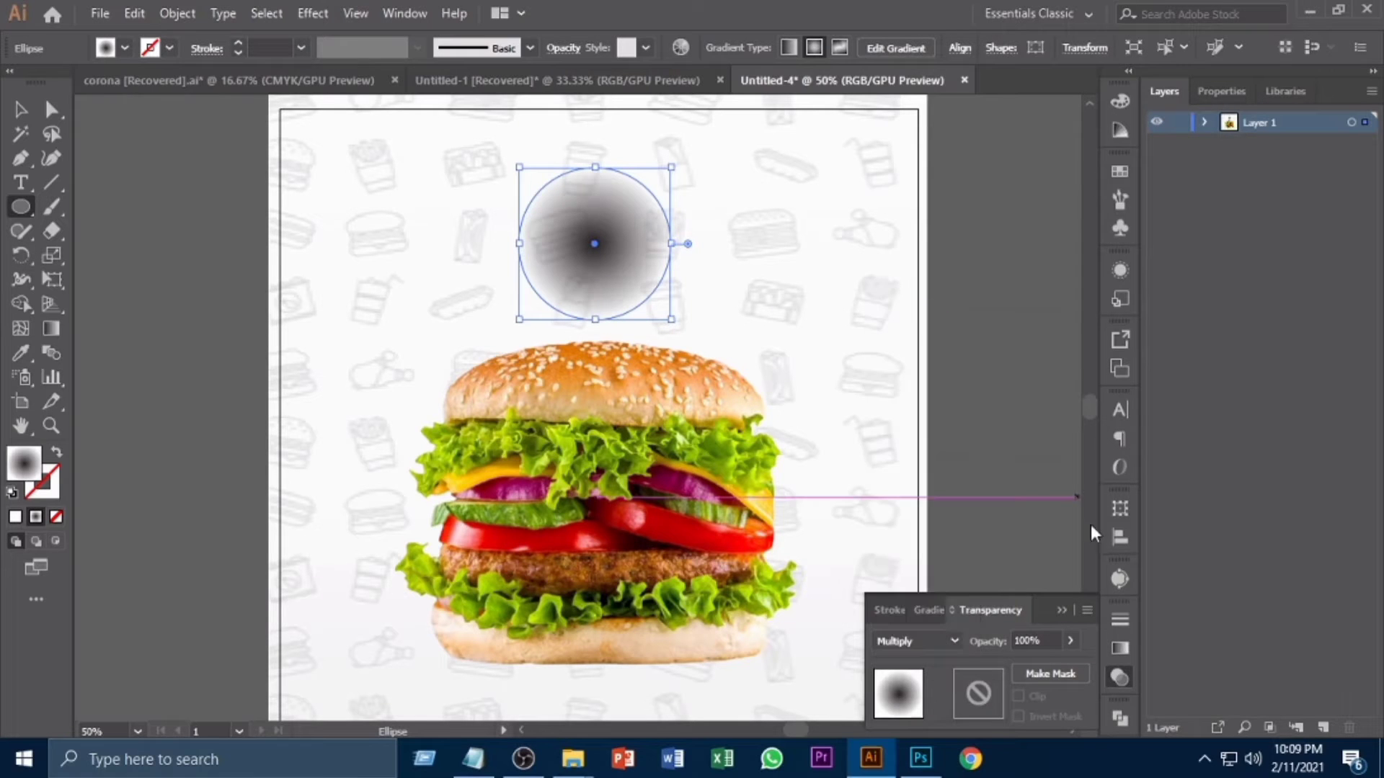
Lock the burger image in place
key(v)
click(736, 529)
scroll(728, 469, down, 3)
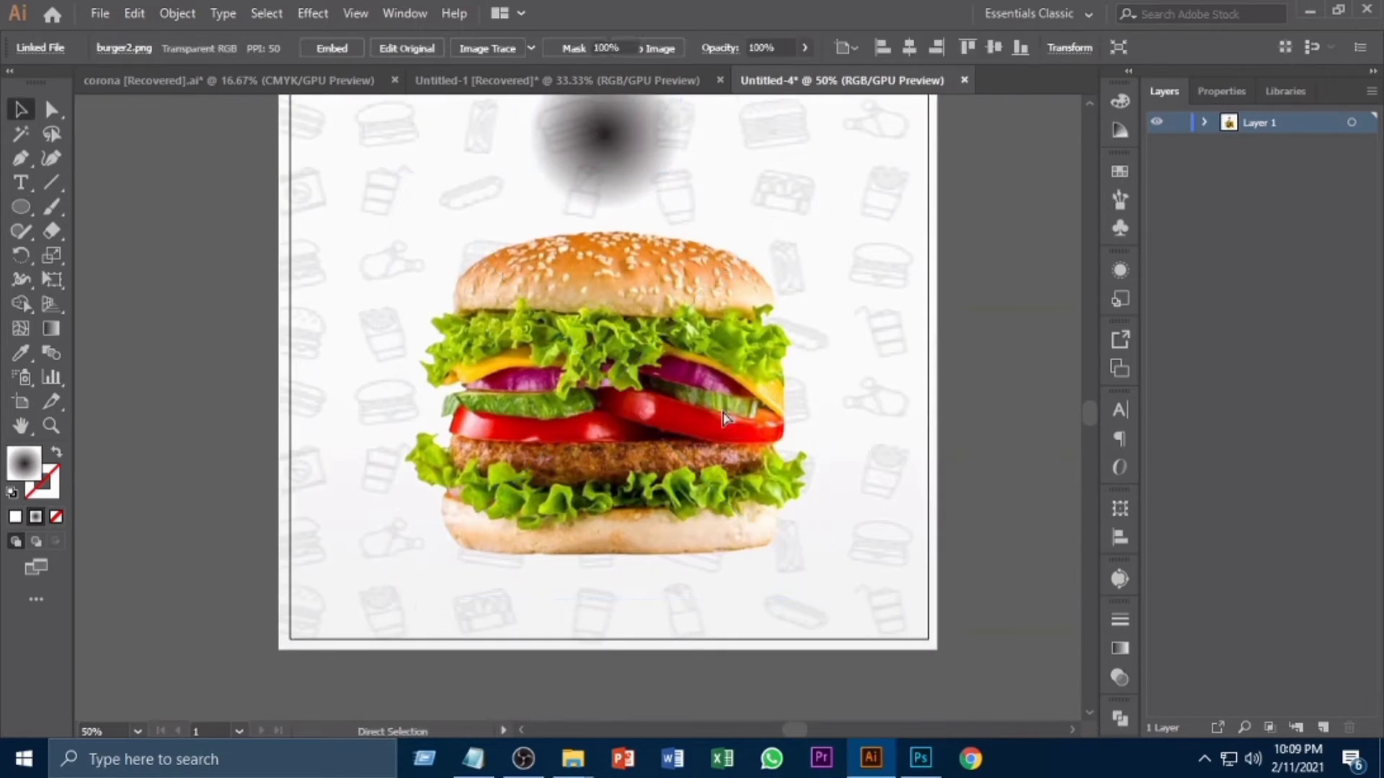
key(ctrl+2)
Squash the gradient circle into a flat, wide ellipse and position it just beneath the burger as a shadow
drag(594, 146, 593, 552)
drag(602, 464, 585, 582)
drag(678, 603, 711, 603)
drag(602, 587, 618, 562)
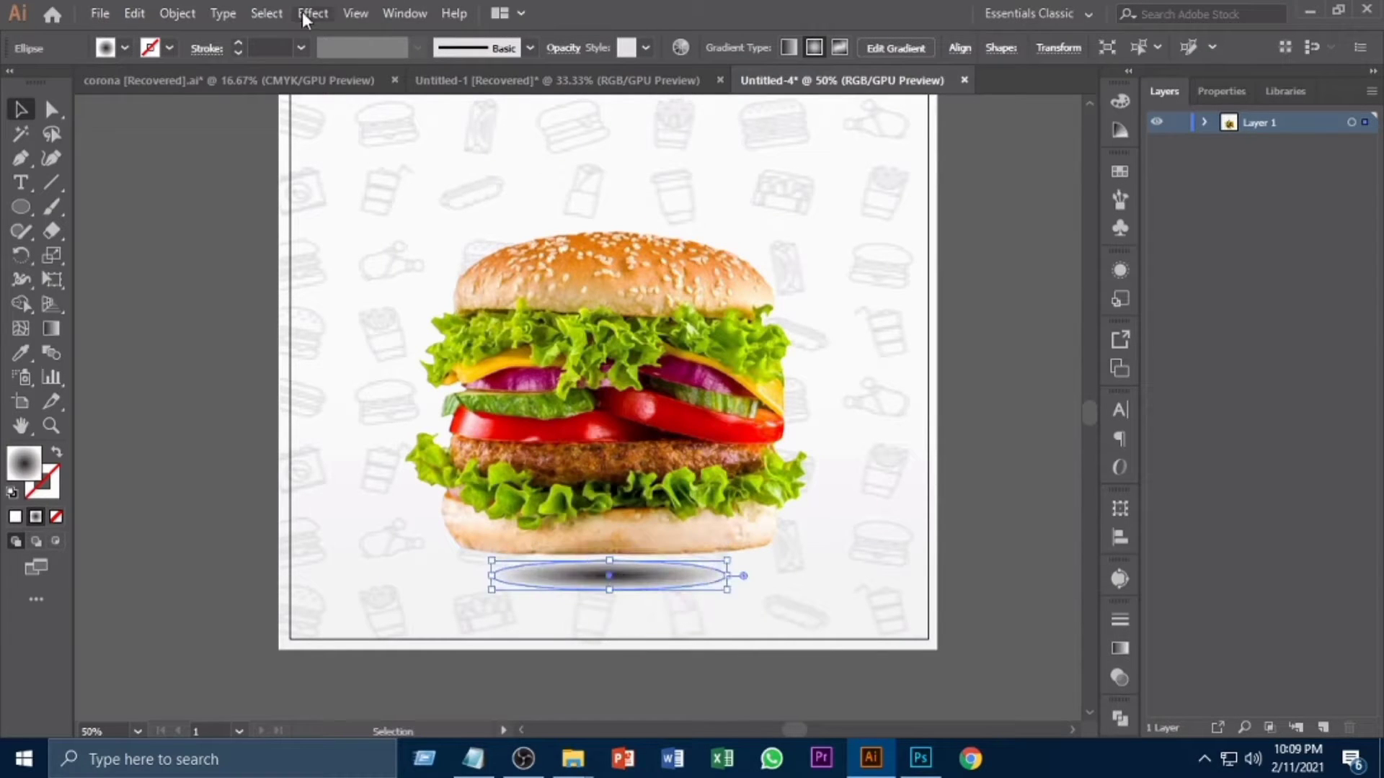
Apply a Gaussian Blur effect to the shadow ellipse, raising the radius with the preview on
click(304, 14)
mouse_move(335, 335)
click(565, 351)
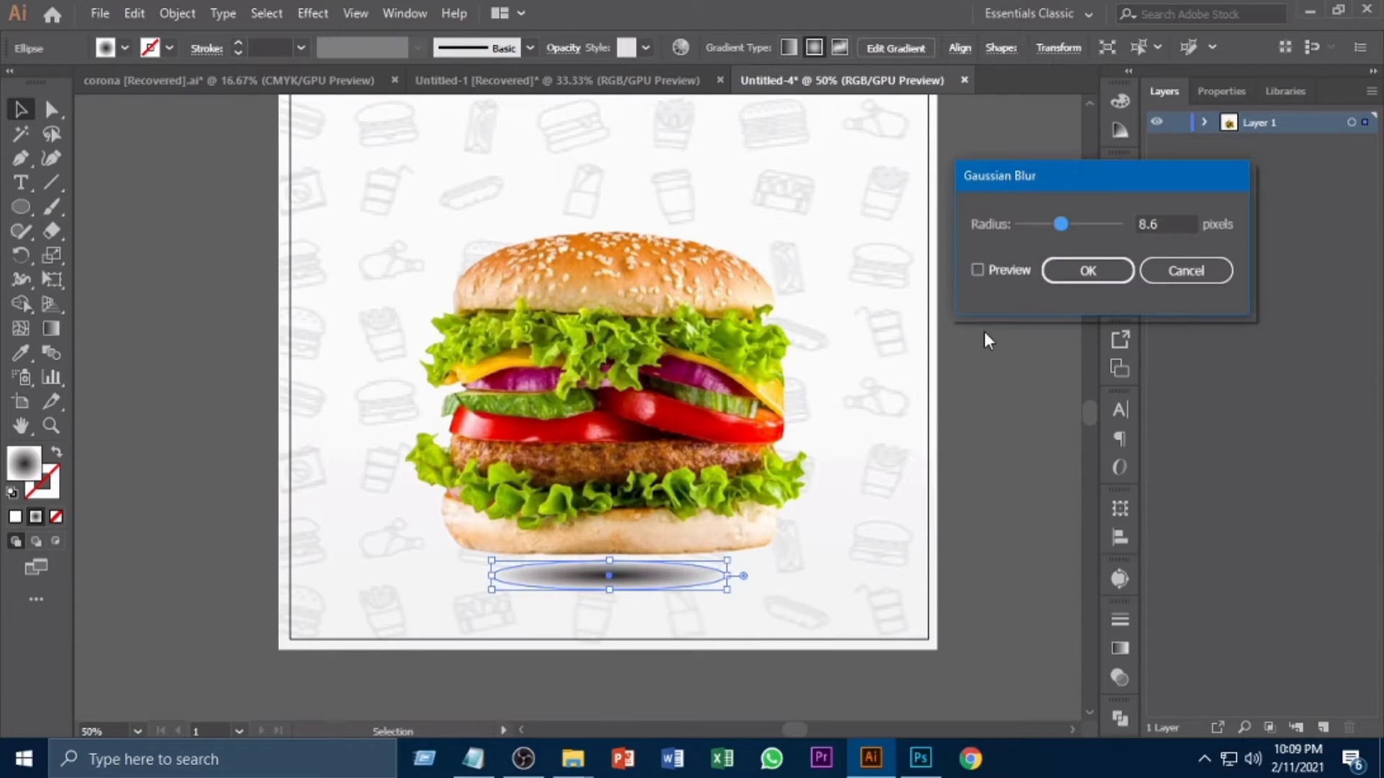
click(993, 268)
drag(1060, 224, 1088, 223)
click(1088, 270)
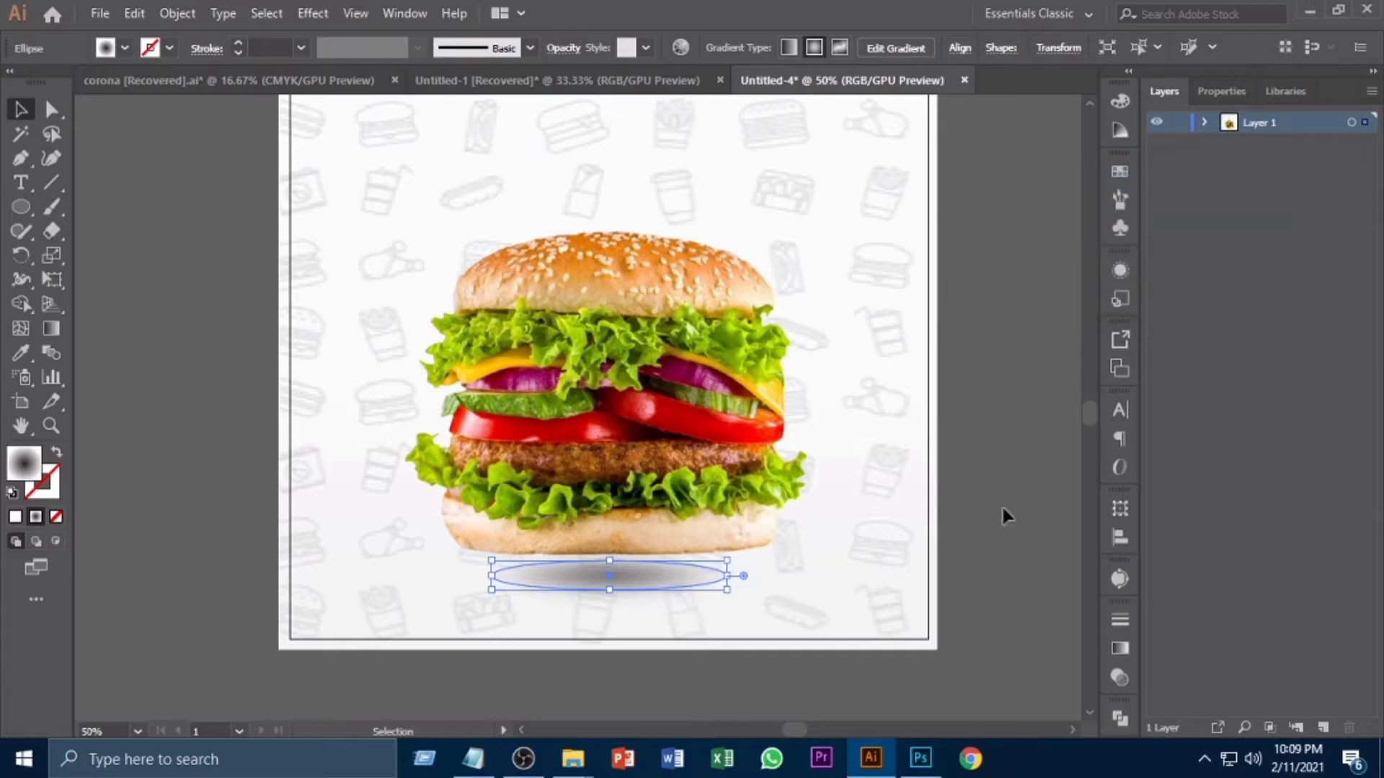
click(1002, 508)
Widen the blurred shadow ellipse to span the burger's bottom bun, and deselect it
click(642, 581)
drag(732, 576, 772, 576)
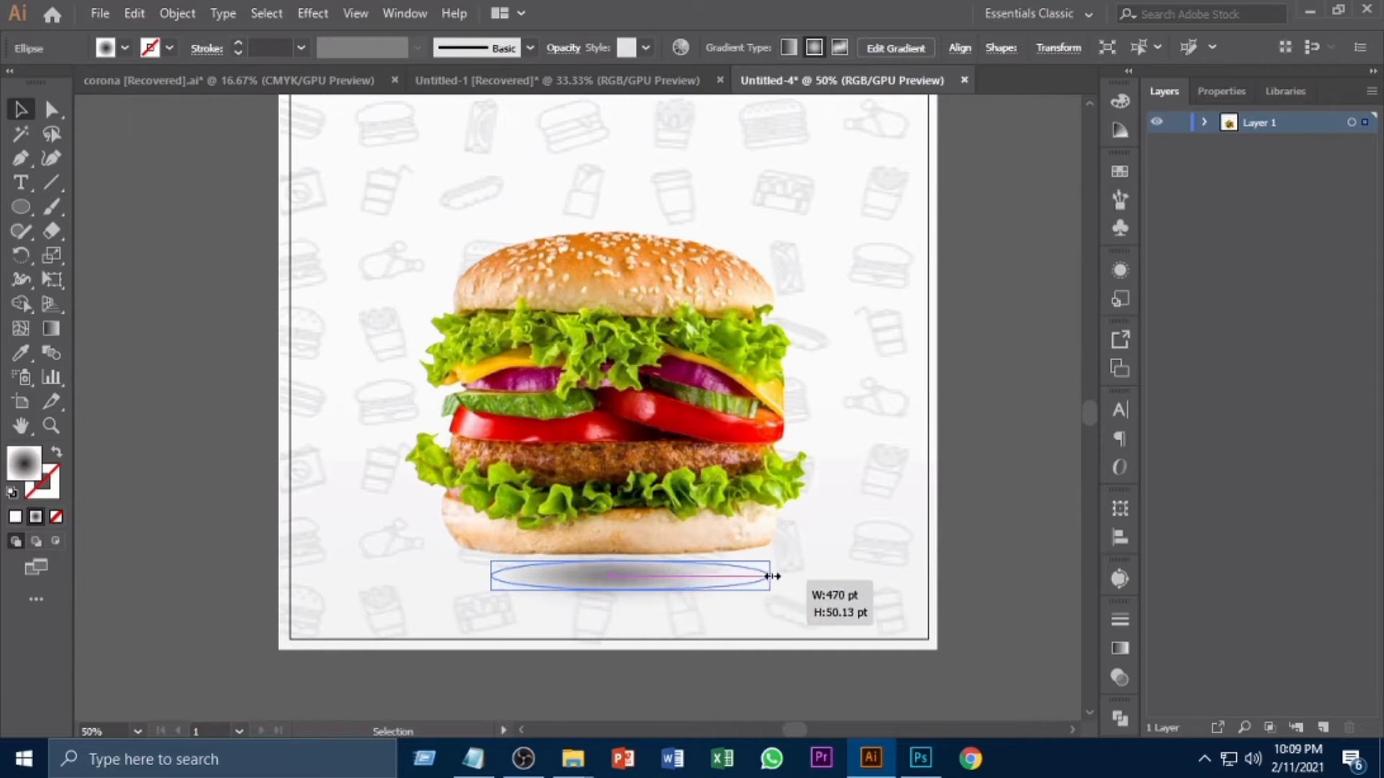
click(985, 598)
scroll(683, 490, down, 1)
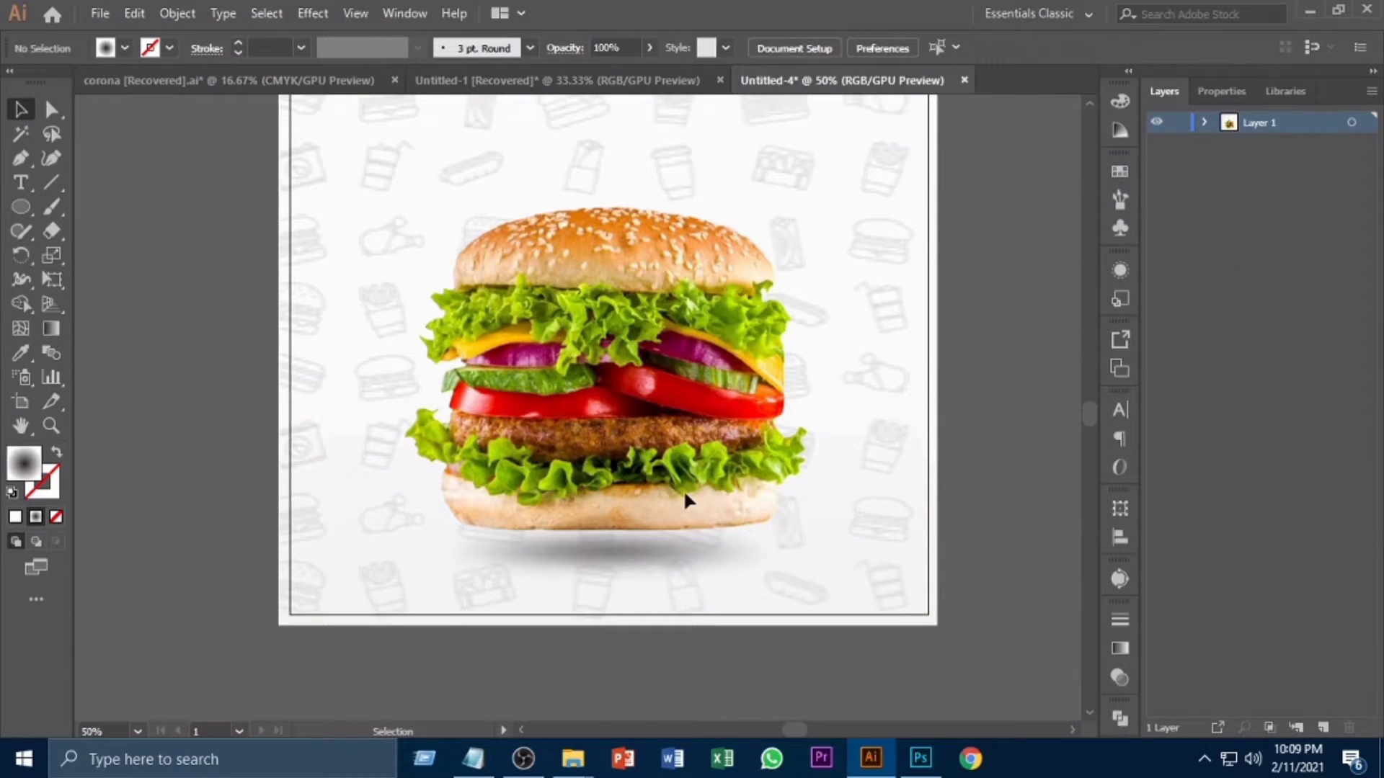
click(645, 540)
click(793, 490)
key(ctrl+minus)
scroll(769, 554, up, 2)
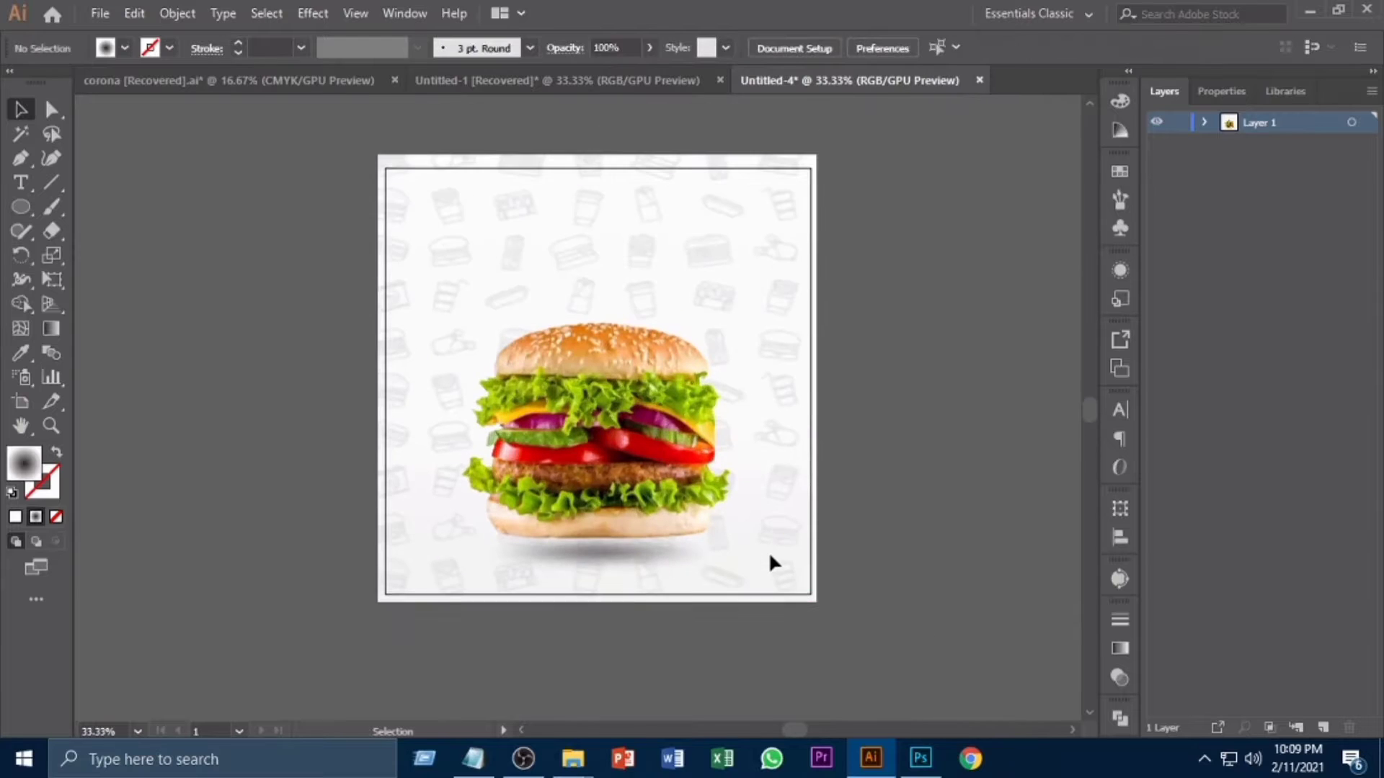
Place the images TEMPLATE and image-removebg-preview (9) as linked files in the document, outside the burger artwork
key(ctrl+shift+p)
click(746, 191)
ctrl+click(832, 191)
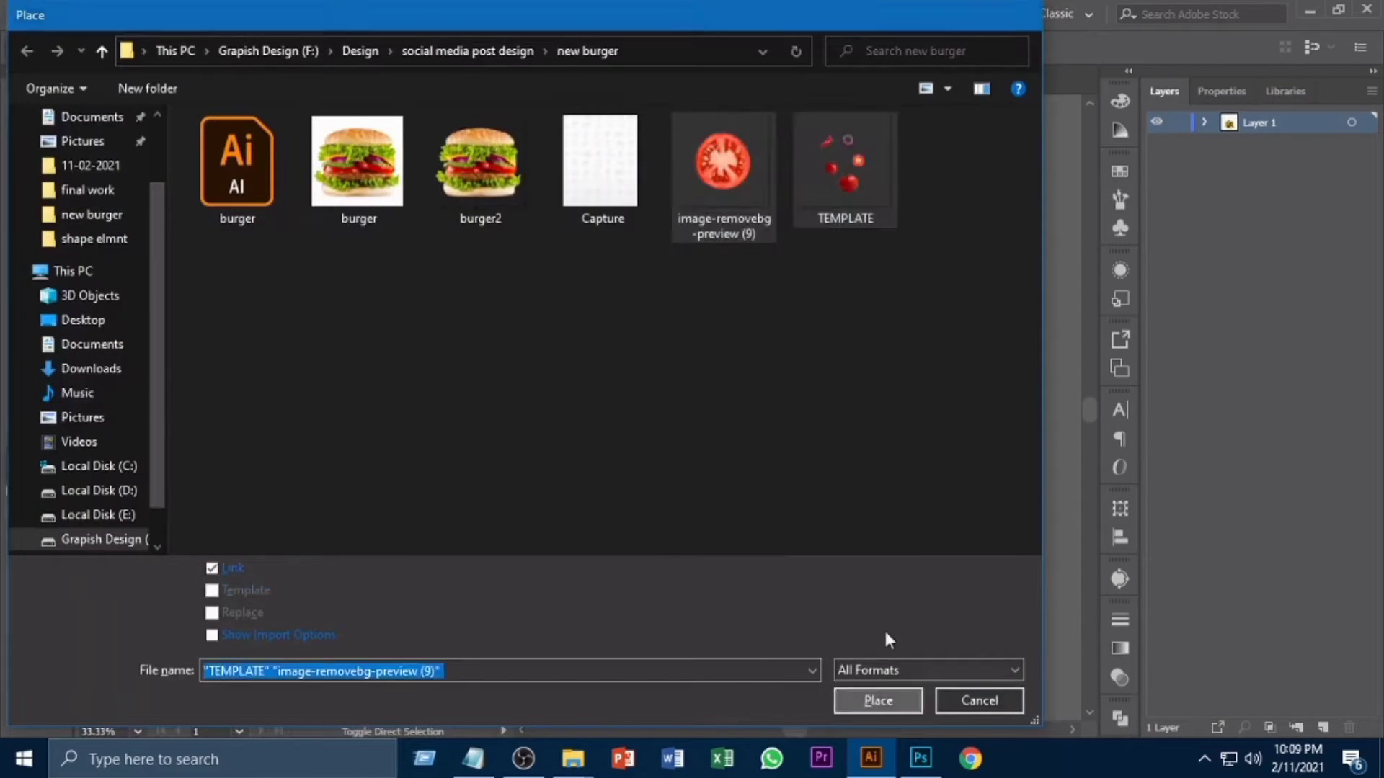
click(879, 699)
drag(858, 482, 627, 478)
click(773, 333)
click(722, 179)
Move the tomato slice to the artboard's left edge and position a copy of it partly behind the burger's top bun
drag(876, 457, 153, 441)
drag(333, 641, 485, 641)
drag(304, 435, 499, 356)
click(324, 609)
click(324, 607)
double_click(510, 337)
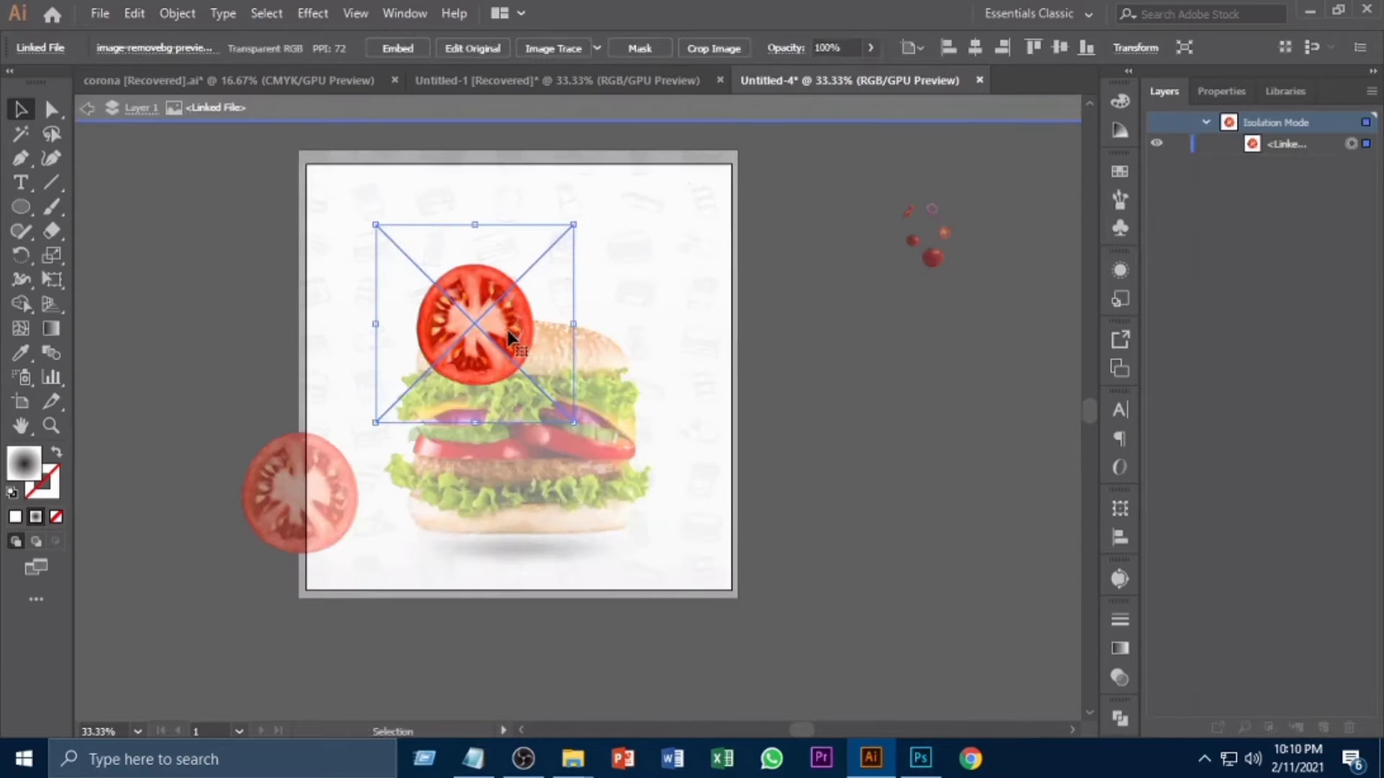
key(Escape)
click(503, 333)
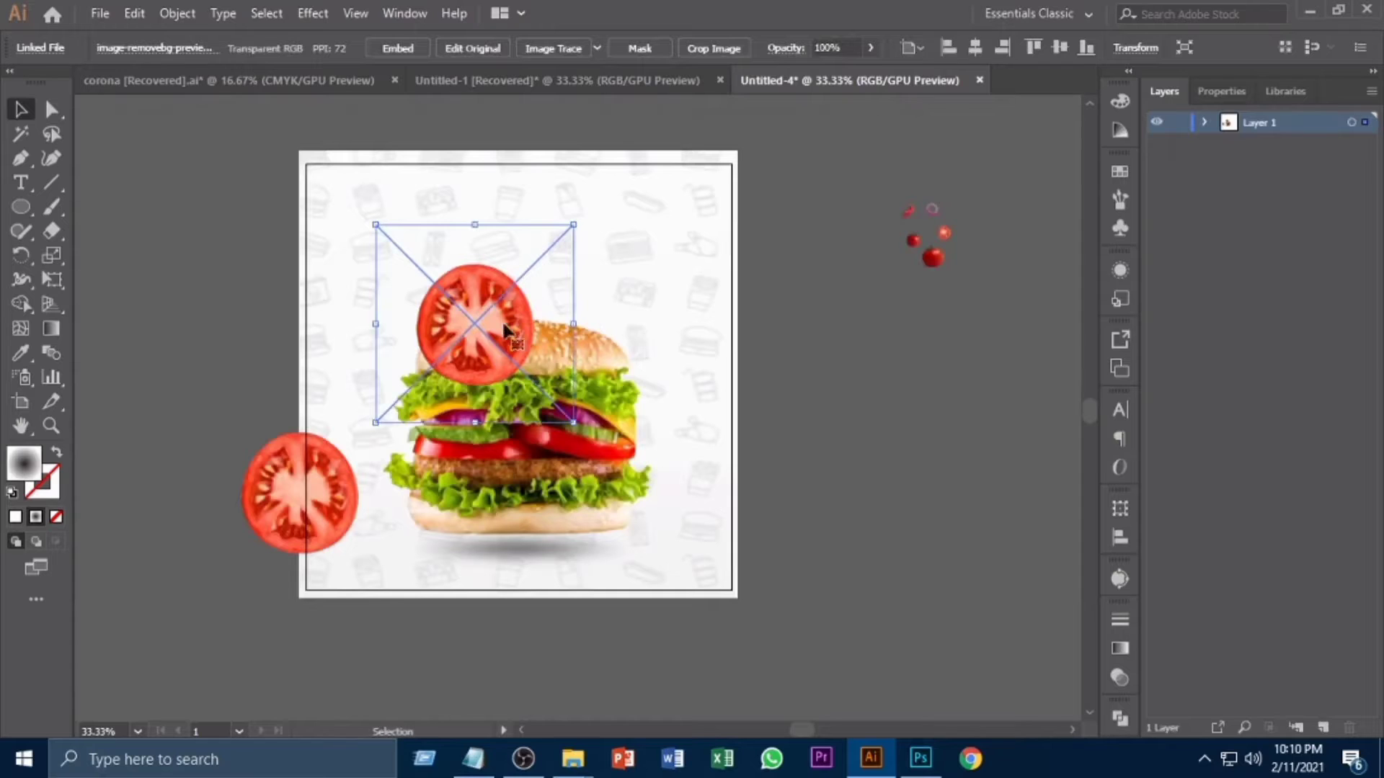
drag(504, 328, 516, 291)
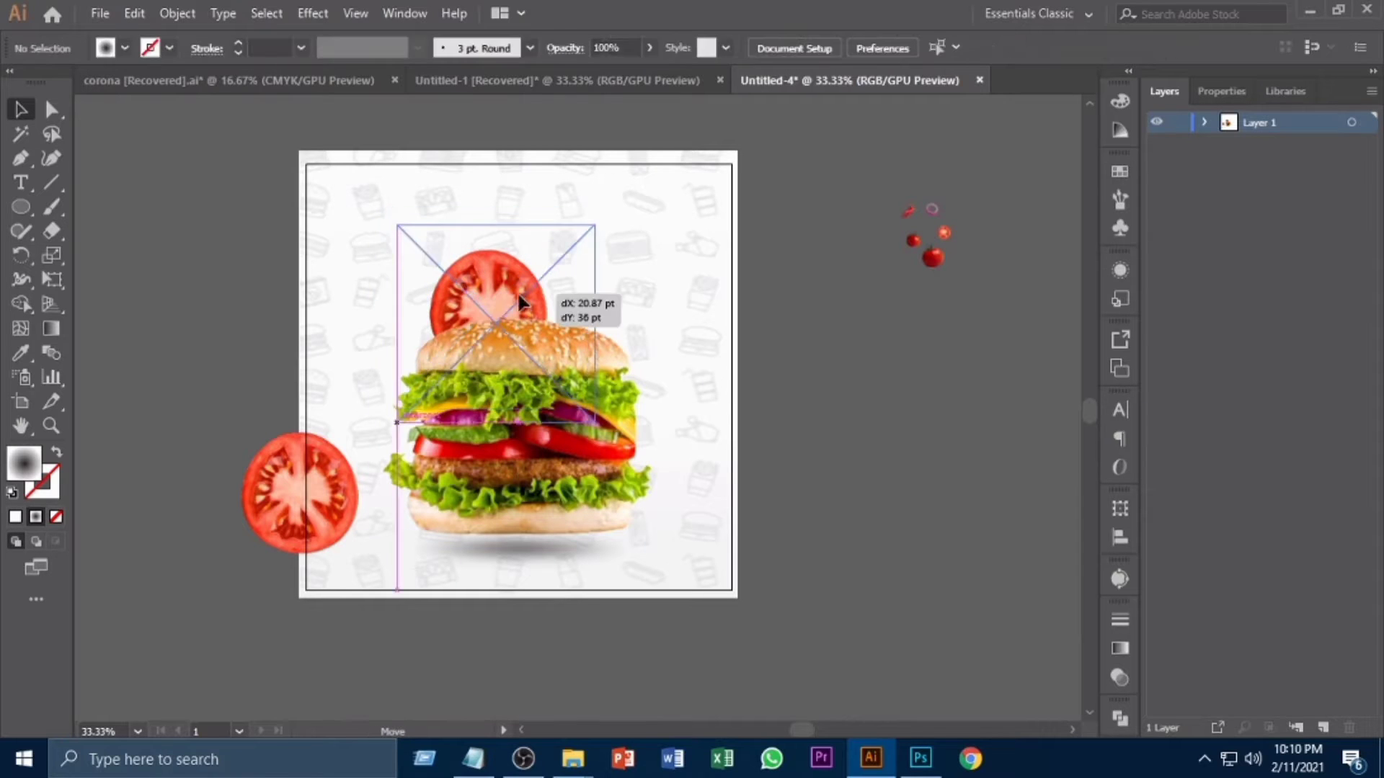
Enlarge the tomato slice that overlaps the artboard's left edge and deselect it
click(216, 473)
drag(216, 473, 153, 477)
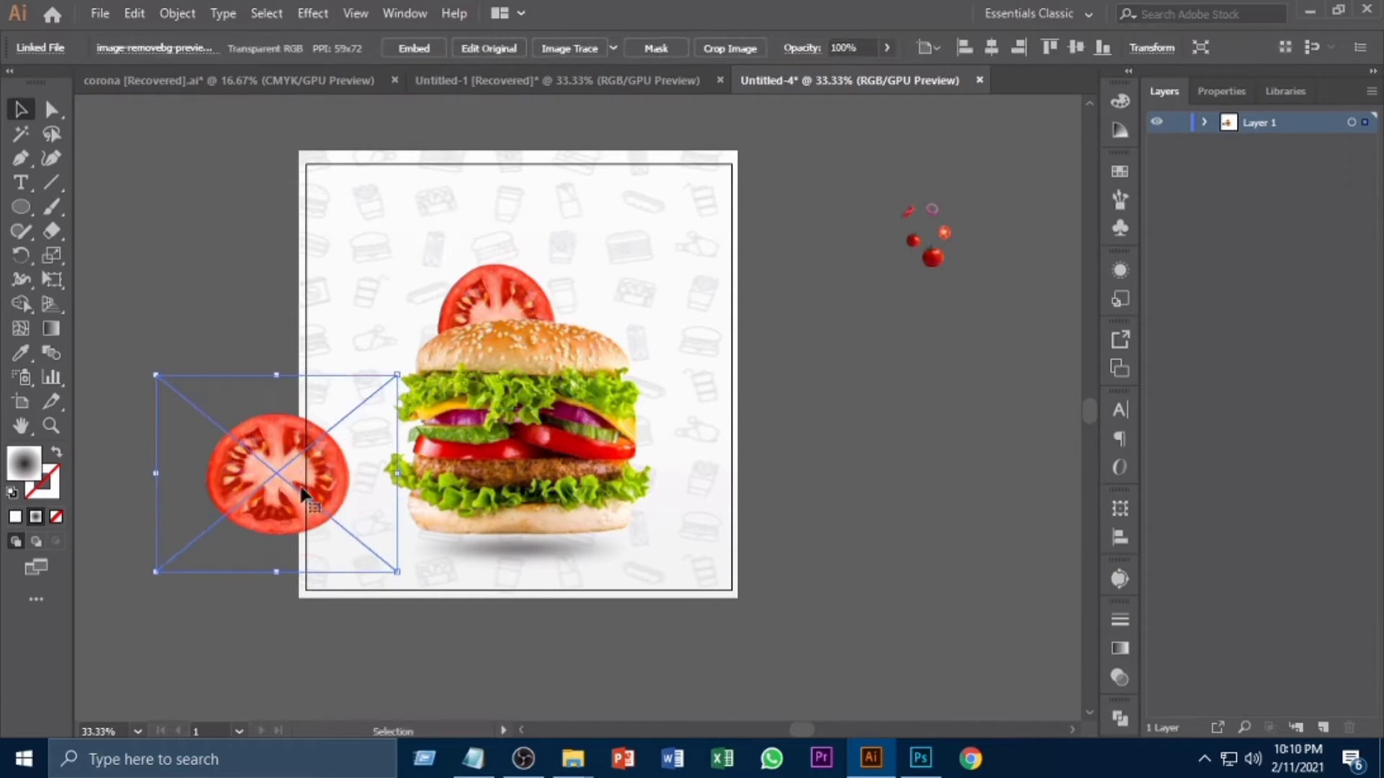
drag(281, 476, 296, 463)
drag(291, 361, 291, 343)
drag(279, 442, 278, 447)
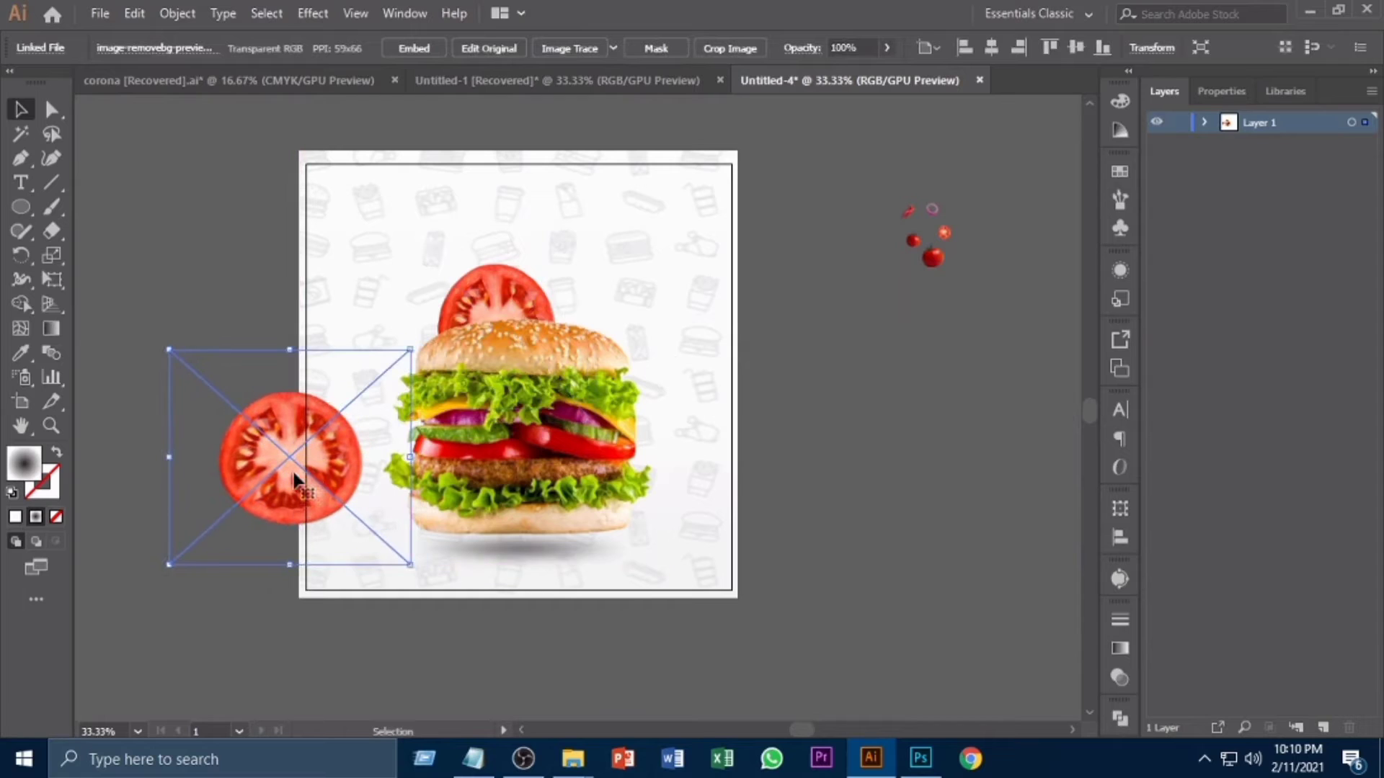
click(596, 649)
Apply a light Gaussian Blur to both tomato slices, lowering the radius with the preview on
scroll(647, 580, down, 1)
shift+click(281, 432)
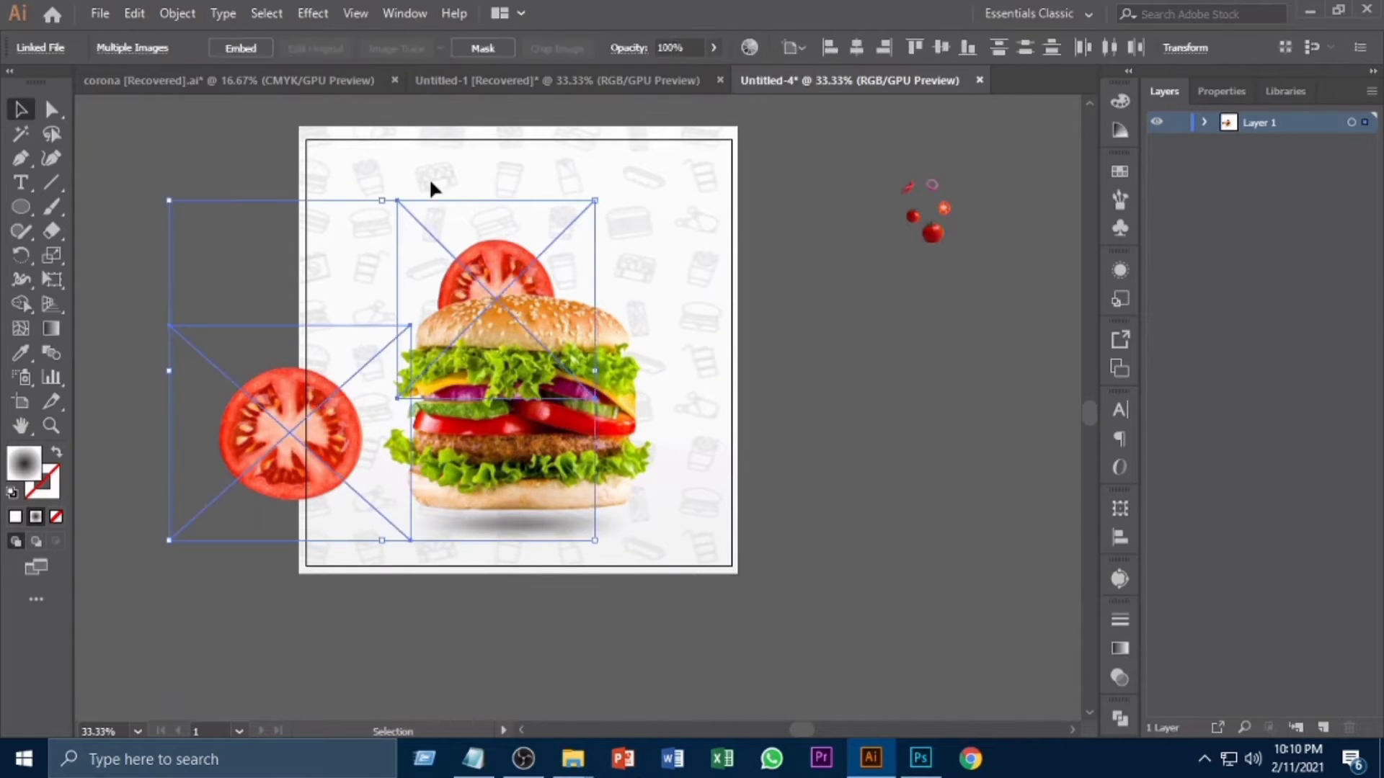
click(312, 13)
mouse_move(395, 351)
click(596, 355)
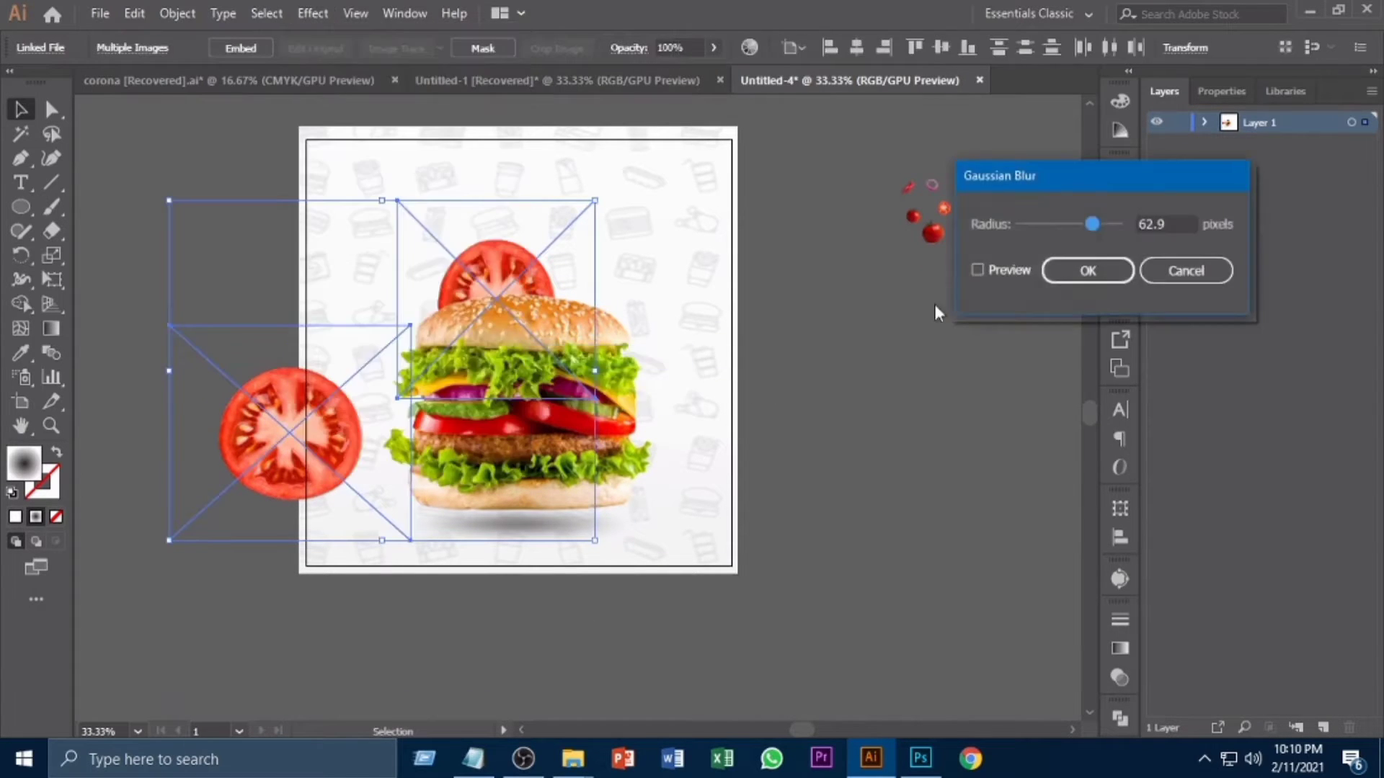
click(977, 269)
drag(1088, 223, 1062, 227)
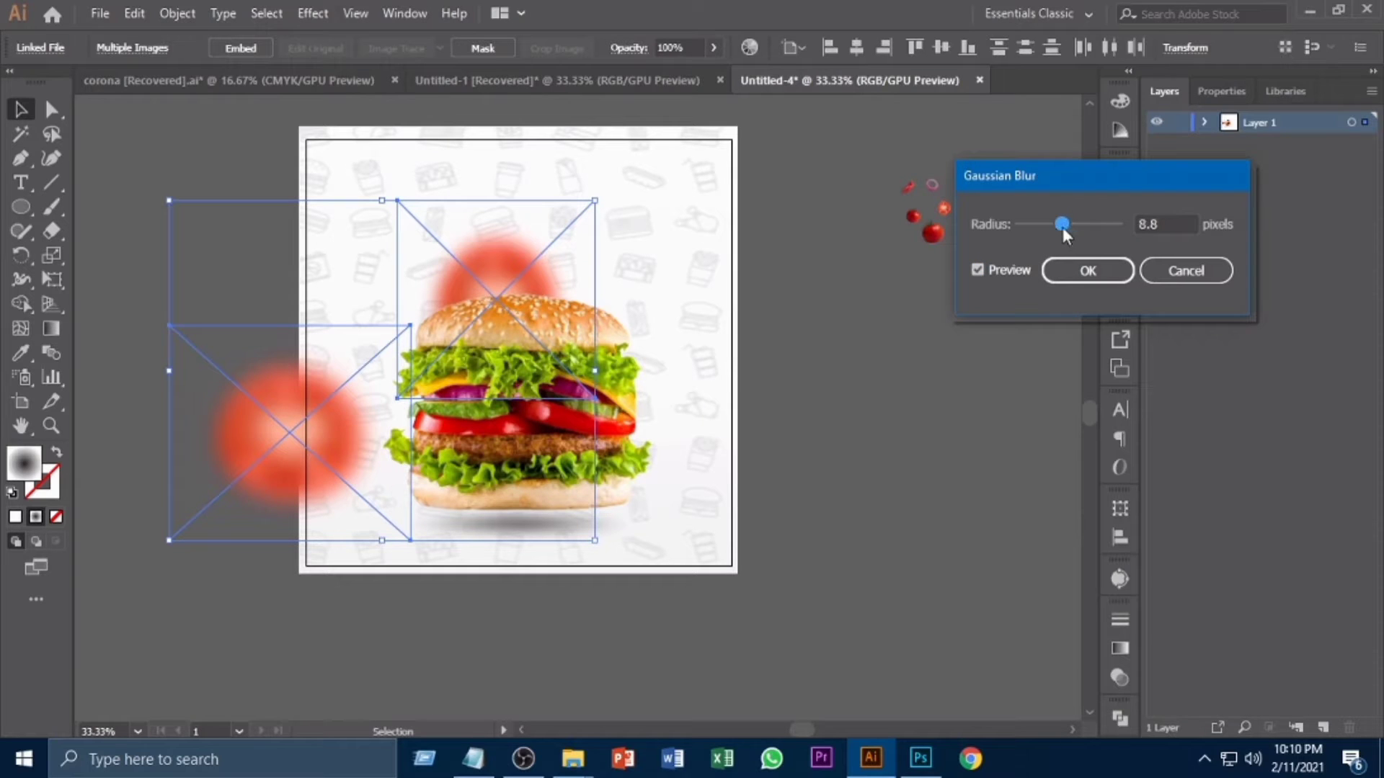
click(1088, 271)
click(780, 417)
Examine the two blurred tomato slices around the burger up close
scroll(779, 416, down, 1)
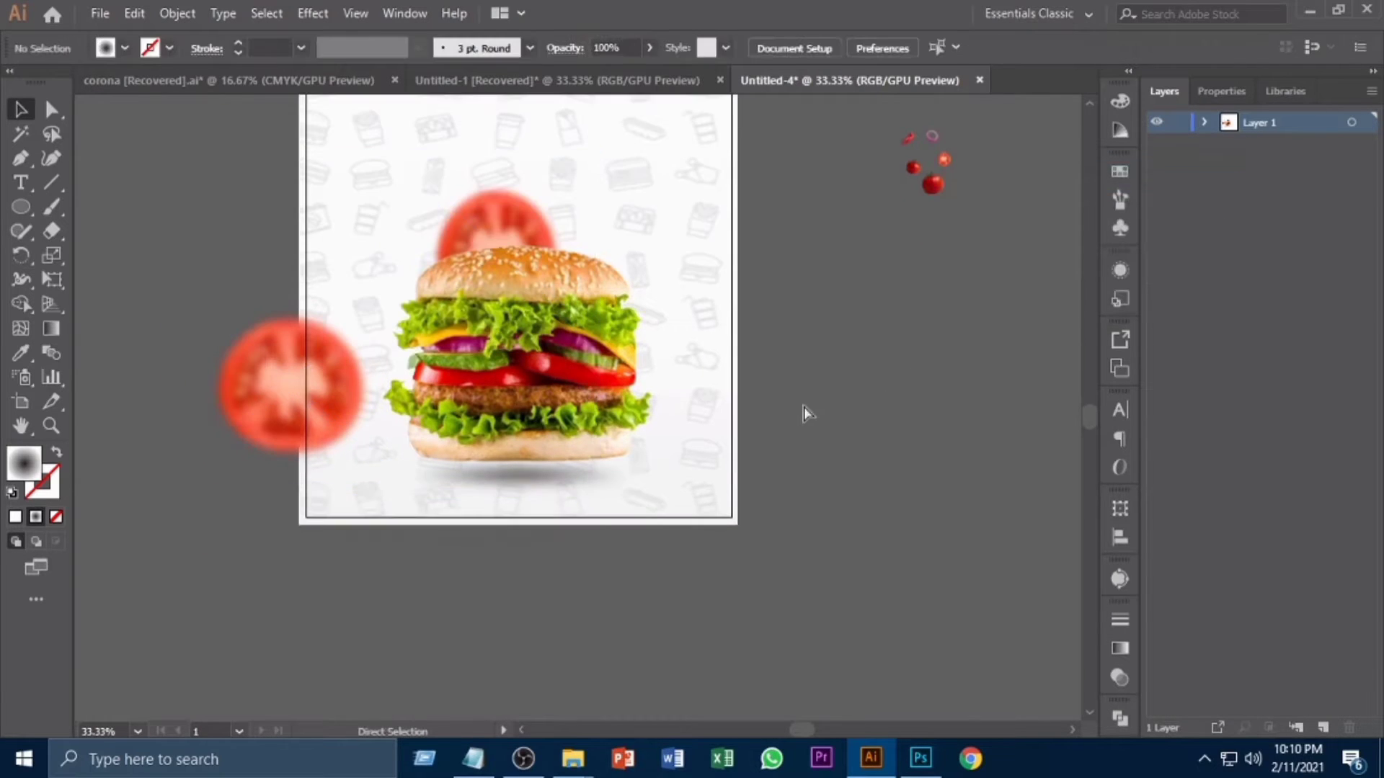
key(ctrl+plus)
scroll(478, 216, up, 1)
click(478, 185)
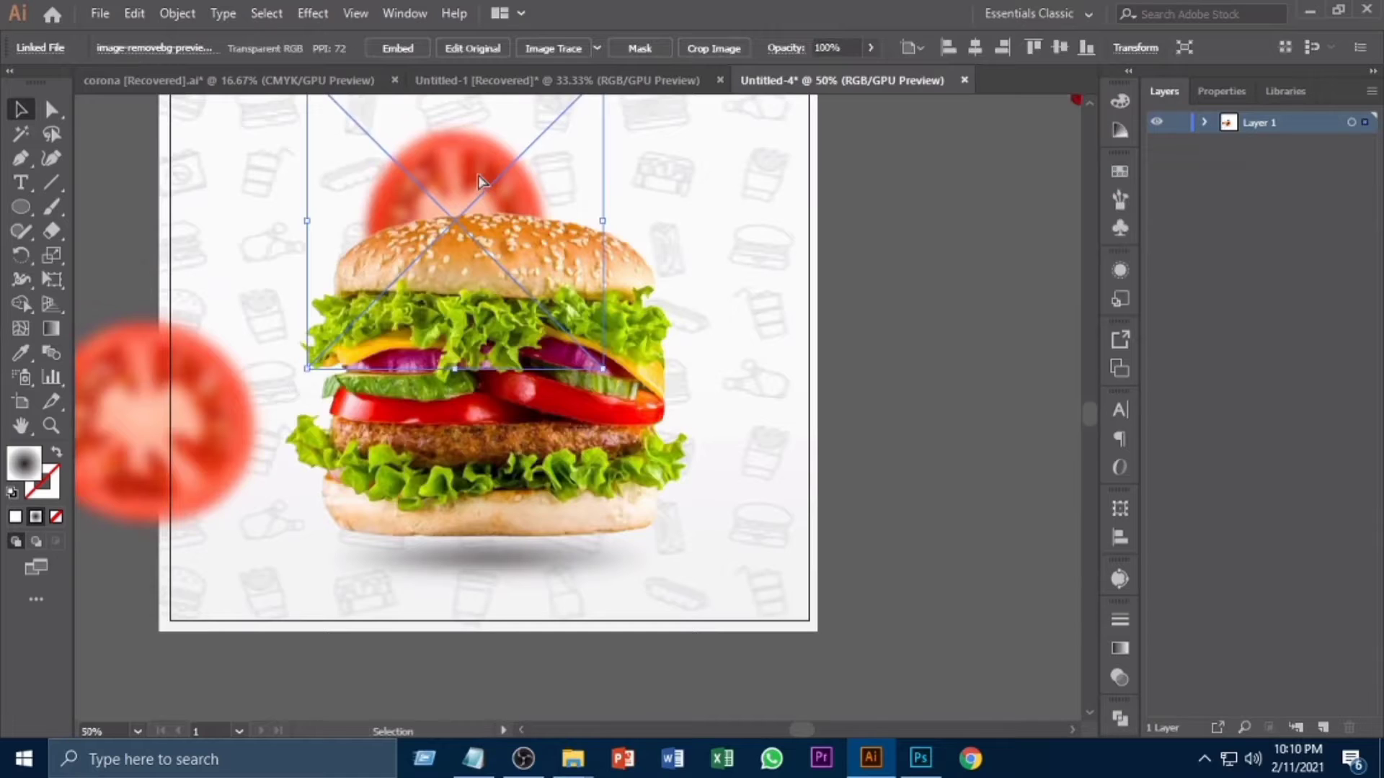
click(493, 288)
key(space)
drag(493, 288, 698, 222)
click(271, 369)
click(799, 450)
key(space)
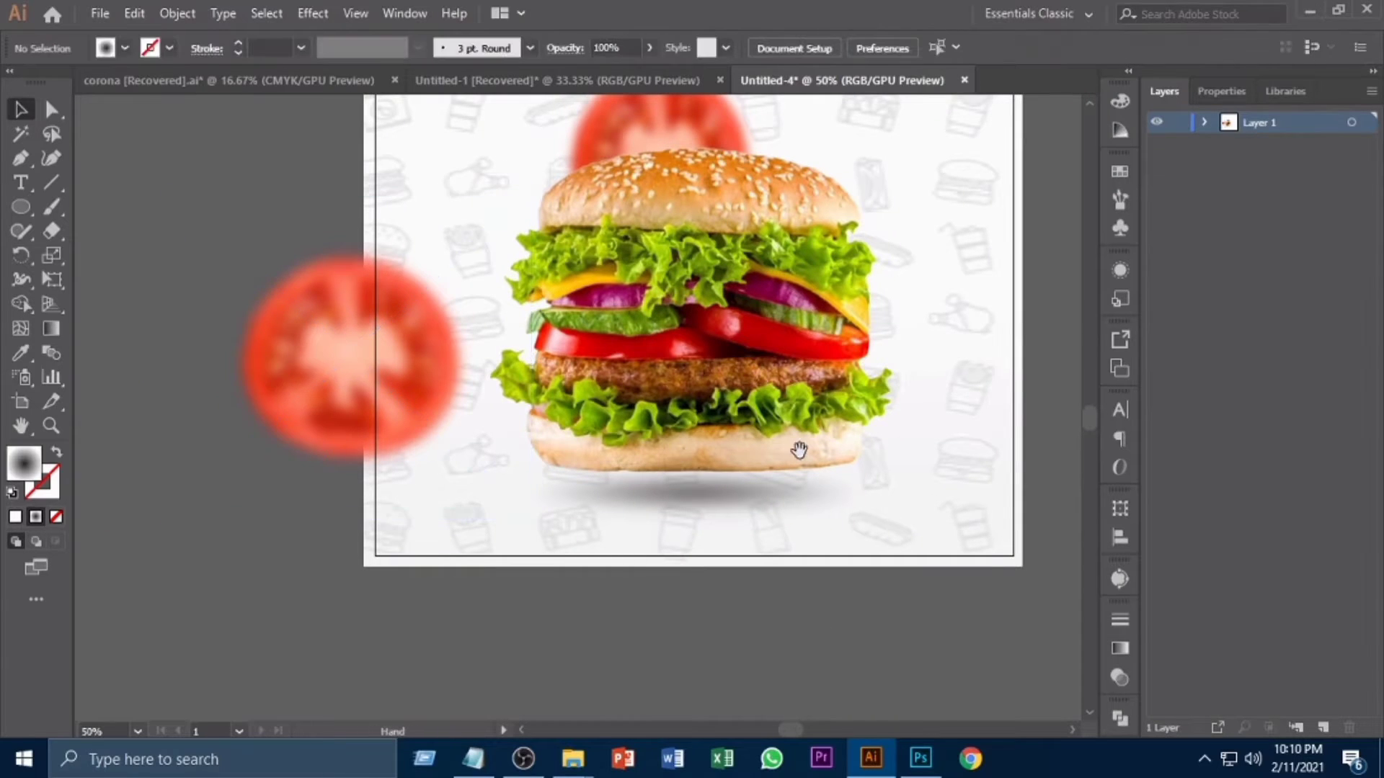
drag(799, 451, 688, 528)
key(ctrl+minus)
Enlarge the TEMPLATE vegetable image in the empty area beside the artboard and deselect it
click(983, 215)
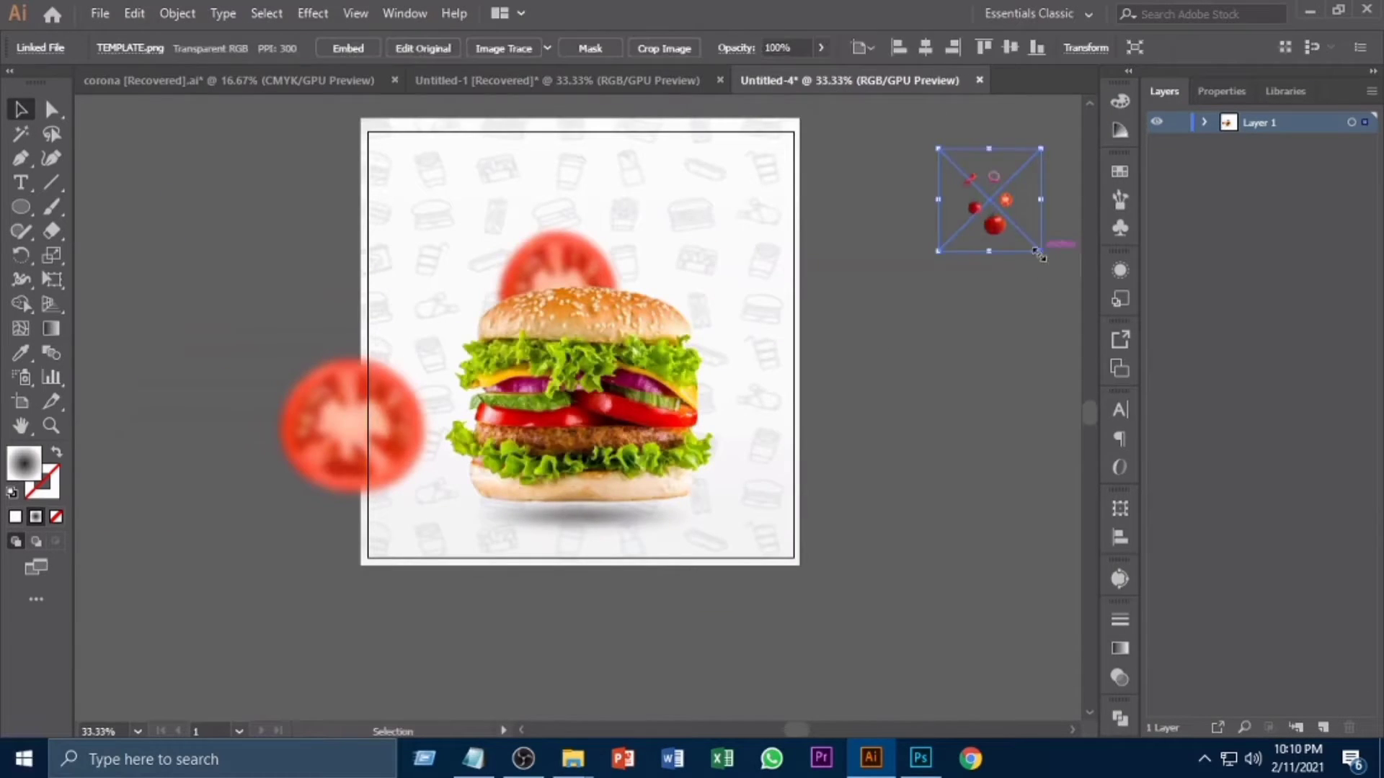
drag(1042, 251, 791, 327)
drag(699, 223, 687, 305)
click(854, 427)
click(696, 306)
drag(778, 408, 850, 436)
drag(655, 305, 683, 346)
click(576, 508)
Draw a white ellipse of about 211 by 252 pt around the onion ring and use it as a clipping mask on the vegetable image
click(16, 517)
click(26, 208)
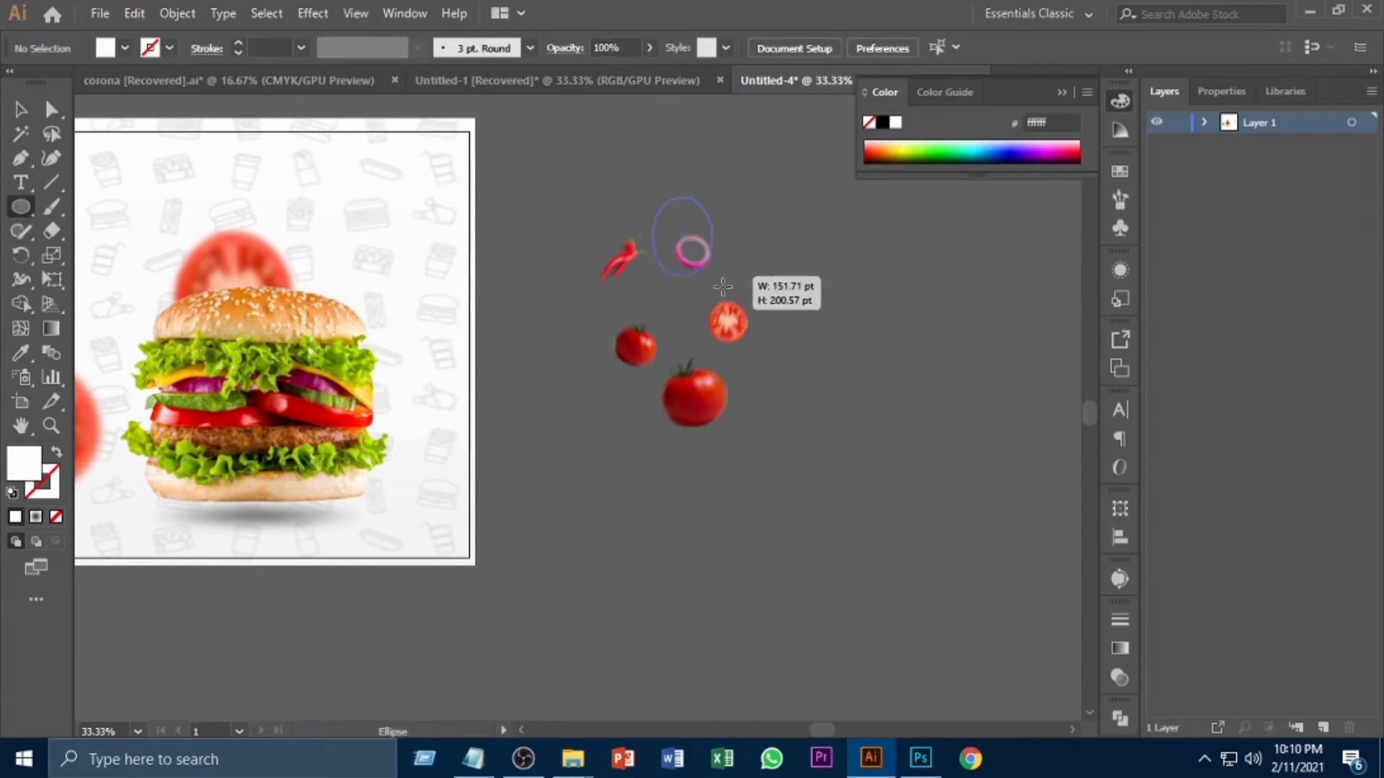
drag(723, 287, 736, 297)
key(v)
shift+click(725, 317)
right_click(740, 296)
click(826, 441)
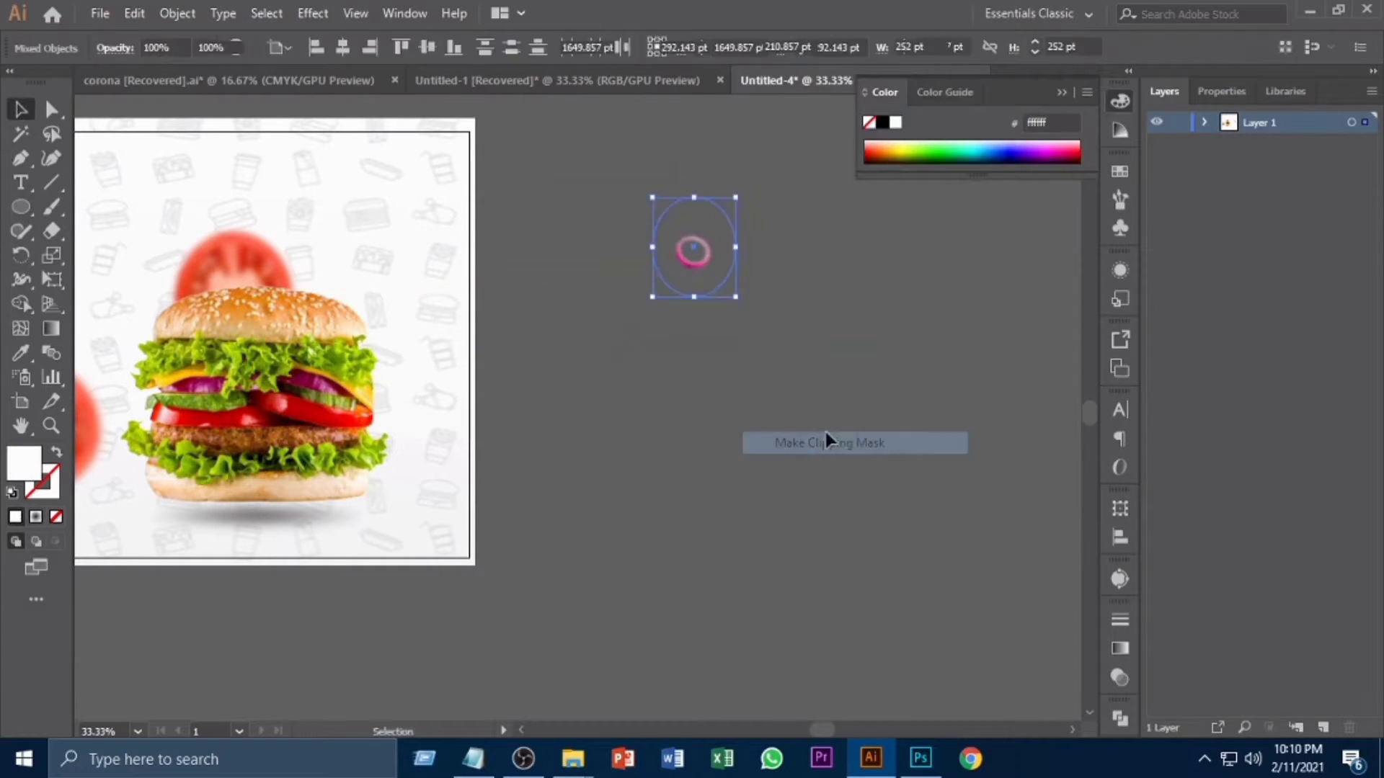
Enlarge the clipped onion ring to about 548 by 463 pt and position it across the artboard's right edge
drag(846, 276, 567, 363)
drag(654, 338, 689, 337)
drag(689, 389, 736, 429)
click(698, 431)
click(689, 397)
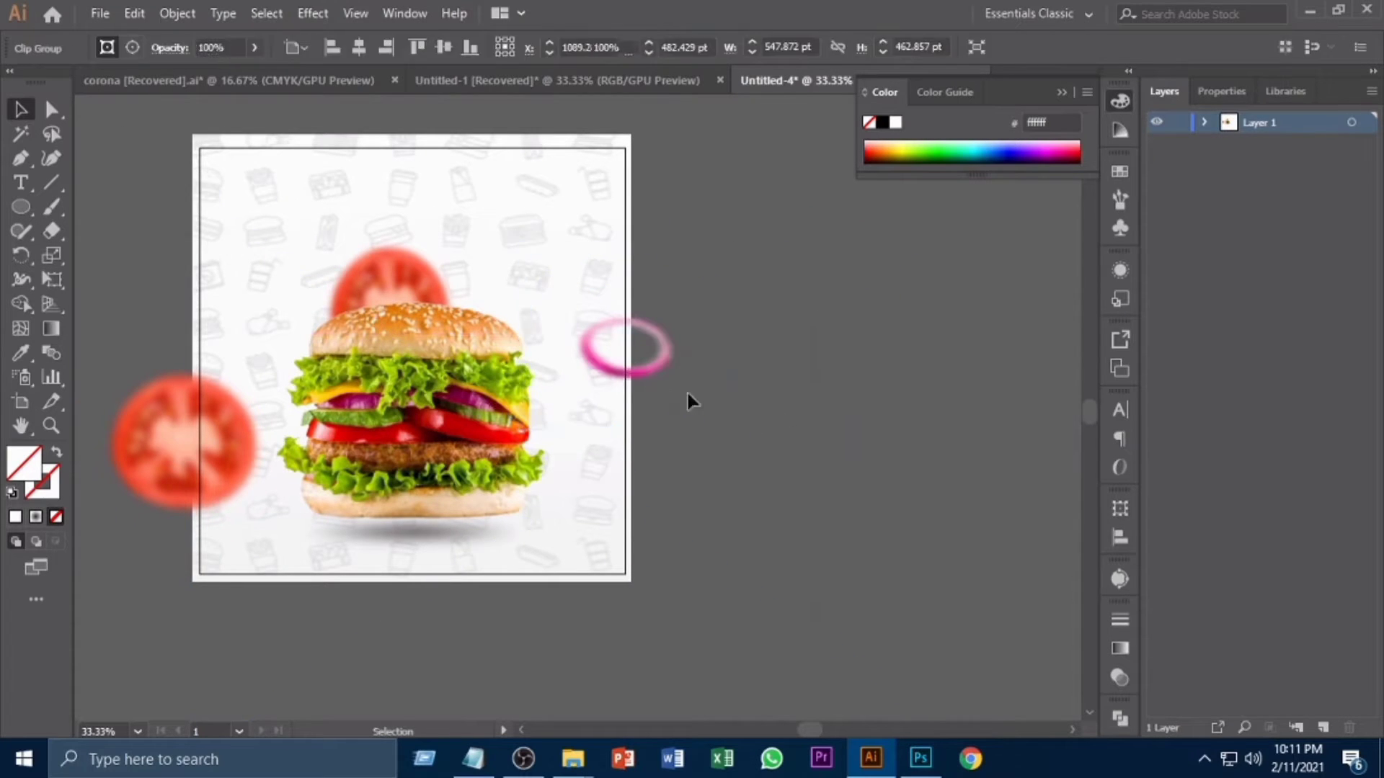
Copy the onion ring to the artboard's left edge above the tomato slice, and shift the ring at the right edge lower
drag(649, 364, 225, 361)
click(186, 472)
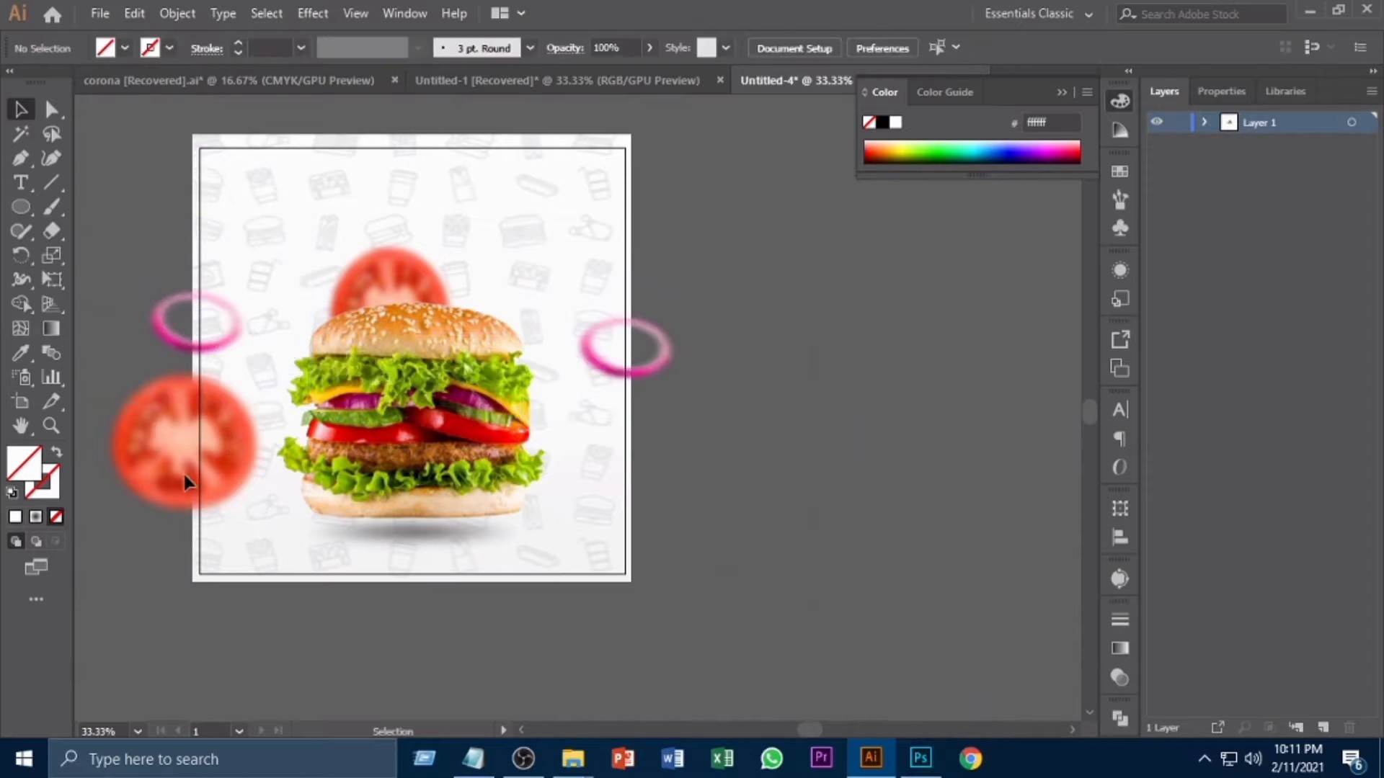
drag(194, 481, 234, 468)
click(249, 332)
drag(213, 330, 208, 255)
click(658, 406)
click(676, 364)
drag(676, 364, 676, 431)
click(832, 495)
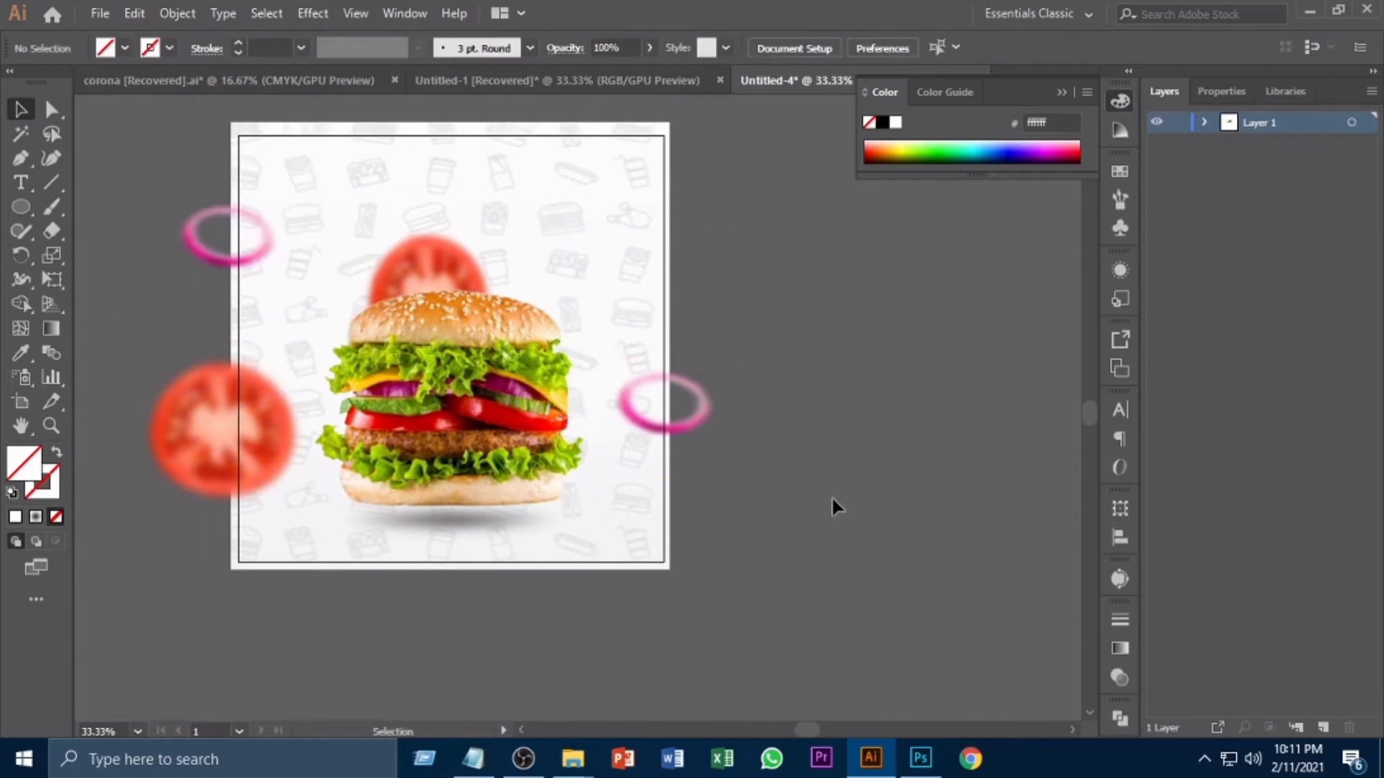
key(ctrl+plus)
key(ctrl+minus)
drag(755, 612, 856, 592)
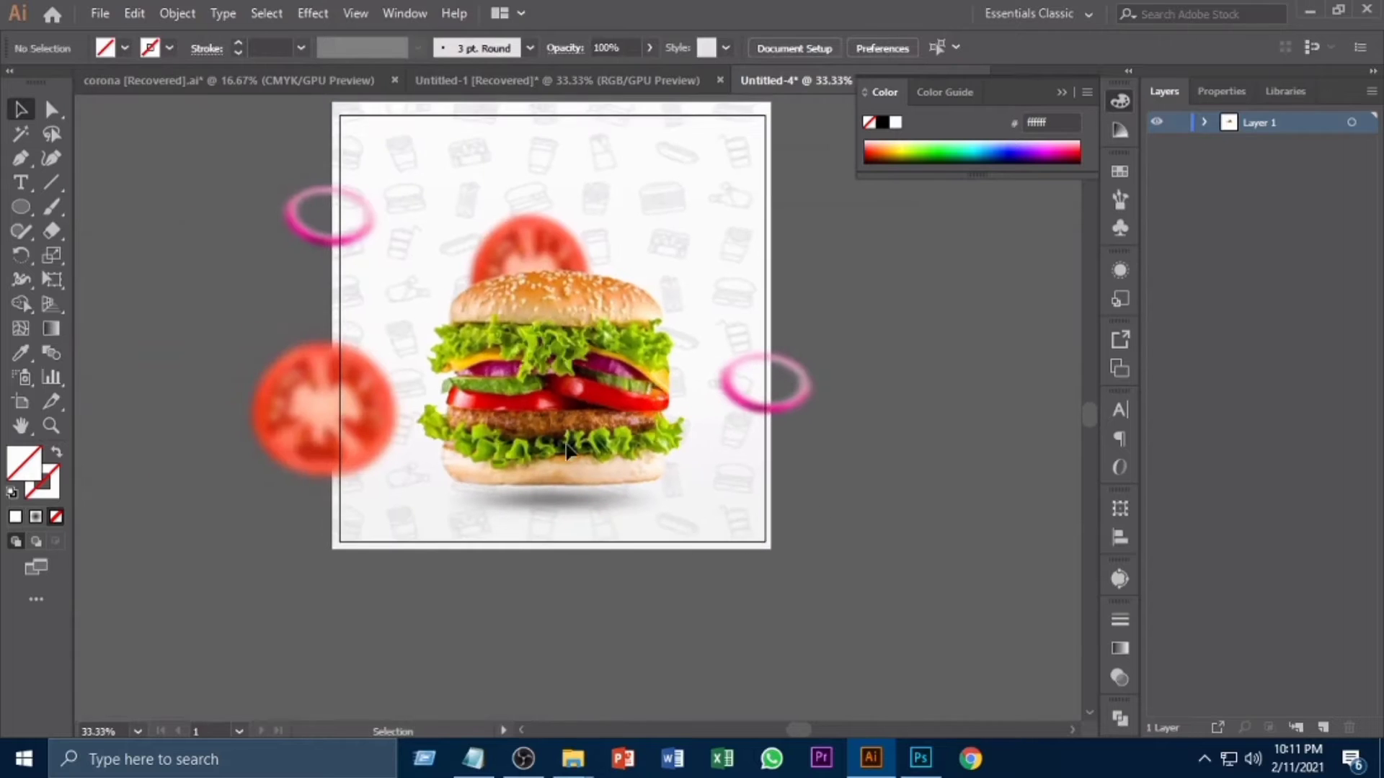
key(ctrl+plus)
drag(668, 360, 717, 412)
key(ctrl+minus)
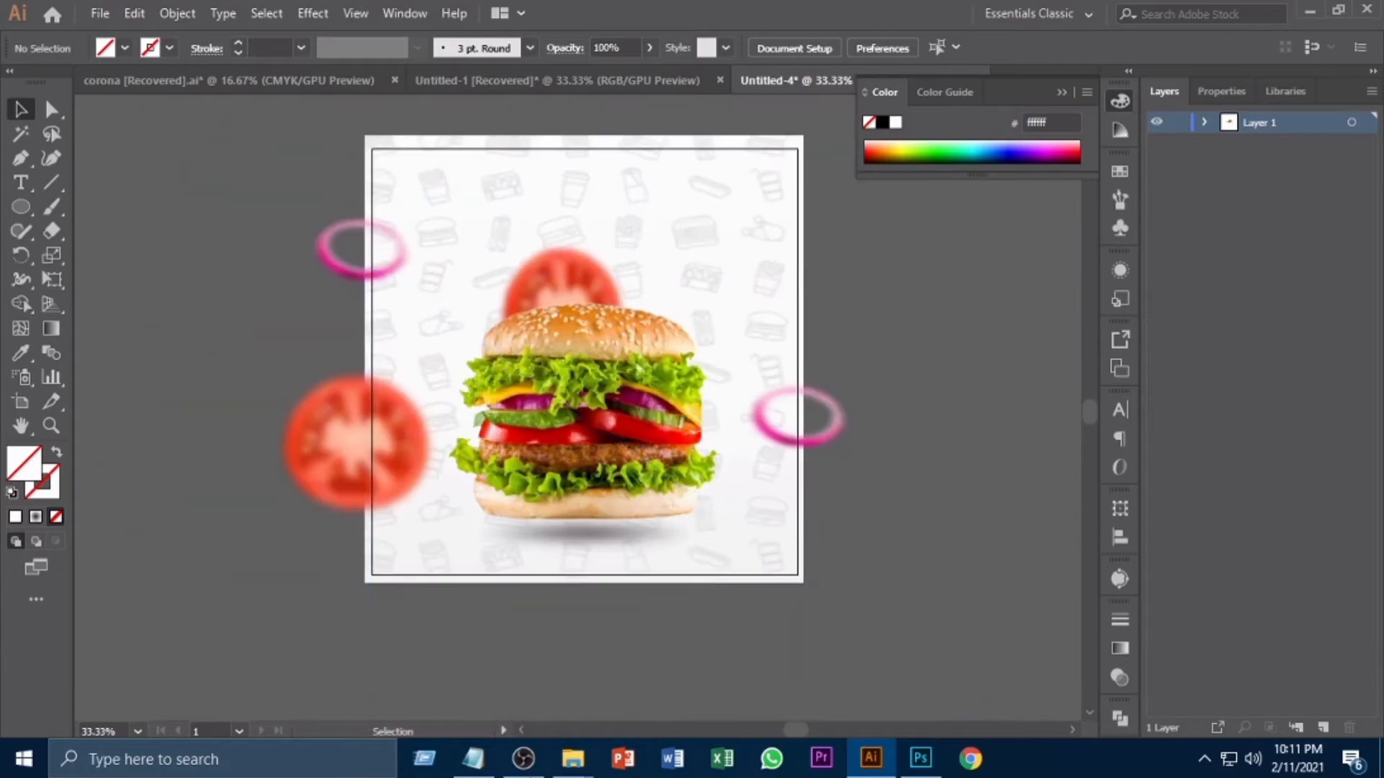
Copy "super delicious burger" from the Notepad file, paste it as point text outside the artboard's upper left corner, and enlarge it
click(472, 759)
drag(220, 87, 5, 86)
key(ctrl+c)
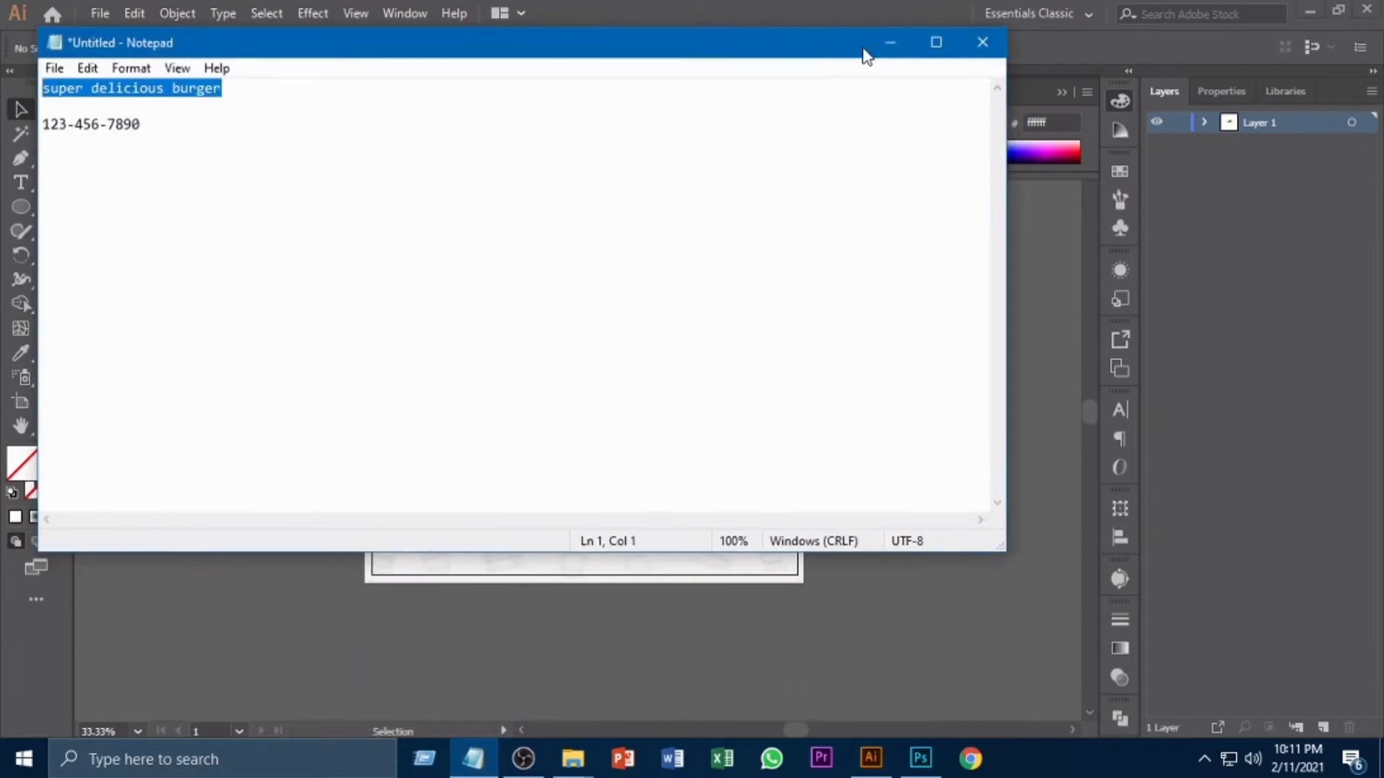
click(886, 41)
click(21, 182)
click(197, 174)
key(ctrl+v)
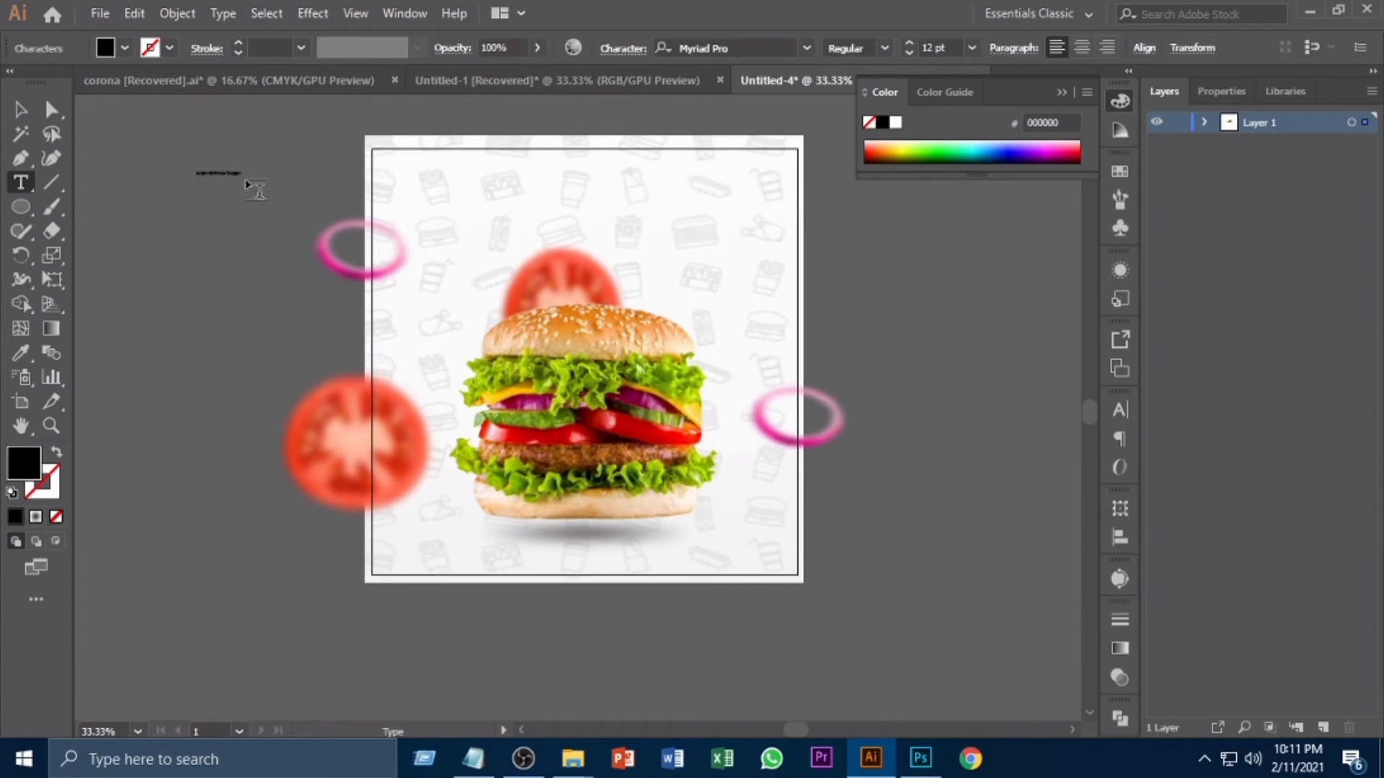
drag(240, 184, 291, 182)
Lock the onion rings at both sides of the artboard
click(349, 270)
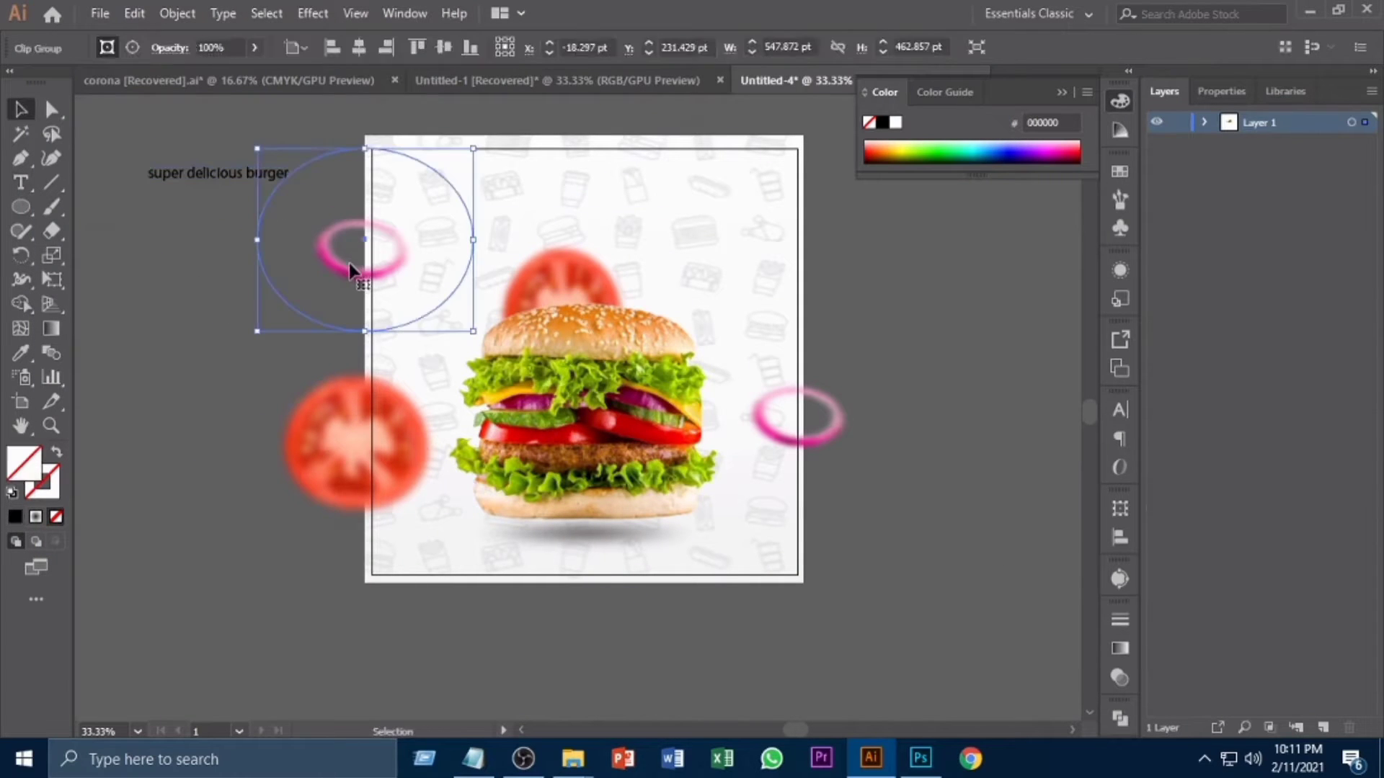
key(ctrl+2)
click(827, 429)
key(ctrl+2)
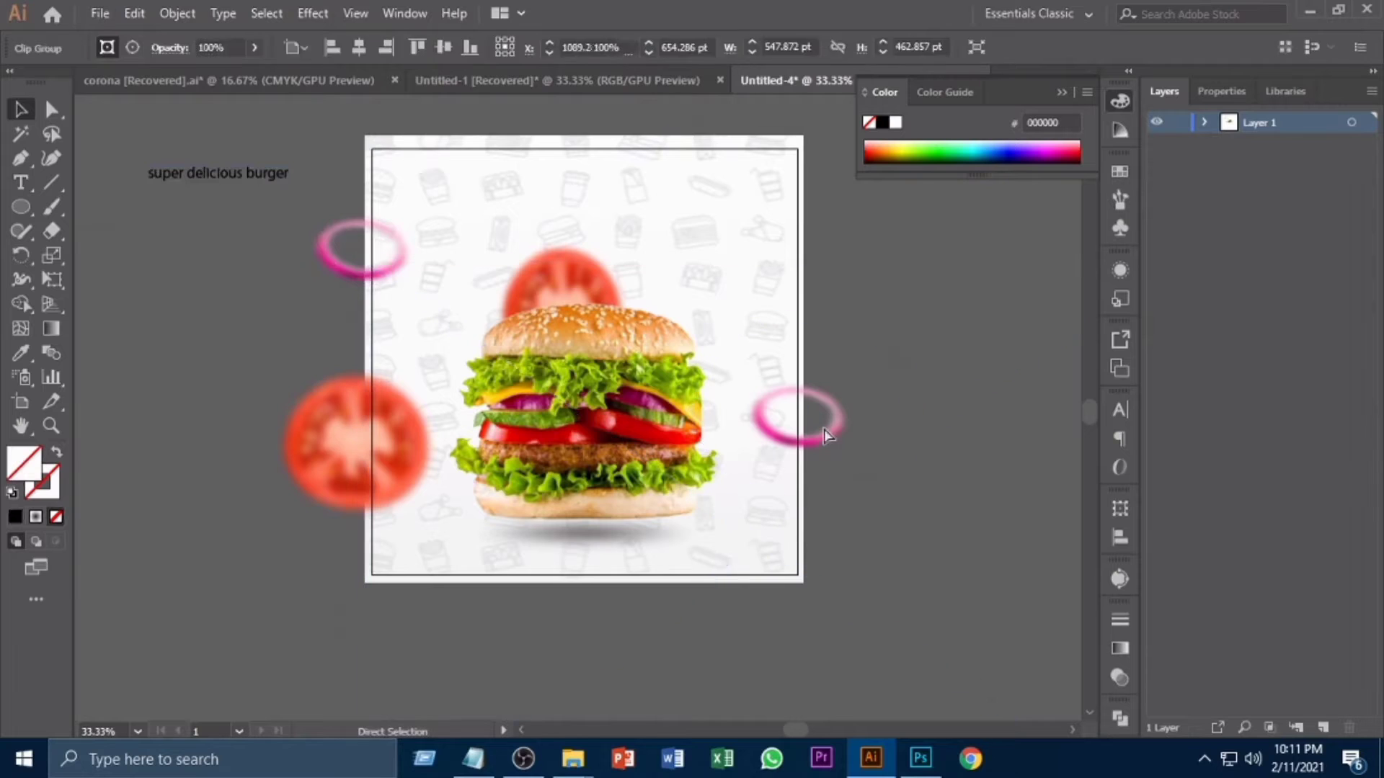
Enlarge the headline text to about 62 pt and remove the word "super" from it
drag(618, 426, 736, 487)
click(398, 236)
drag(407, 243, 456, 277)
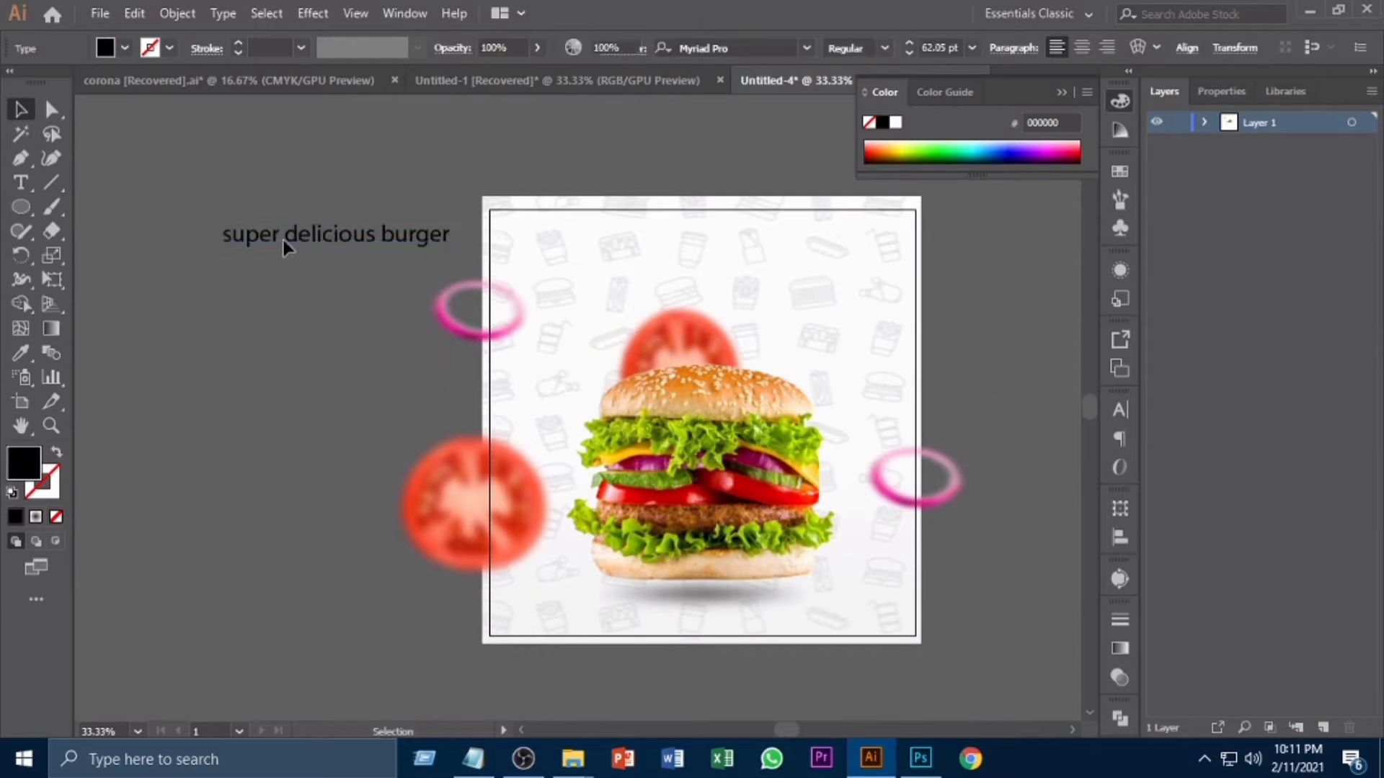
double_click(281, 236)
key(BackSpace)
click(50, 109)
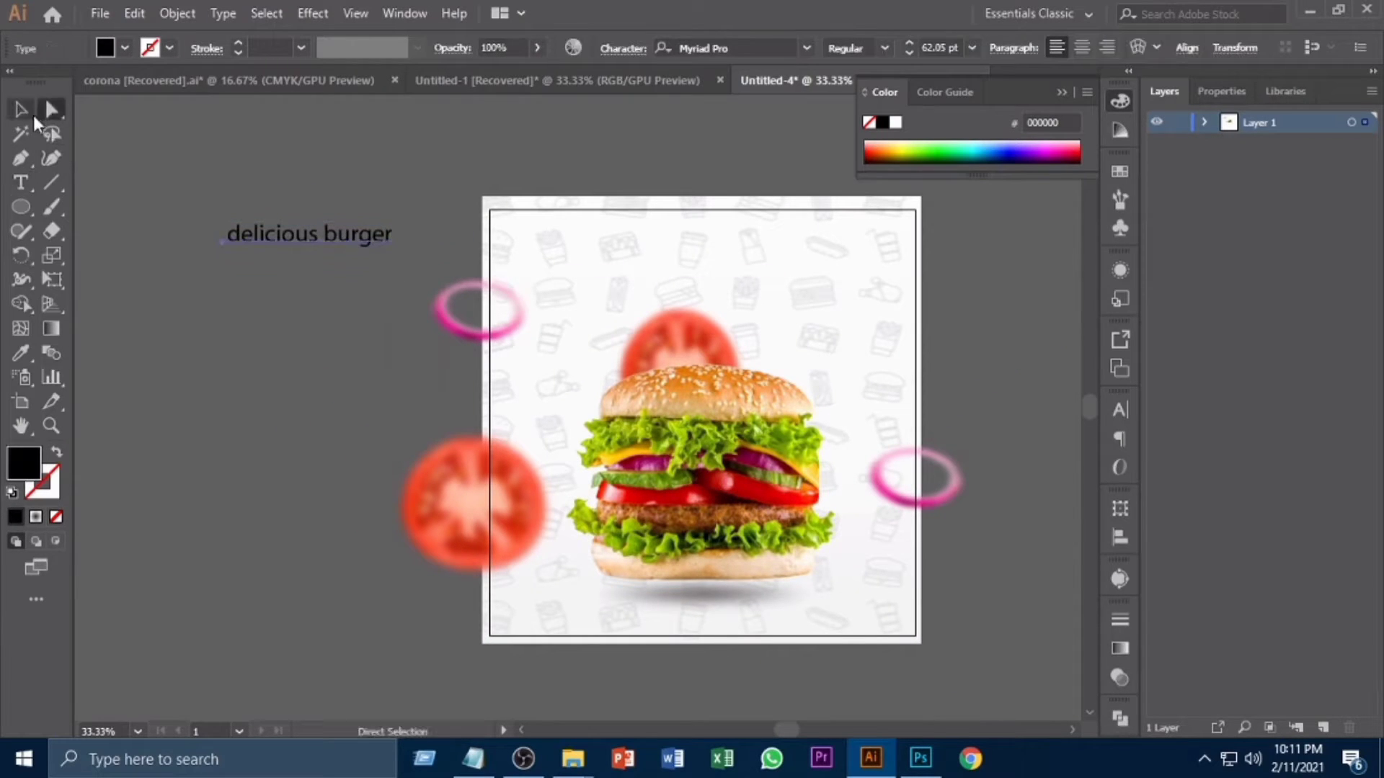
Place "Super" as separate text above the burger near the artboard's top, at about 131 pt
drag(618, 347, 604, 247)
double_click(599, 255)
click(17, 111)
click(687, 302)
click(750, 287)
Draw a black rectangle beside the "Super" text and slant its right end inward toward the bottom
drag(24, 202, 79, 202)
mouse_move(716, 241)
mouse_down()
mouse_move(859, 291)
mouse_move(835, 298)
mouse_up()
click(49, 110)
click(21, 110)
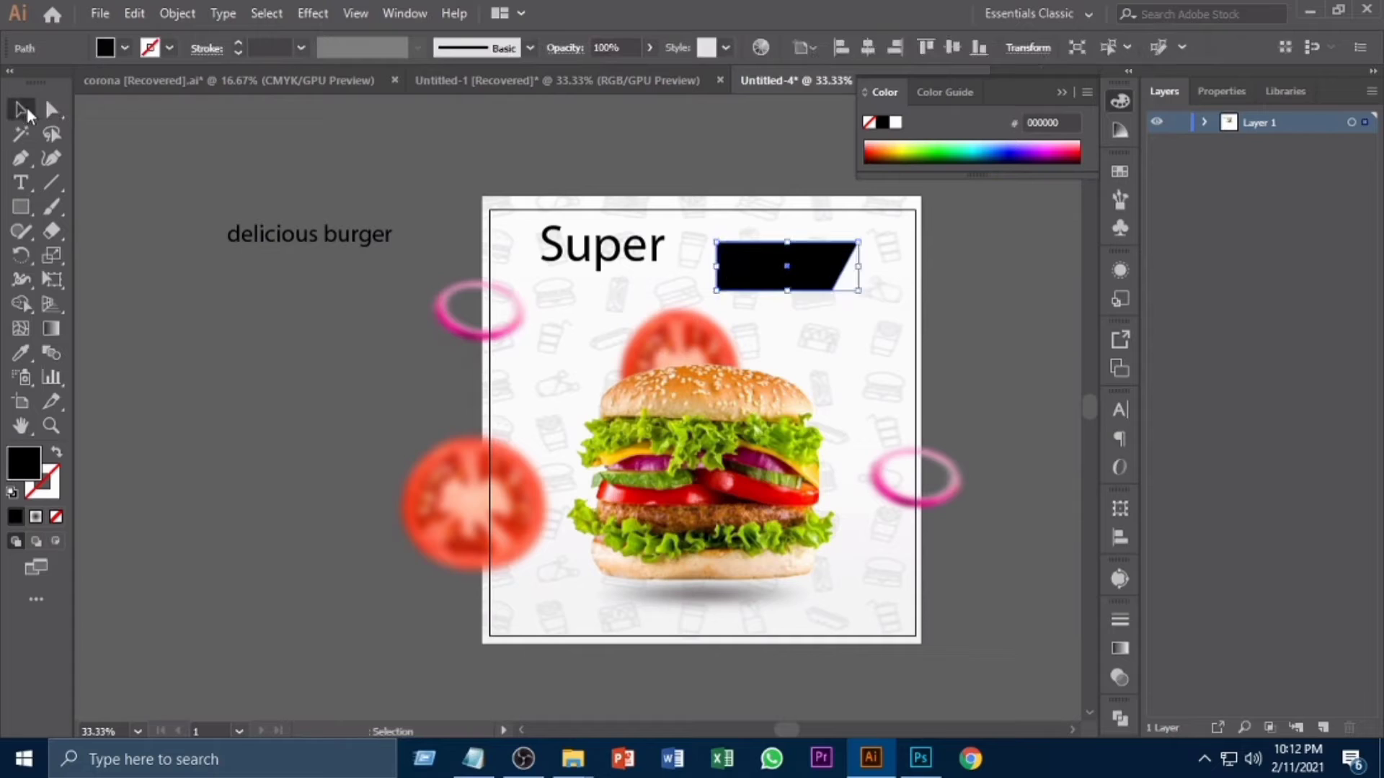
click(237, 159)
Move the slanted black shape over the end of the "Super" text
click(778, 278)
drag(789, 281, 684, 261)
click(638, 277)
right_click(598, 245)
mouse_move(692, 537)
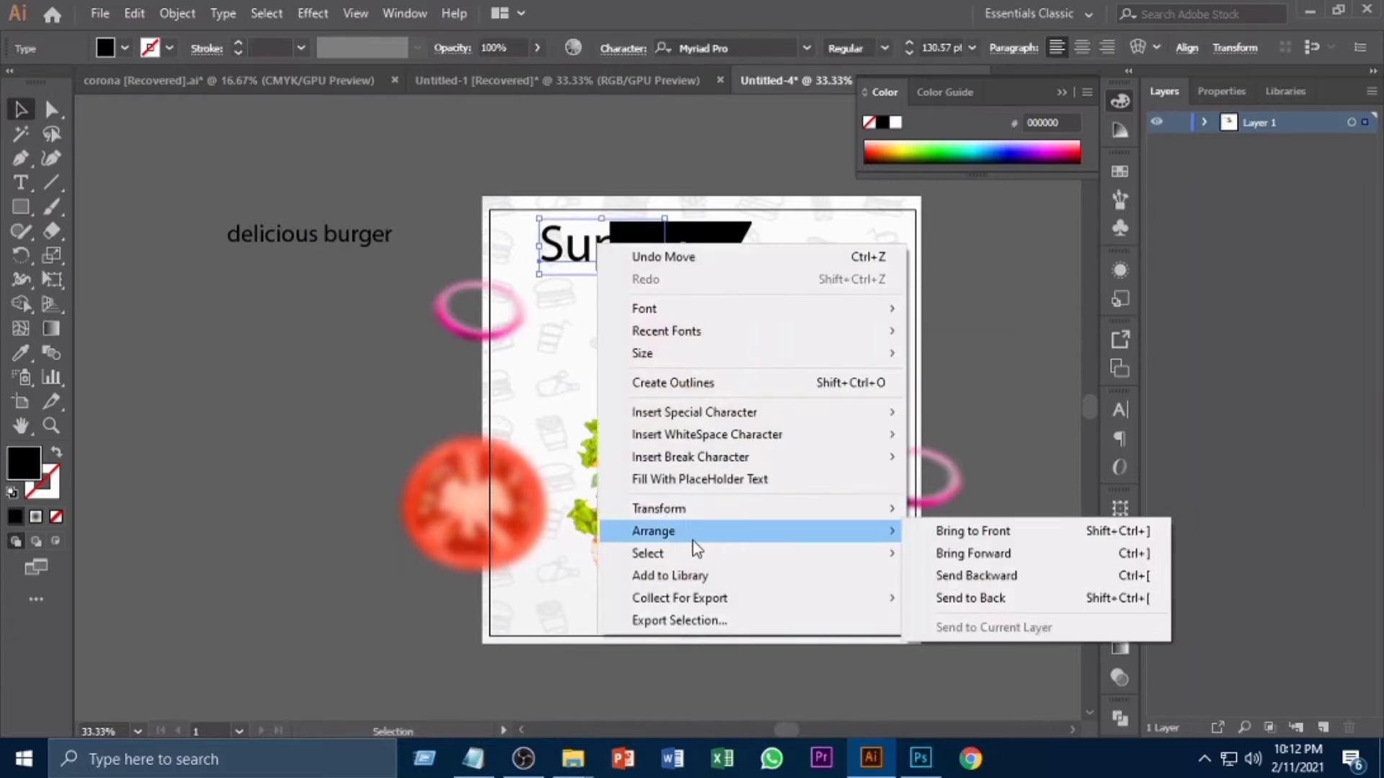
click(736, 153)
Set the fill of the "Super" text to white (ffffff)
click(599, 249)
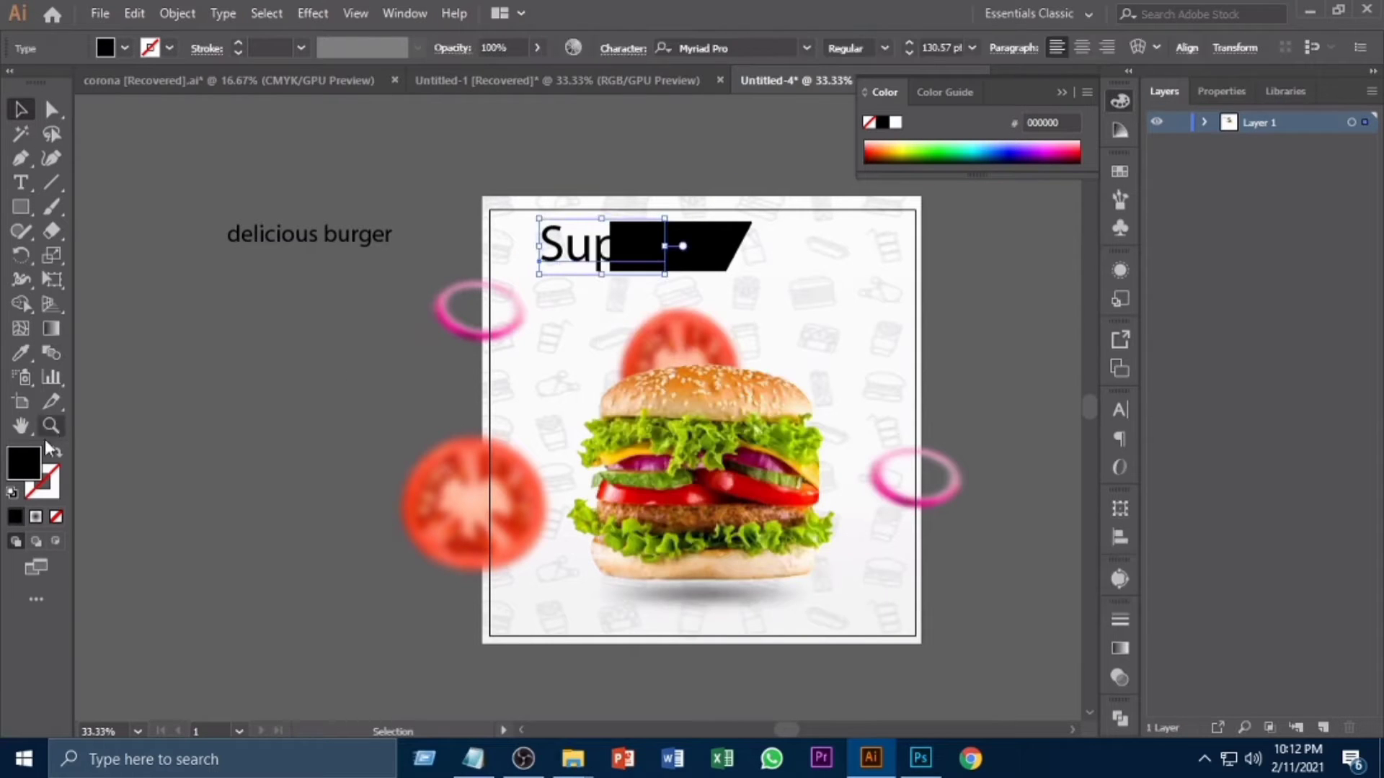
double_click(27, 462)
click(683, 344)
click(1159, 349)
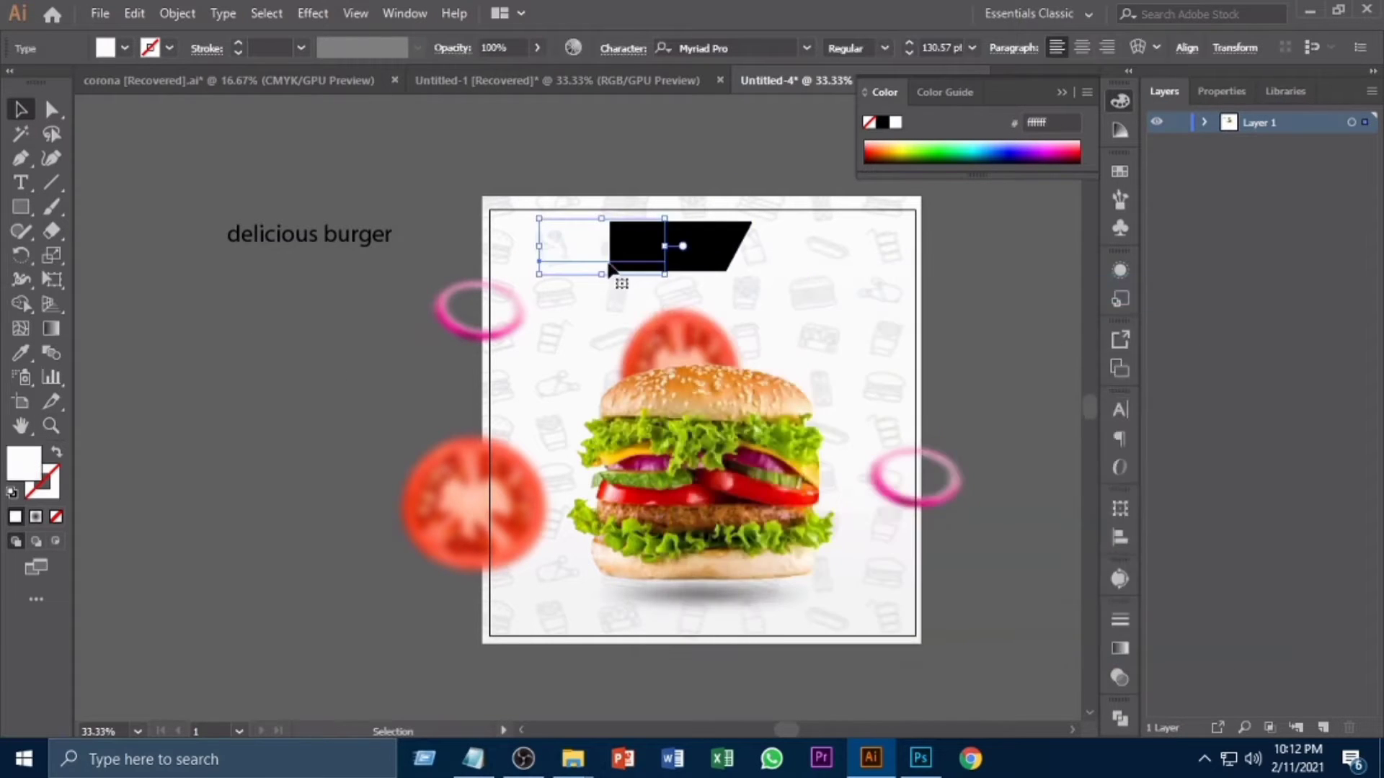
key(ctrl+shift+d)
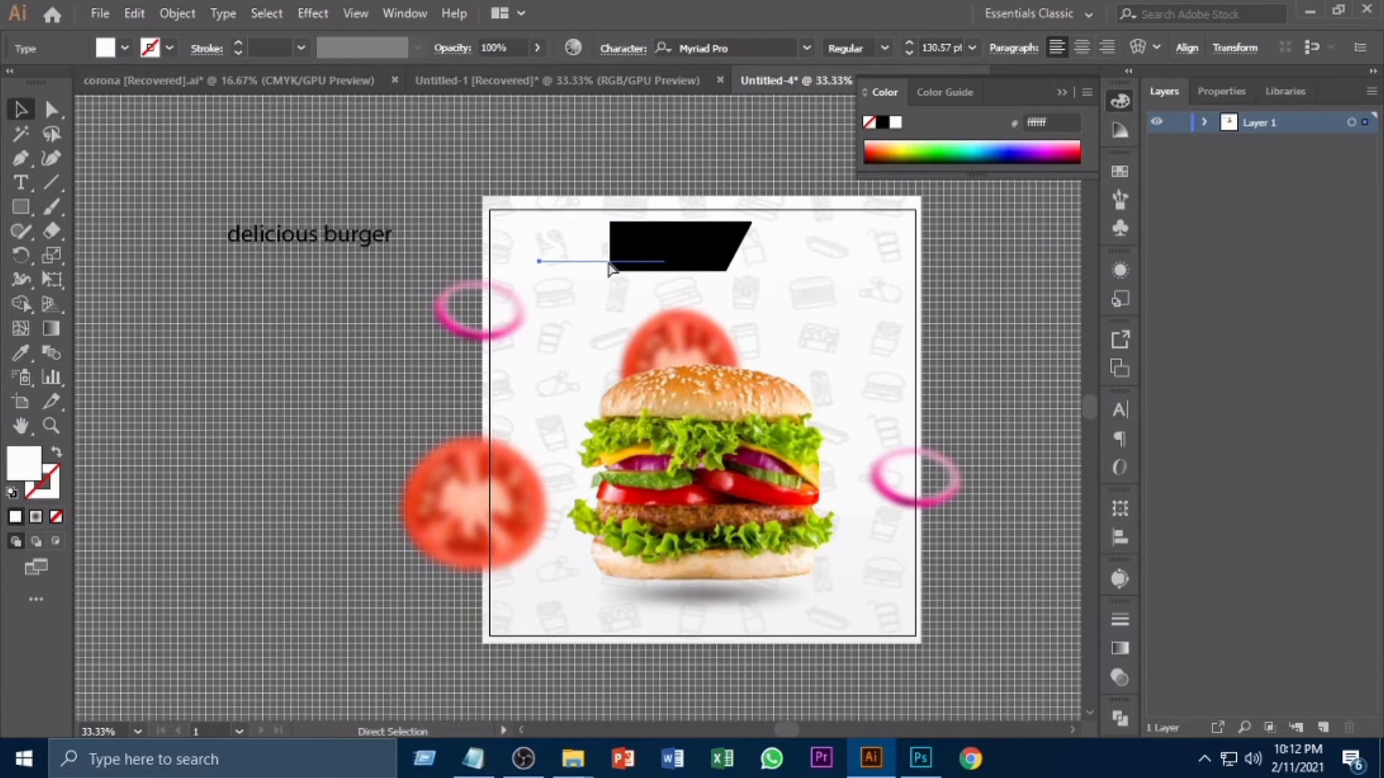
key(ctrl+minus)
key(ctrl+minus)
key(ctrl+plus)
key(ctrl+plus)
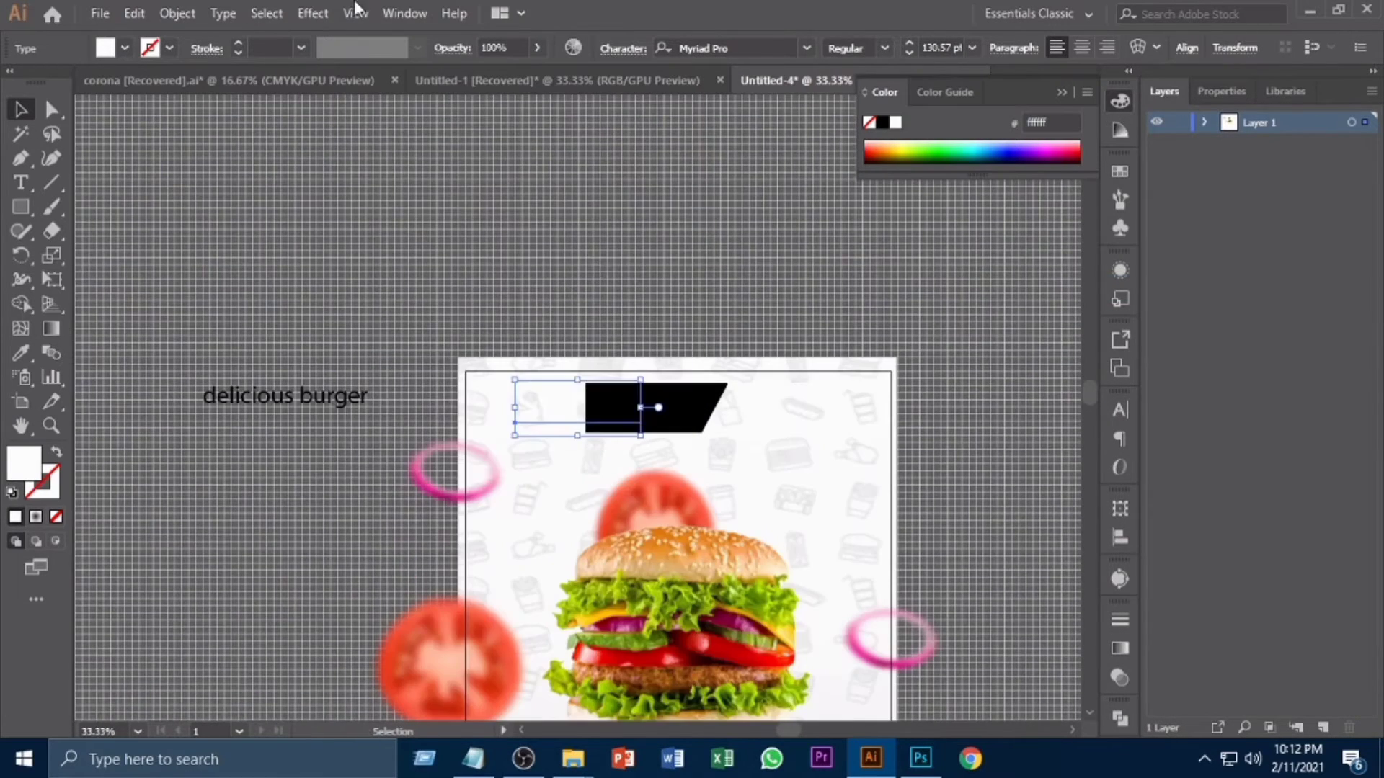
click(404, 13)
mouse_move(355, 13)
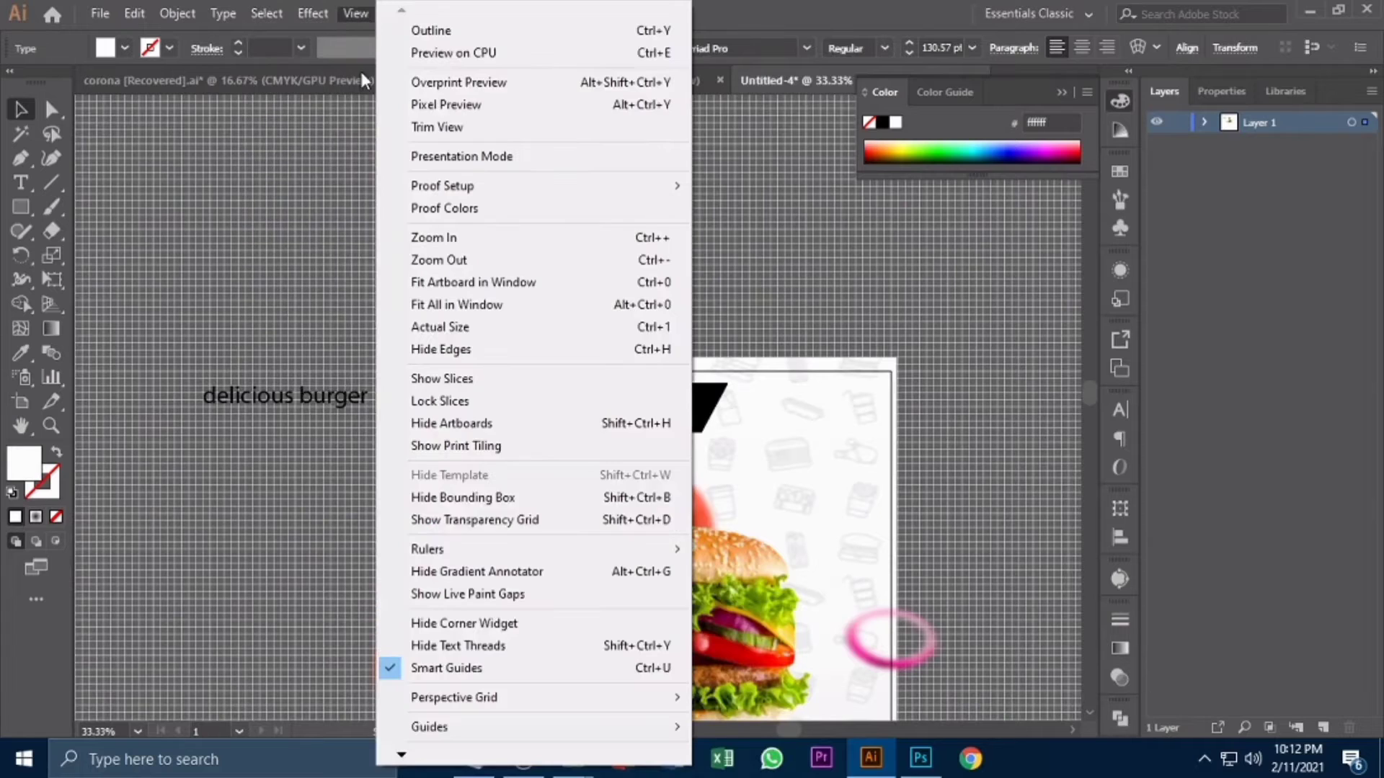
scroll(461, 692, down, 1)
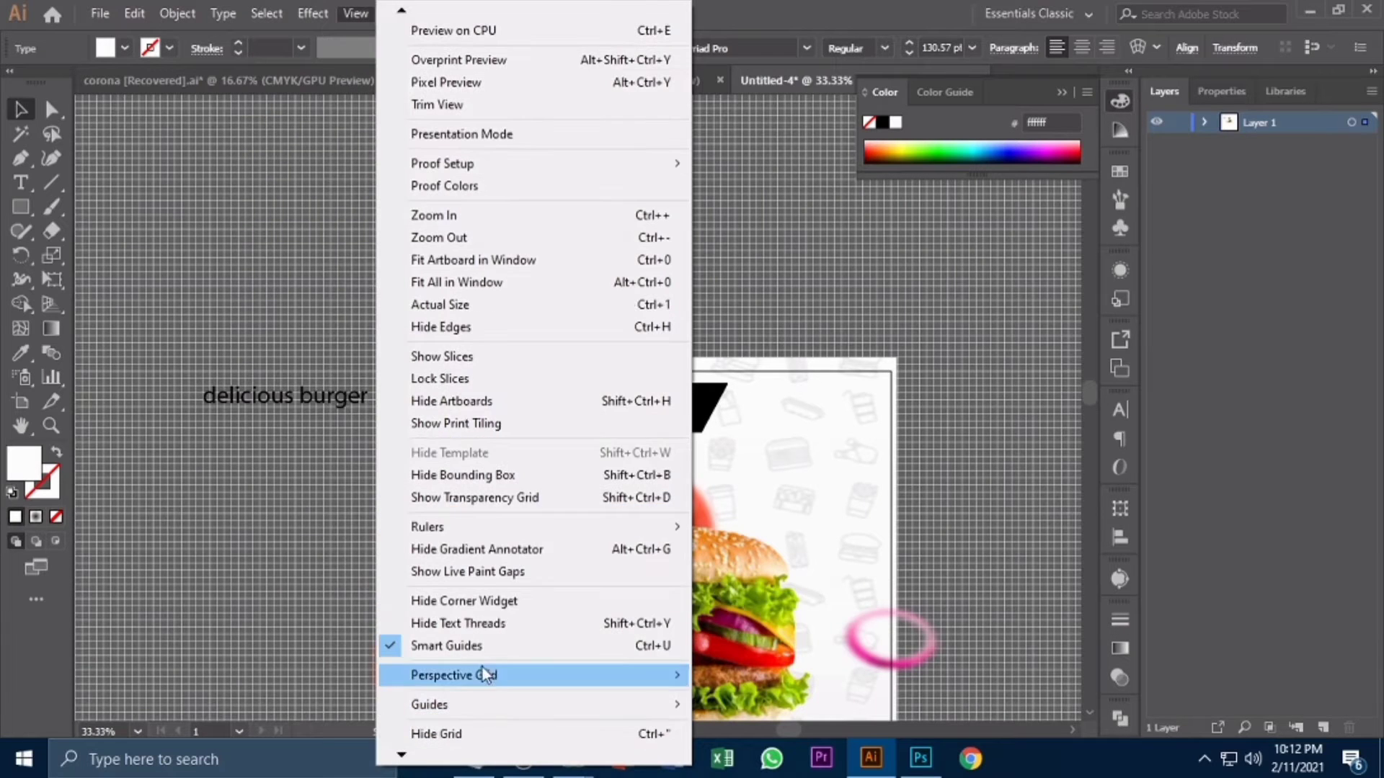
click(443, 731)
Bring the white "Super" text in front of the slanted black shape and fit it inside at about 110 pt
key(ctrl+plus)
drag(578, 408, 807, 447)
key(ctrl+minus)
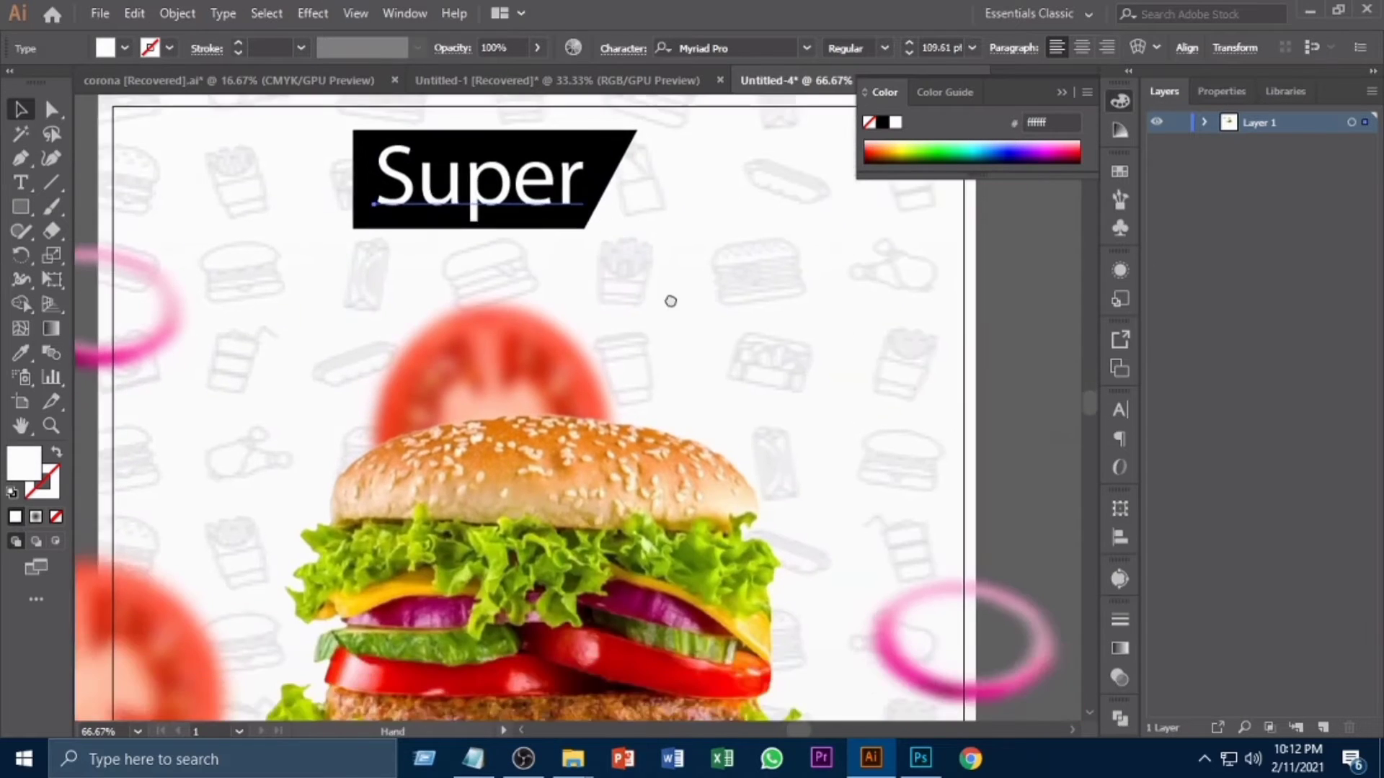
Select the "Super" text together with its slanted black shape and move both toward the left side of the artboard
scroll(670, 297, down, 3)
click(678, 294)
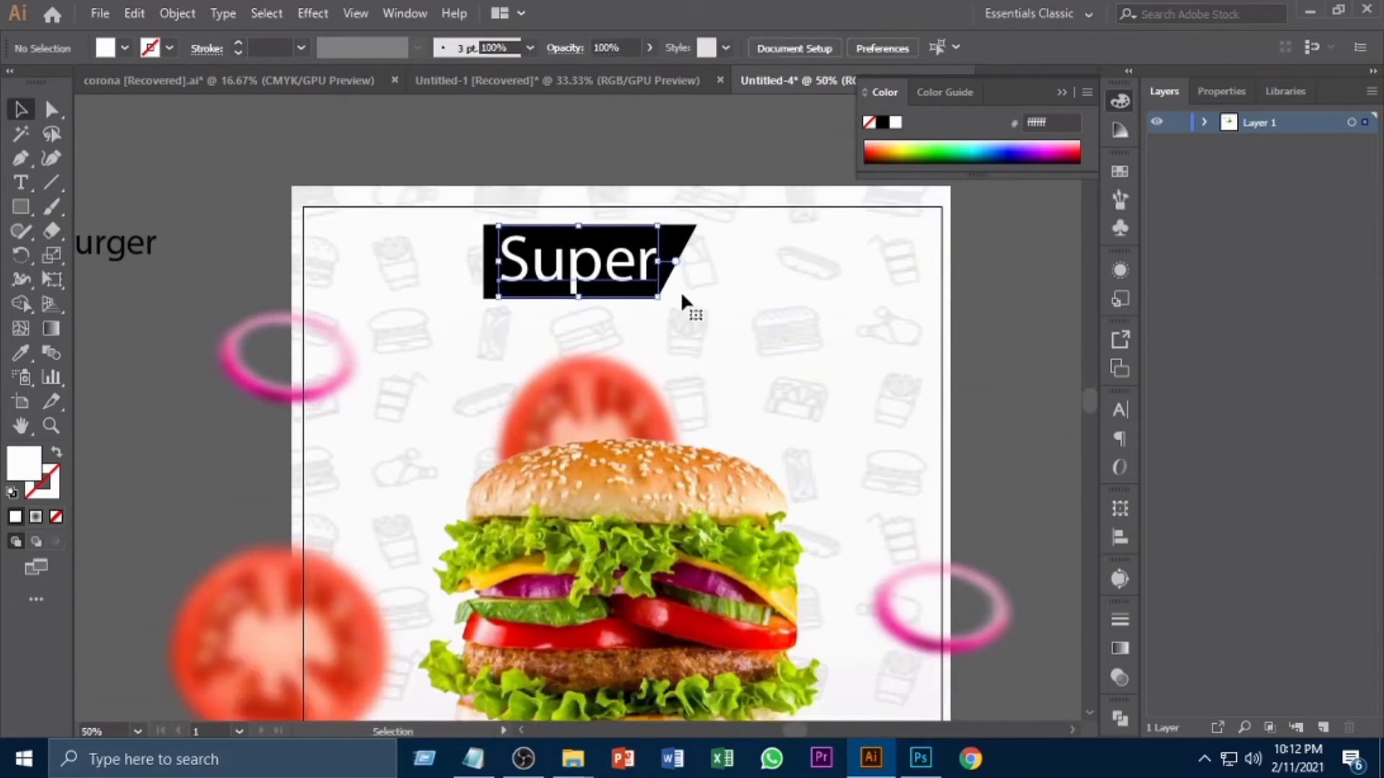
shift+click(490, 259)
drag(568, 267, 498, 278)
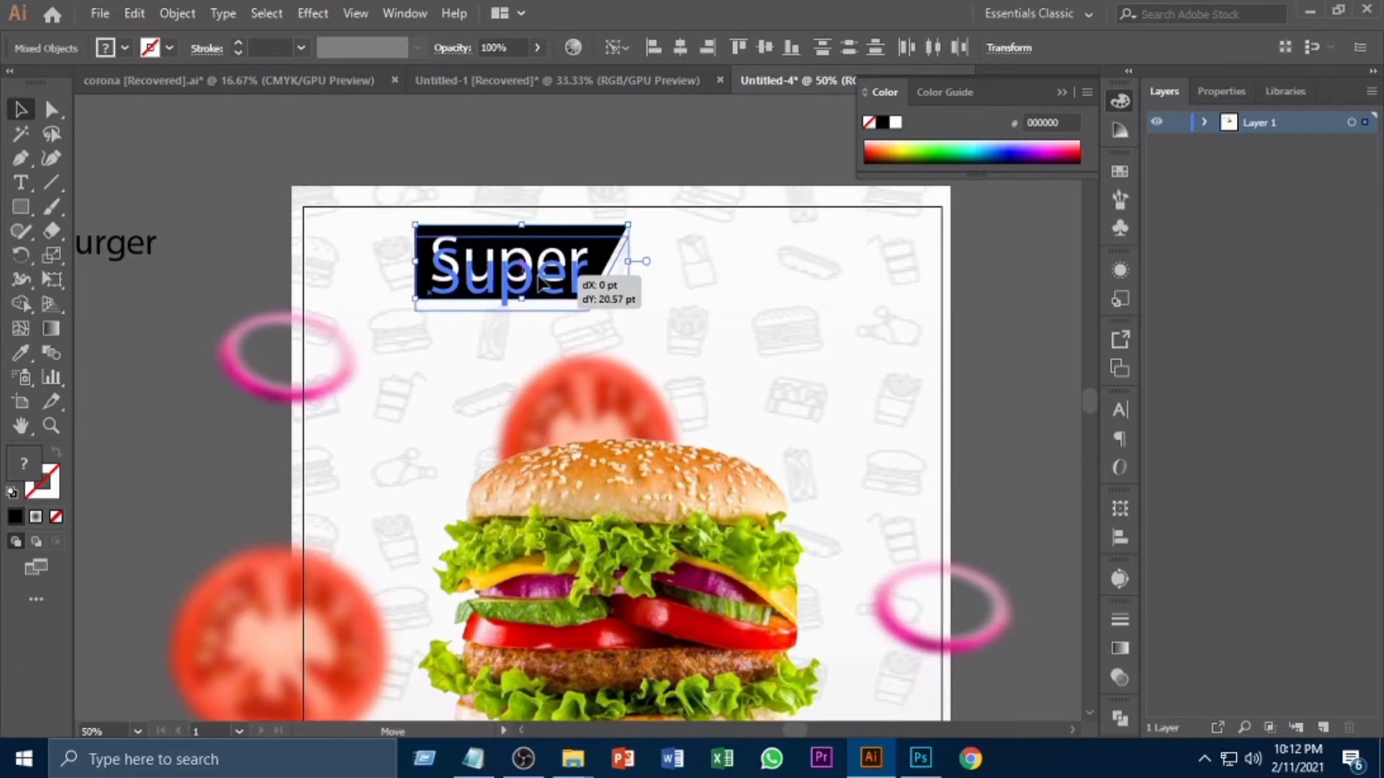
key(ctrl+shift+a)
scroll(609, 403, down, 3)
scroll(625, 380, up, 2)
click(599, 265)
click(578, 258)
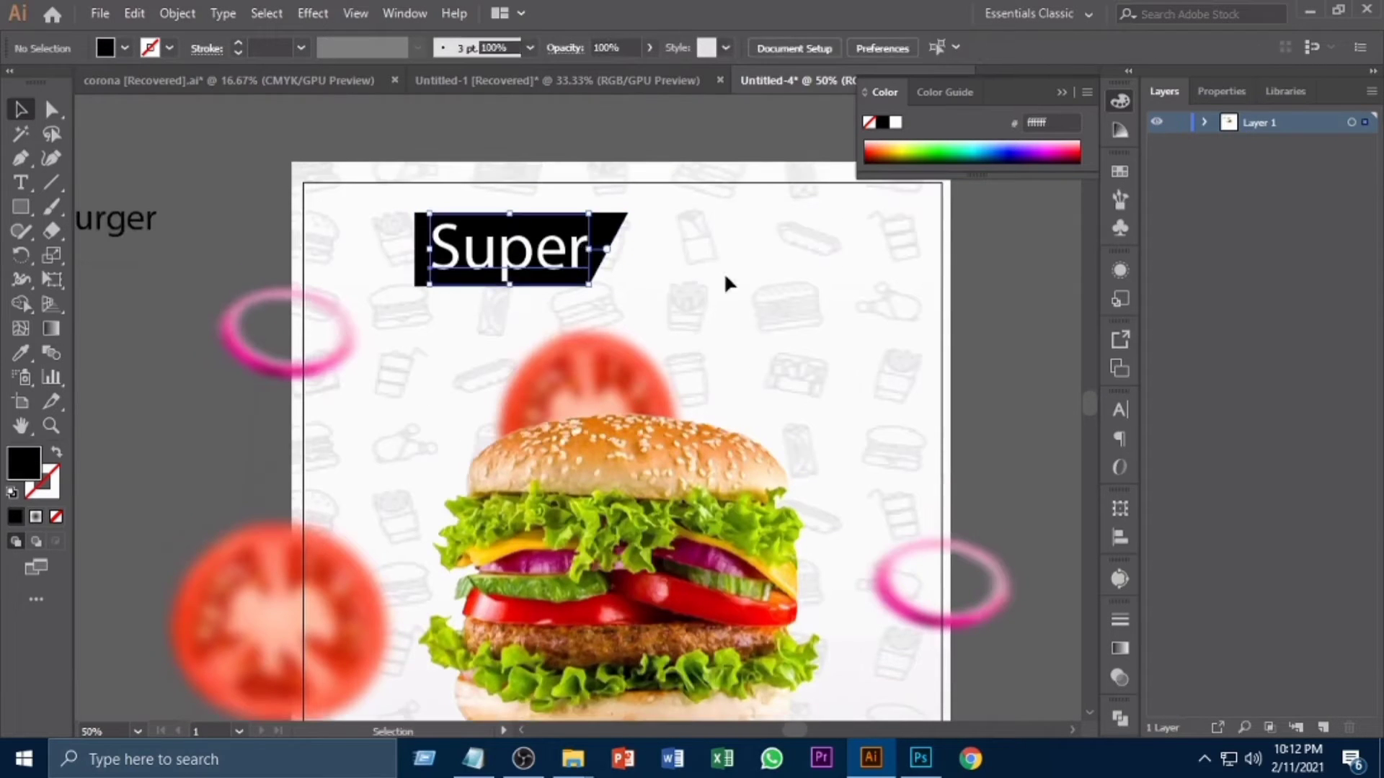
click(724, 272)
Draw a thin horizontal bar extending right from the black shape's upper corner and fill it with 111111
drag(721, 314, 663, 319)
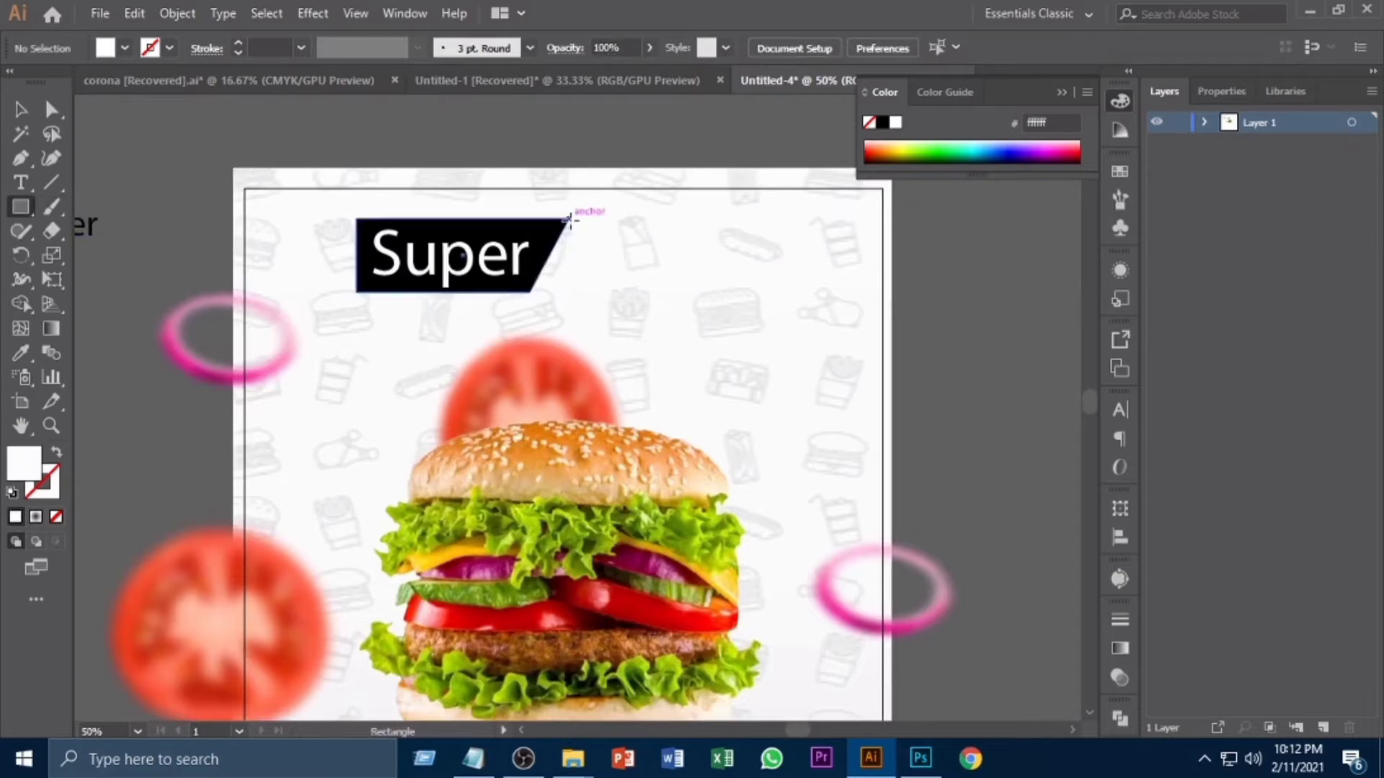
drag(569, 220, 800, 226)
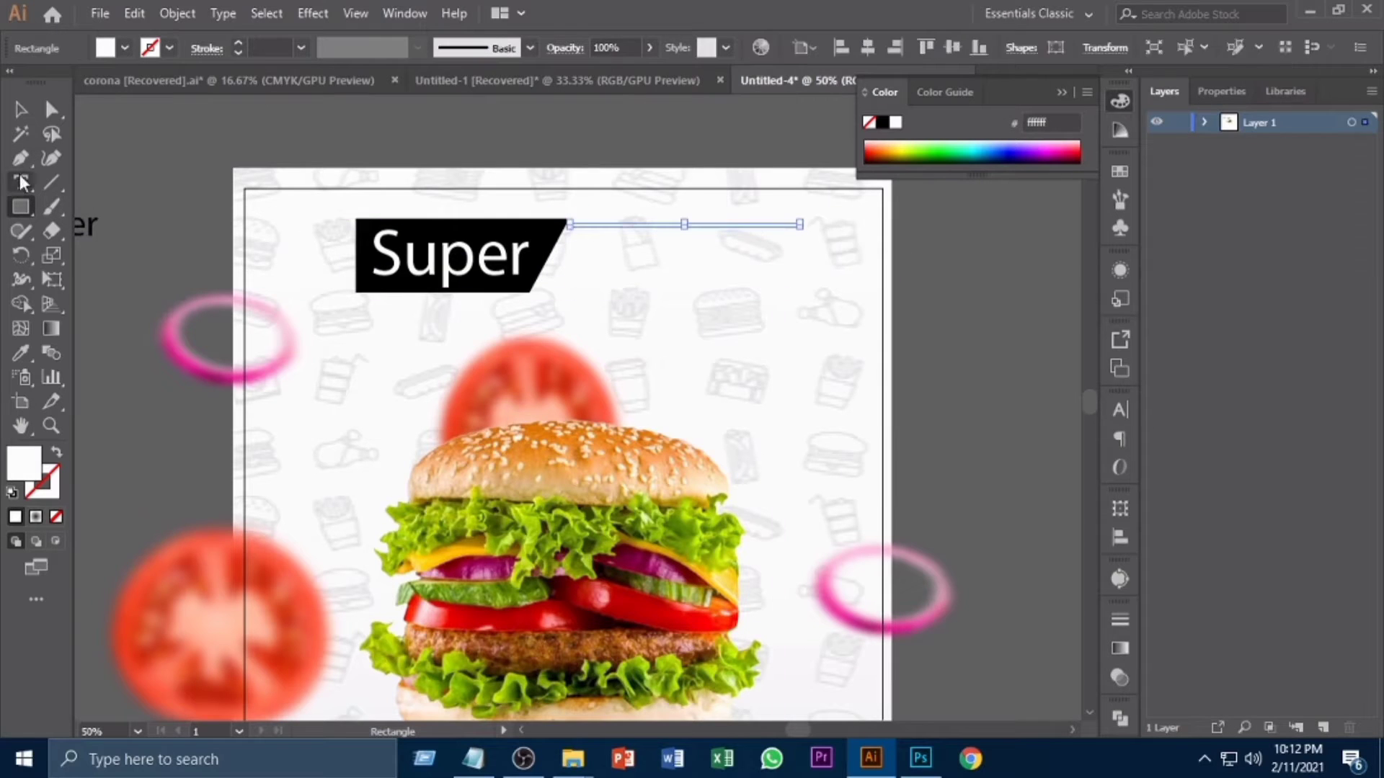
click(26, 357)
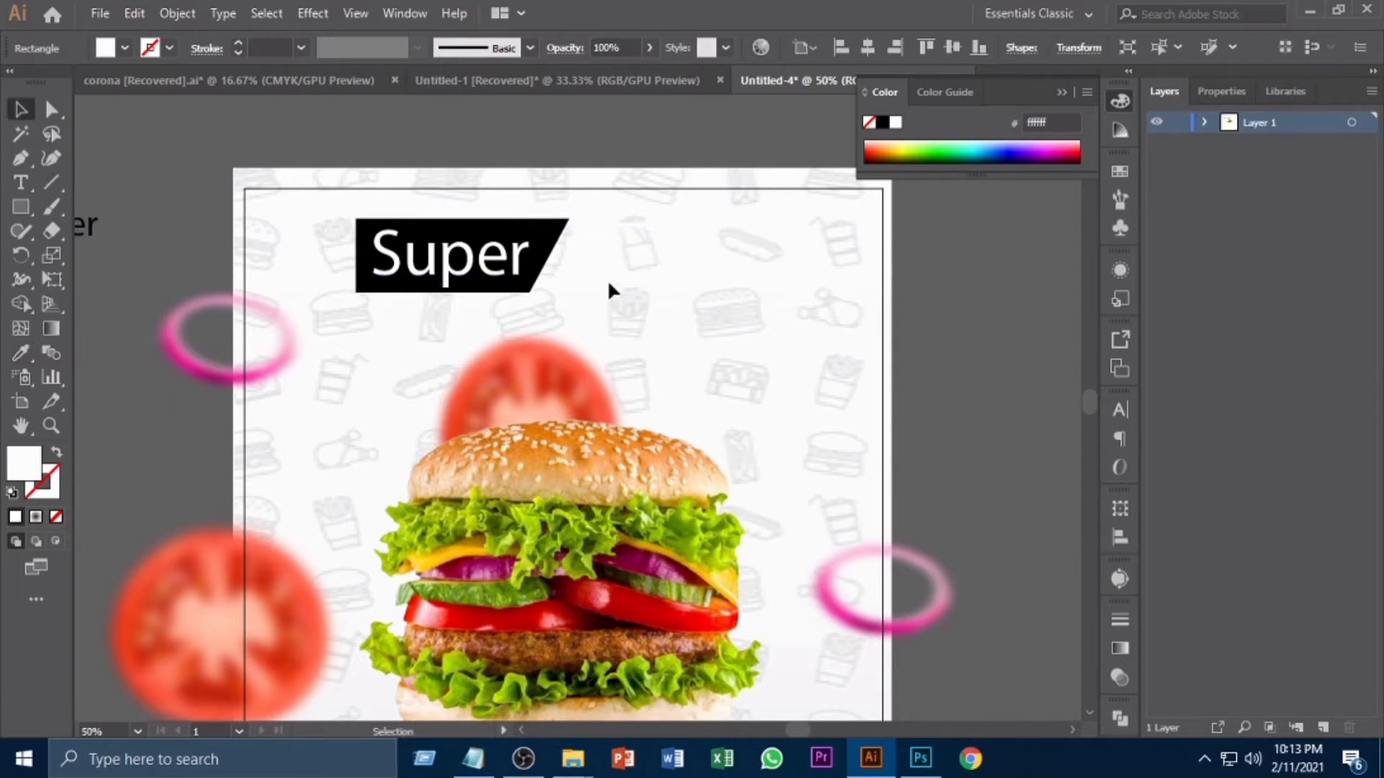
click(612, 225)
double_click(33, 472)
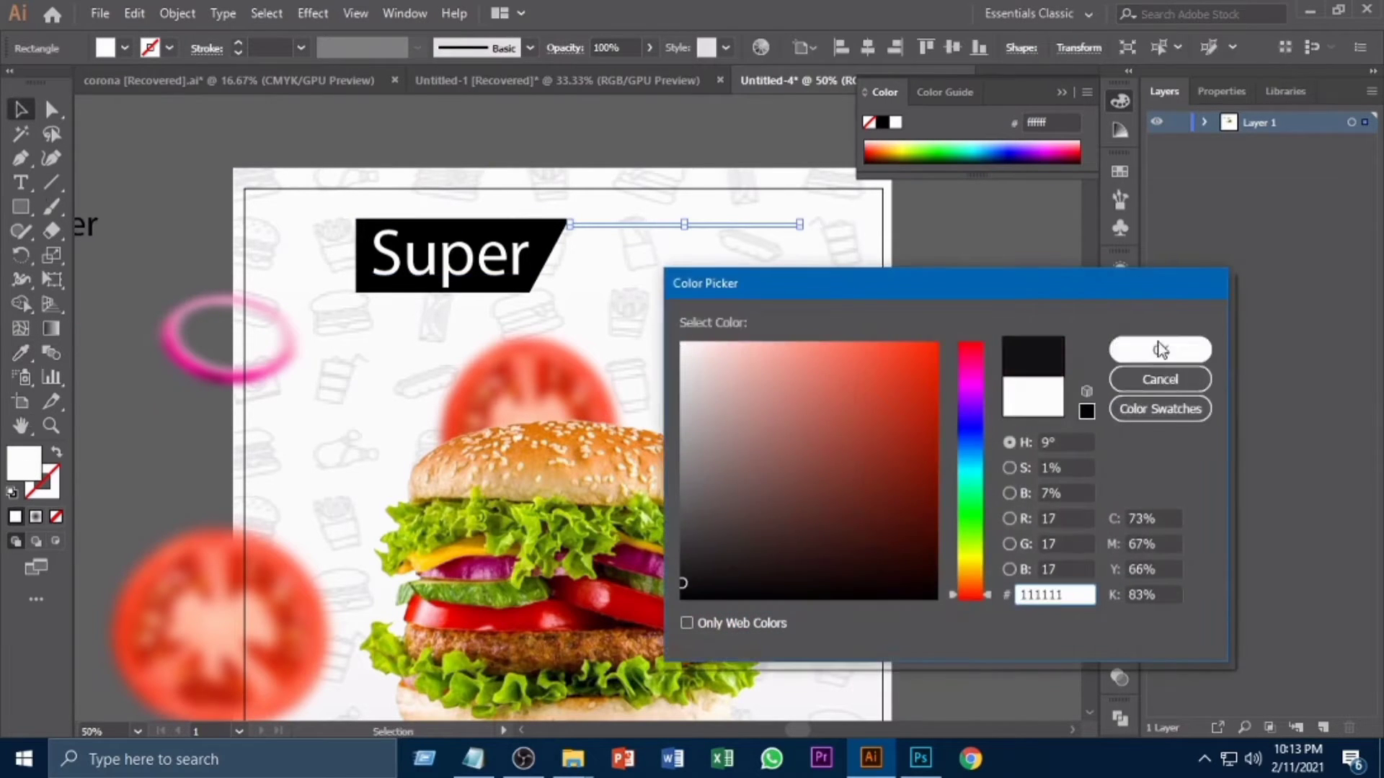
click(1159, 349)
click(993, 352)
Copy the letters after the initial of "delicious" from the pasteboard text and delete the word there, leaving "burger"
drag(319, 359, 477, 352)
drag(171, 231, 90, 220)
key(ctrl+c)
double_click(198, 232)
key(BackSpace)
key(Escape)
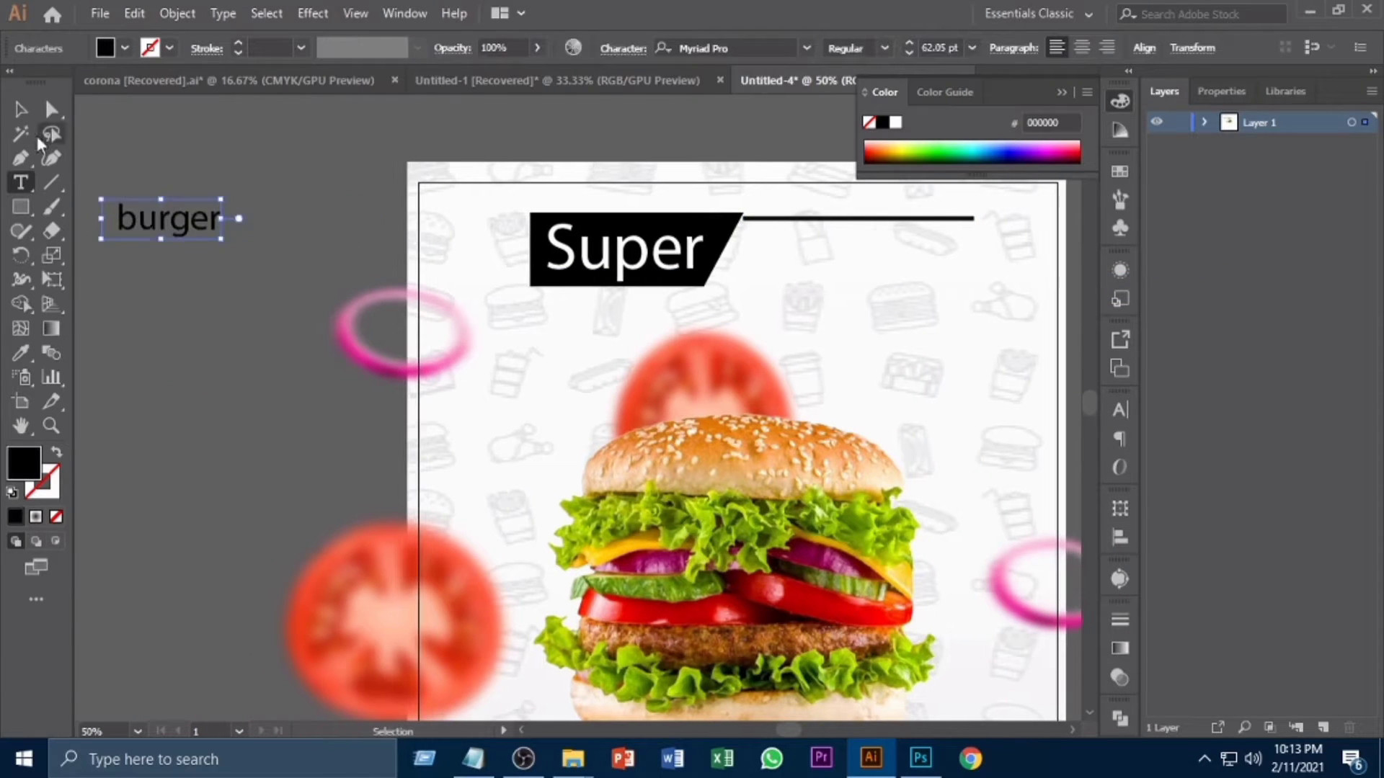
Paste the copied letters as a new text object beside the "Super" banner and complete the word as "Delicious"
drag(407, 323, 227, 307)
click(601, 255)
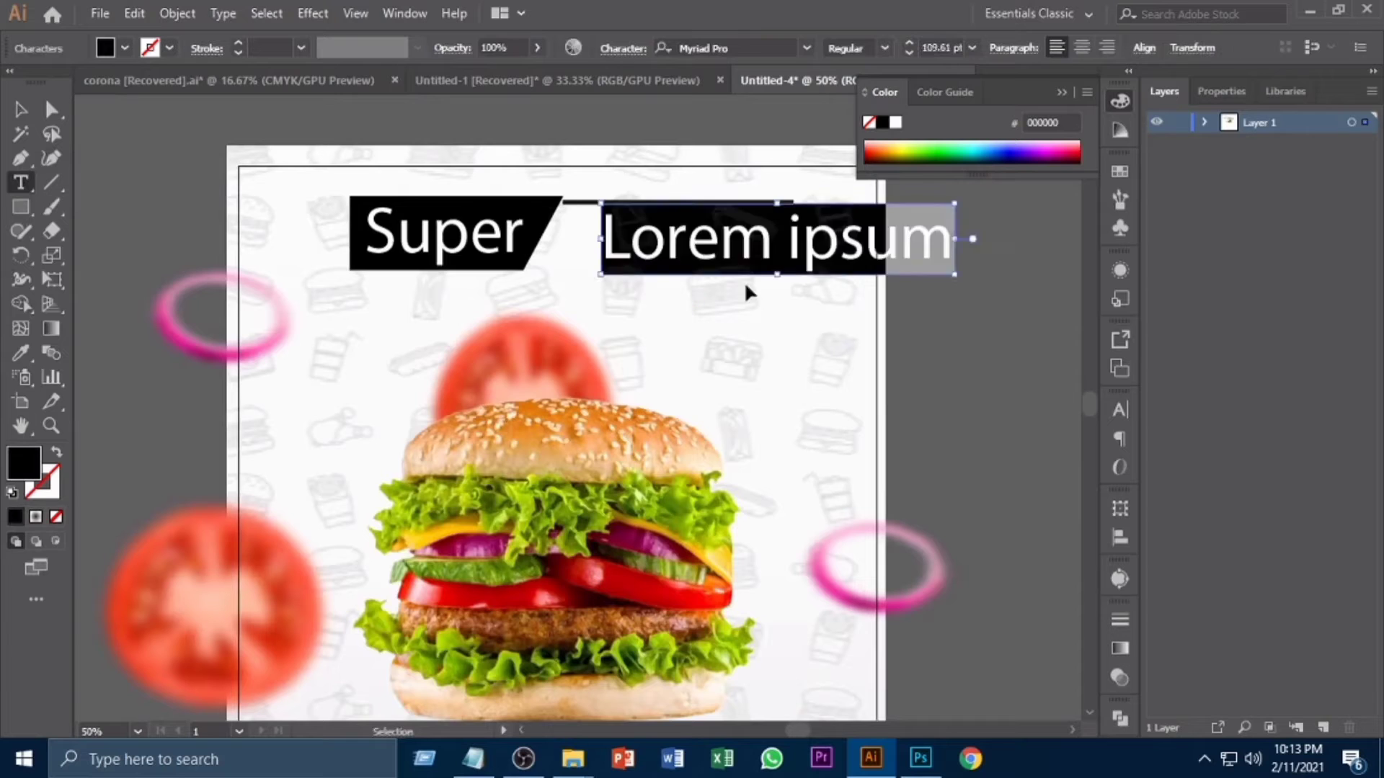
key(ctrl+v)
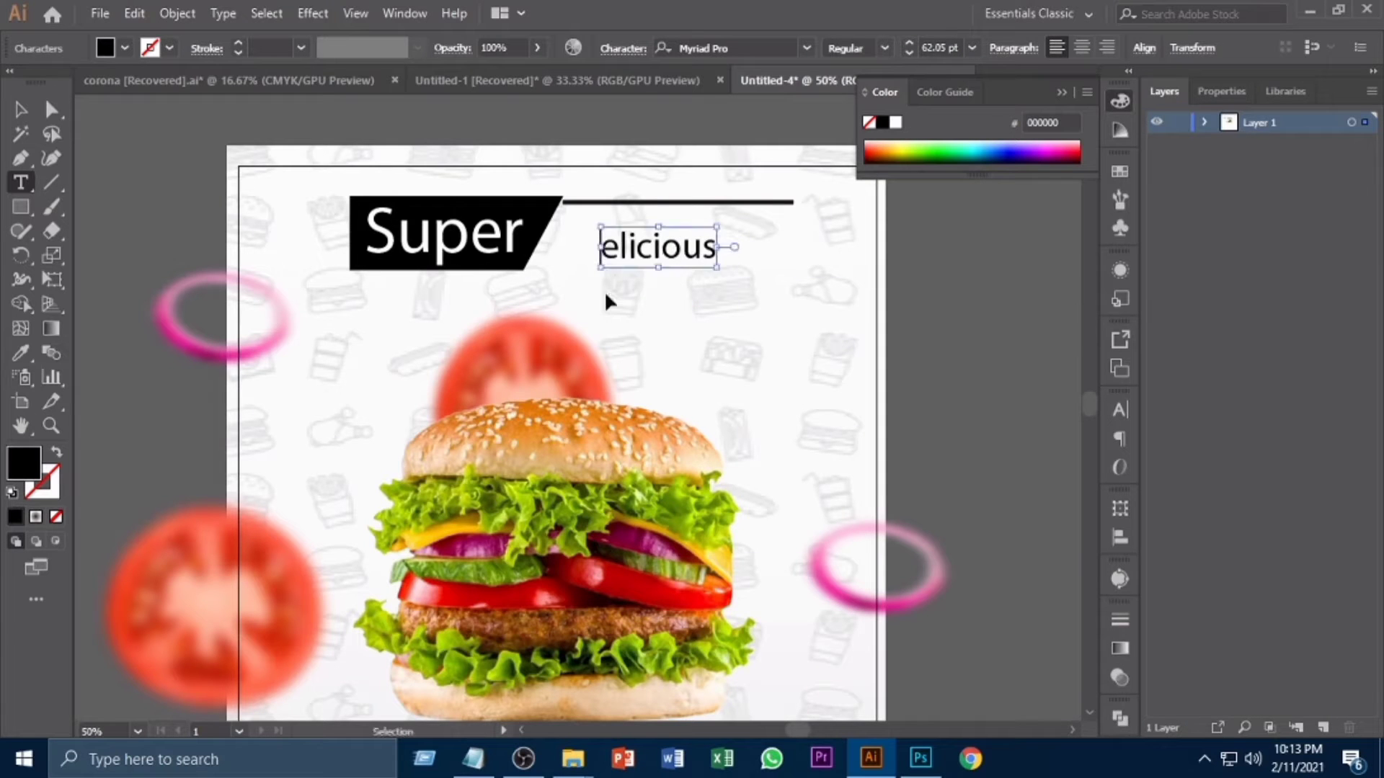
ctrl+click(606, 302)
key(ctrl+s)
click(973, 702)
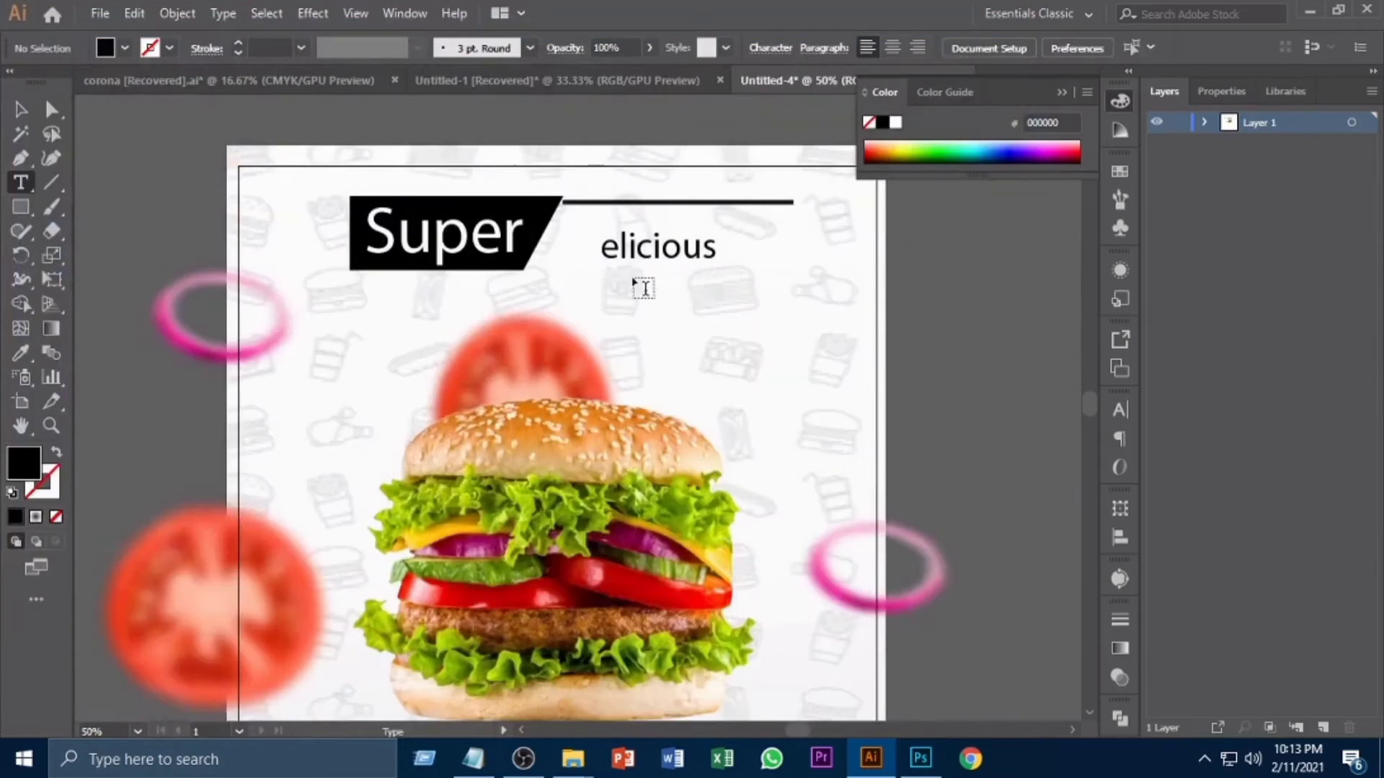
click(630, 247)
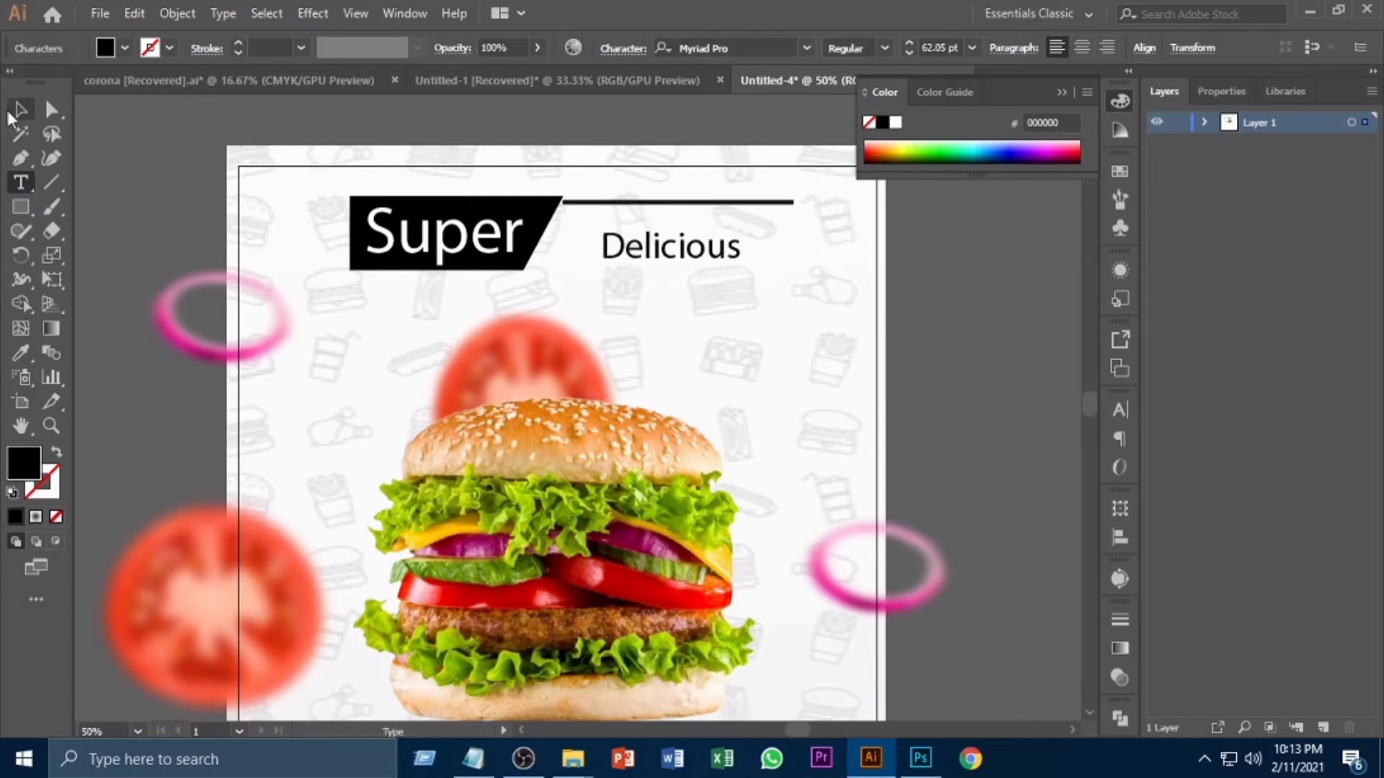
Enlarge the "Delicious" text to about 98.66 pt and place it directly under the thin bar beside "Super"
click(16, 112)
drag(742, 271, 782, 291)
drag(697, 253, 696, 238)
click(671, 300)
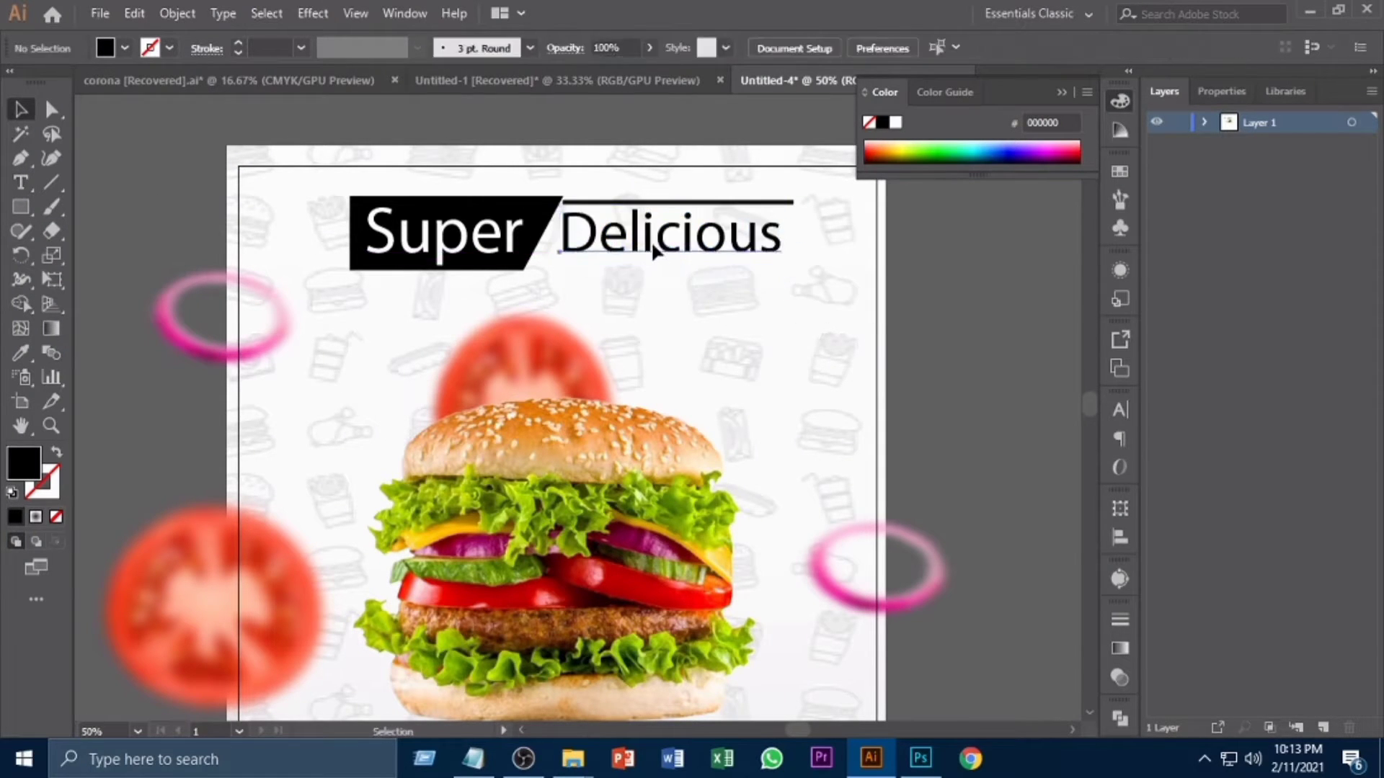
Change the font of the "Delicious" text to MV Boli
click(651, 241)
click(757, 51)
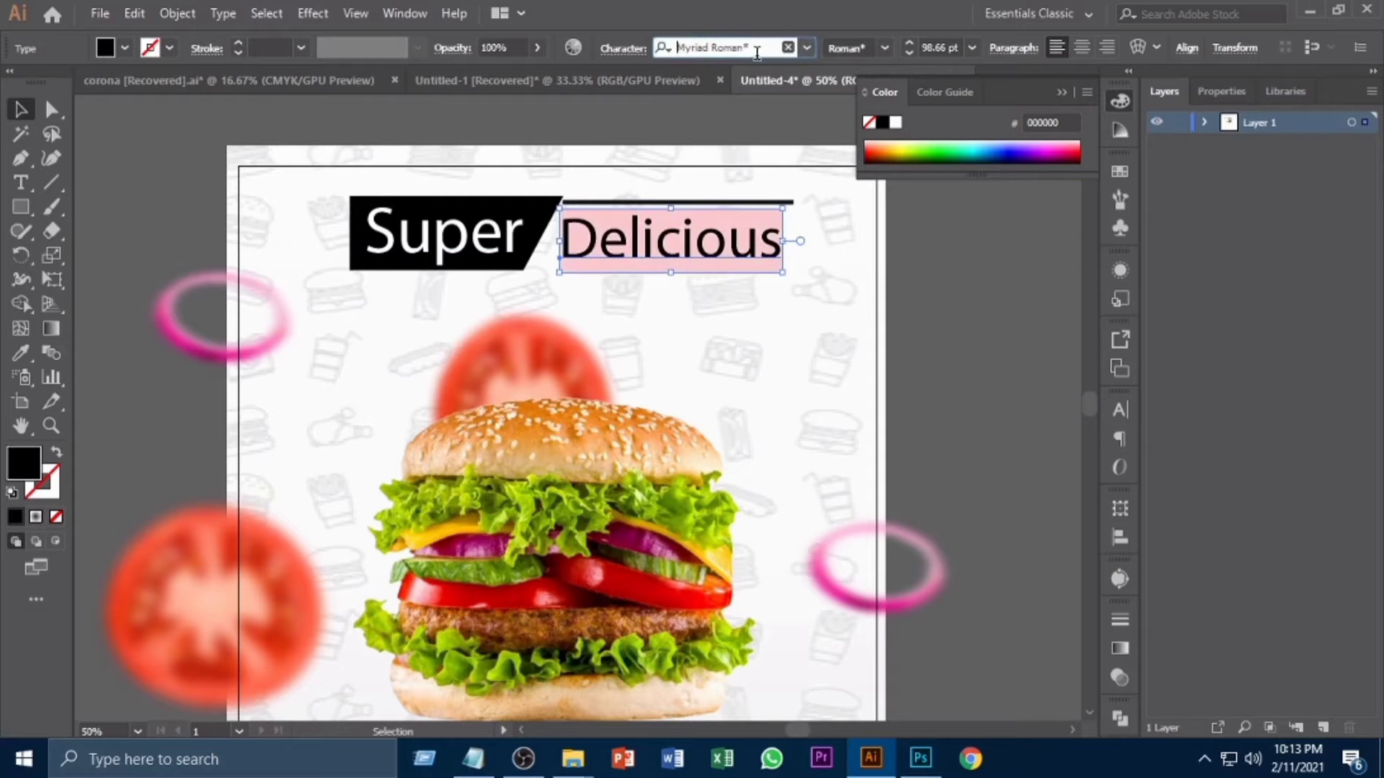
text(MV Boli)
key(ctrl+shift+a)
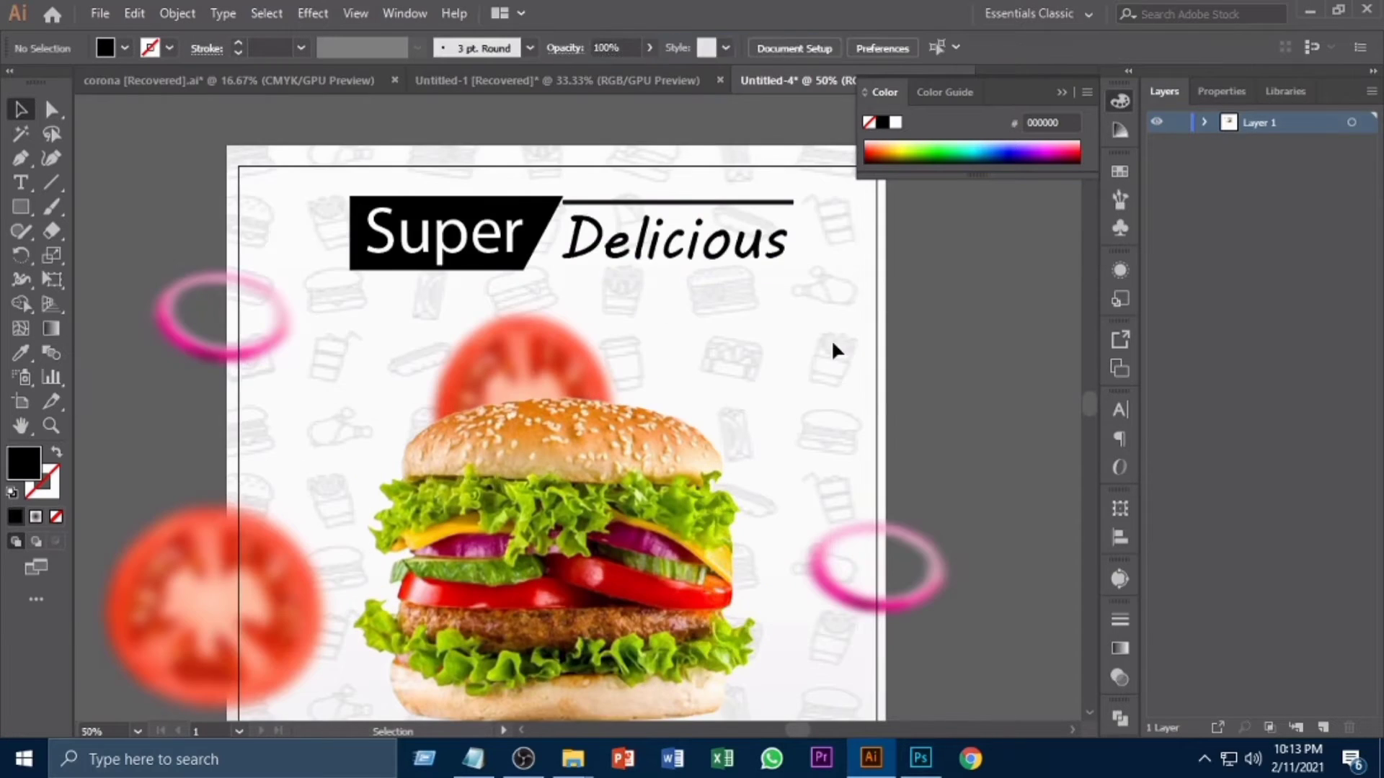
scroll(788, 351, down, 2)
Scale the "Super" banner, the "Delicious" text and the thin bar down slightly as one selection
key(ctrl+minus)
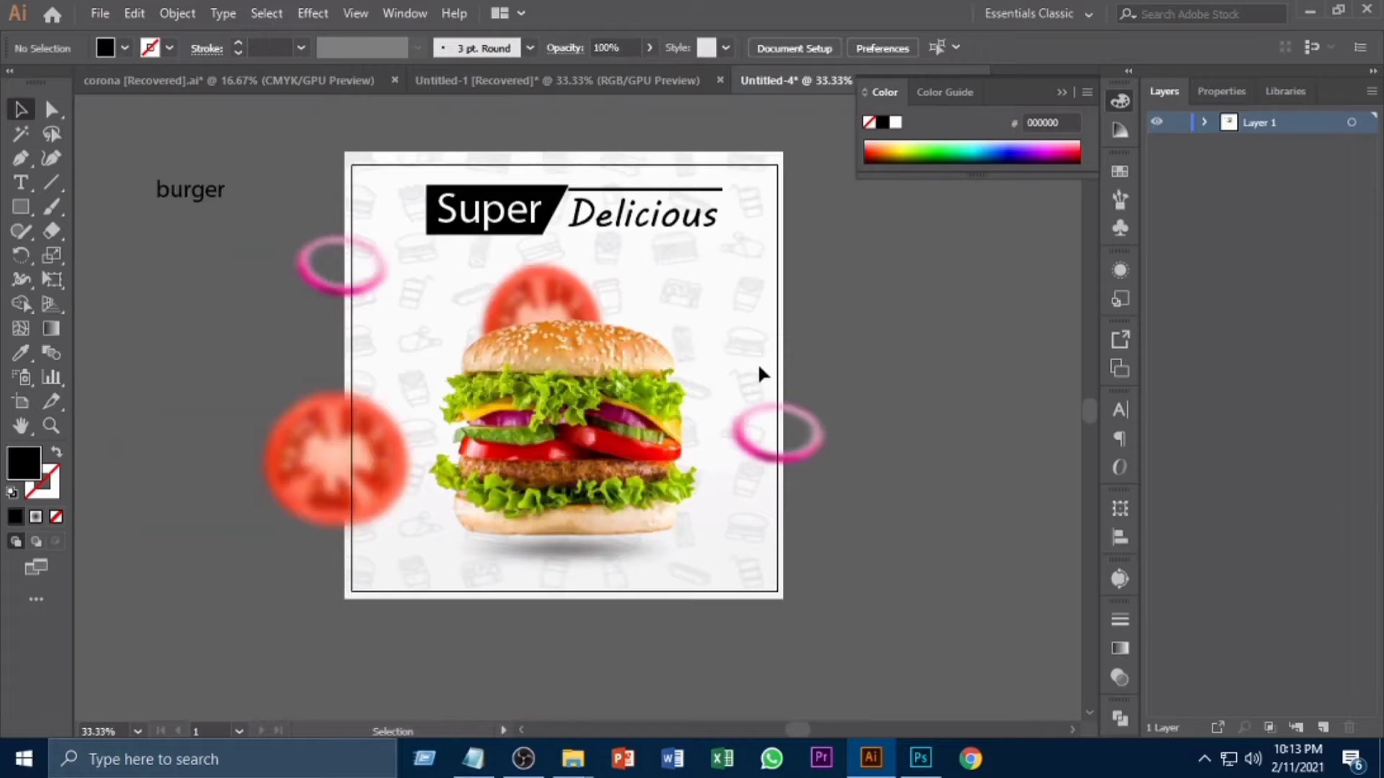
click(659, 226)
shift+click(510, 222)
shift+click(553, 203)
drag(723, 238, 703, 235)
drag(436, 139, 559, 234)
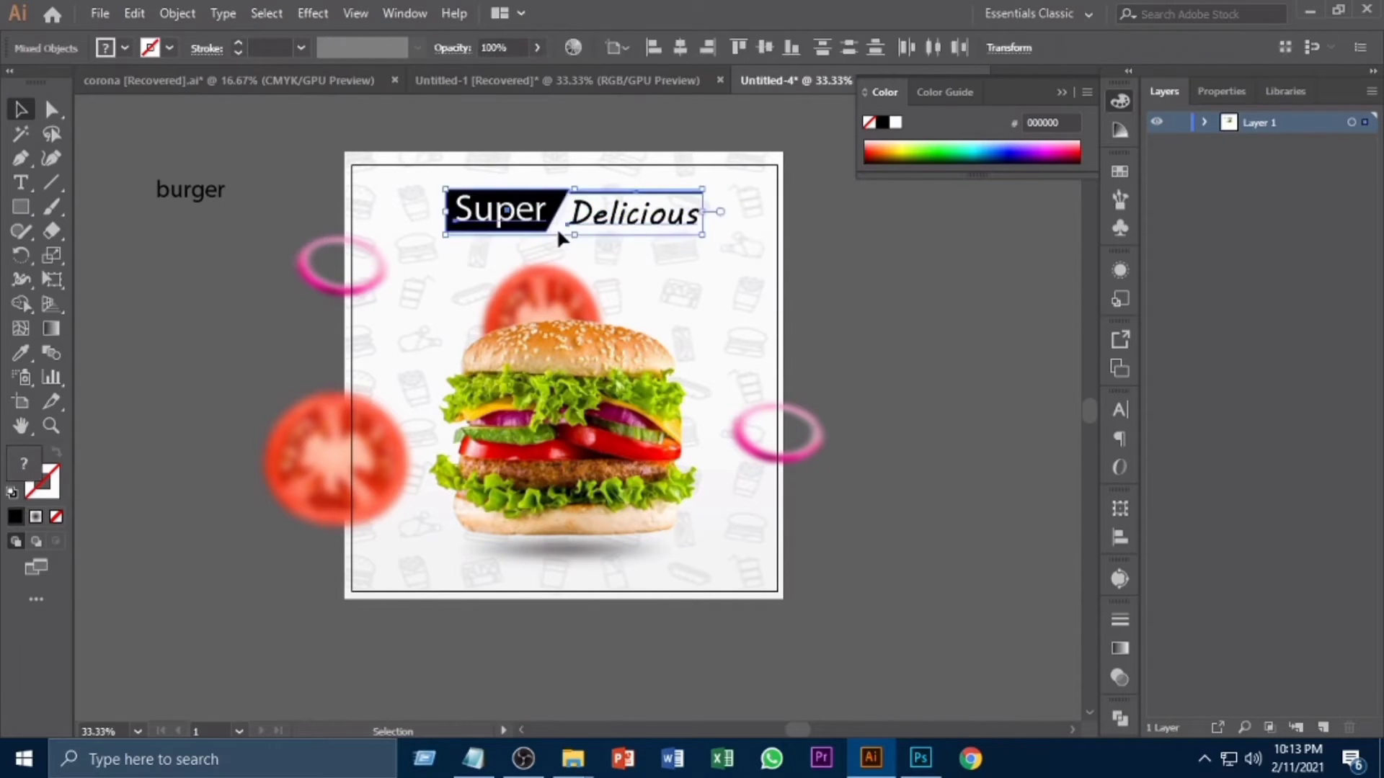
click(723, 266)
key(ctrl+plus)
drag(735, 214, 806, 300)
key(ctrl+minus)
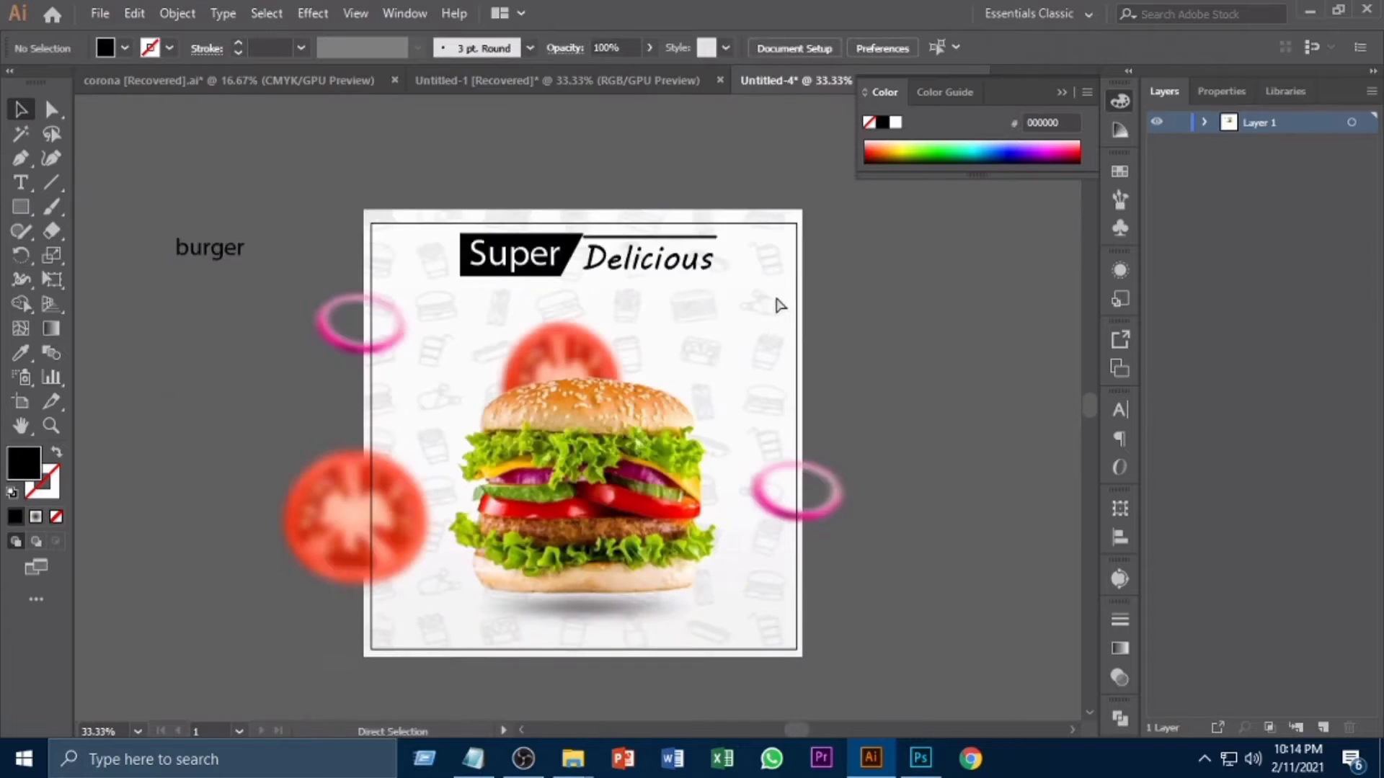
Place the "burger" text below "Delicious" at about 110.7 pt and capitalize it as "Burger"
drag(242, 247, 678, 324)
double_click(585, 303)
triple_click(572, 301)
click(586, 301)
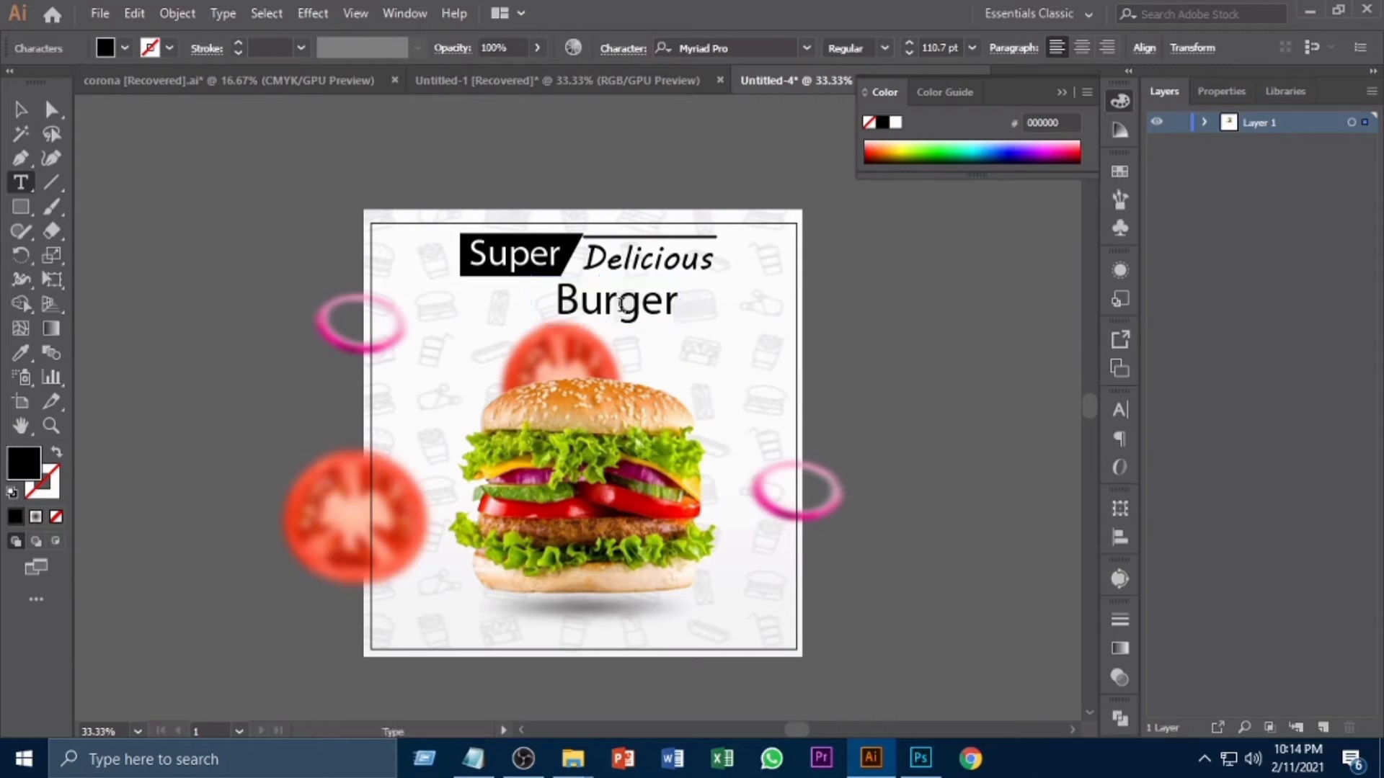
click(21, 110)
Browse the fonts for the "Burger" text and apply Matura MT Script Capitals
click(738, 49)
scroll(742, 47, up, 10)
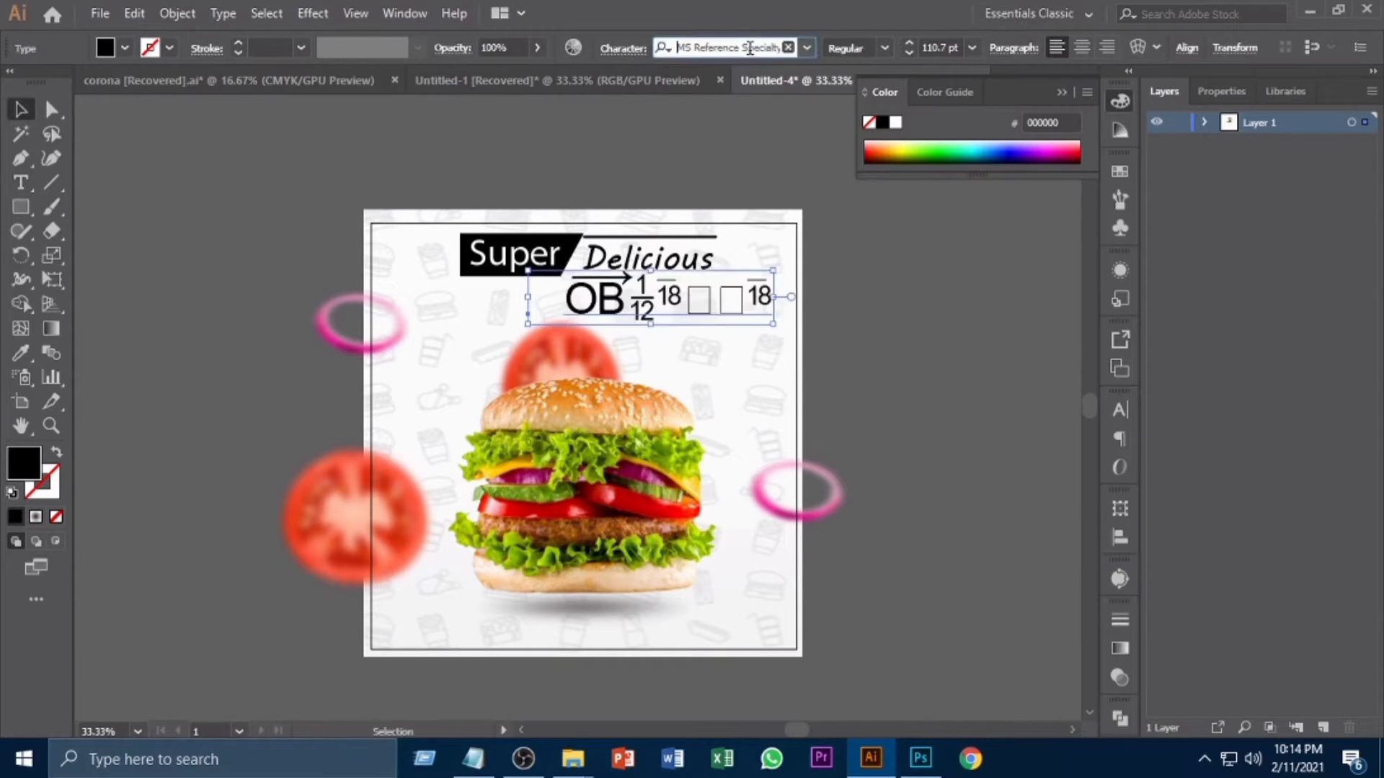
scroll(751, 46, up, 6)
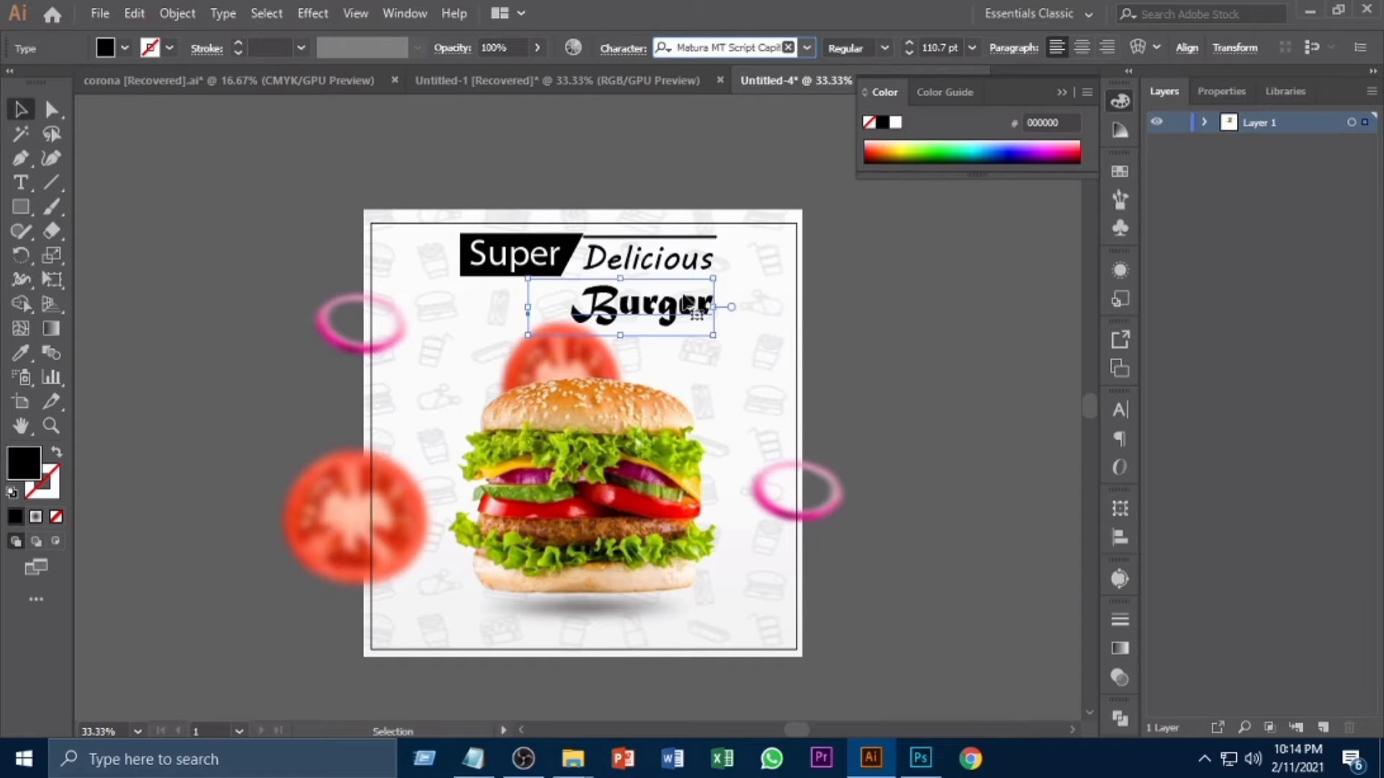
Enlarge the "Burger" text to about 137.73 pt and align its right end under "Delicious"
drag(654, 307, 716, 339)
drag(642, 294, 643, 303)
drag(649, 309, 652, 321)
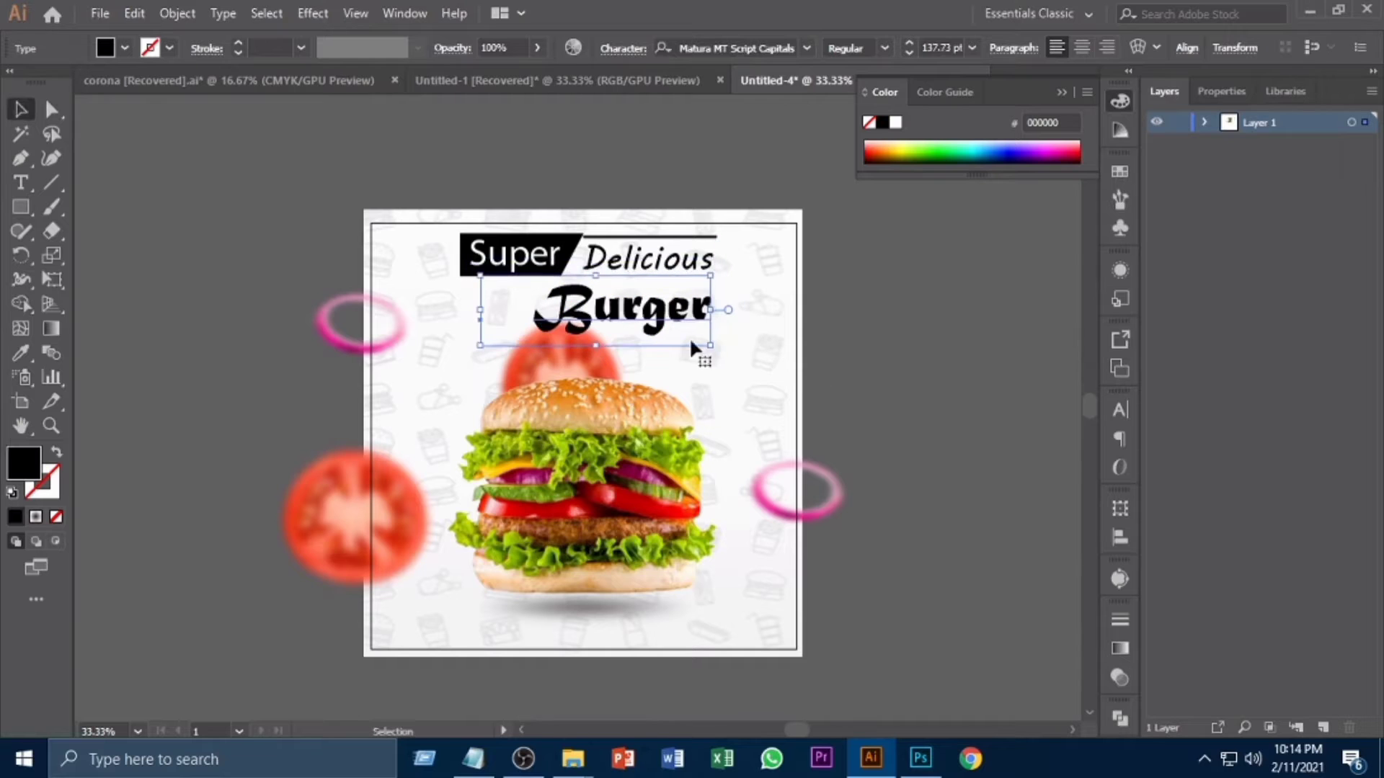
click(728, 321)
Draw a black rectangle just below the right half of the "Burger" text
scroll(725, 314, down, 3)
click(659, 243)
key(ctrl+plus)
scroll(625, 155, down, 6)
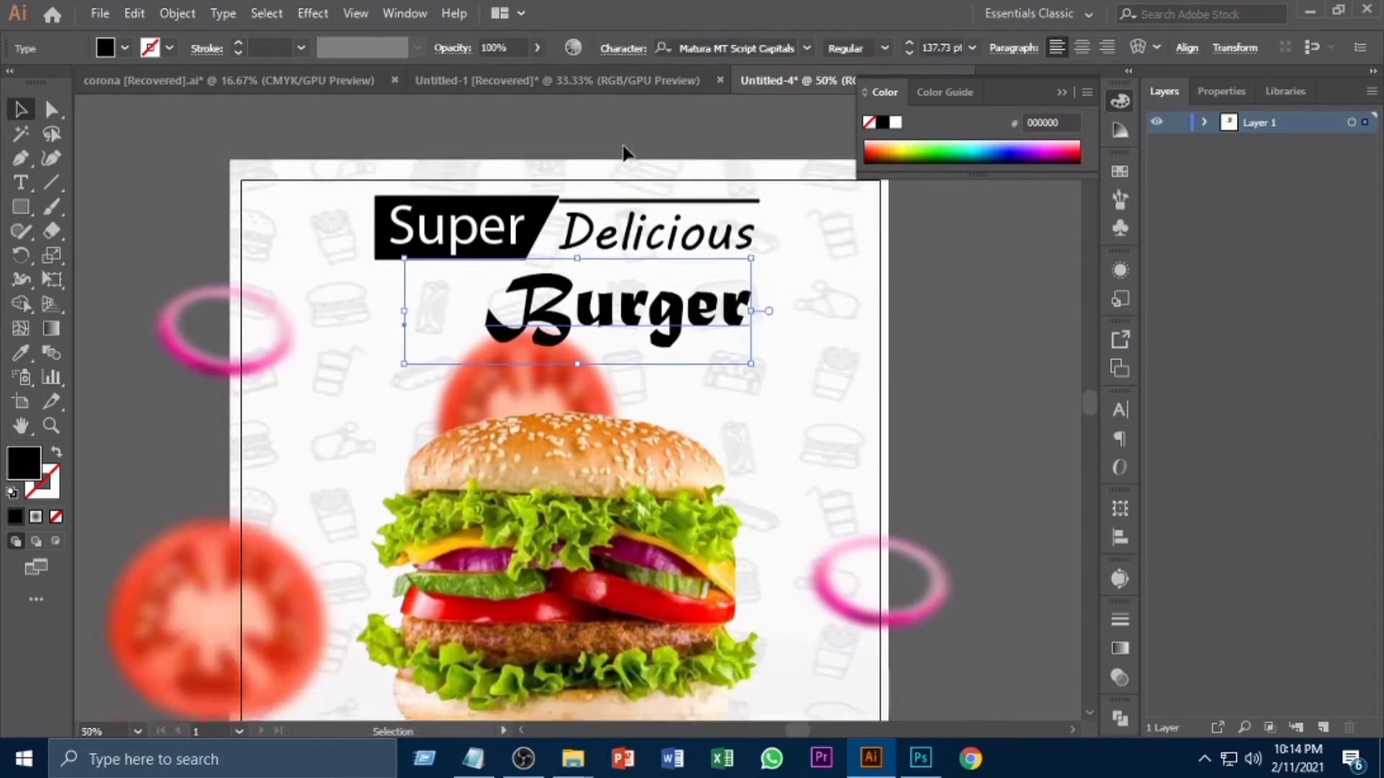
click(20, 208)
drag(639, 315, 820, 362)
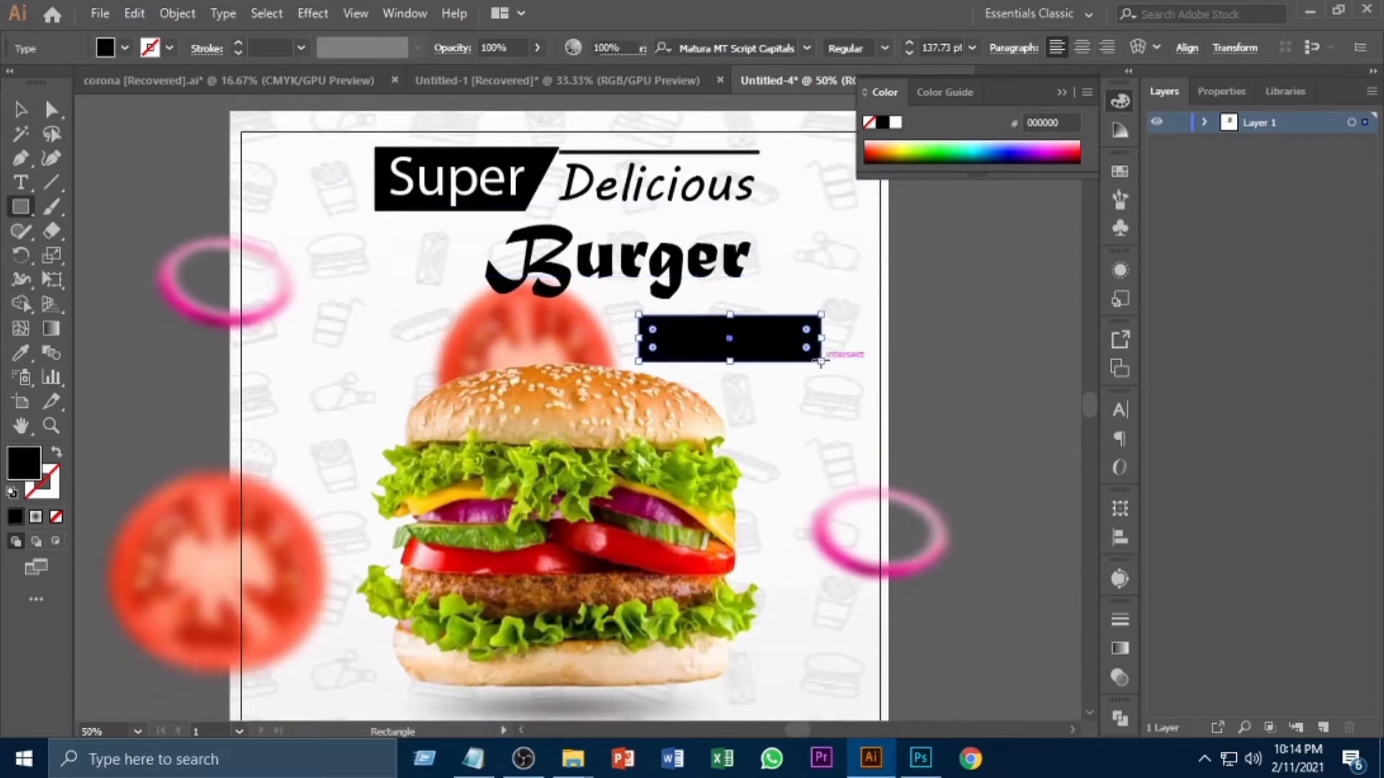
Duplicate the black rectangle to one side, flatten the original into a thin bar and delete the thick copy
key(v)
drag(730, 362, 921, 280)
click(734, 353)
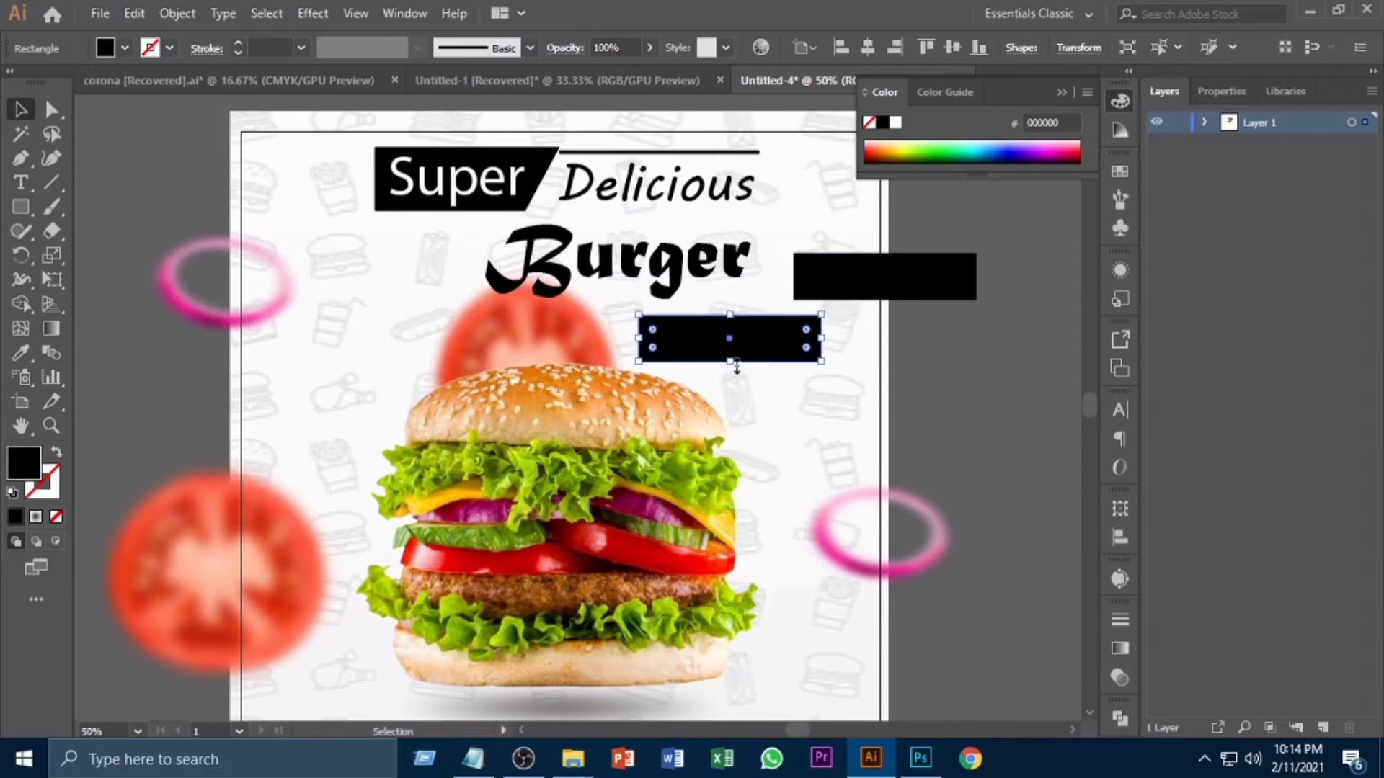
drag(729, 362, 661, 311)
click(692, 323)
click(852, 292)
key(Delete)
key(ctrl+plus)
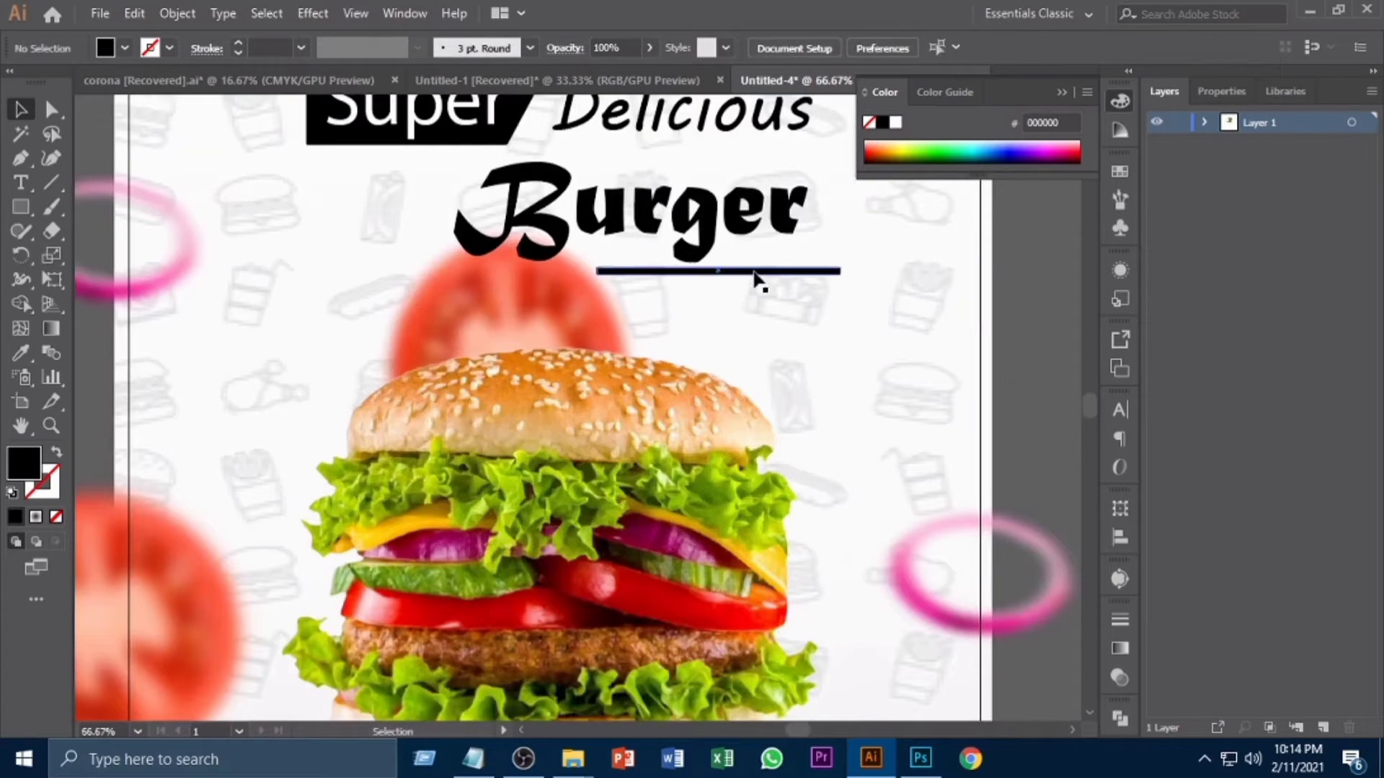
Thin the bar under "Burger" into a line and duplicate it to form two staggered horizontal lines
click(730, 272)
drag(719, 273, 778, 282)
click(792, 331)
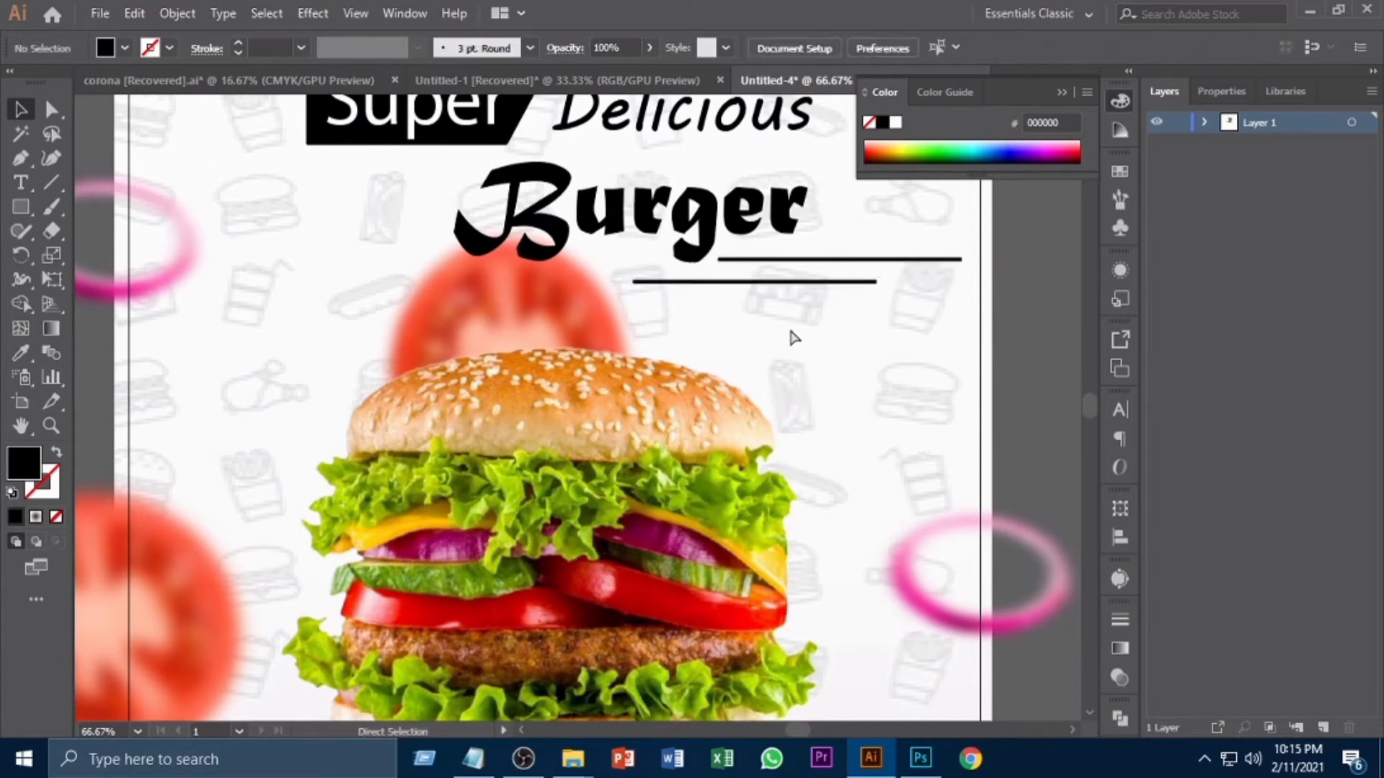
key(ctrl+minus)
key(ctrl+minus)
scroll(790, 328, down, 1)
key(ctrl+a)
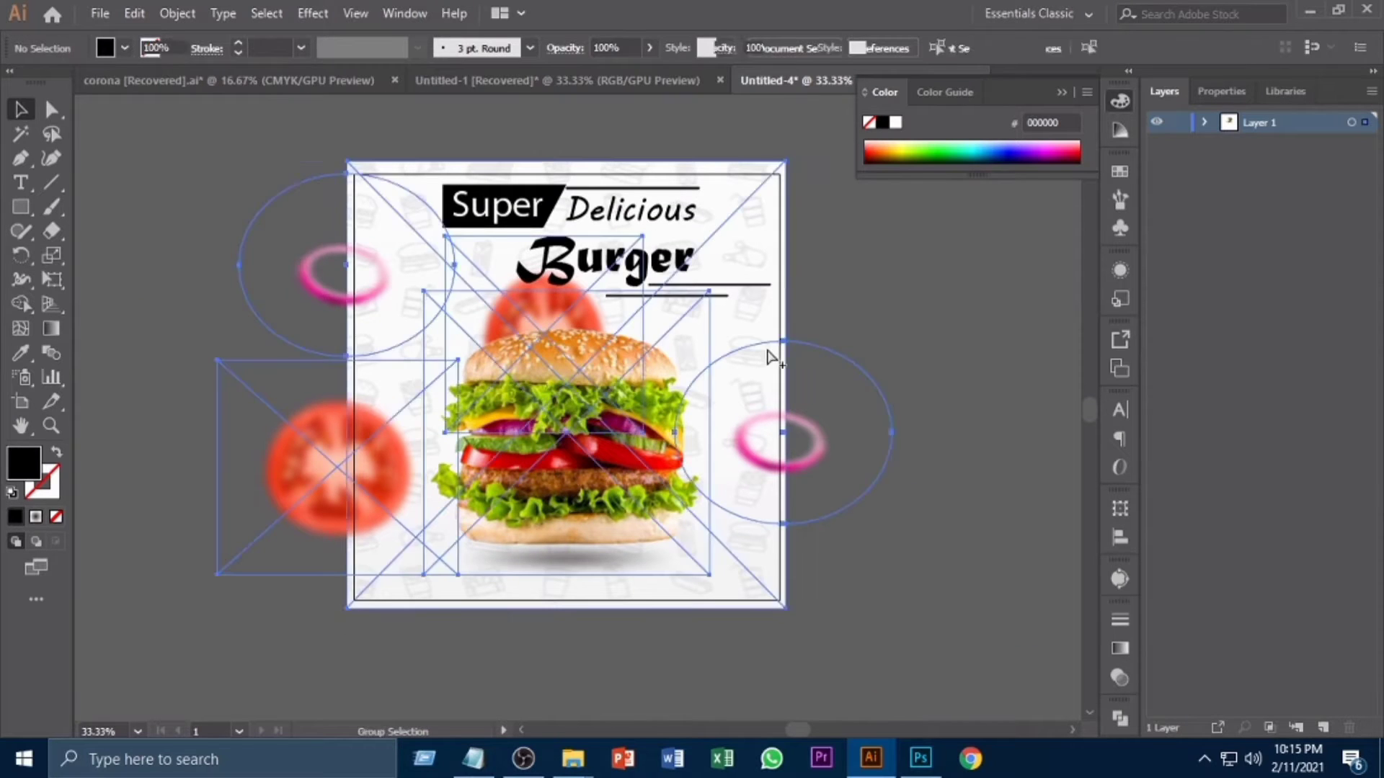
click(946, 388)
Nudge the shadow ellipse and the burger image slightly downward
scroll(736, 537, down, 3)
click(644, 472)
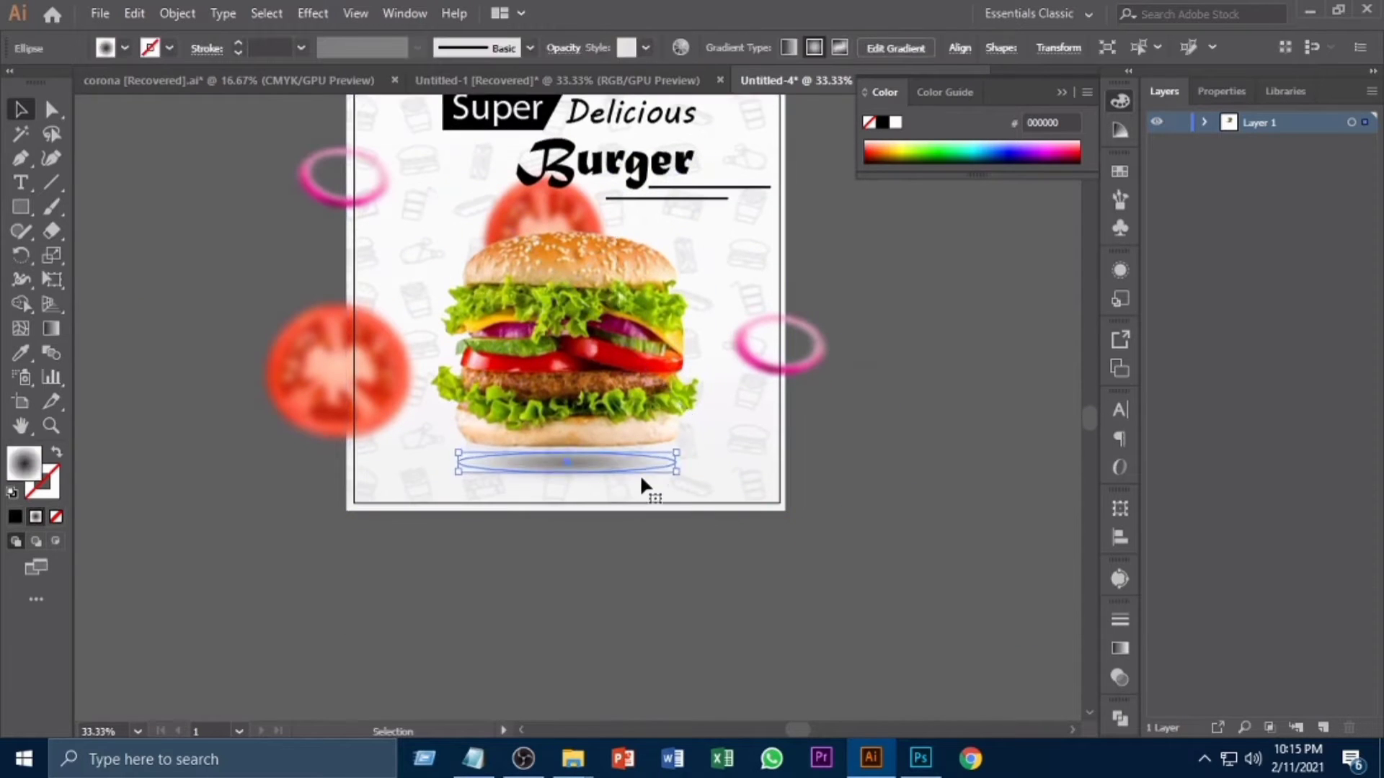
click(639, 474)
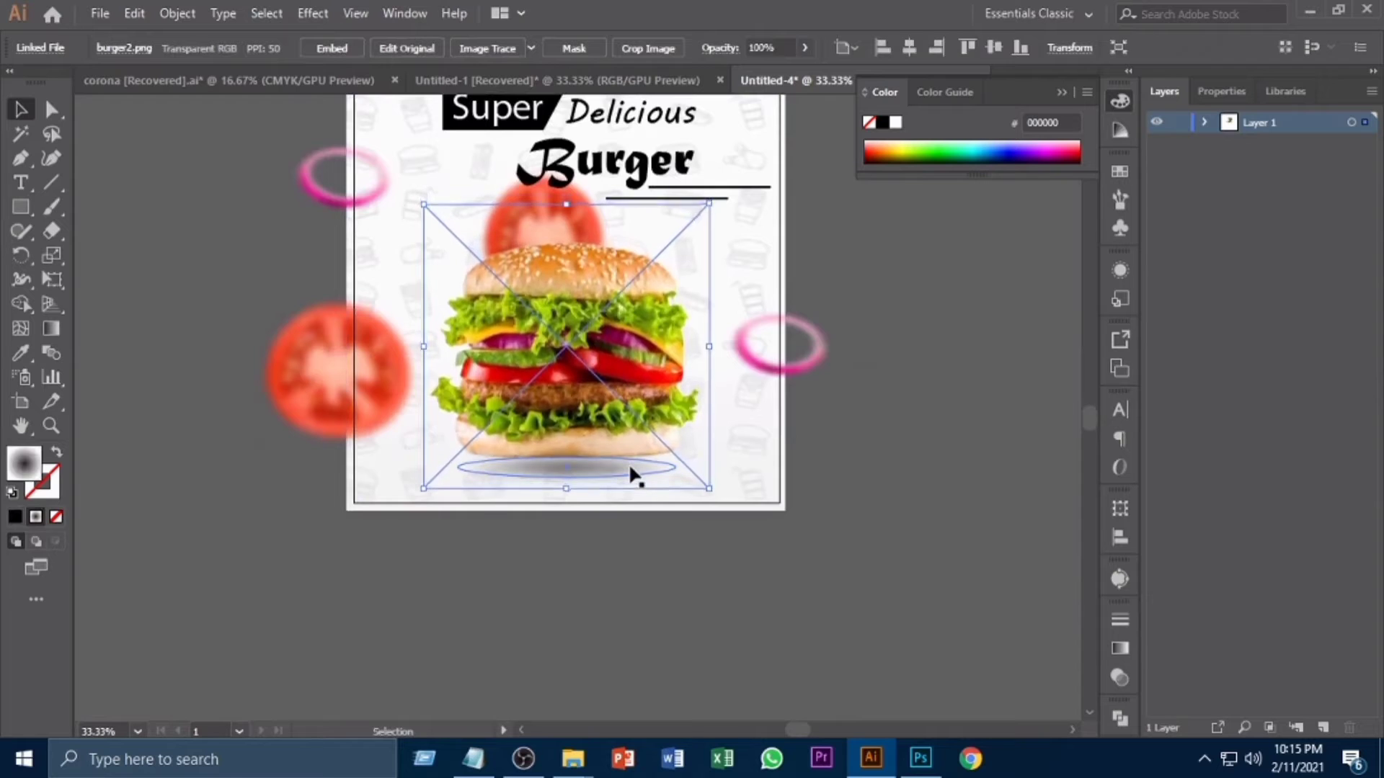
key(Down)
key(Down)
key(Down)
key(Down)
key(Down)
click(638, 536)
Lock the burger image so the tomato slice behind it can be selected
click(564, 225)
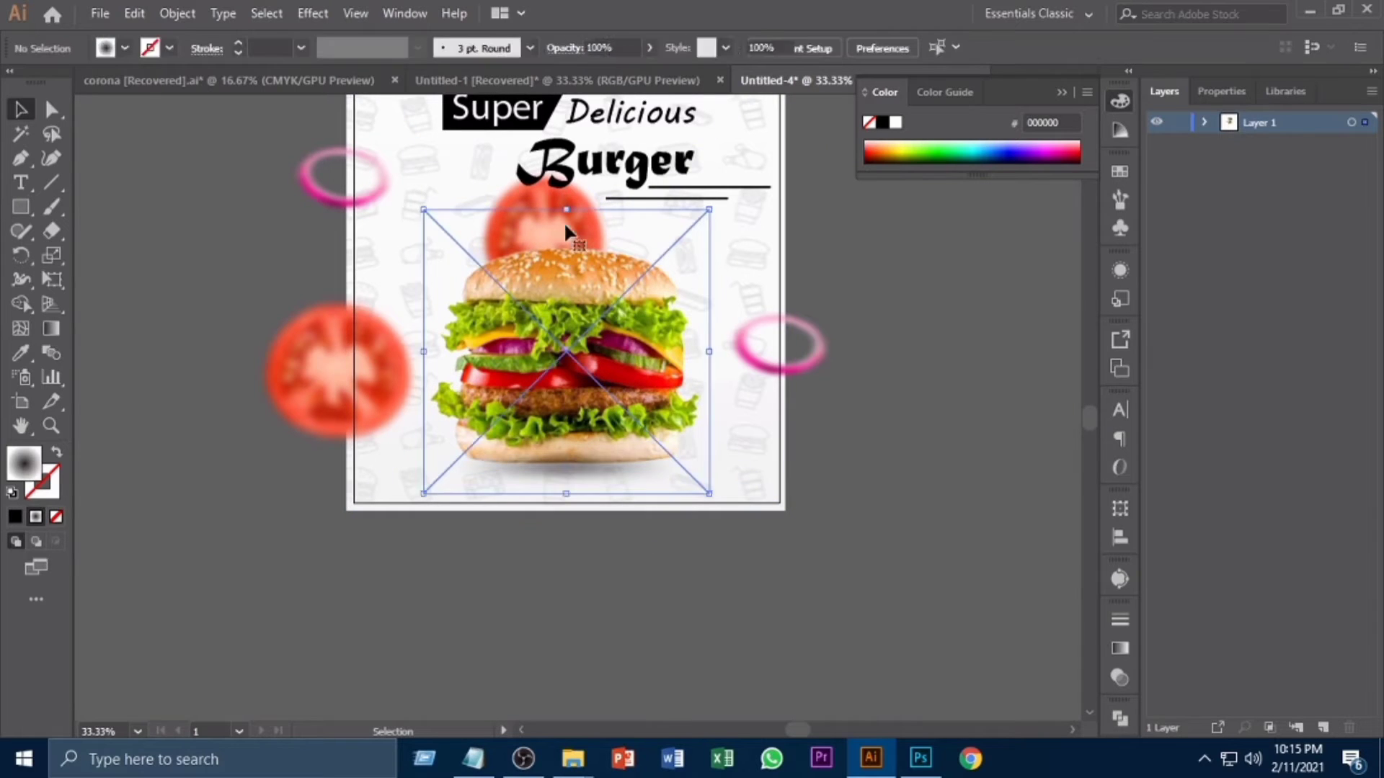
click(572, 201)
click(583, 253)
click(932, 309)
click(589, 351)
key(ctrl+2)
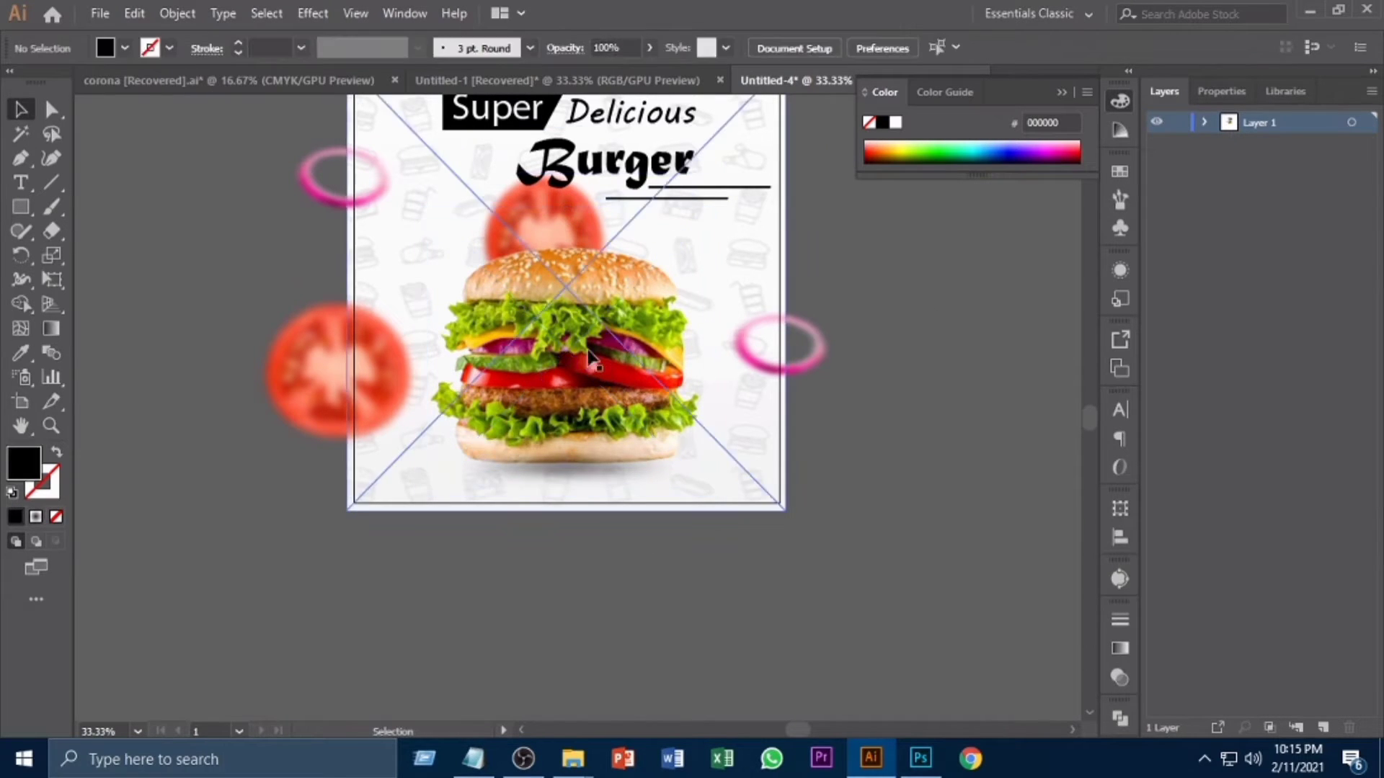
Shrink the tomato slice behind the top bun and move it down slightly
click(557, 223)
drag(544, 140, 545, 168)
drag(540, 213, 549, 242)
click(873, 265)
Scale the onion ring at the artboard's right edge down to about 476 × 402 pt and move it slightly lower
key(ctrl+equal)
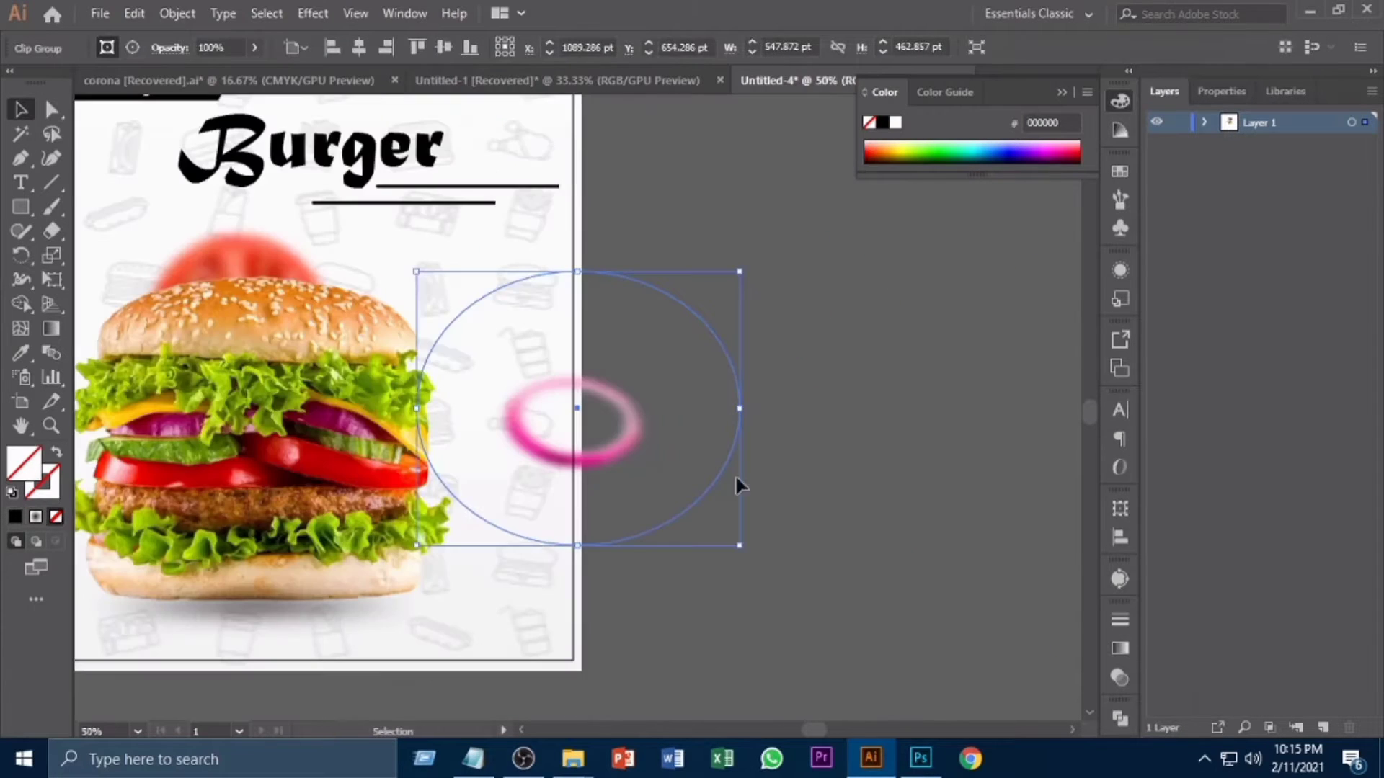
alt+shift+drag(741, 546, 718, 528)
drag(544, 441, 548, 470)
Scale down the blurred tomato slice at the artboard's left edge proportionally about its center
drag(685, 618, 930, 549)
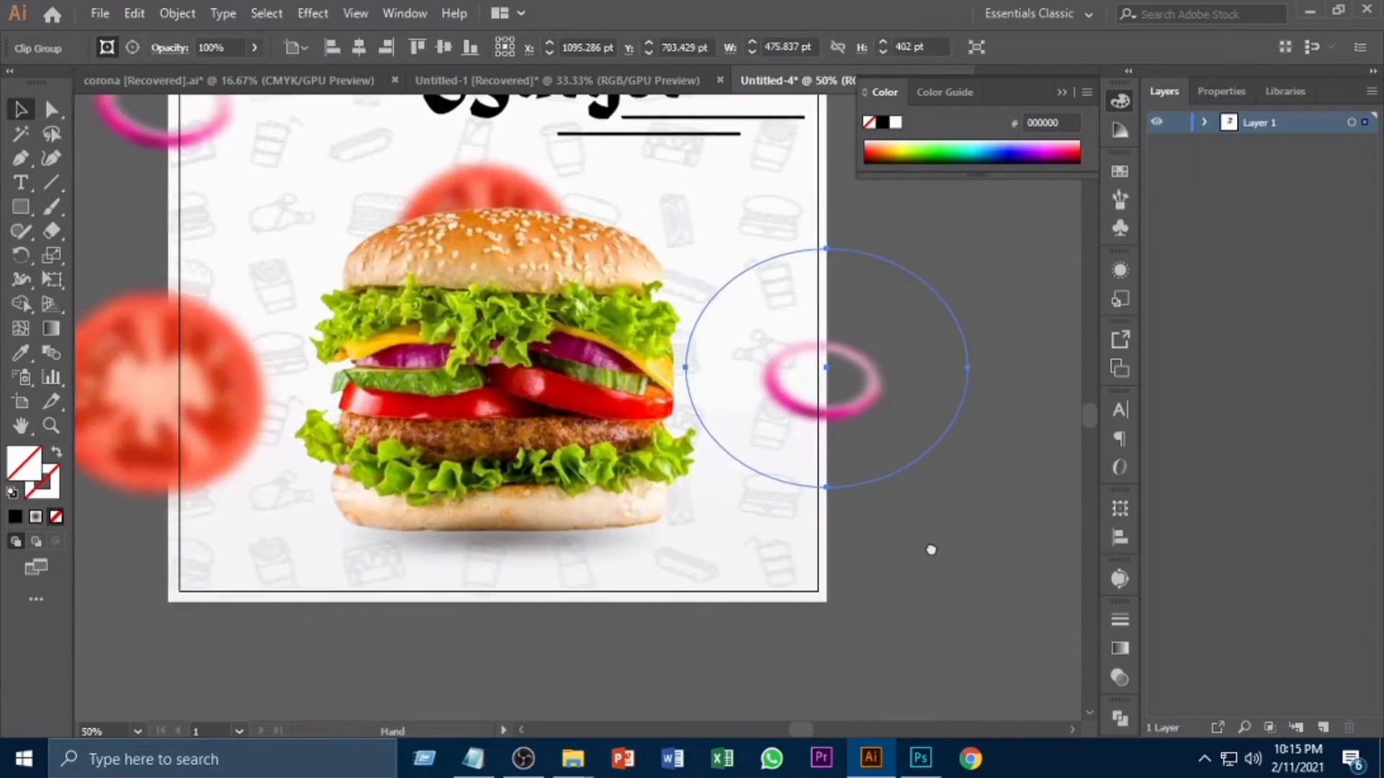
click(295, 490)
alt+shift+drag(335, 553, 292, 514)
click(260, 514)
click(202, 390)
key(ctrl+minus)
key(ctrl+minus)
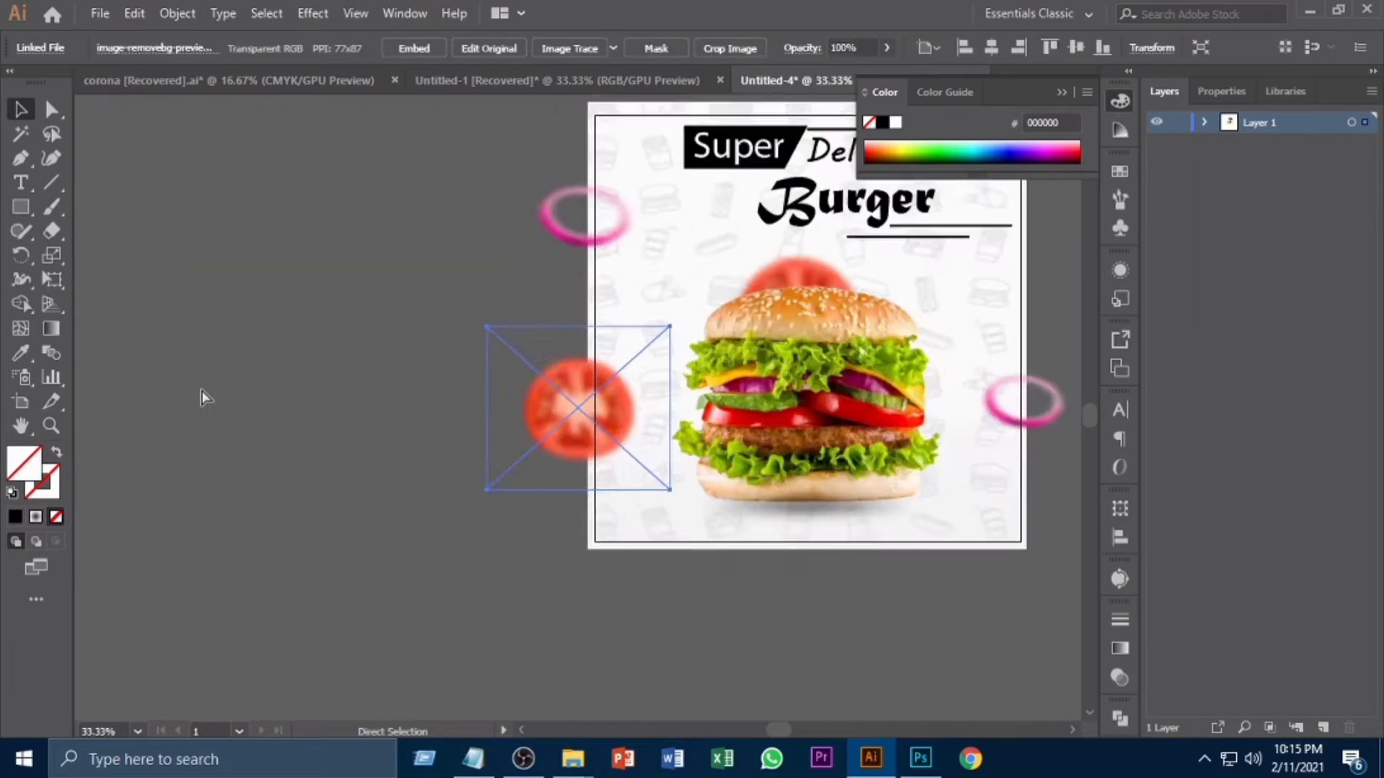
Lock the food-pattern background image so the headline objects above it can be selected on their own
drag(588, 569, 423, 560)
key(ctrl+equal)
key(ctrl+equal)
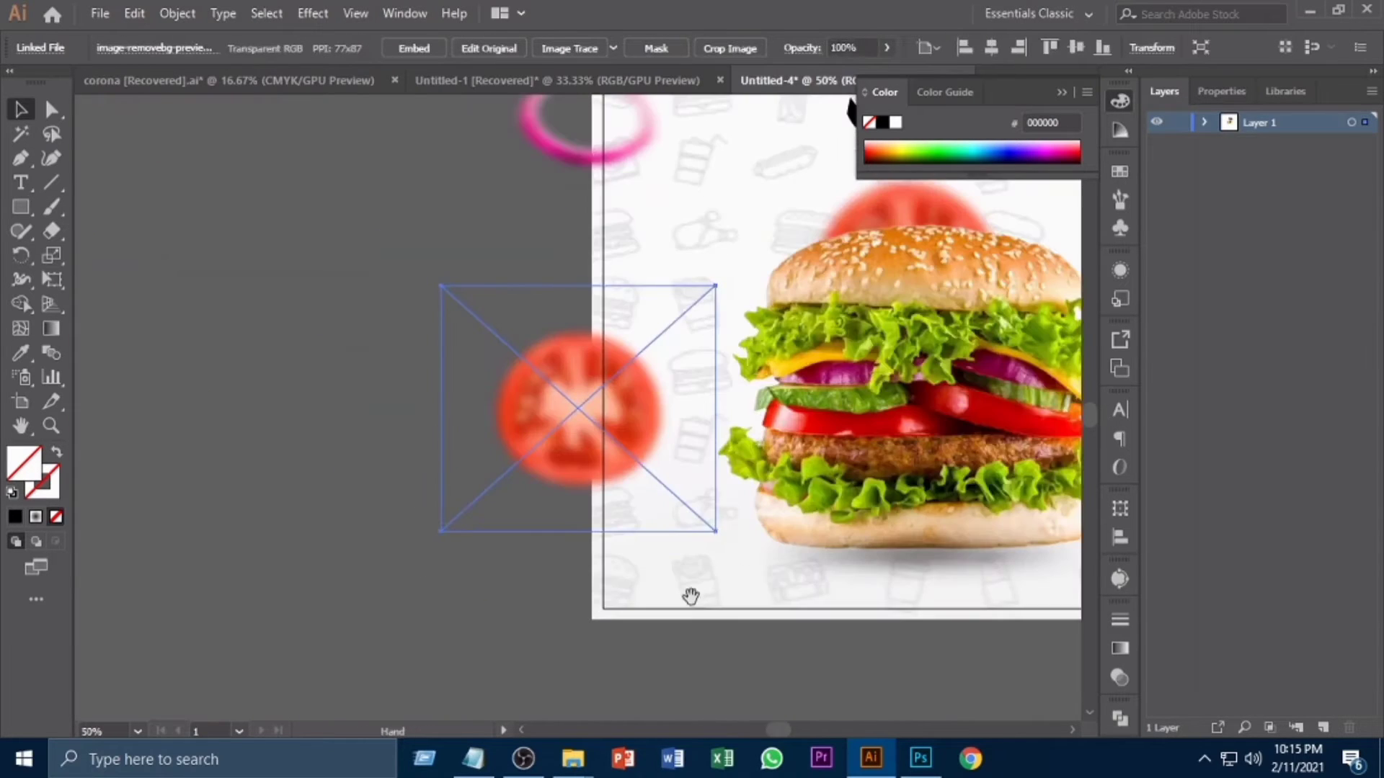
drag(809, 523, 470, 680)
click(692, 283)
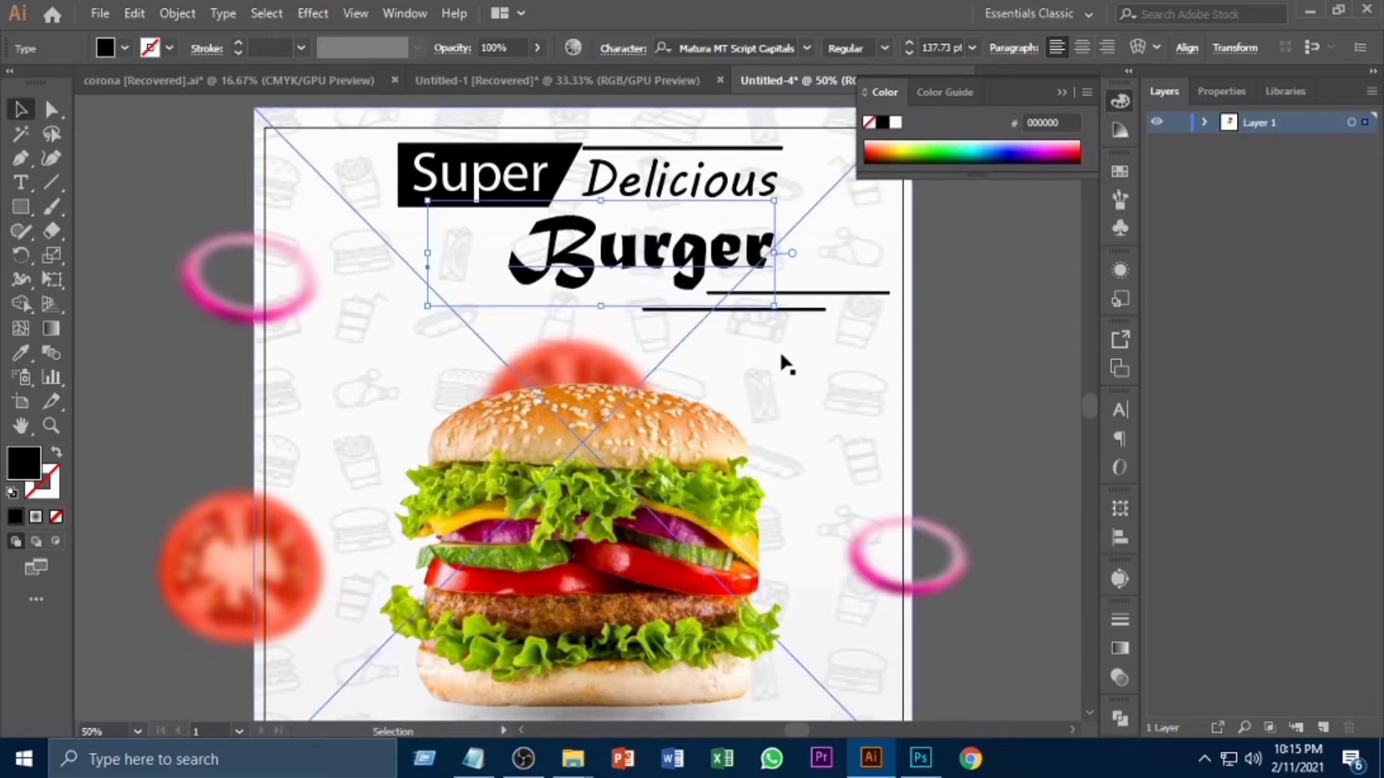
scroll(766, 374, down, 2)
click(615, 322)
key(ctrl+2)
scroll(614, 320, up, 3)
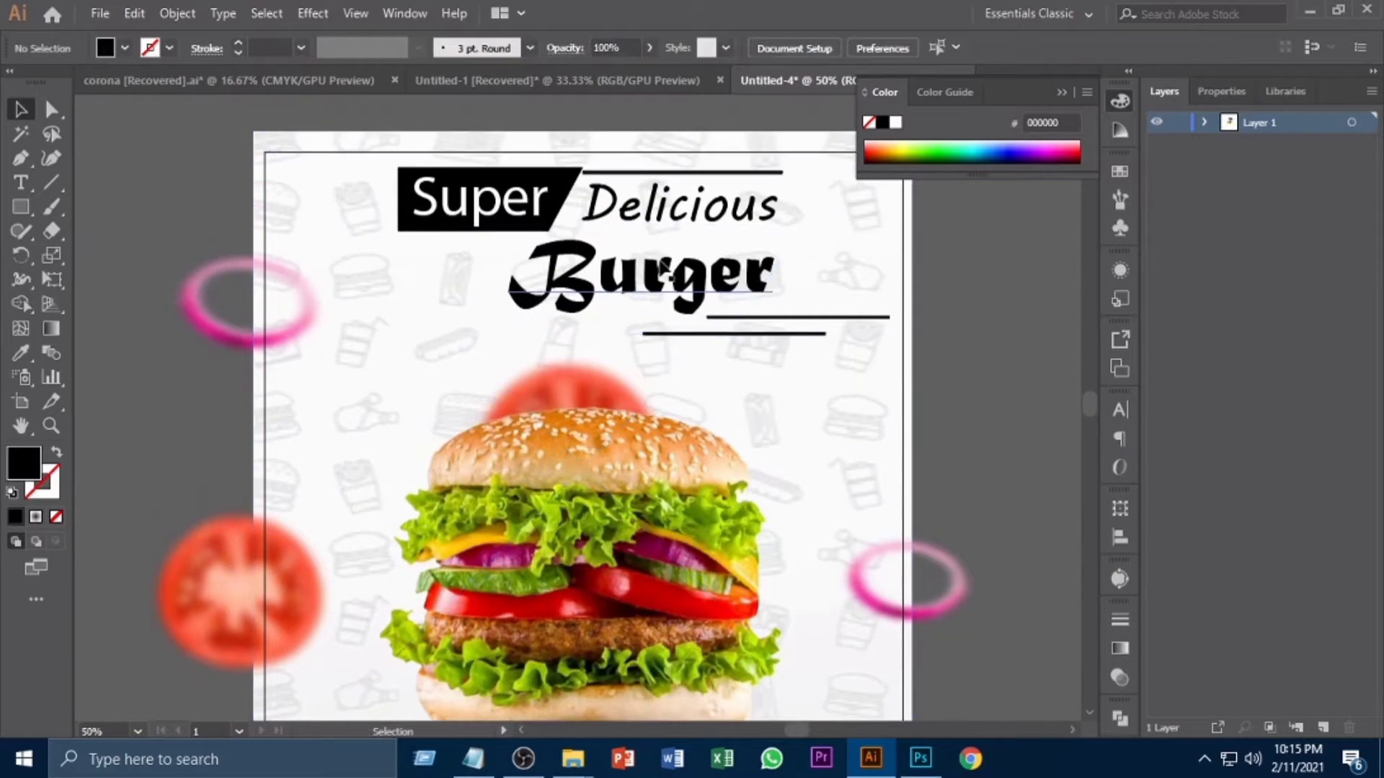
click(613, 275)
scroll(610, 238, up, 2)
drag(724, 318, 736, 321)
click(1009, 340)
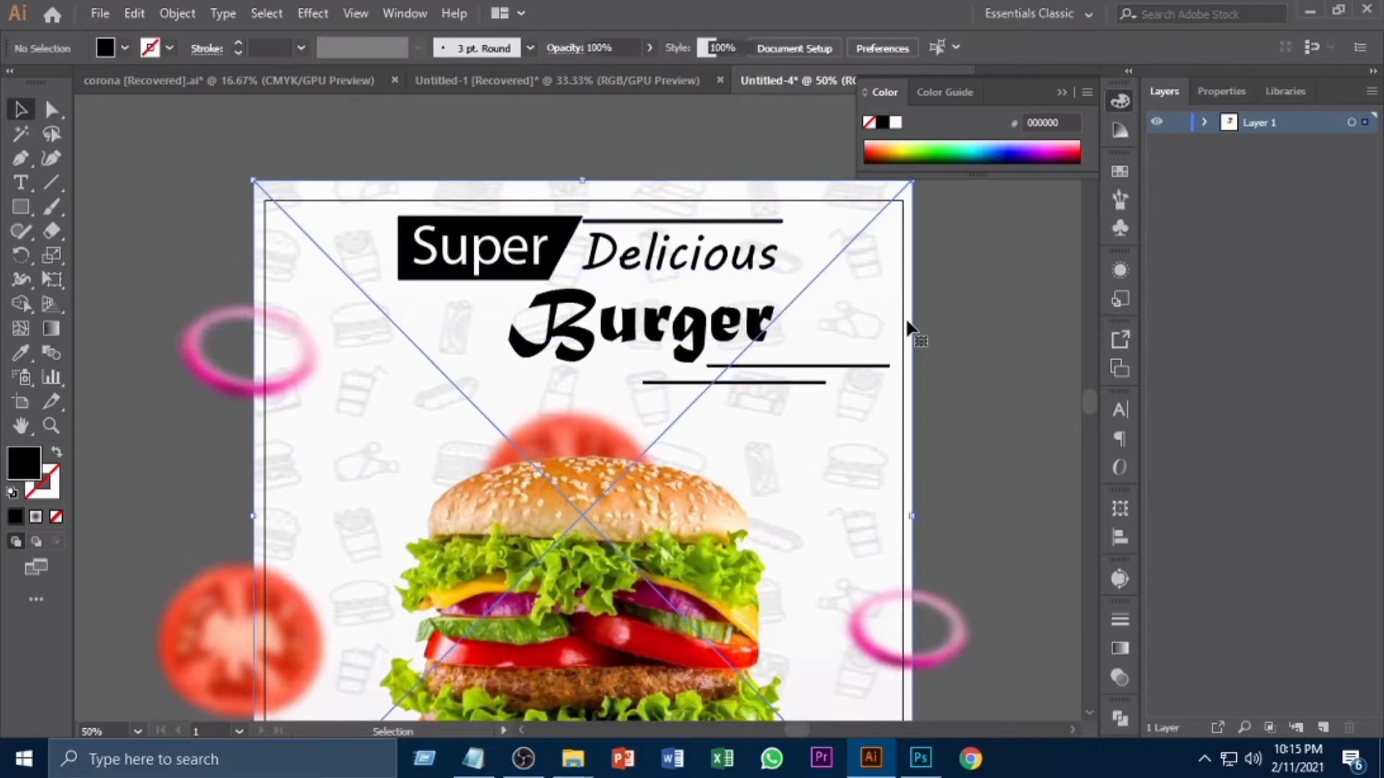
click(908, 323)
key(ctrl+2)
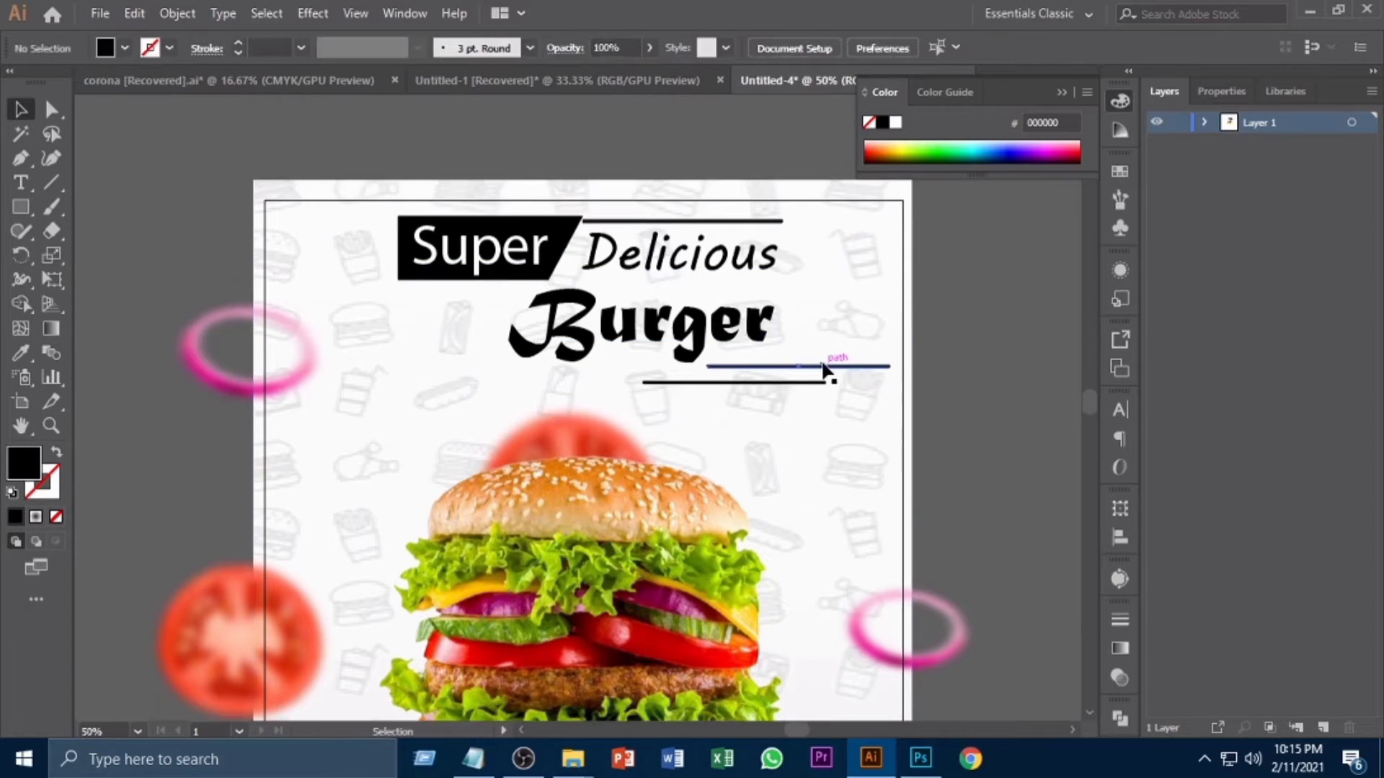
Group the "Super Delicious Burger" texts with the black label and upper line, and center the group horizontally on the artboard
drag(601, 266, 771, 350)
right_click(724, 311)
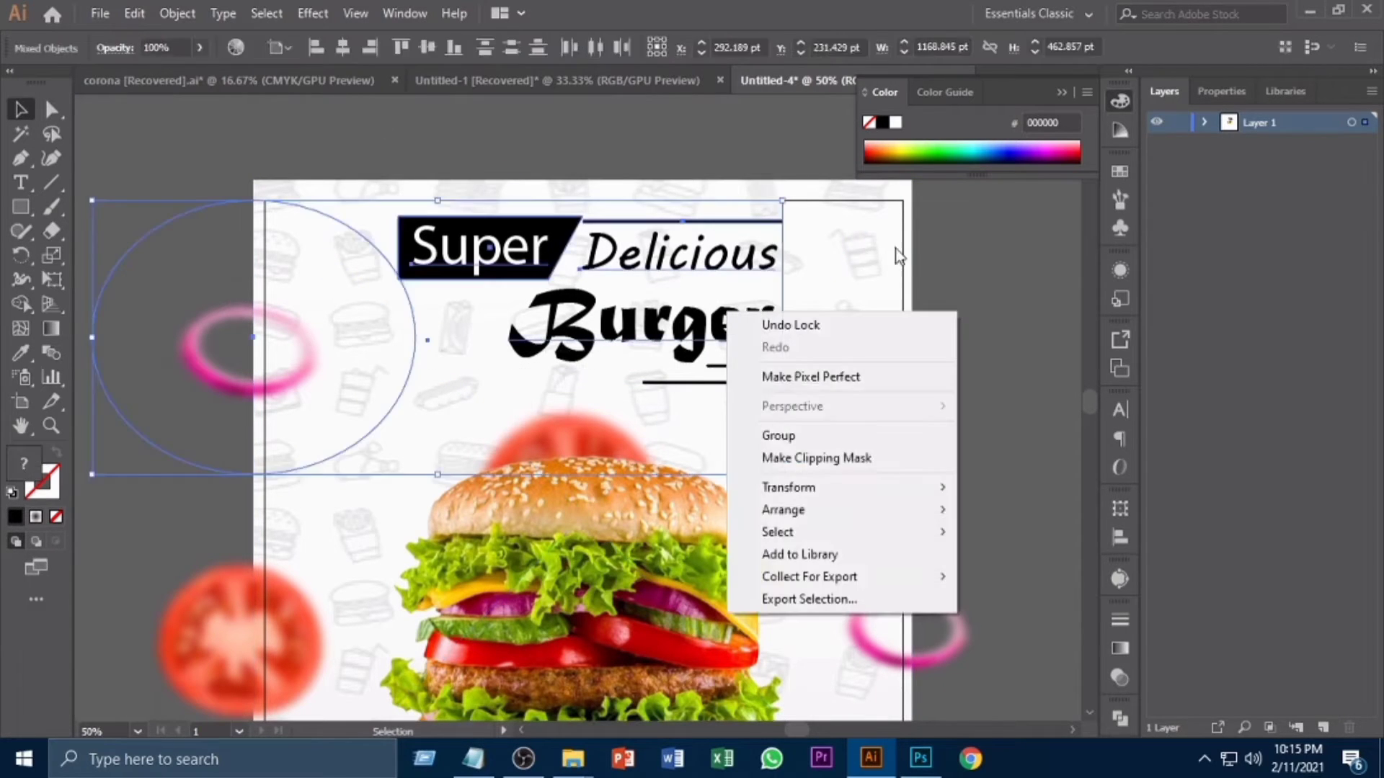
click(894, 249)
click(277, 346)
click(223, 184)
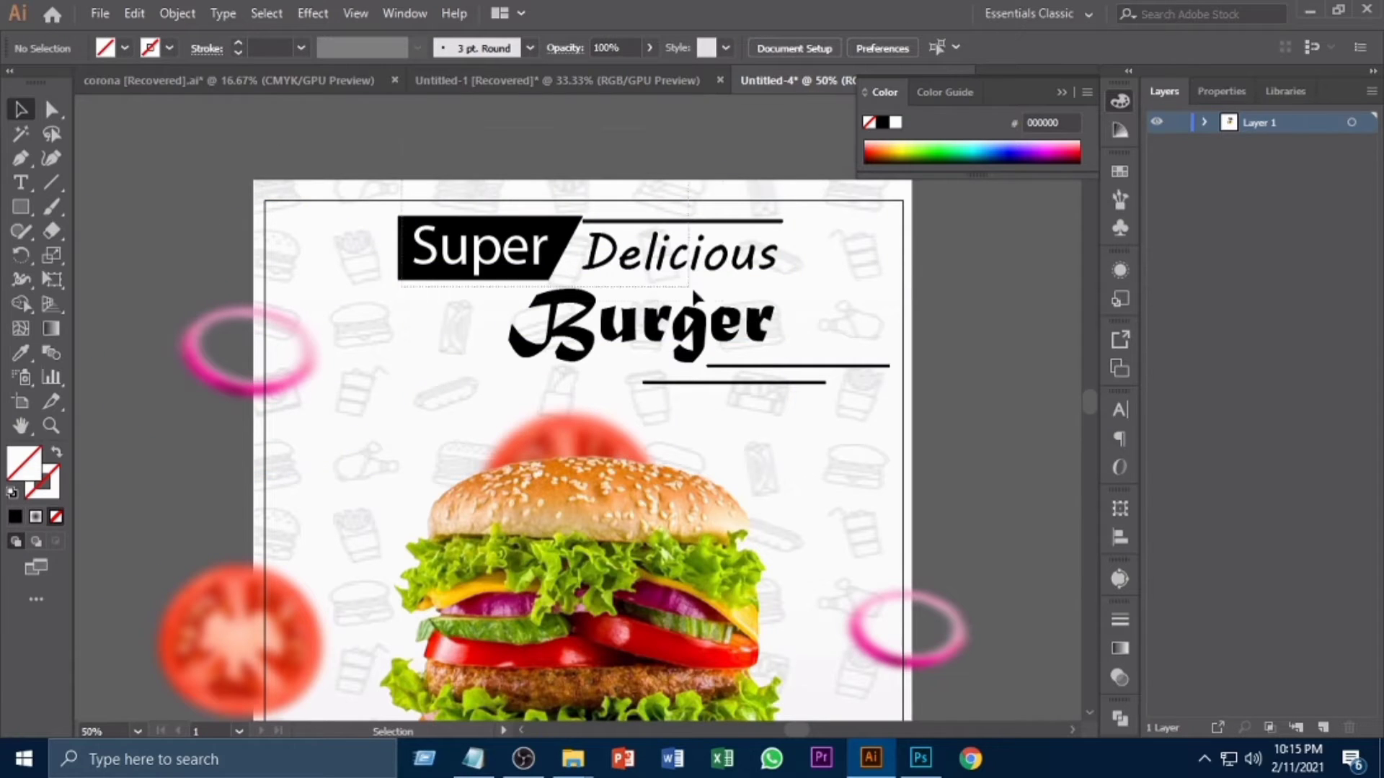
drag(694, 295, 785, 321)
right_click(750, 296)
click(788, 420)
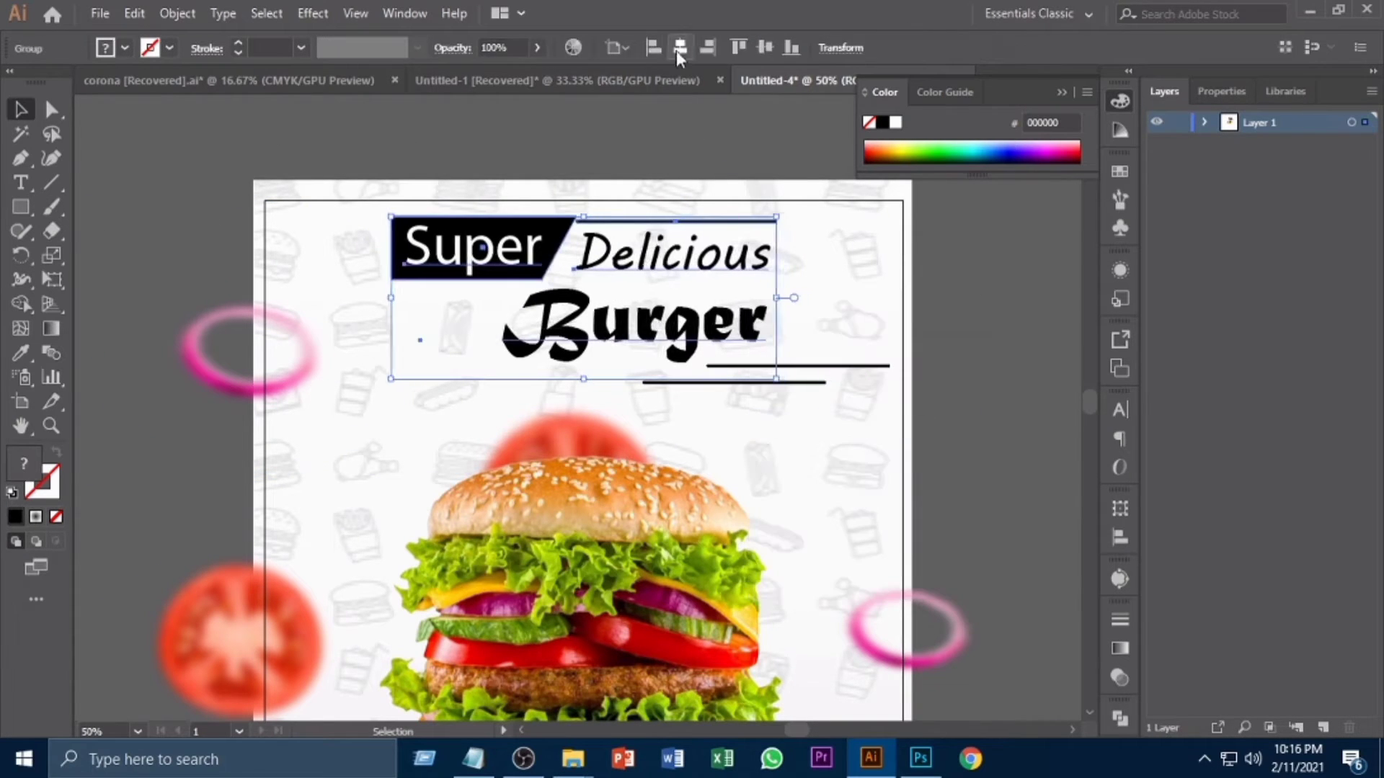
Move the two thin lines under the word "Burger" slightly up toward the text
click(794, 392)
click(791, 383)
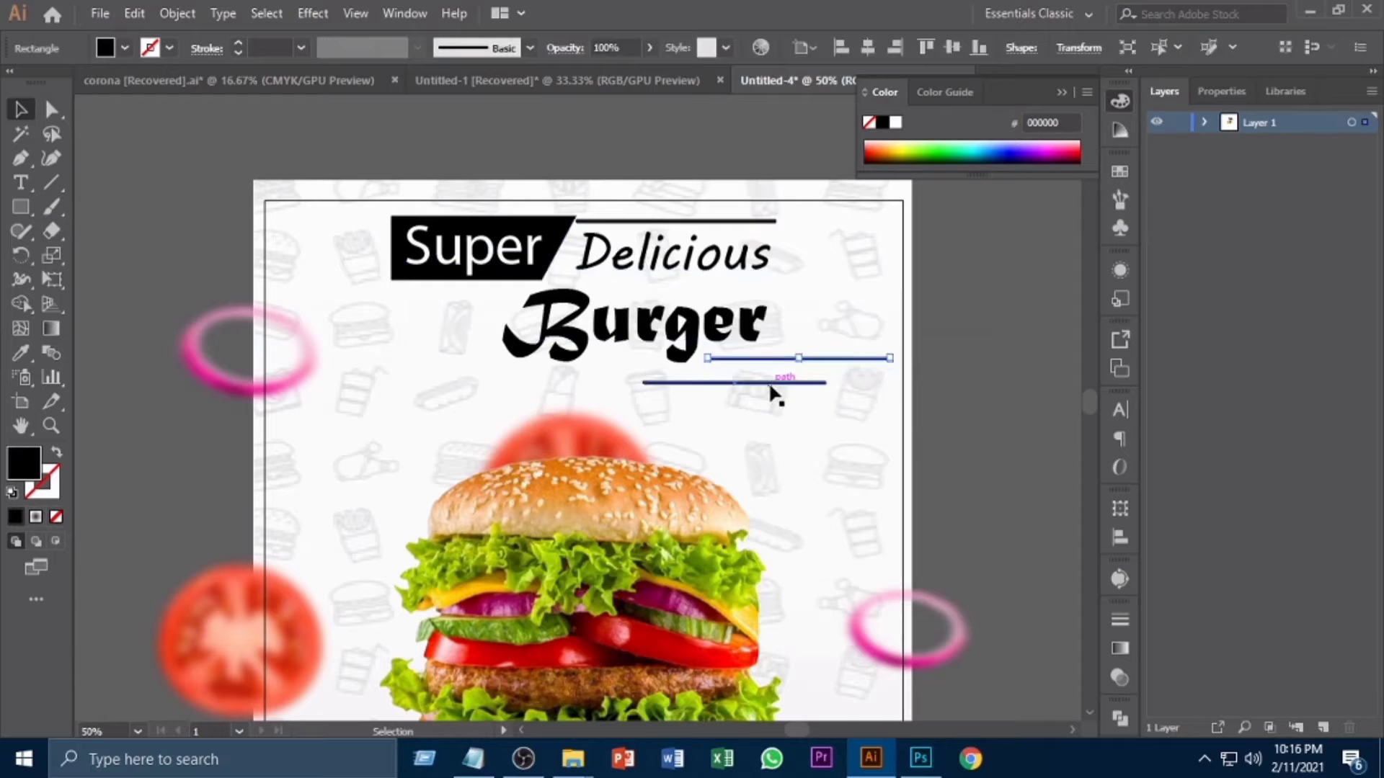
drag(767, 385, 766, 375)
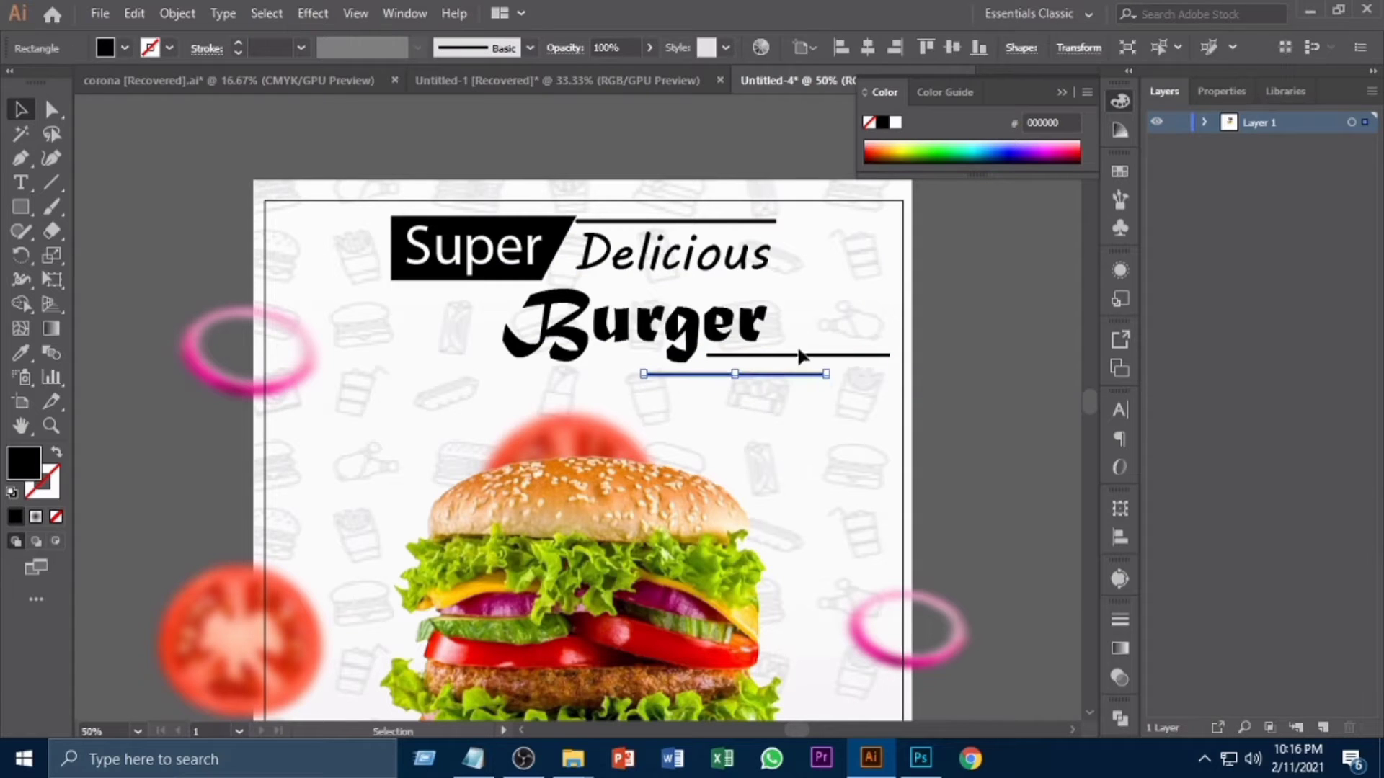
scroll(915, 395, down, 2)
click(957, 431)
key(ctrl+minus)
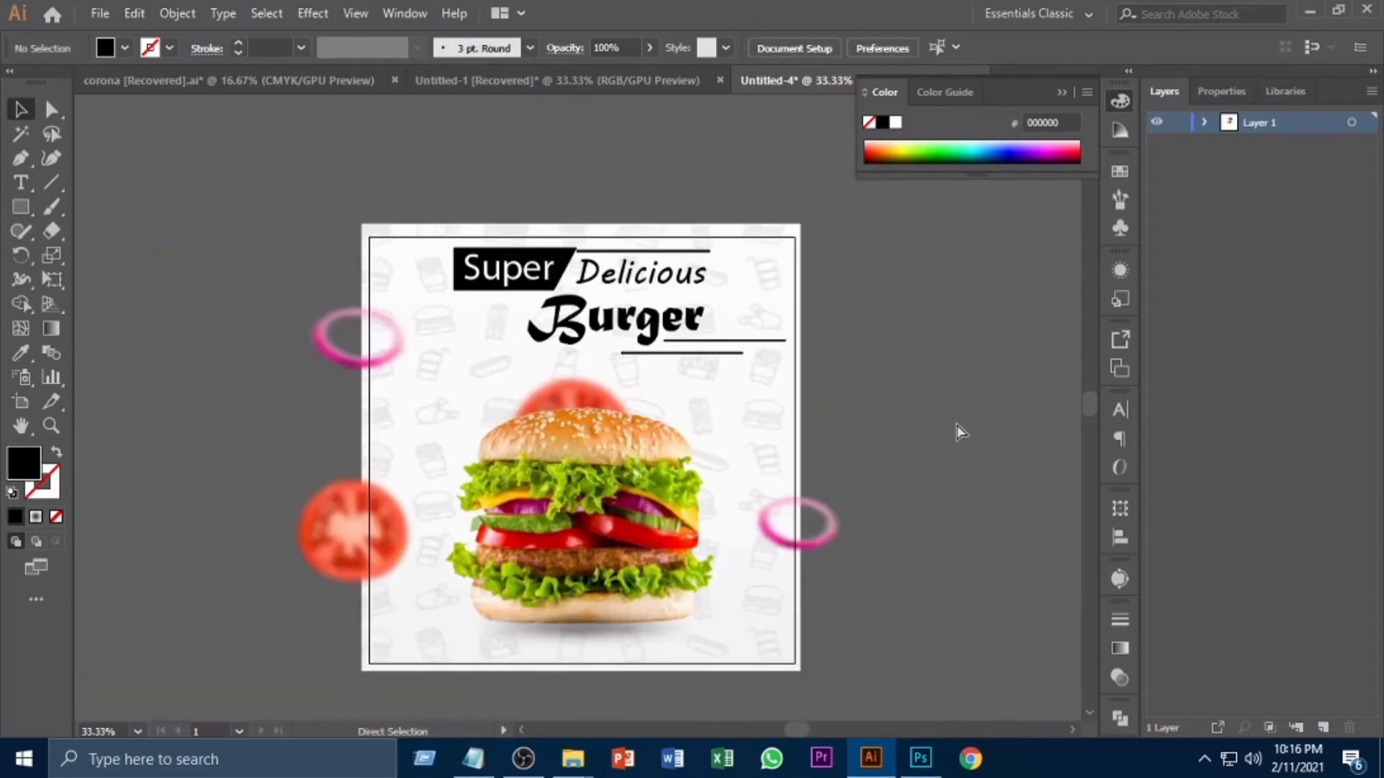
Ungroup the headline and move the line above "Delicious" slightly down
right_click(632, 320)
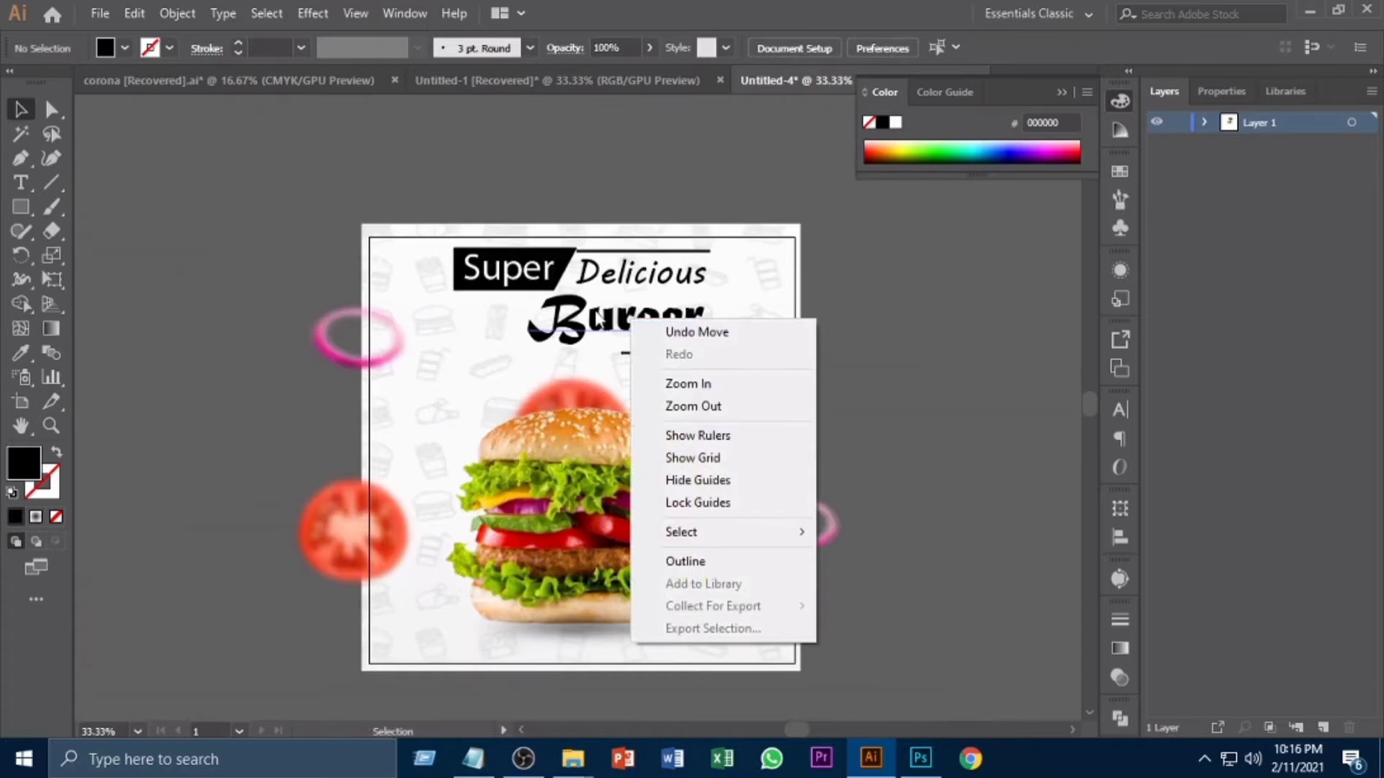
right_click(518, 263)
click(616, 430)
click(665, 252)
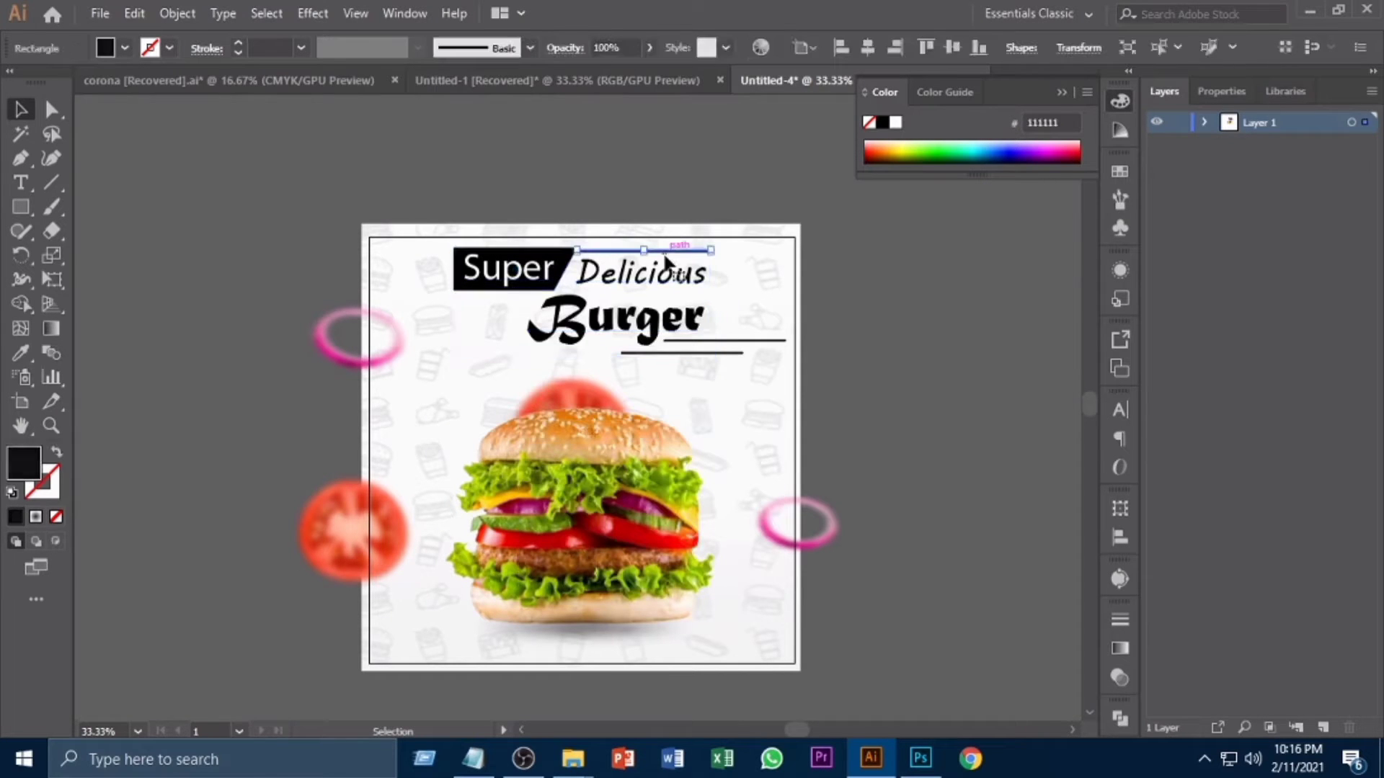
click(855, 282)
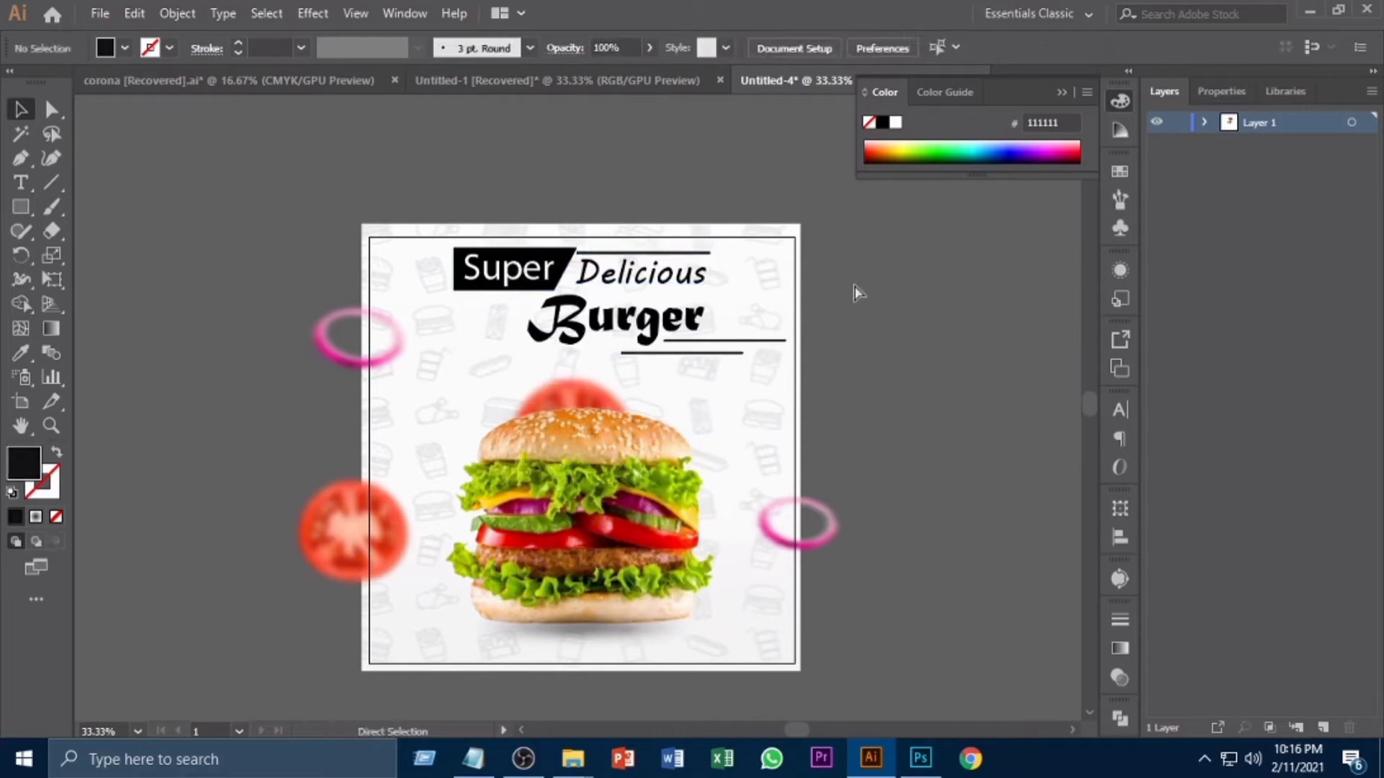
Add the text "order now" on the empty canvas just below the artboard
key(ctrl+plus)
key(ctrl+plus)
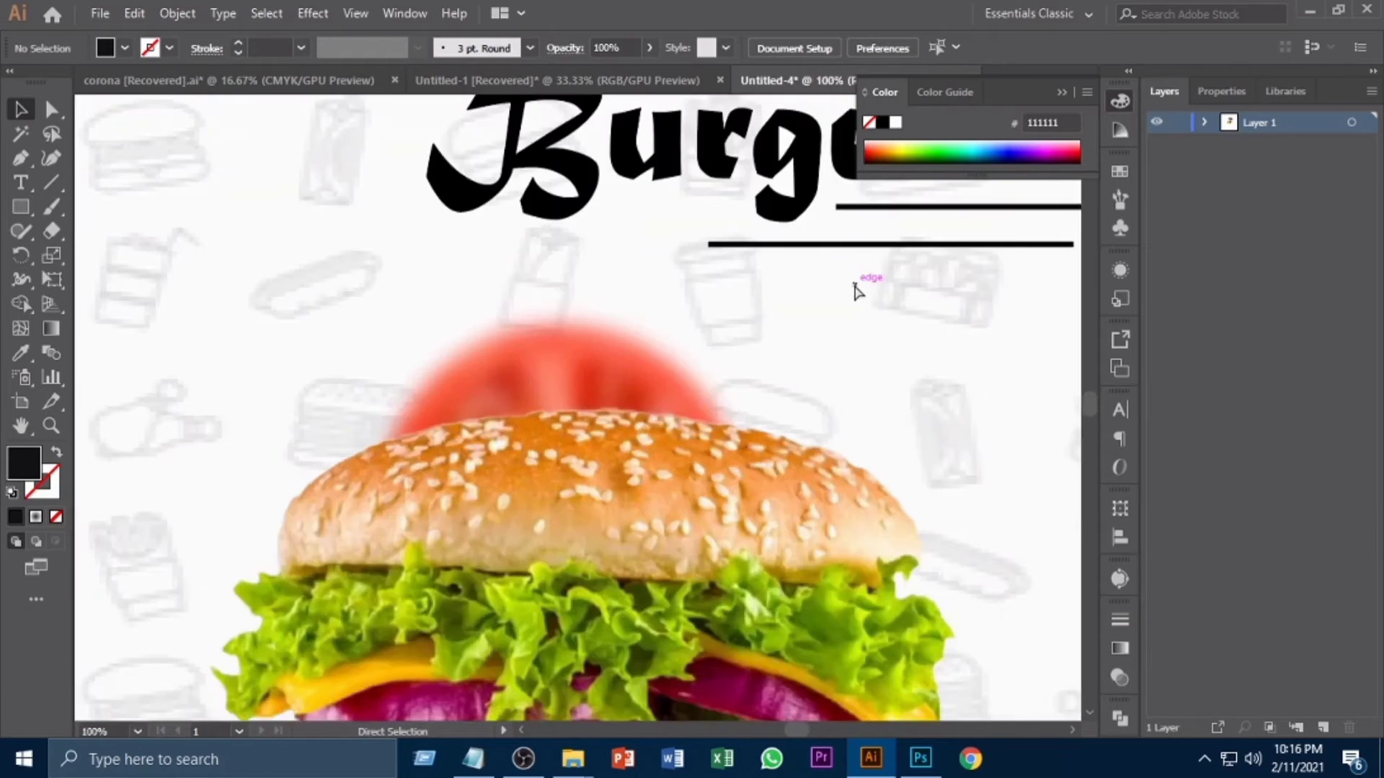
key(ctrl+minus)
key(ctrl+minus)
drag(578, 526, 611, 447)
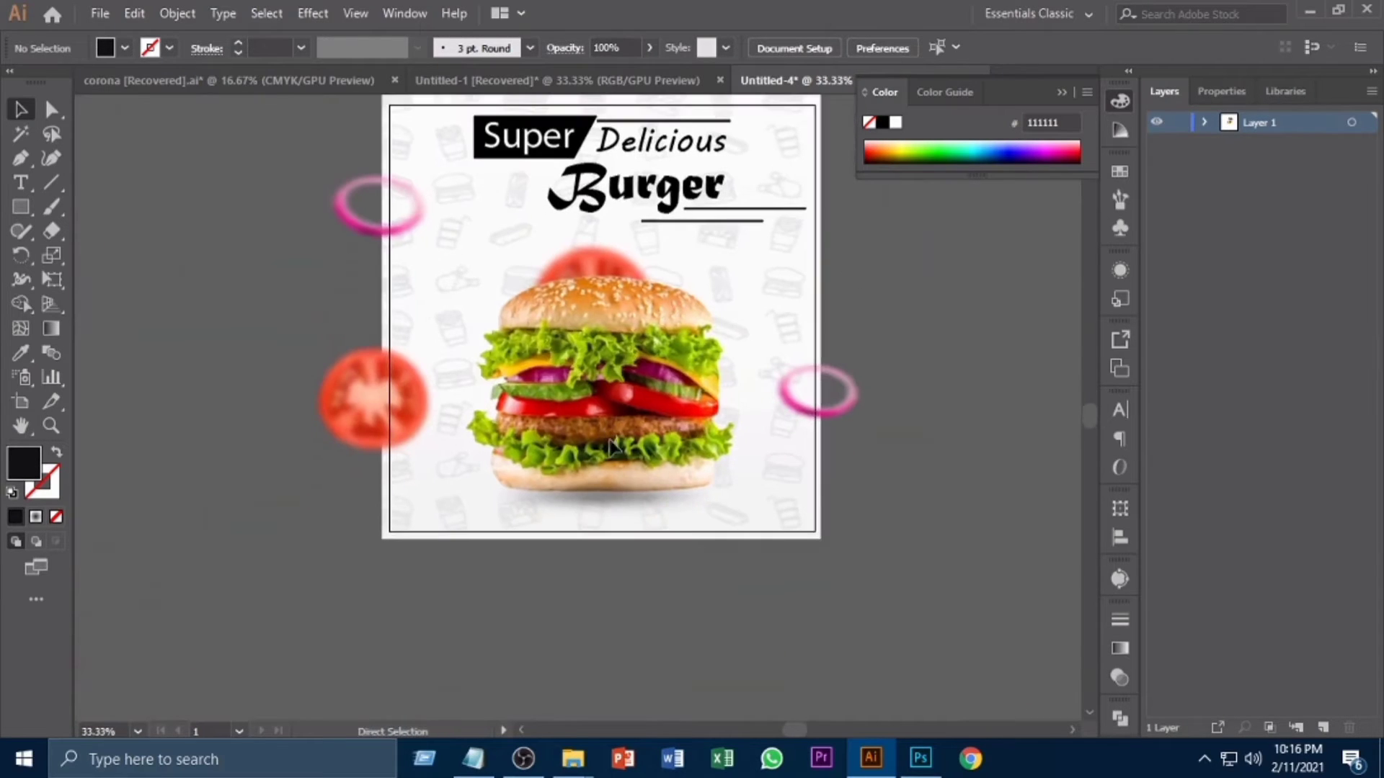
click(20, 182)
click(585, 587)
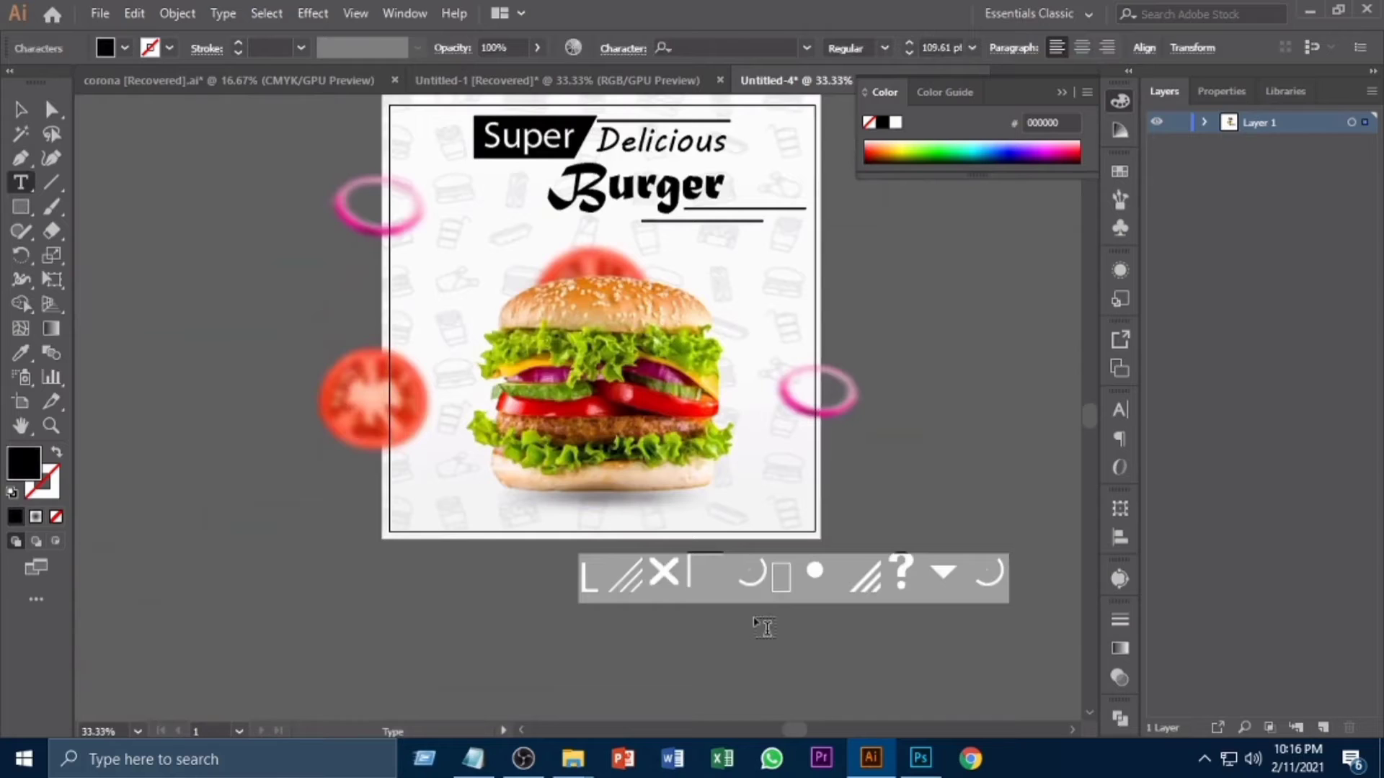
key(BackSpace)
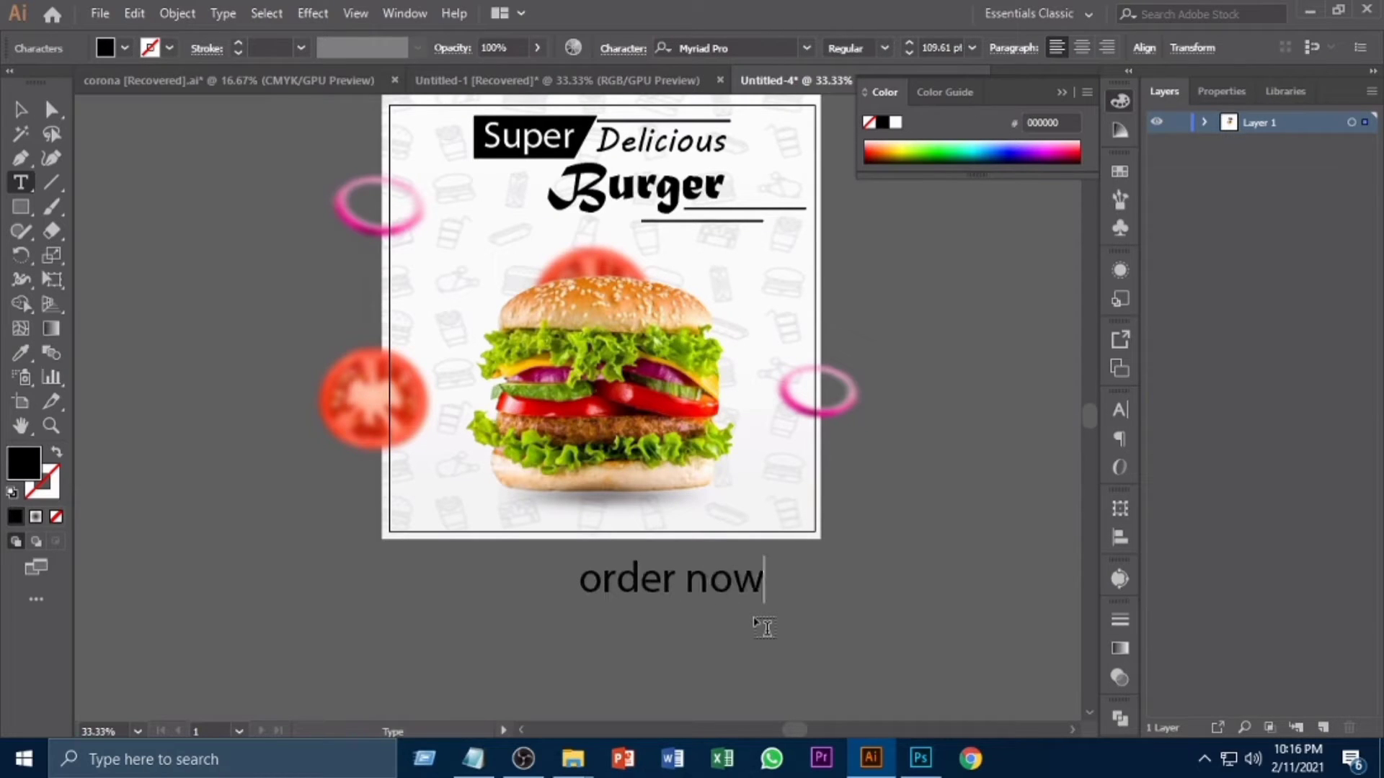
Change the case of the "order now" text to UPPERCASE
click(25, 112)
click(266, 12)
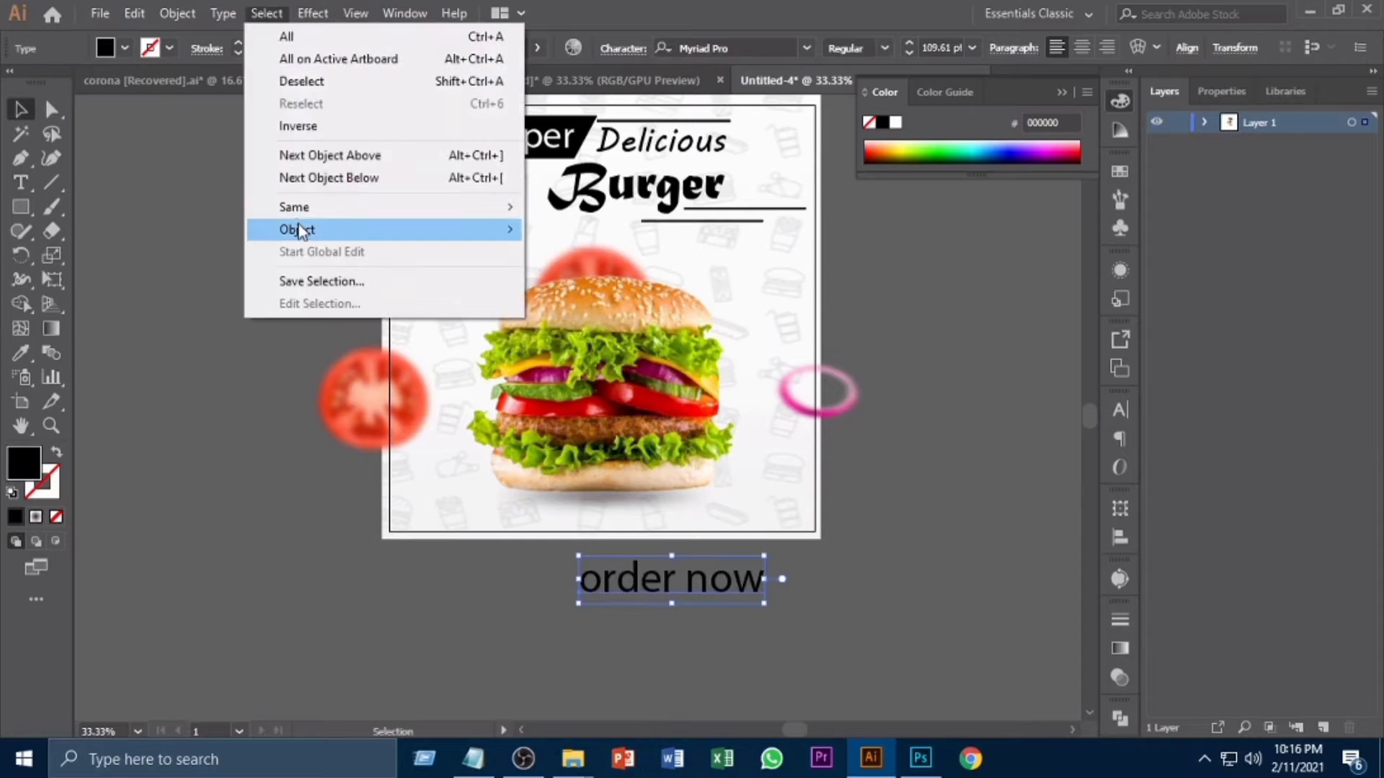
click(647, 8)
click(223, 13)
mouse_move(294, 324)
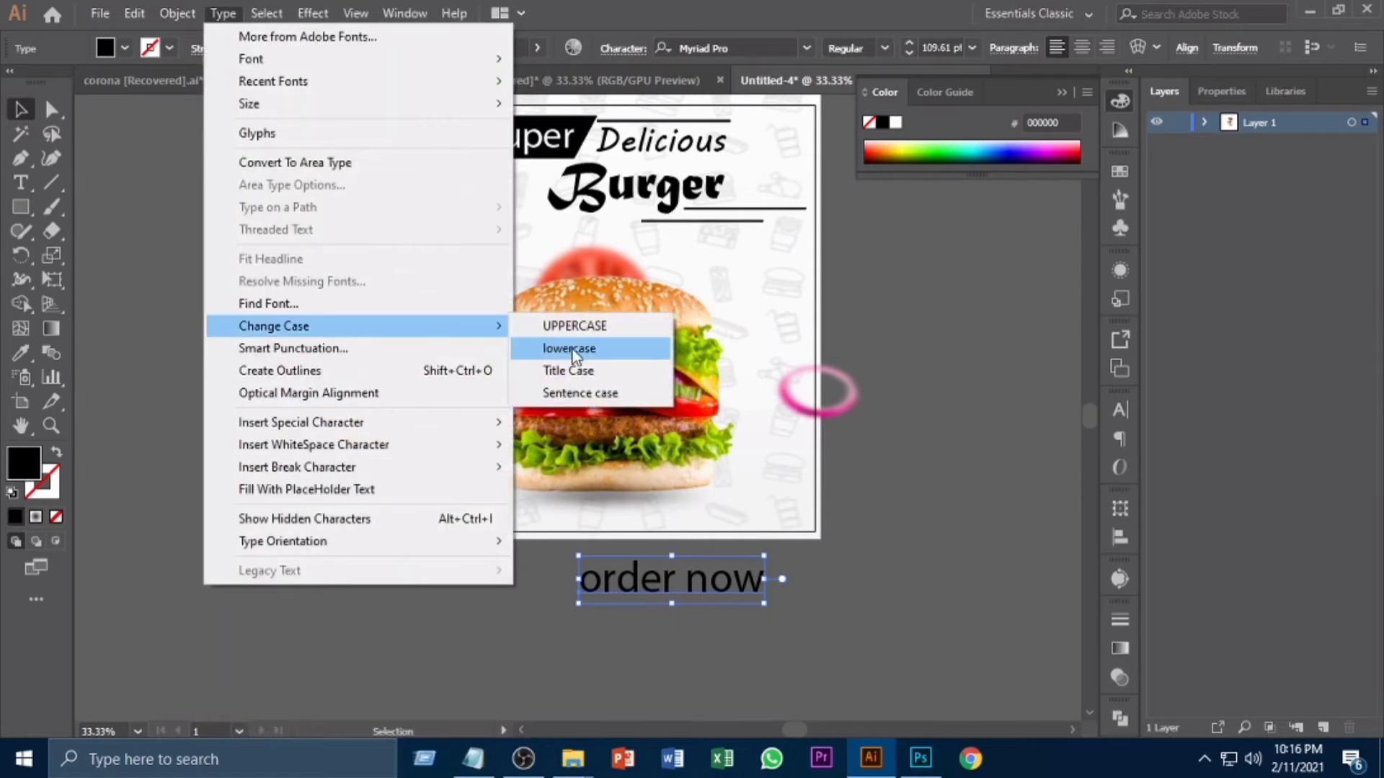
click(497, 318)
Scale the ORDER NOW text down to about 40 pt and place it on the artboard below the burger
drag(810, 604, 616, 512)
key(ctrl+equal)
key(ctrl+equal)
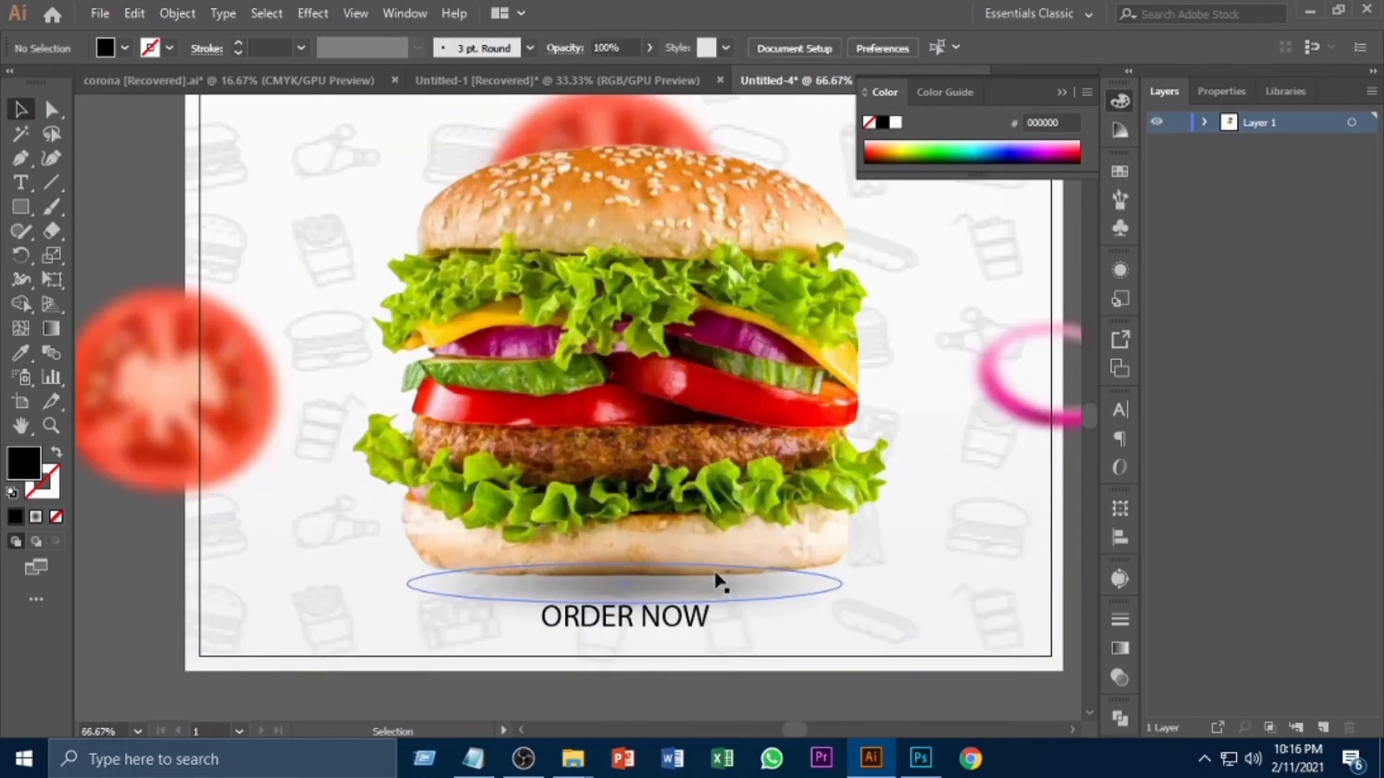
Nudge the ORDER NOW text slightly down, away from the burger's shadow
scroll(721, 584, down, 3)
click(697, 452)
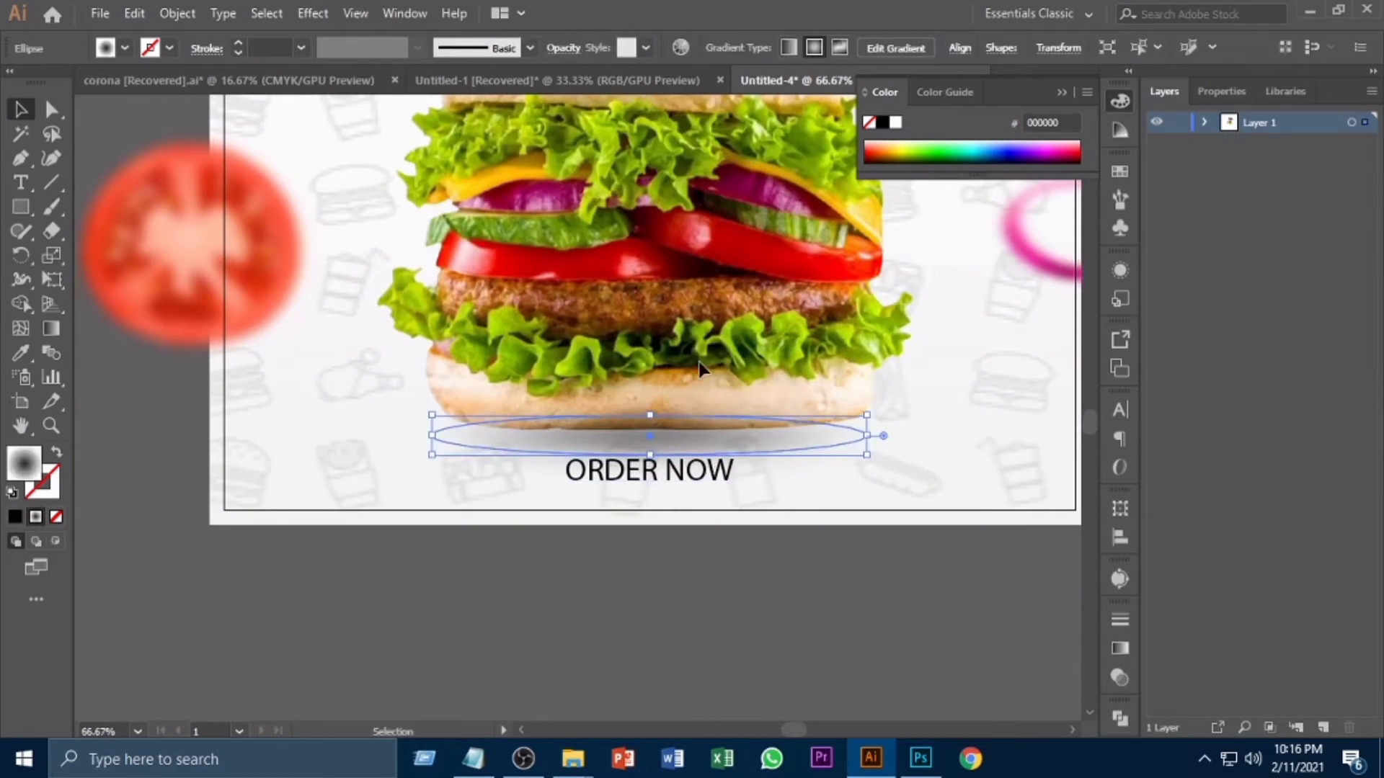
key(ctrl+shift+a)
scroll(742, 373, down, 2)
click(721, 407)
key(Down)
key(Down)
key(Down)
key(Down)
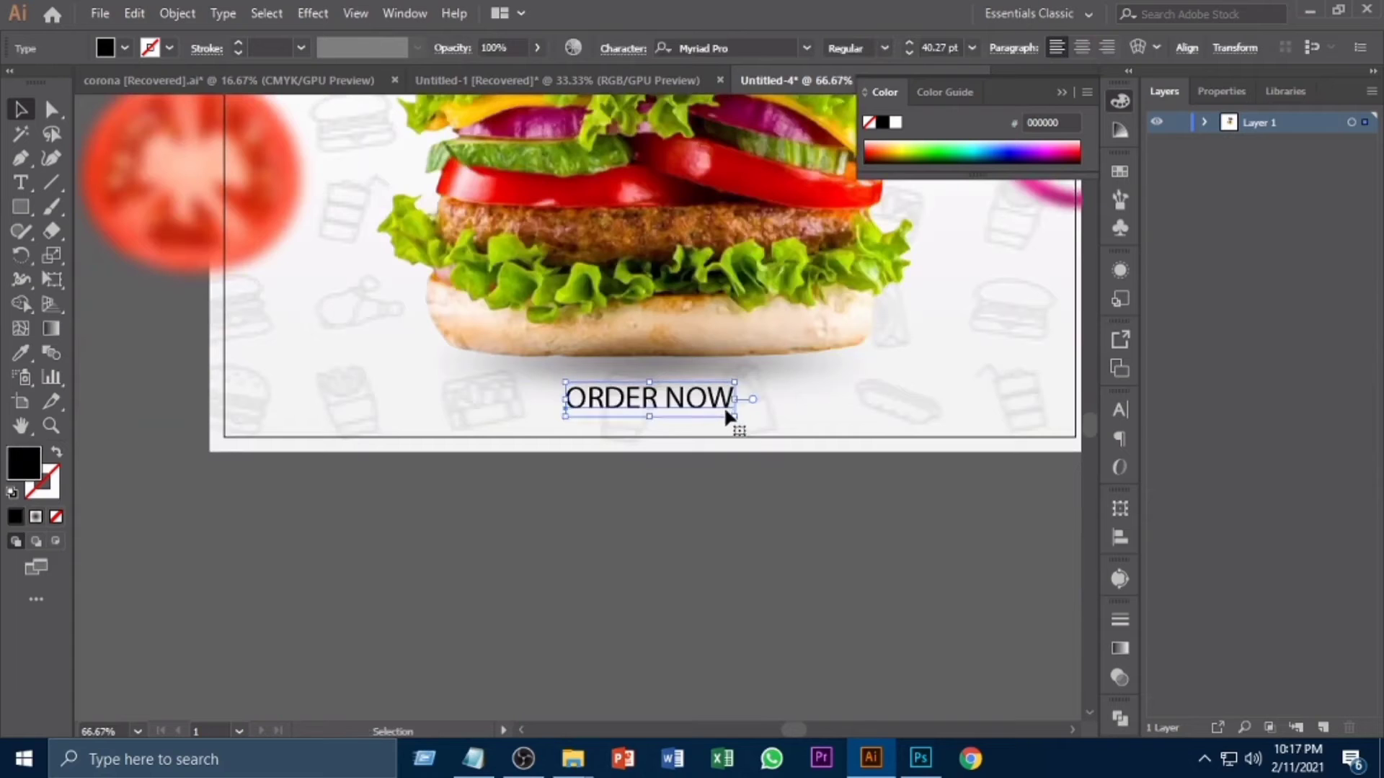
click(728, 483)
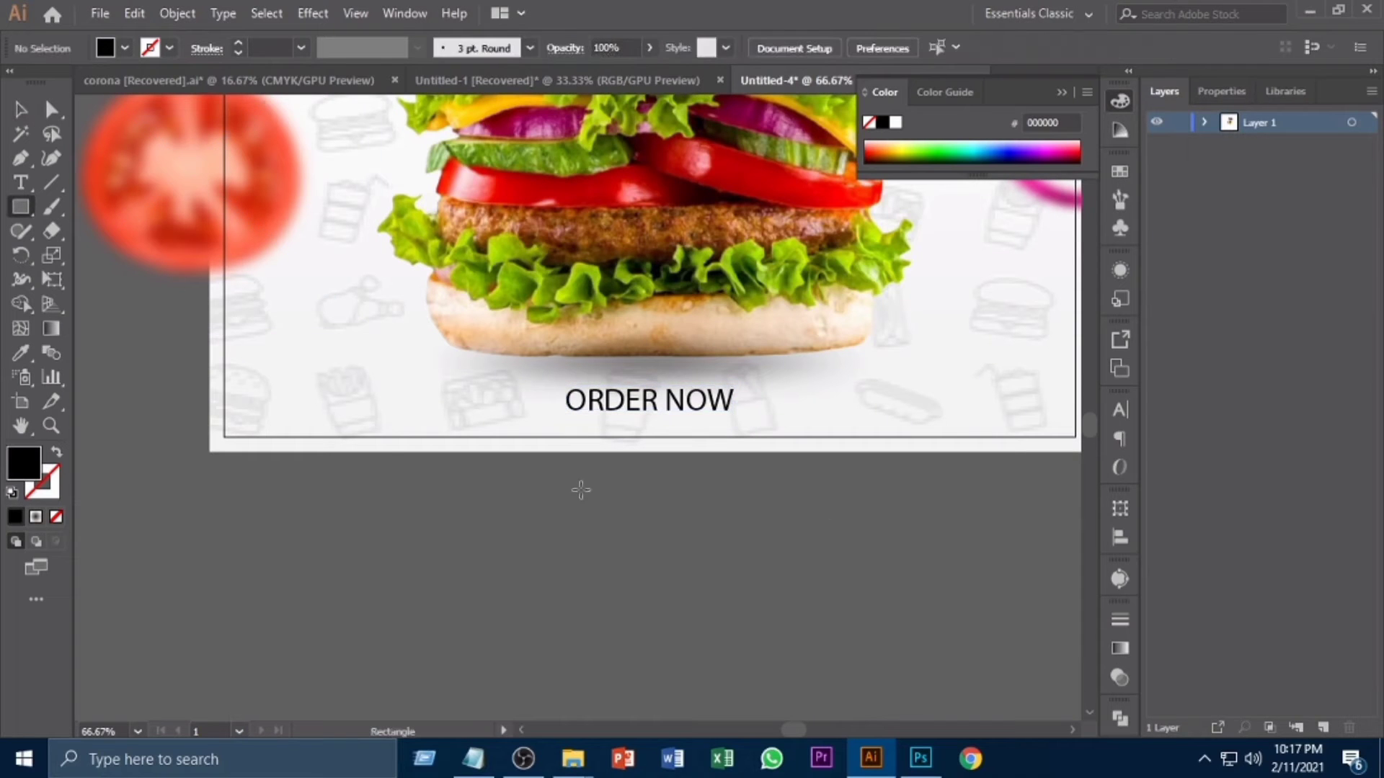
Browse the "shape elmnt" folder and its subfolders for a ready-made label shape to open
click(99, 13)
click(130, 76)
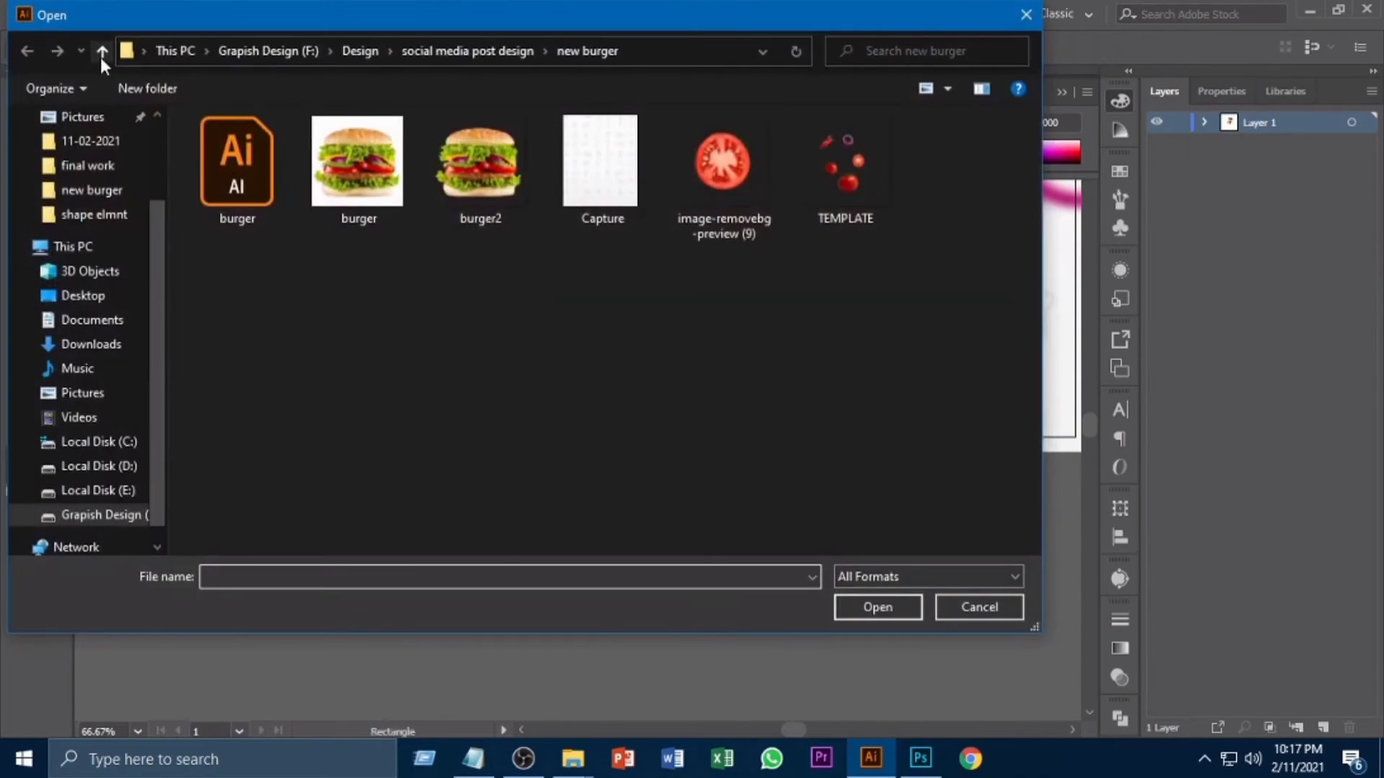
click(101, 52)
double_click(822, 338)
scroll(772, 337, down, 1)
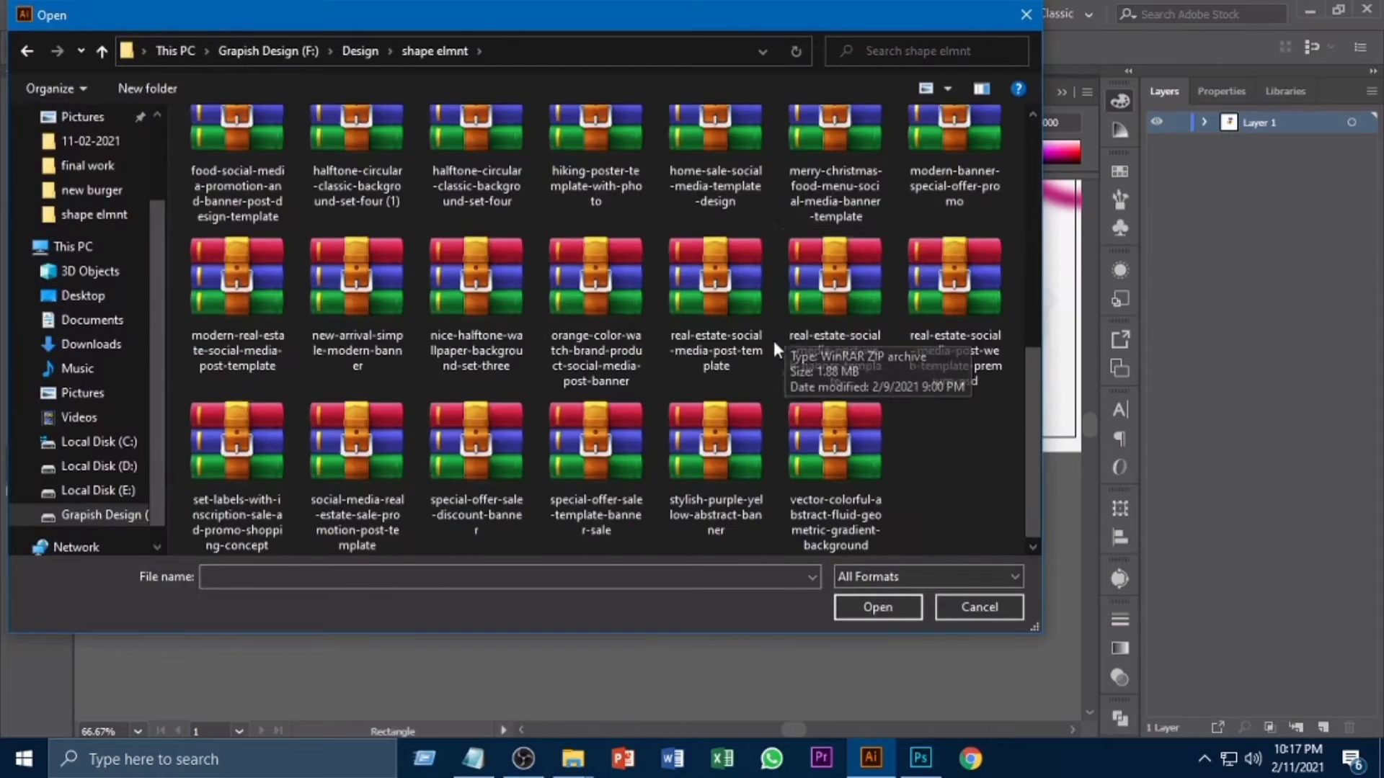
scroll(774, 342, up, 5)
double_click(434, 148)
scroll(606, 461, down, 7)
scroll(606, 462, up, 7)
click(103, 52)
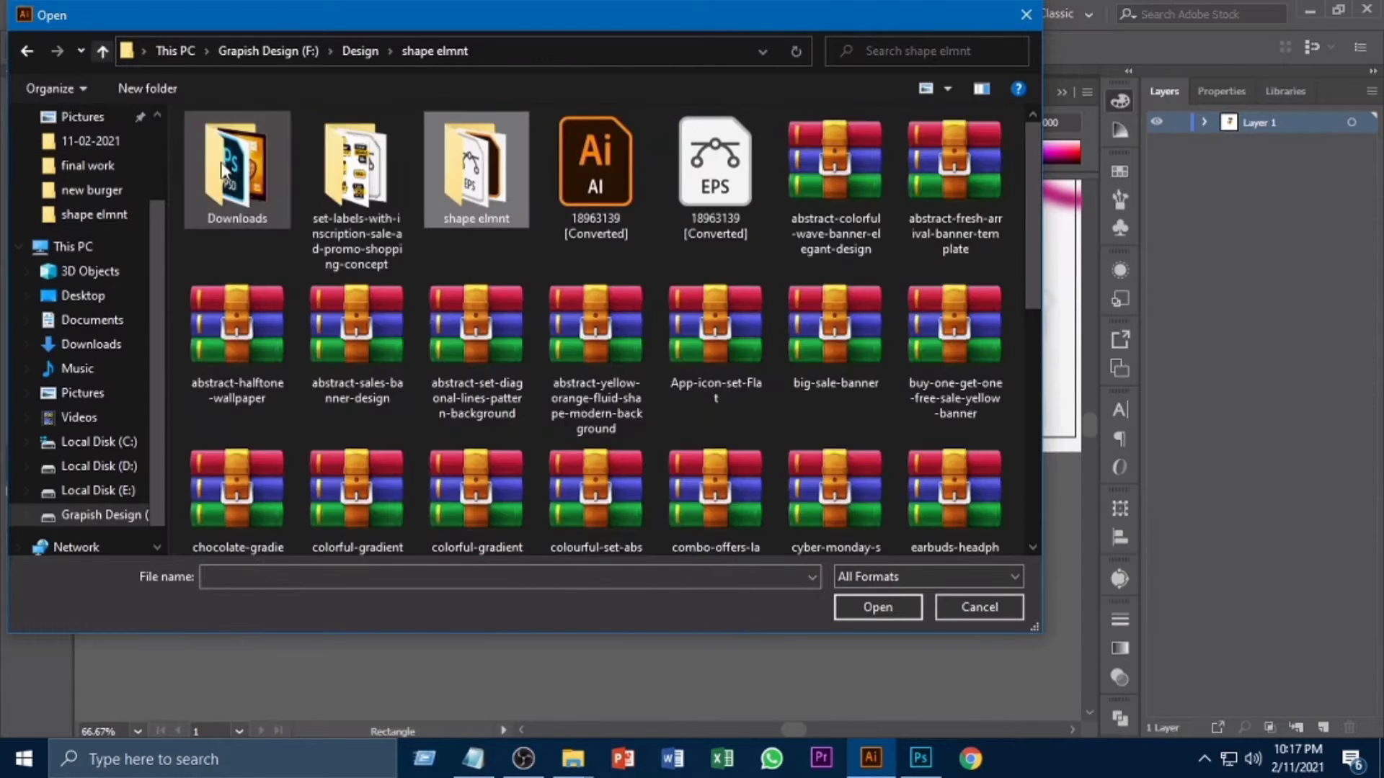
double_click(356, 169)
click(101, 51)
click(27, 52)
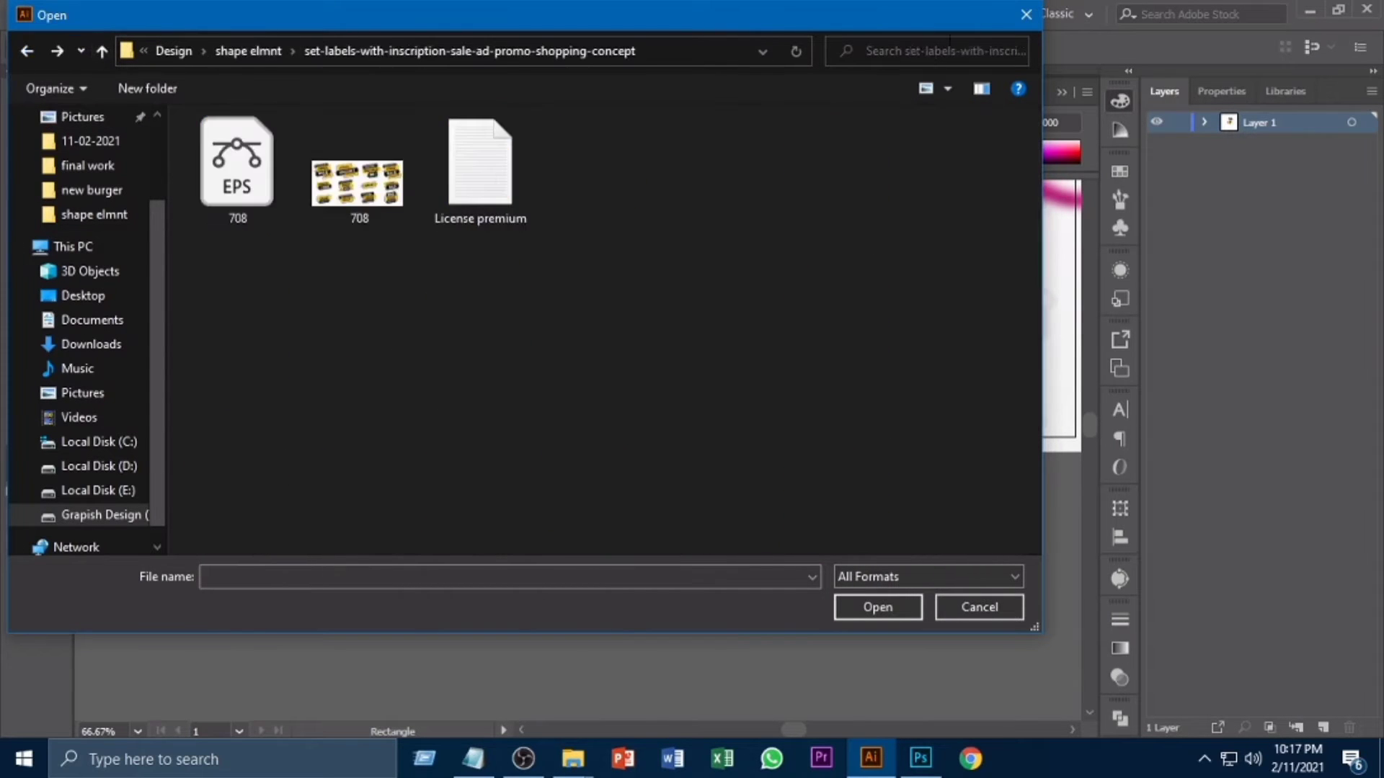
key(Escape)
Draw a black rectangle, slightly wider than the ORDER NOW text, on the canvas below the artboard
scroll(732, 433, down, 1)
drag(554, 393, 747, 467)
double_click(747, 423)
key(a)
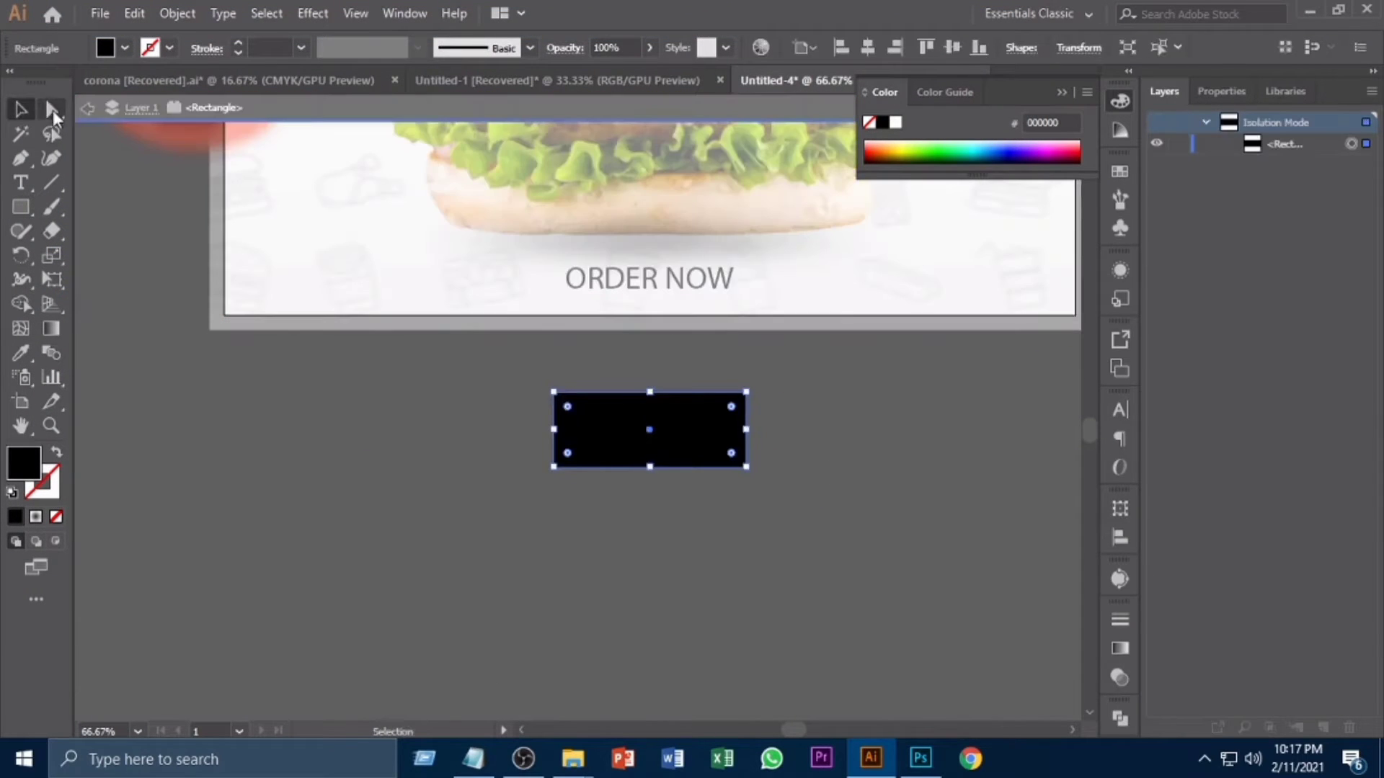
Round only the rectangle's upper-right and lower-left corners to a radius of about 40 pt
click(753, 413)
click(746, 393)
drag(733, 408, 714, 432)
click(568, 478)
click(553, 467)
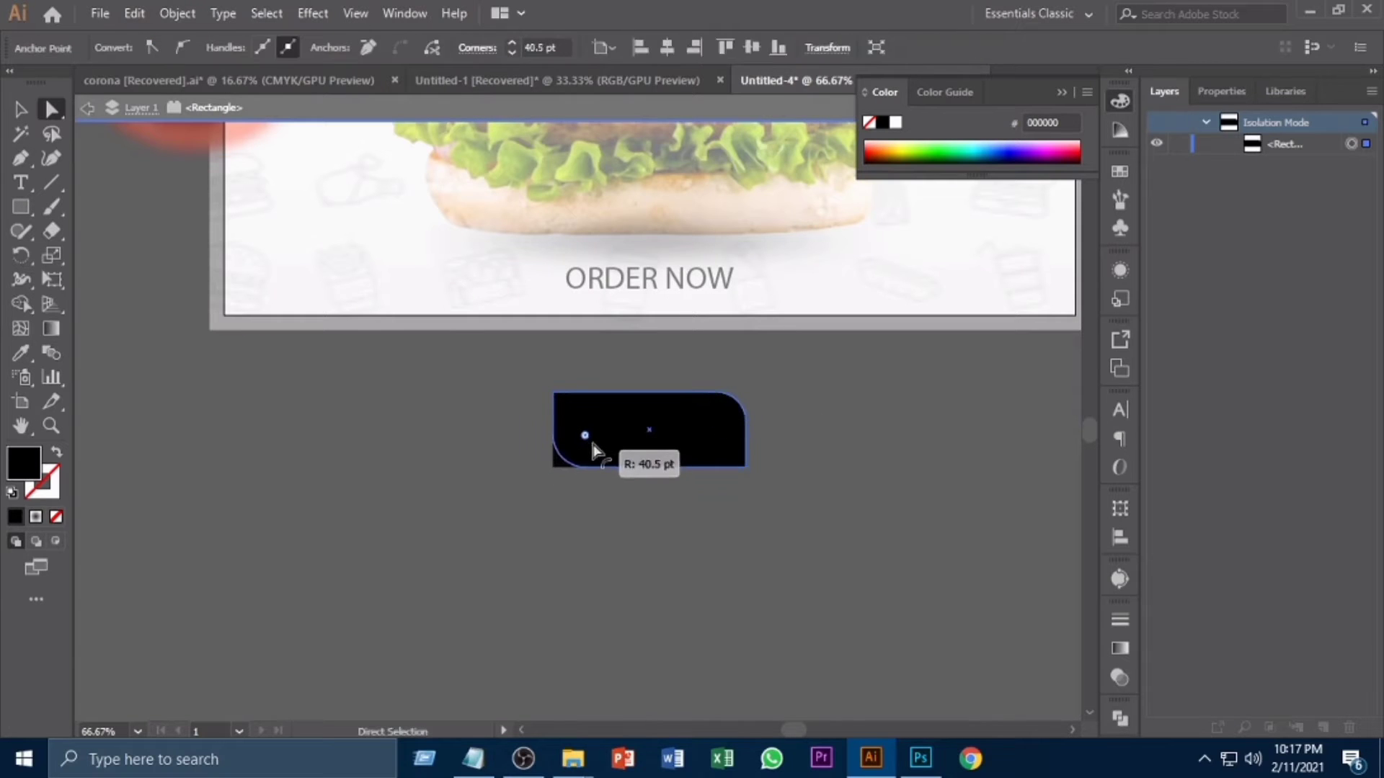
click(605, 485)
drag(592, 444, 669, 450)
click(628, 424)
click(21, 111)
click(599, 507)
double_click(824, 465)
Move the black rounded shape up to just beneath the ORDER NOW text
key(ctrl+plus)
key(ctrl+plus)
drag(973, 445, 805, 578)
drag(693, 581, 679, 385)
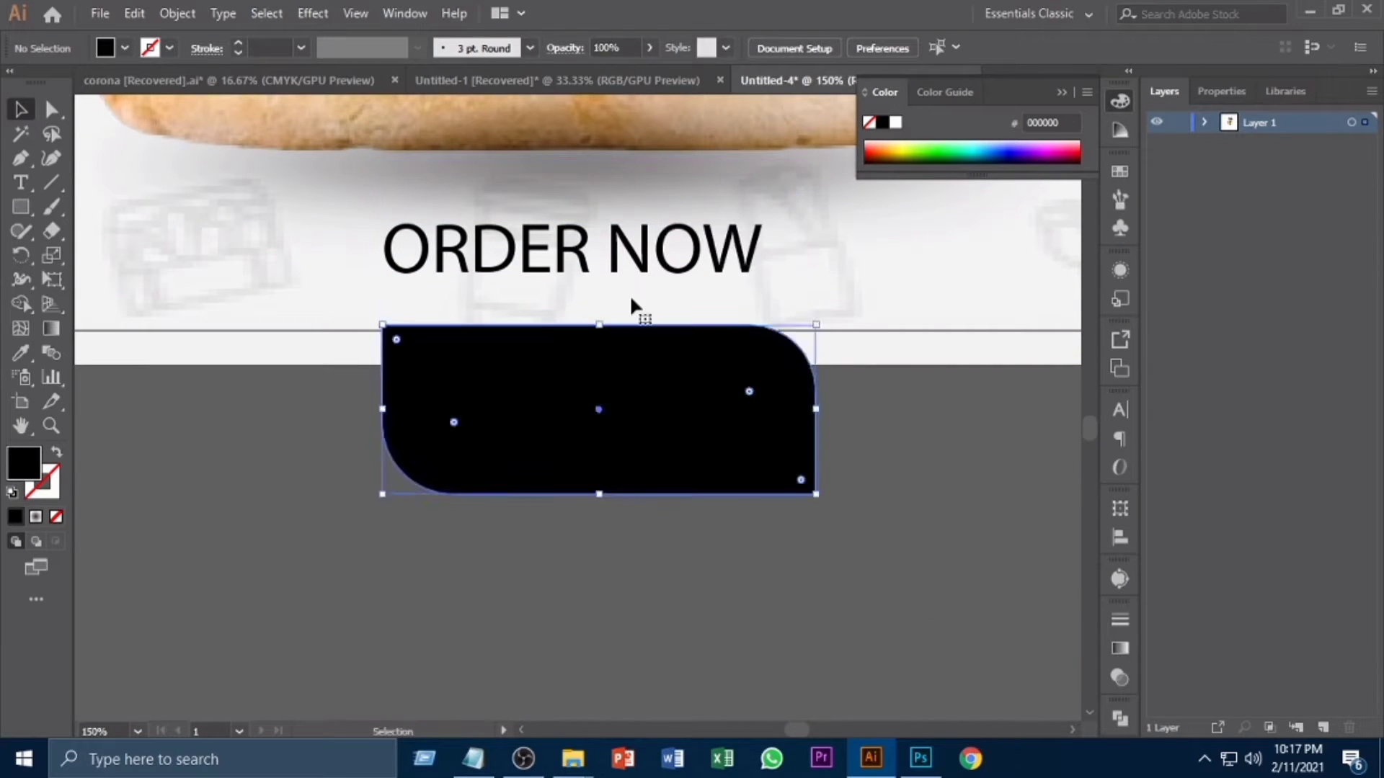
Change the fill of the ORDER NOW text to a near-white tint, fff2f0
right_click(623, 246)
click(751, 6)
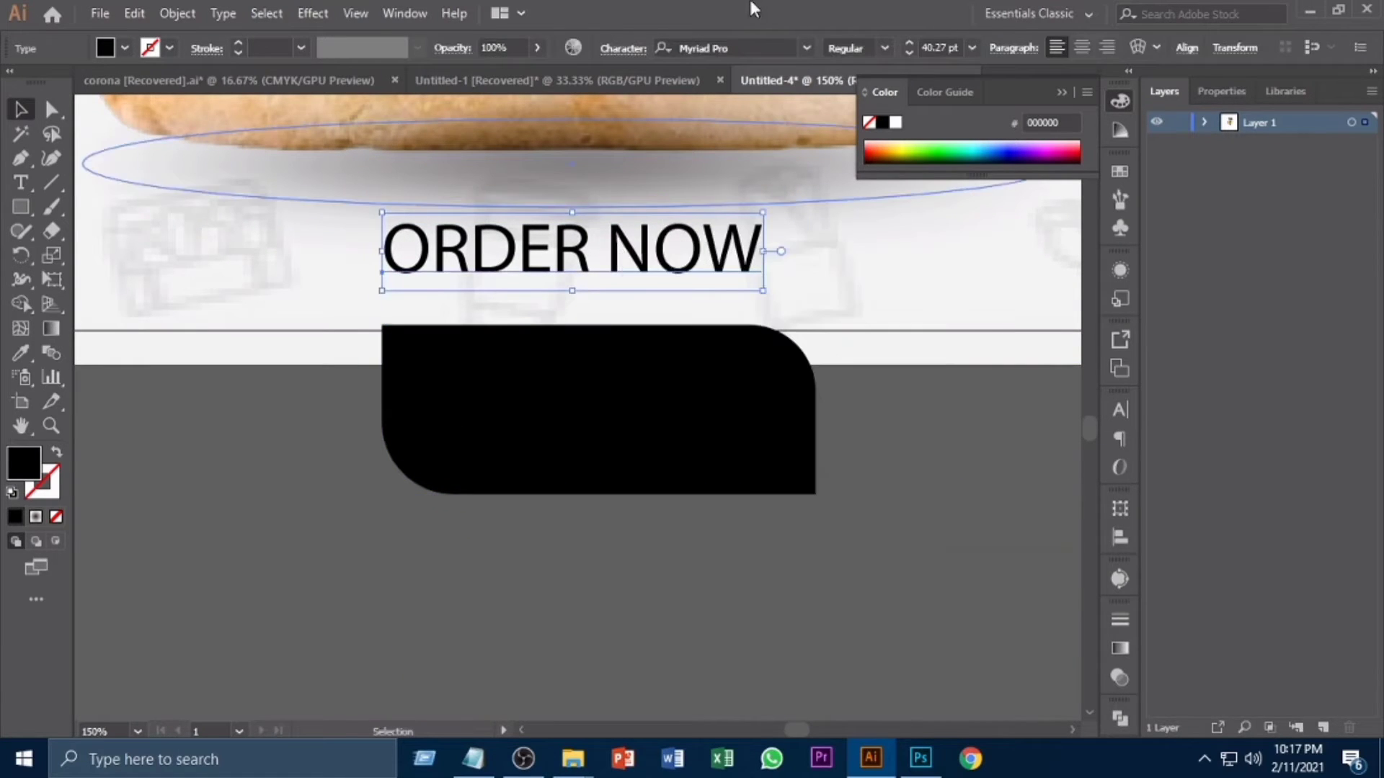
click(688, 250)
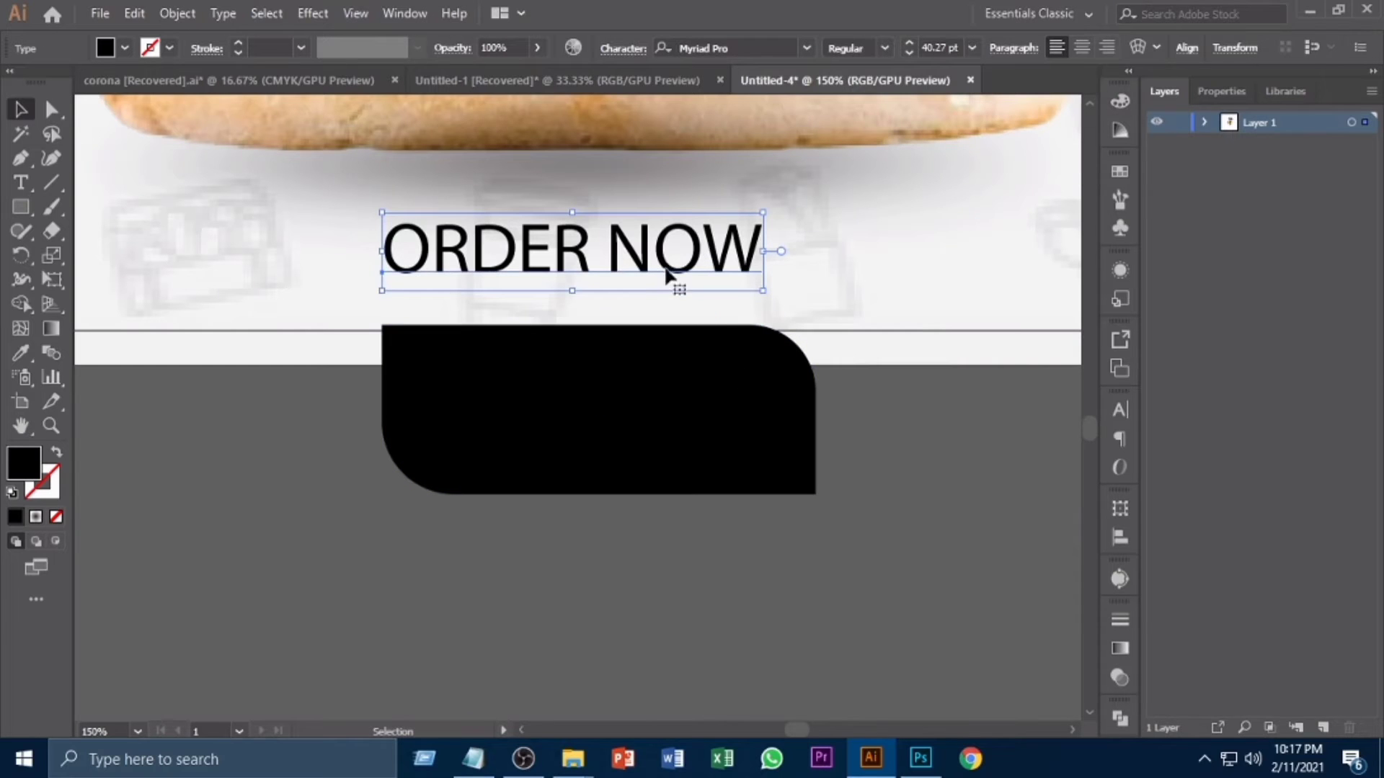
double_click(26, 469)
drag(705, 358, 695, 322)
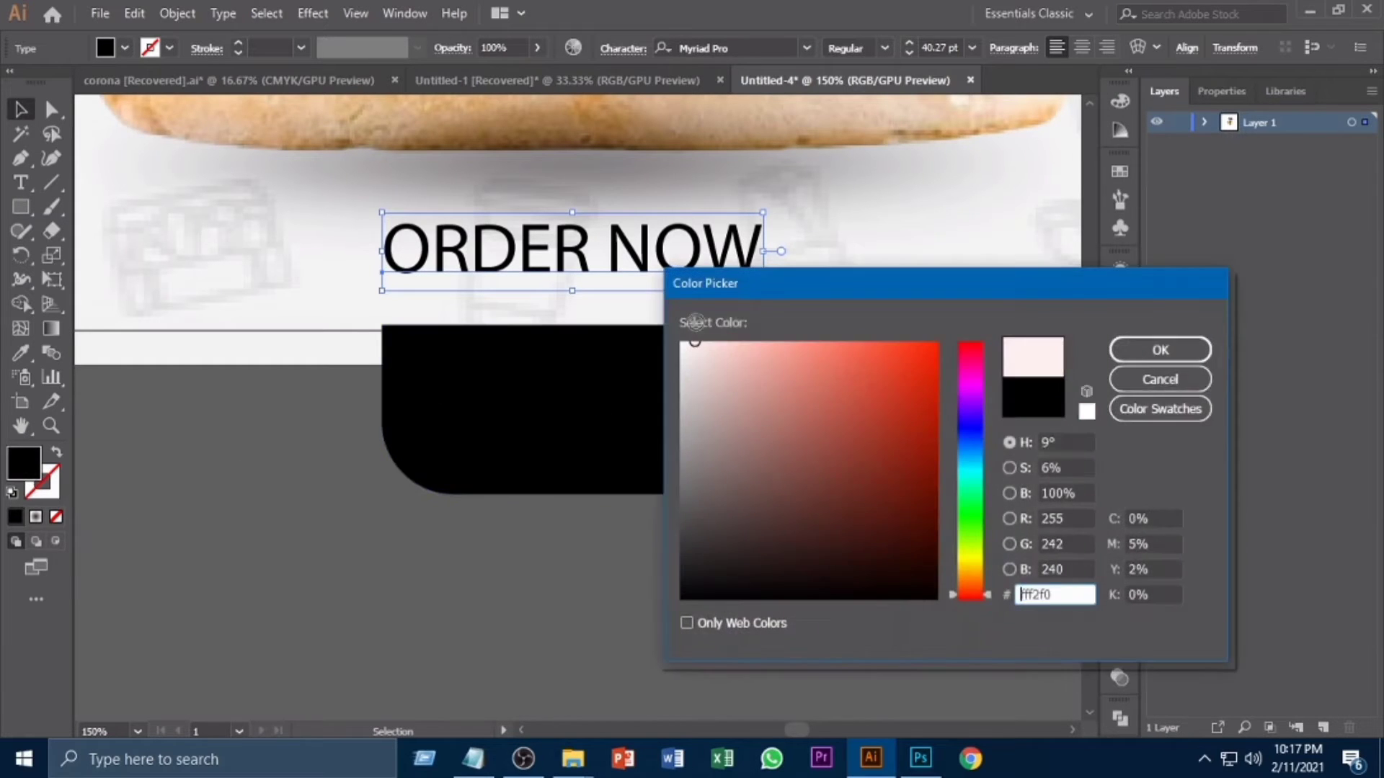
click(1161, 351)
Place the black shape behind the ORDER NOW text and reduce its height so it frames the text as a button
drag(611, 435, 607, 294)
drag(601, 356, 607, 316)
drag(738, 305, 712, 300)
drag(571, 183, 572, 196)
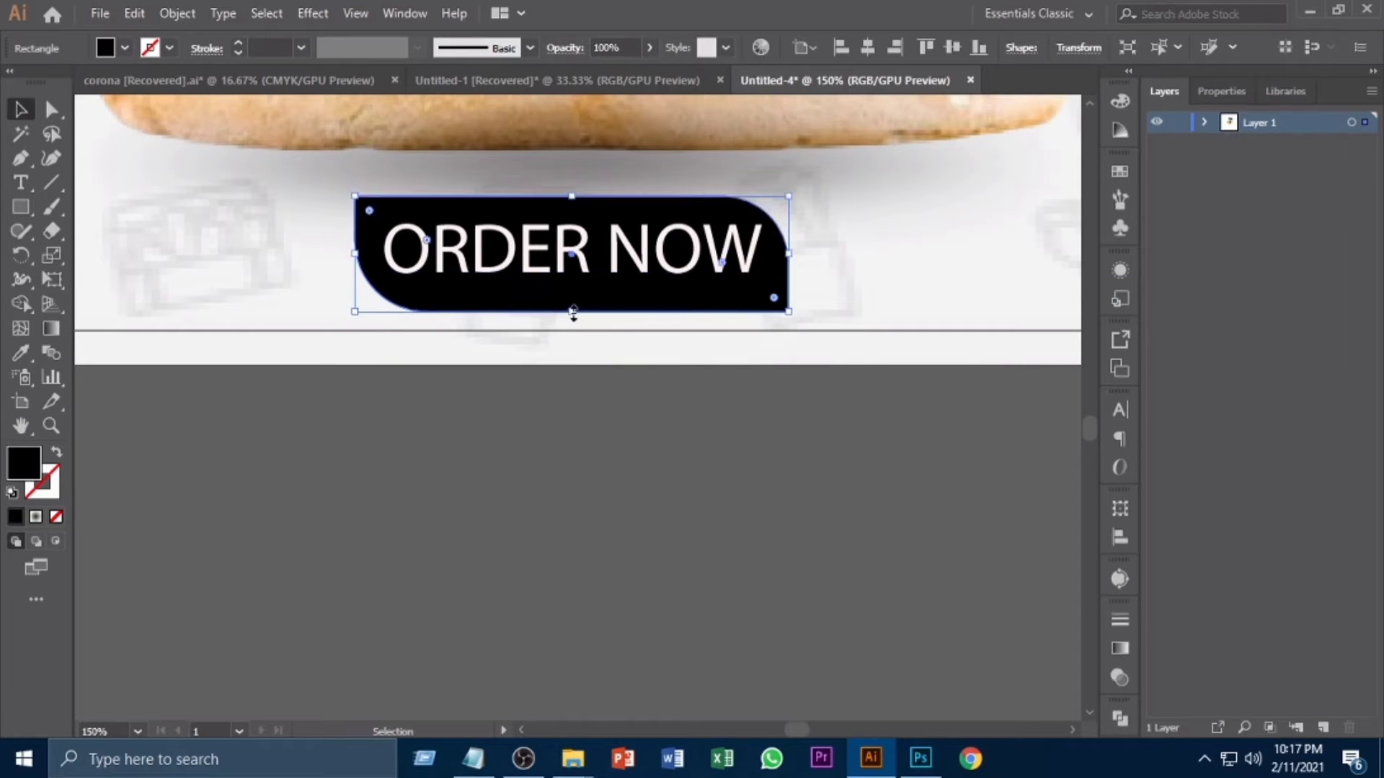
Shorten the black button shape behind the ORDER NOW text by raising its lower edge slightly
drag(572, 312, 571, 296)
click(615, 261)
click(666, 435)
key(ctrl+minus)
key(ctrl+minus)
key(ctrl+minus)
key(ctrl+minus)
key(ctrl+minus)
key(ctrl+minus)
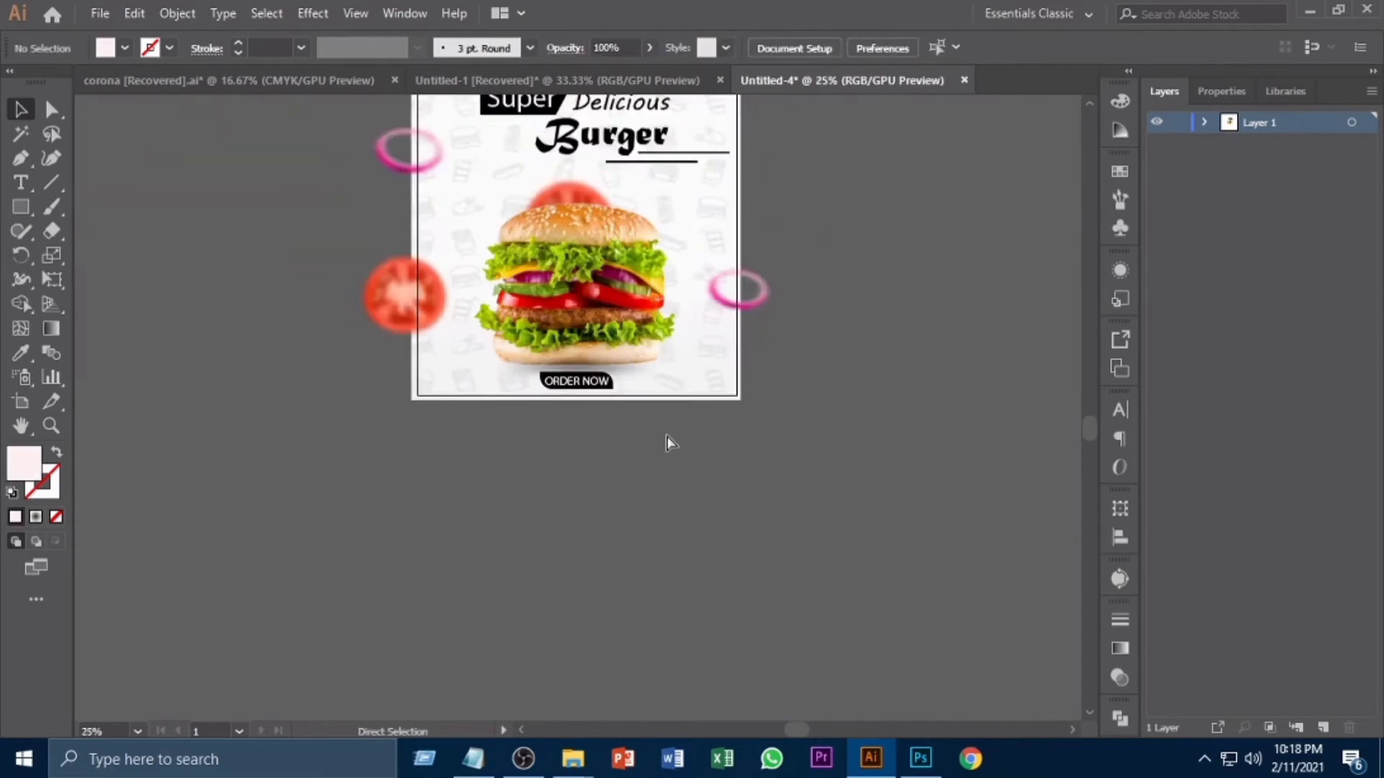
key(ctrl+plus)
Move the burger image up slightly and raise its gradient shadow ellipse so it sits beneath the bun
key(ctrl+a)
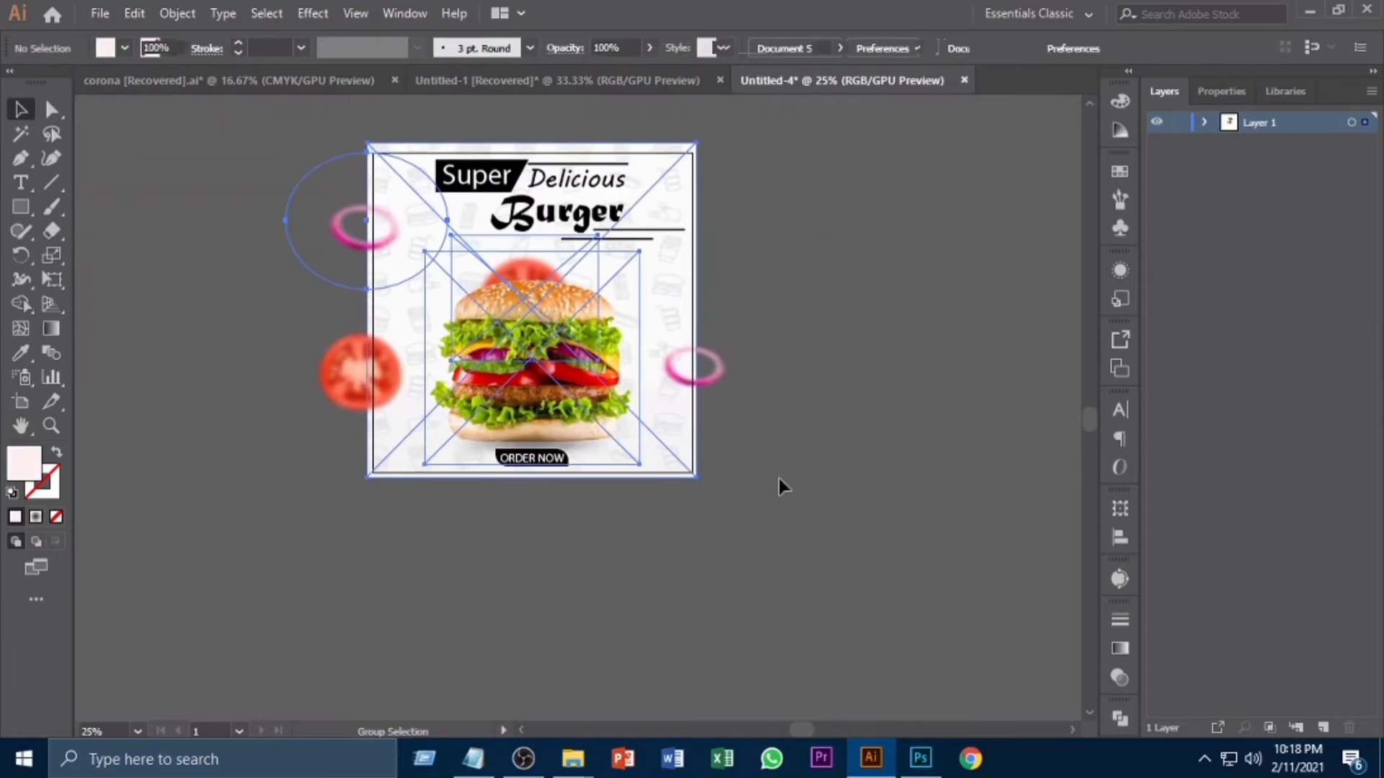
key(ctrl+plus)
scroll(1009, 532, down, 2)
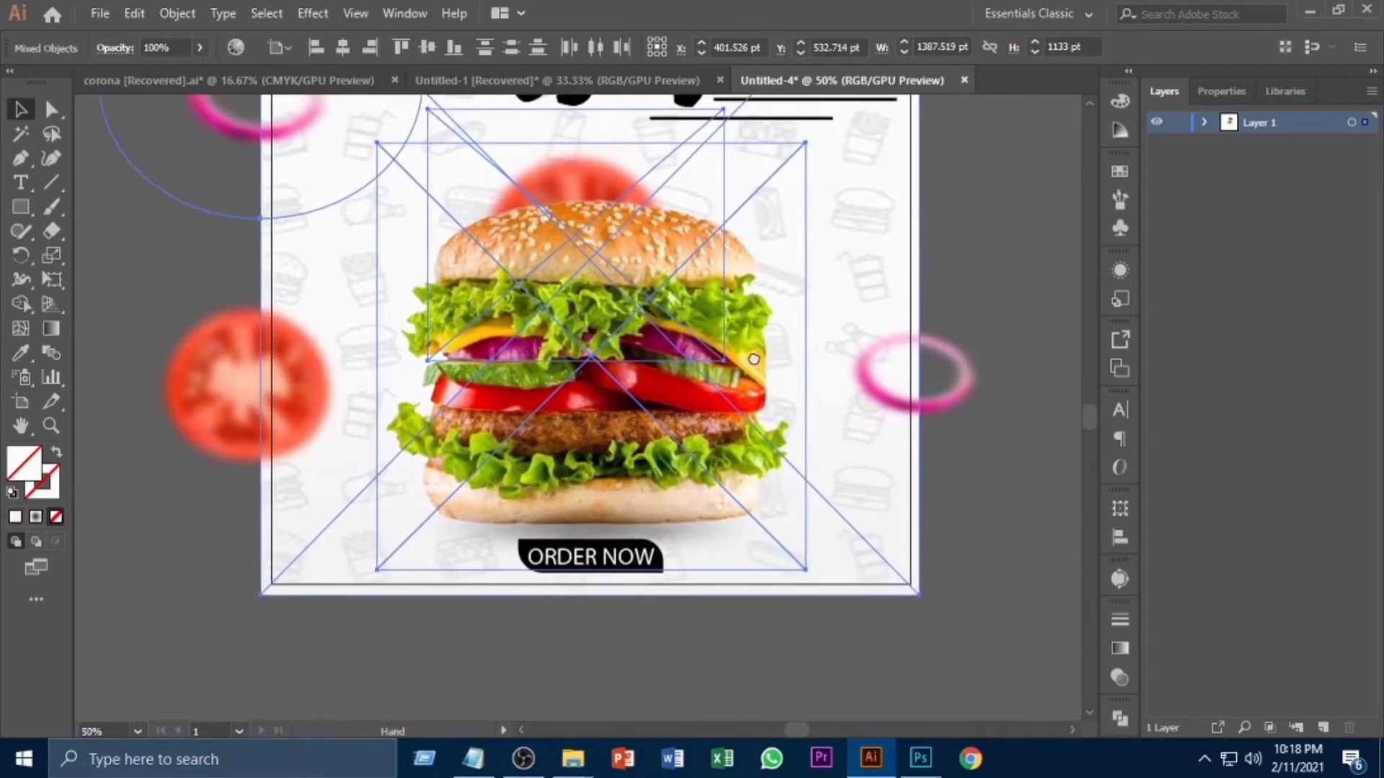
click(652, 416)
drag(639, 421, 633, 401)
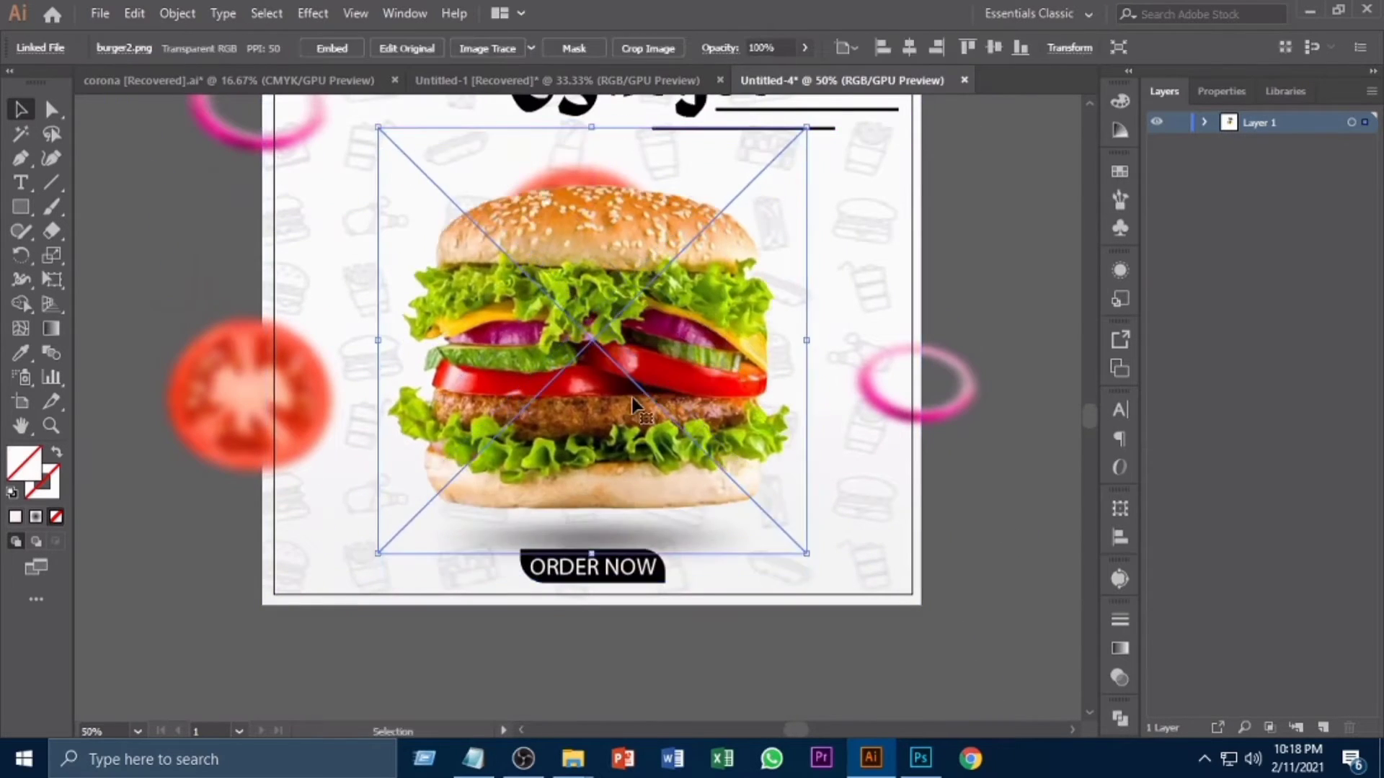
double_click(607, 546)
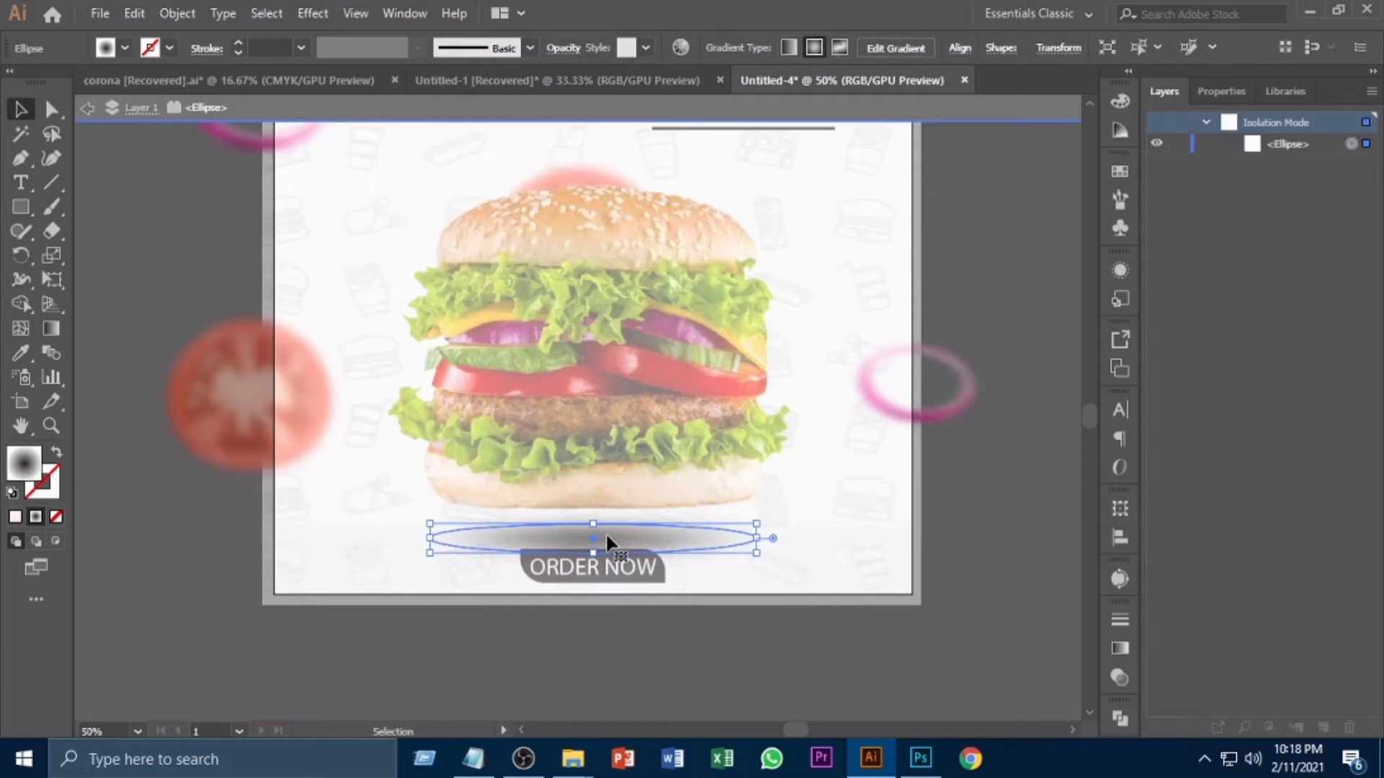
click(742, 609)
double_click(728, 169)
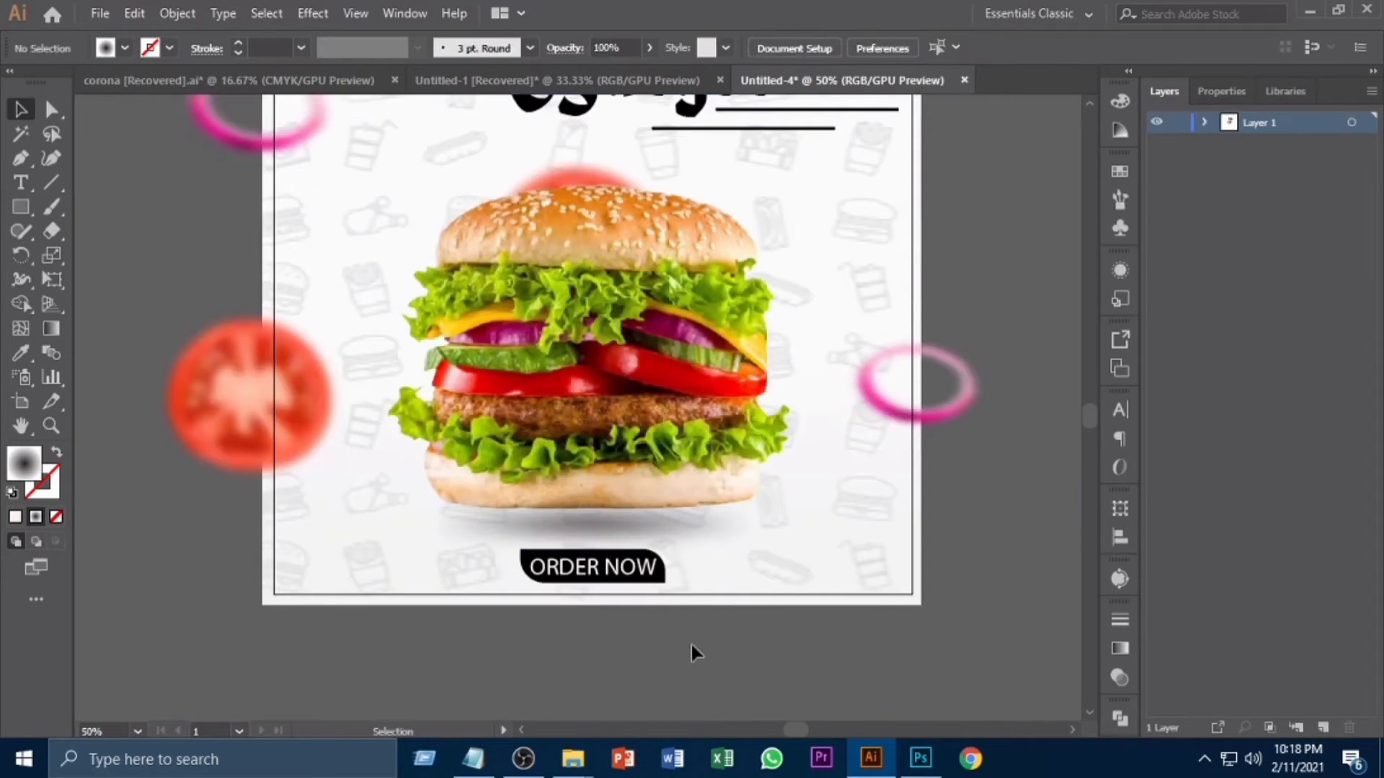
click(625, 529)
click(673, 638)
Lock the burger image and move the blurred tomato slice behind the bun slightly higher
click(679, 254)
key(ctrl+2)
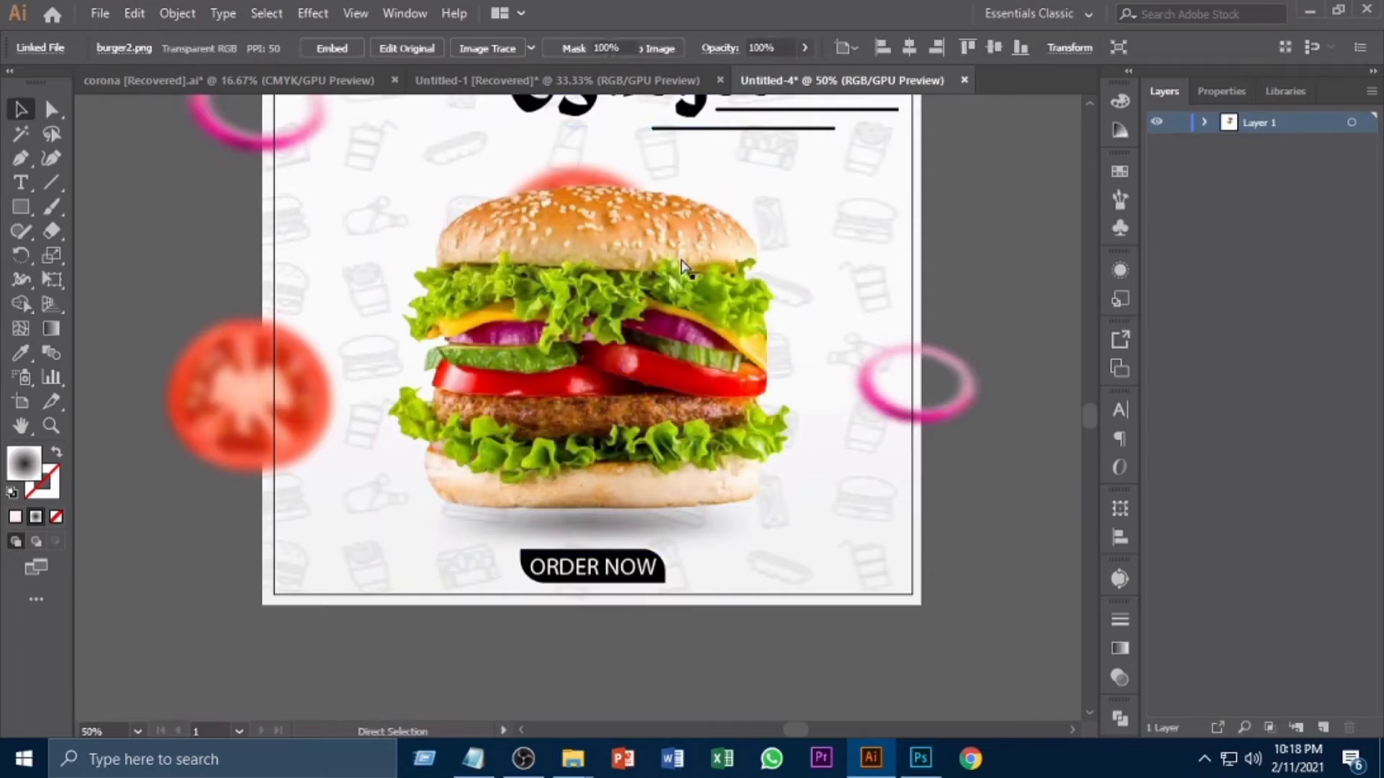
click(598, 181)
drag(586, 170, 587, 159)
drag(593, 167, 593, 148)
click(820, 197)
key(ctrl+minus)
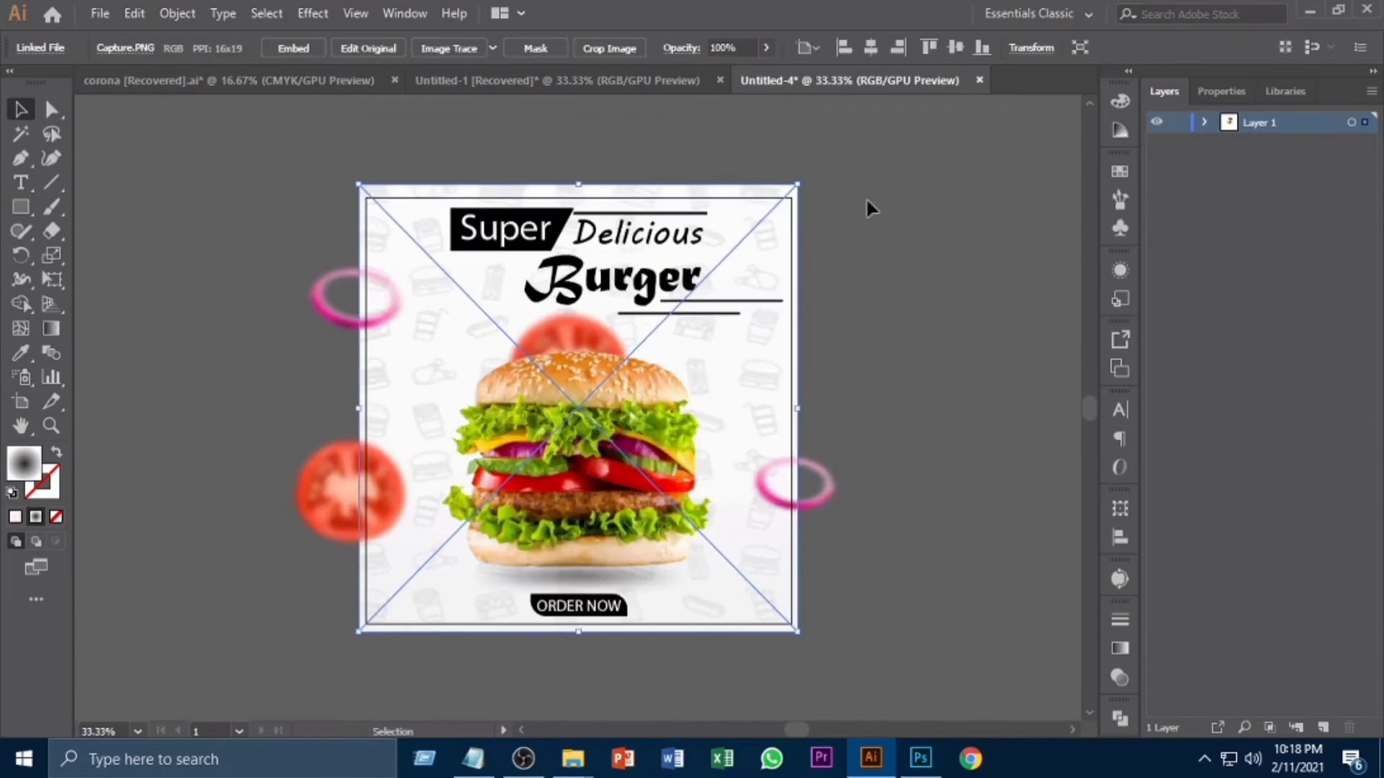
click(995, 417)
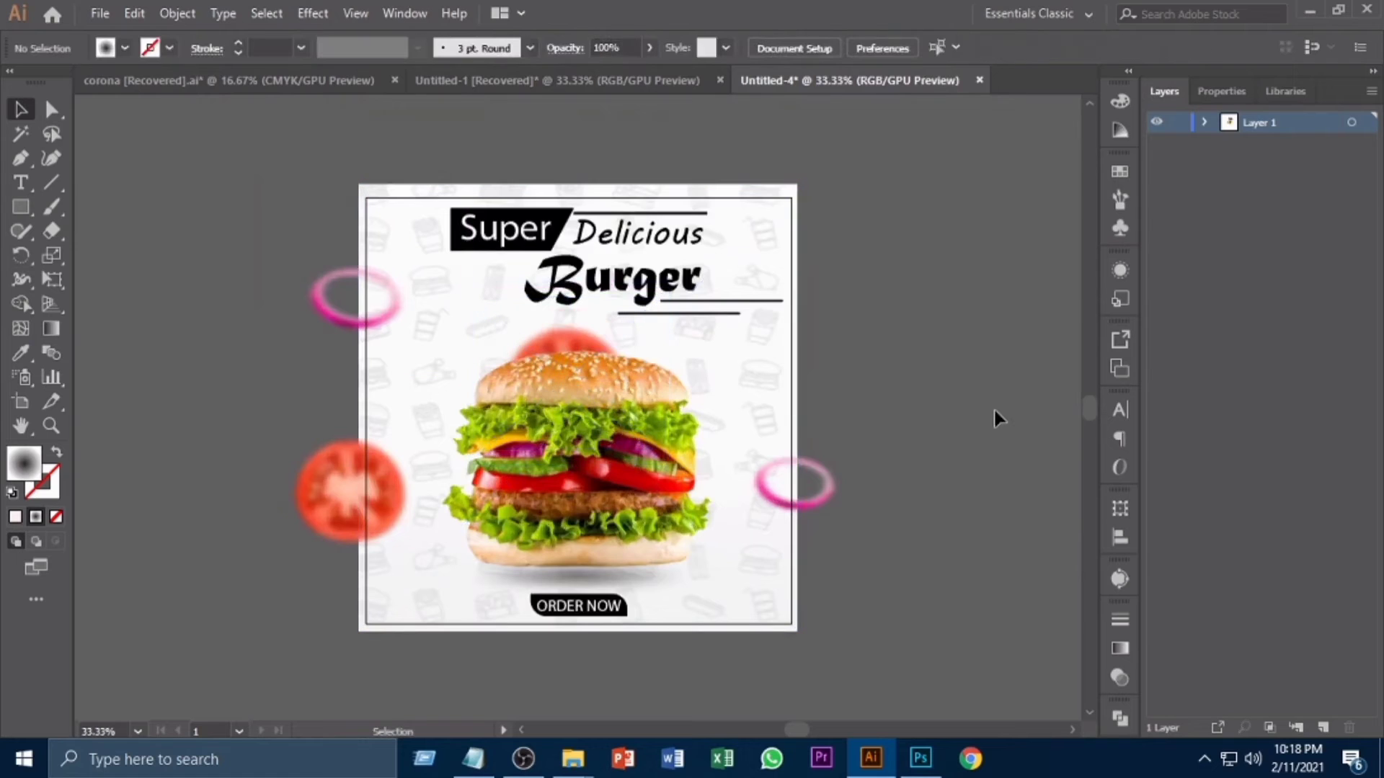
key(ctrl+a)
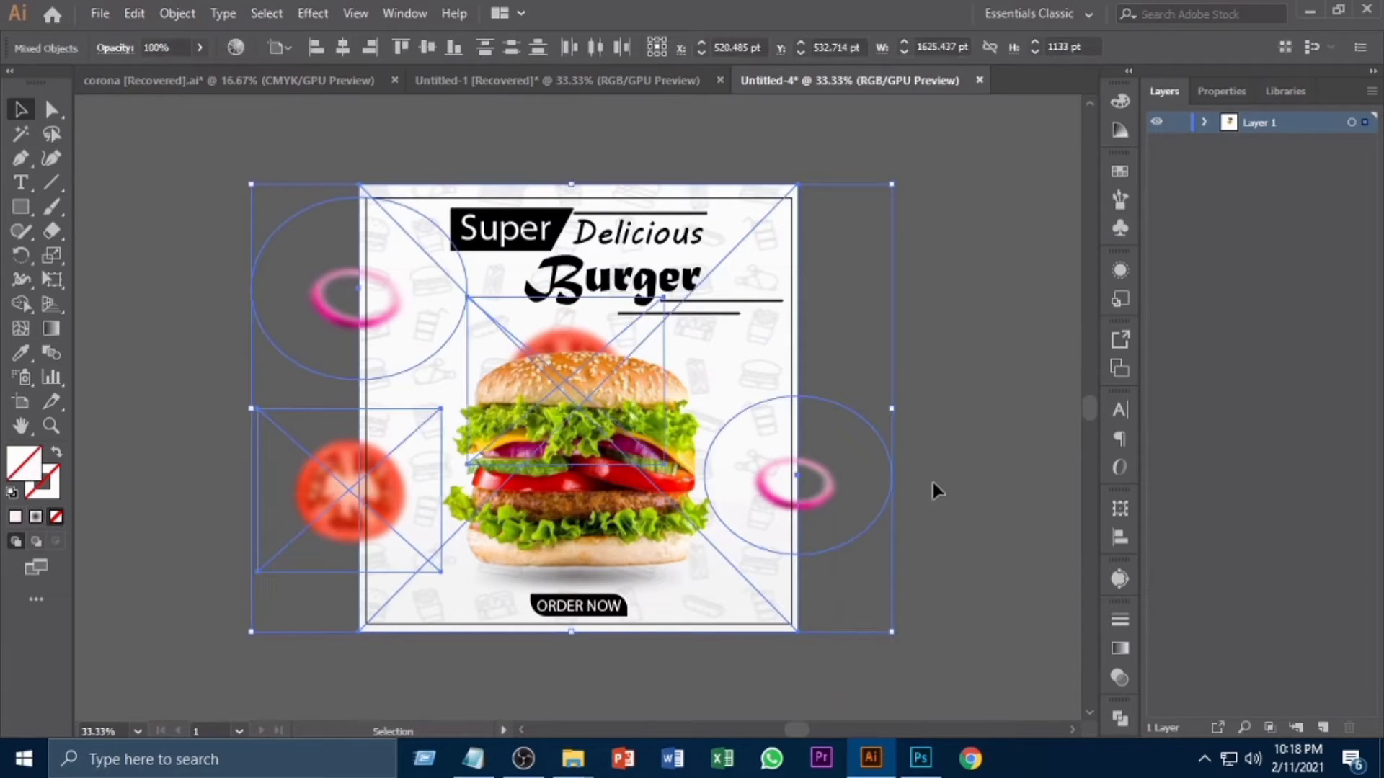
click(931, 478)
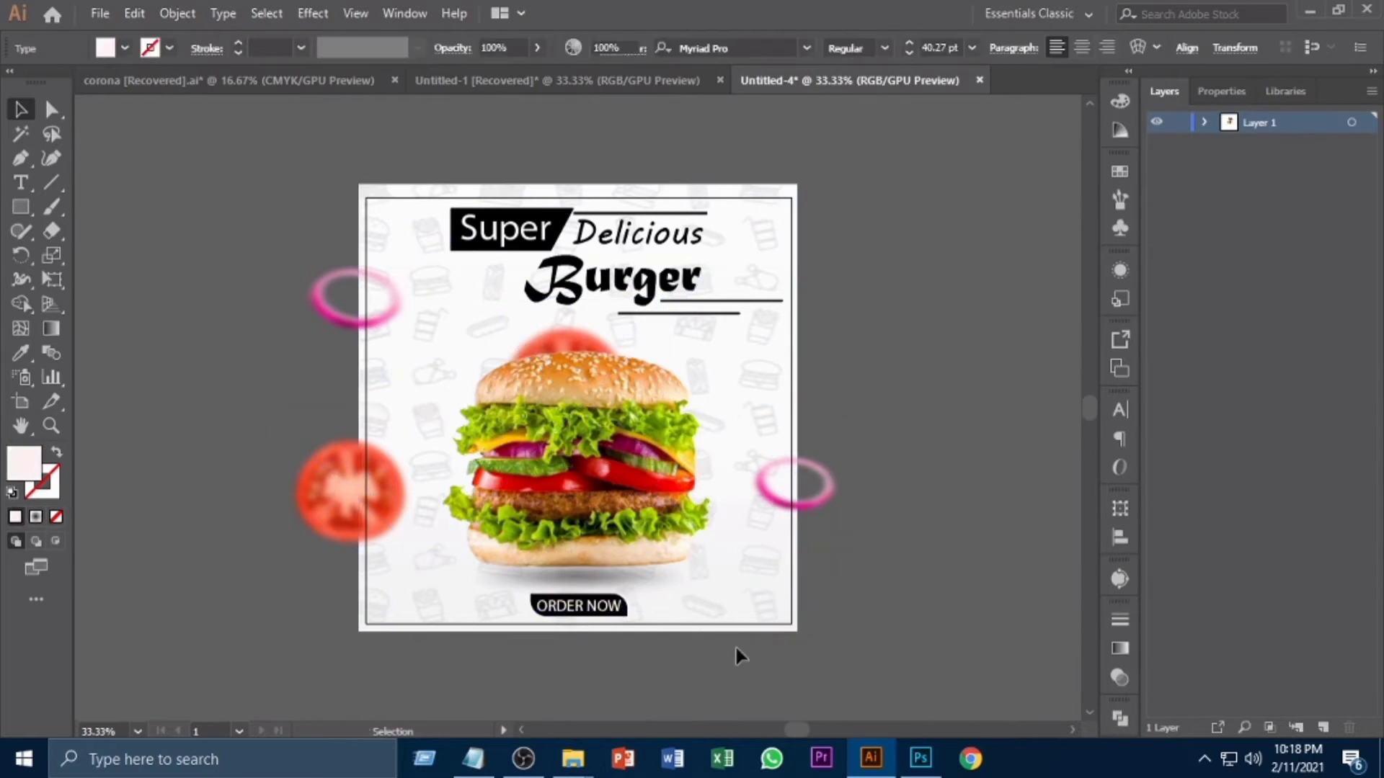
key(ctrl+plus)
key(ctrl+plus)
drag(583, 663, 613, 331)
key(ctrl+minus)
key(ctrl+minus)
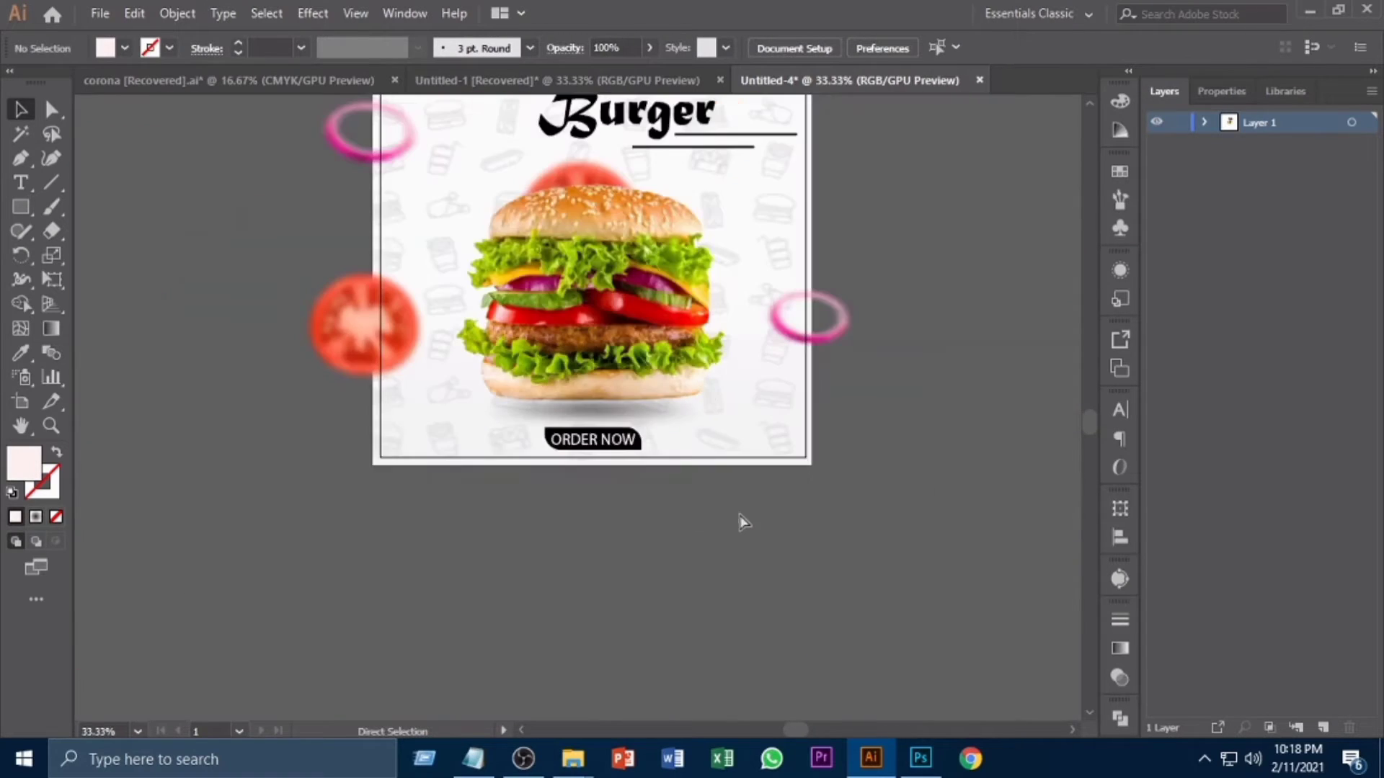
scroll(717, 494, up, 3)
Draw a small red-filled five-pointed star beside "Delicious" and place a copy of it on the outer side of "Super"
drag(24, 204, 123, 296)
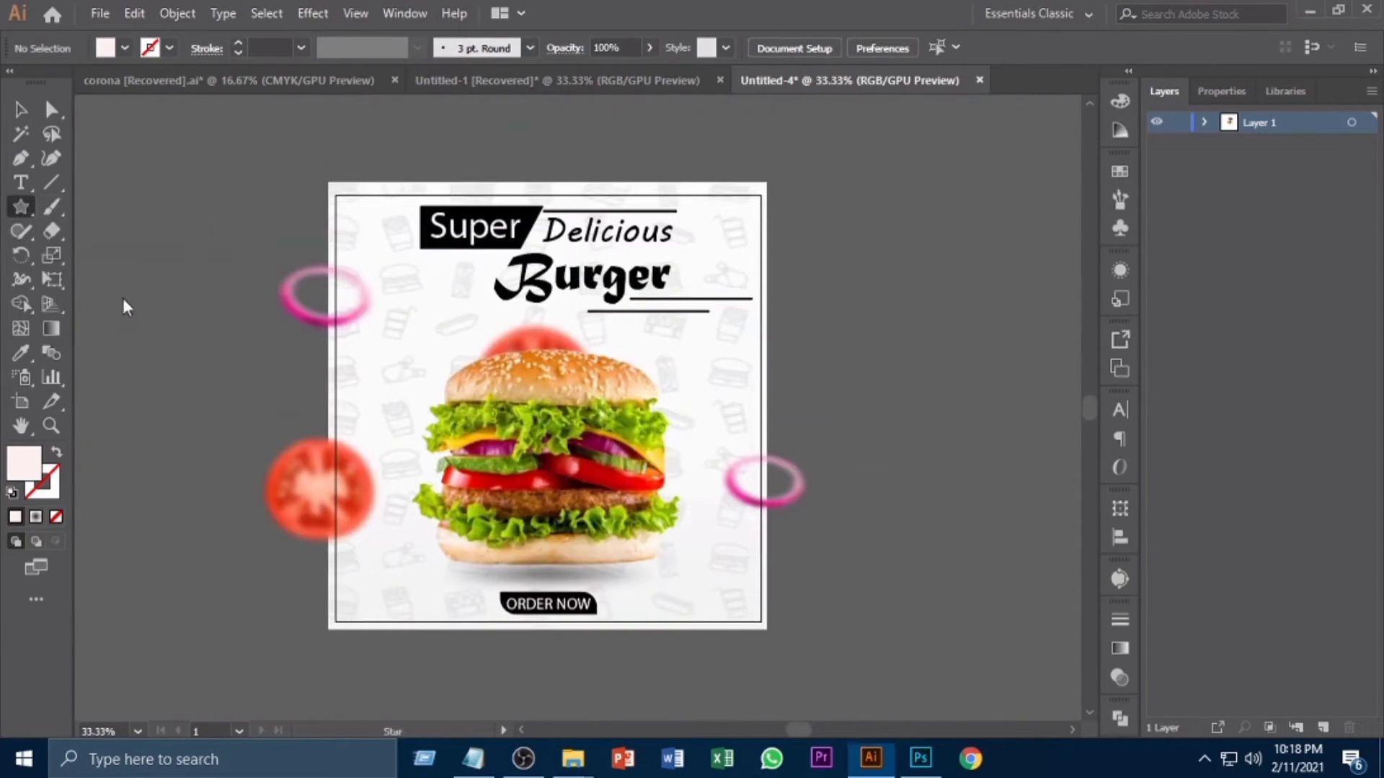
click(726, 47)
click(726, 48)
mouse_move(735, 272)
mouse_down()
mouse_move(742, 260)
mouse_move(738, 280)
mouse_up()
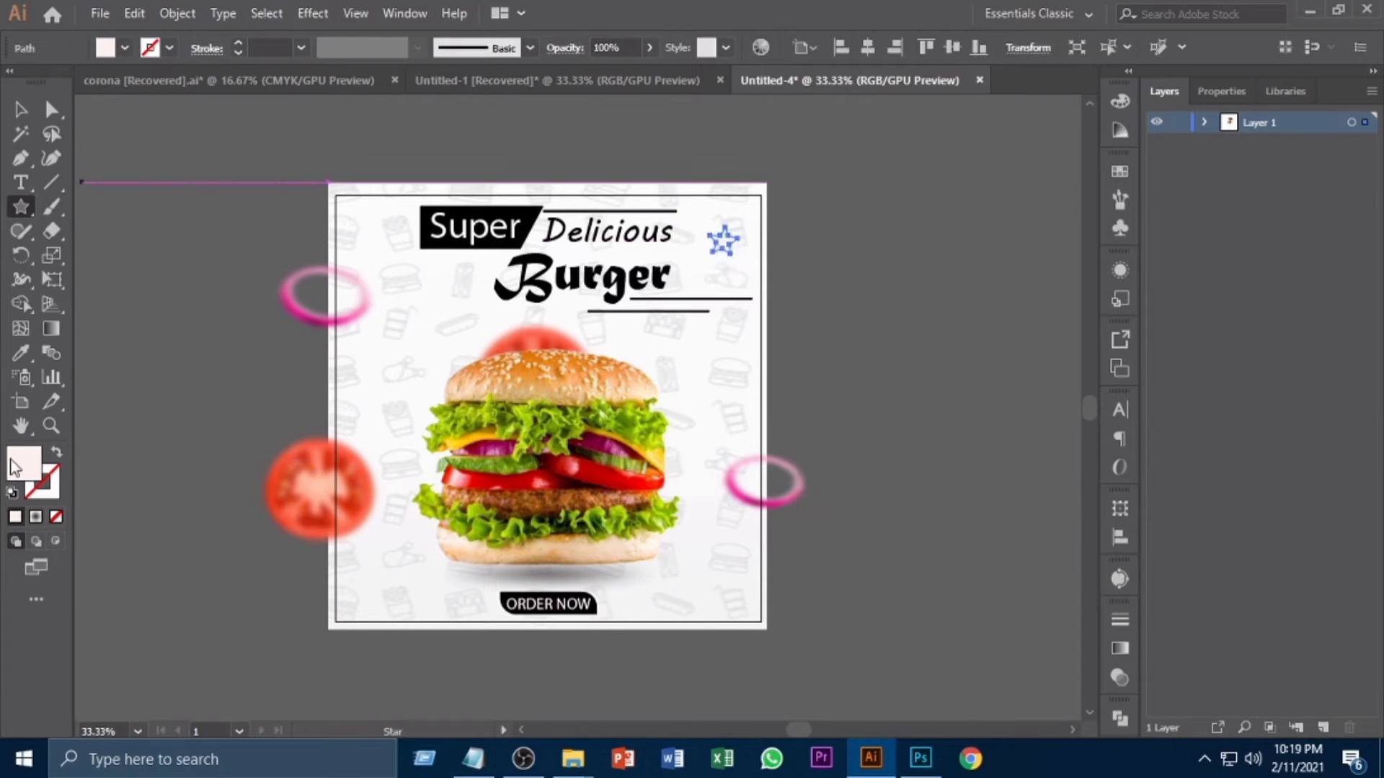
double_click(14, 469)
click(906, 406)
click(1159, 349)
click(21, 109)
drag(720, 247, 391, 234)
drag(456, 269, 465, 285)
click(467, 288)
click(425, 271)
click(450, 270)
click(441, 300)
click(430, 269)
click(444, 263)
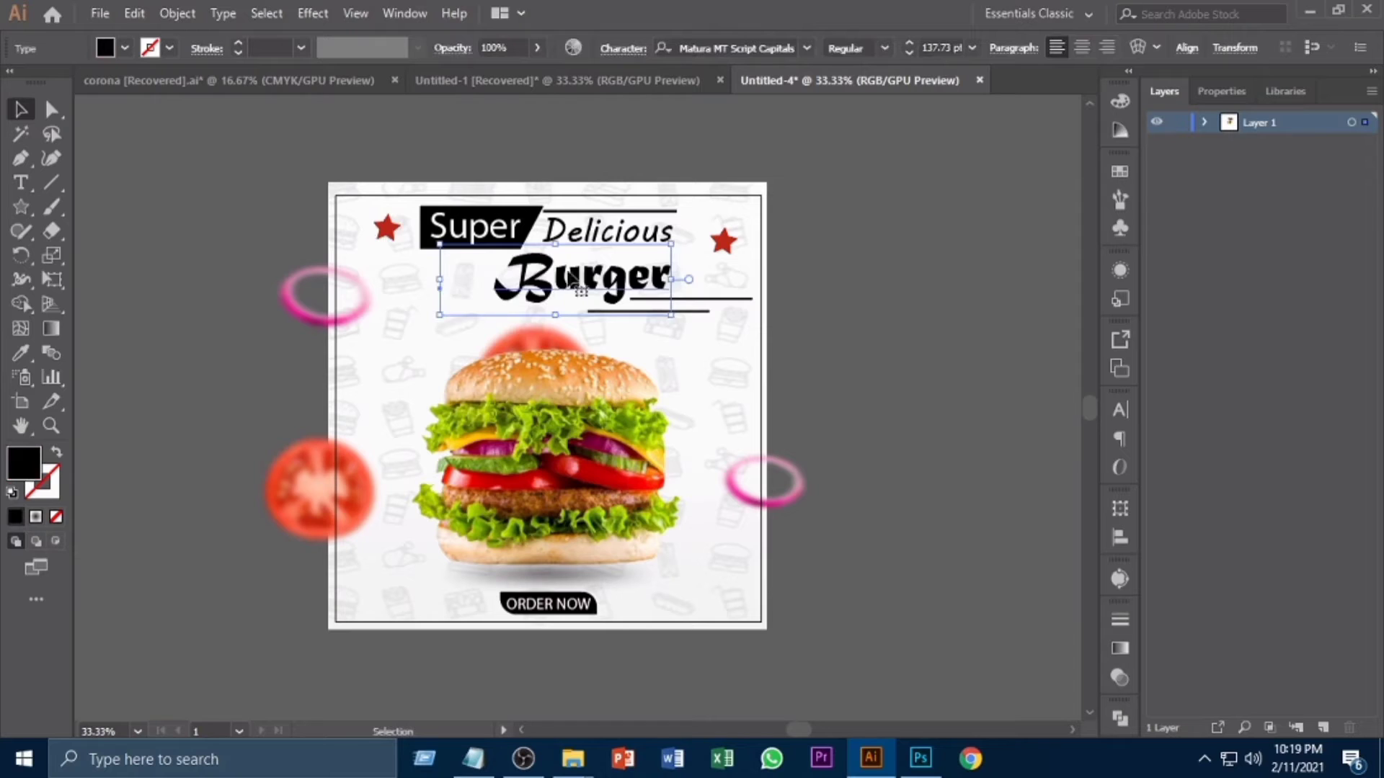
click(765, 311)
Copy the star beside "Super" to the empty area before "Burger" and shrink the copy
key(ctrl+plus)
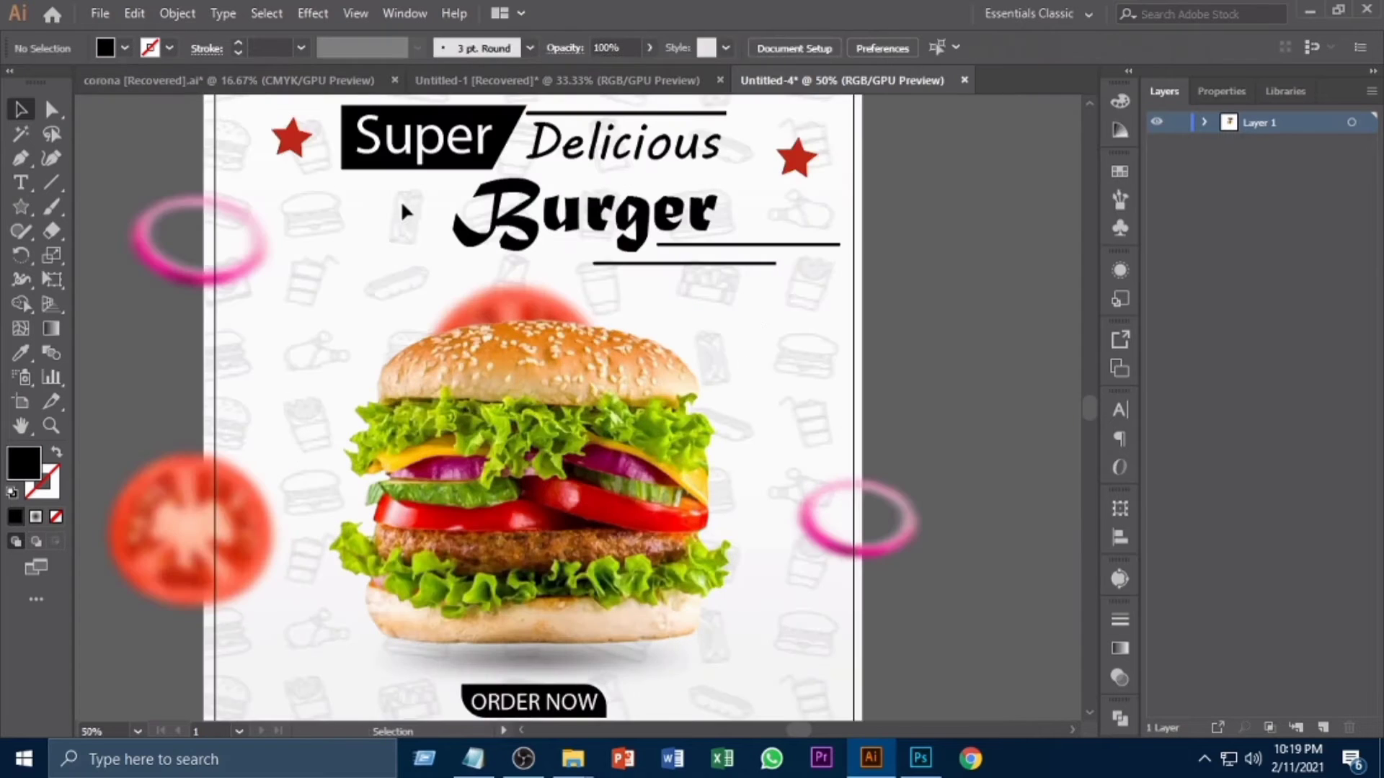
scroll(397, 210, up, 1)
drag(293, 166, 381, 257)
click(384, 265)
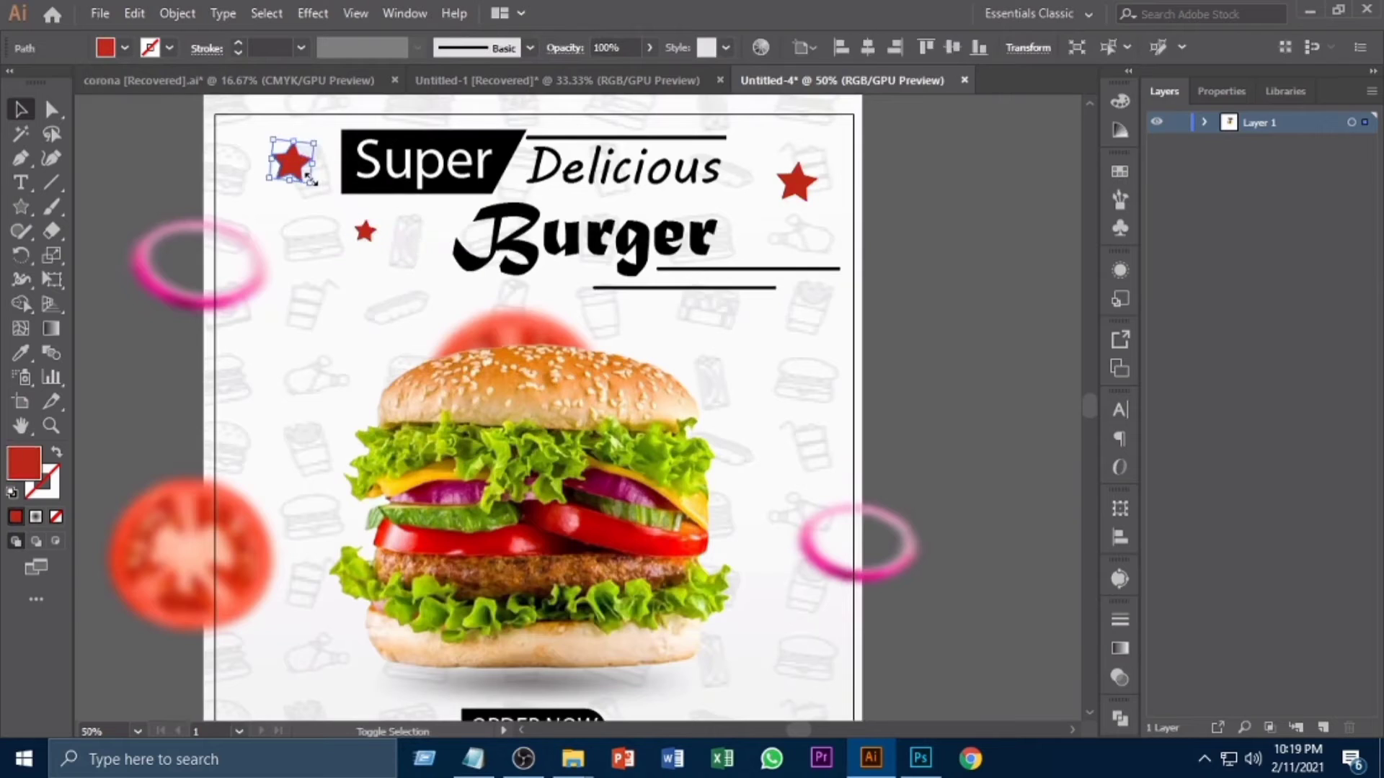
Move the stars closer around the headline and copy the small star to just after "Burger"
drag(296, 169, 308, 144)
drag(797, 183, 738, 143)
drag(370, 227, 405, 216)
drag(406, 217, 757, 246)
Nudge the two black lines beneath "Burger" slightly closer together
click(746, 284)
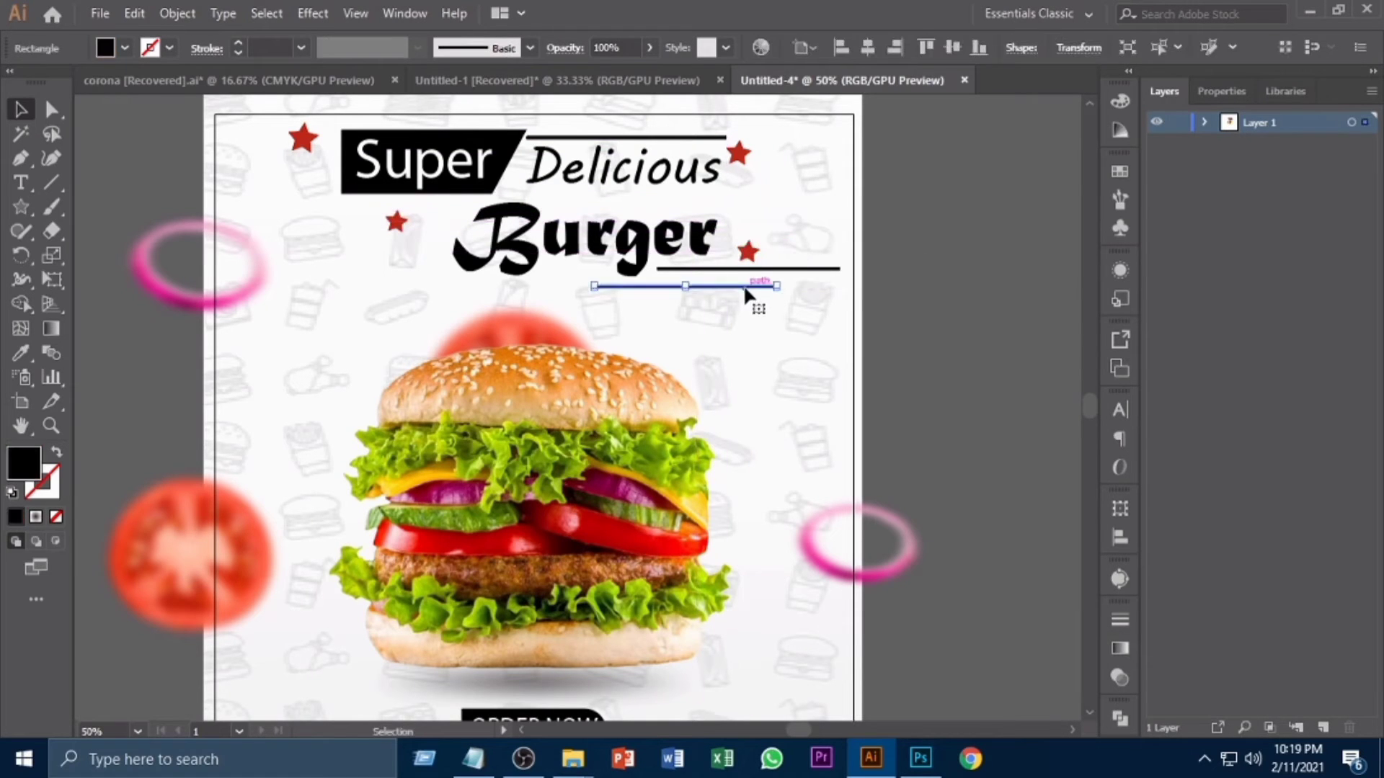
click(727, 269)
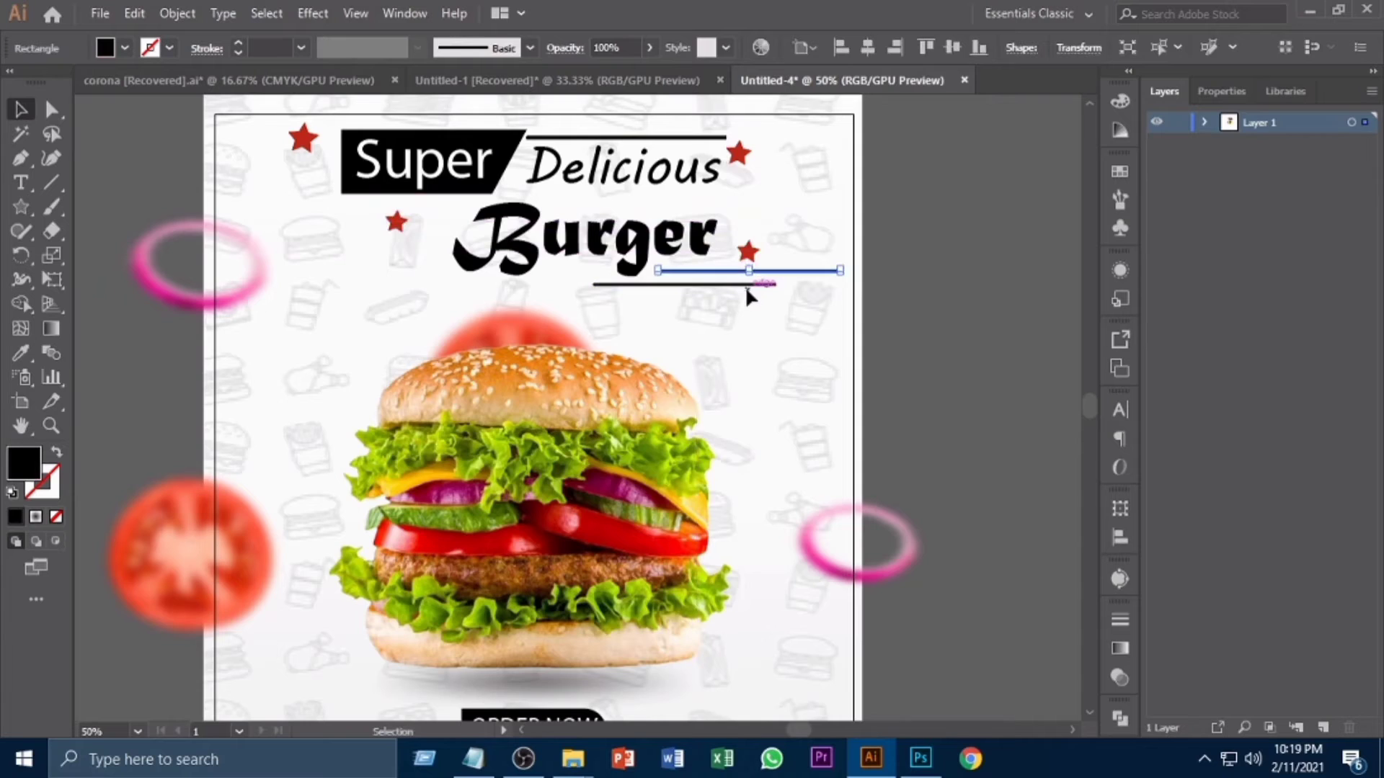
key(ctrl+equal)
key(ctrl+minus)
key(ctrl+minus)
key(ctrl+minus)
drag(724, 413, 803, 324)
key(ctrl+equal)
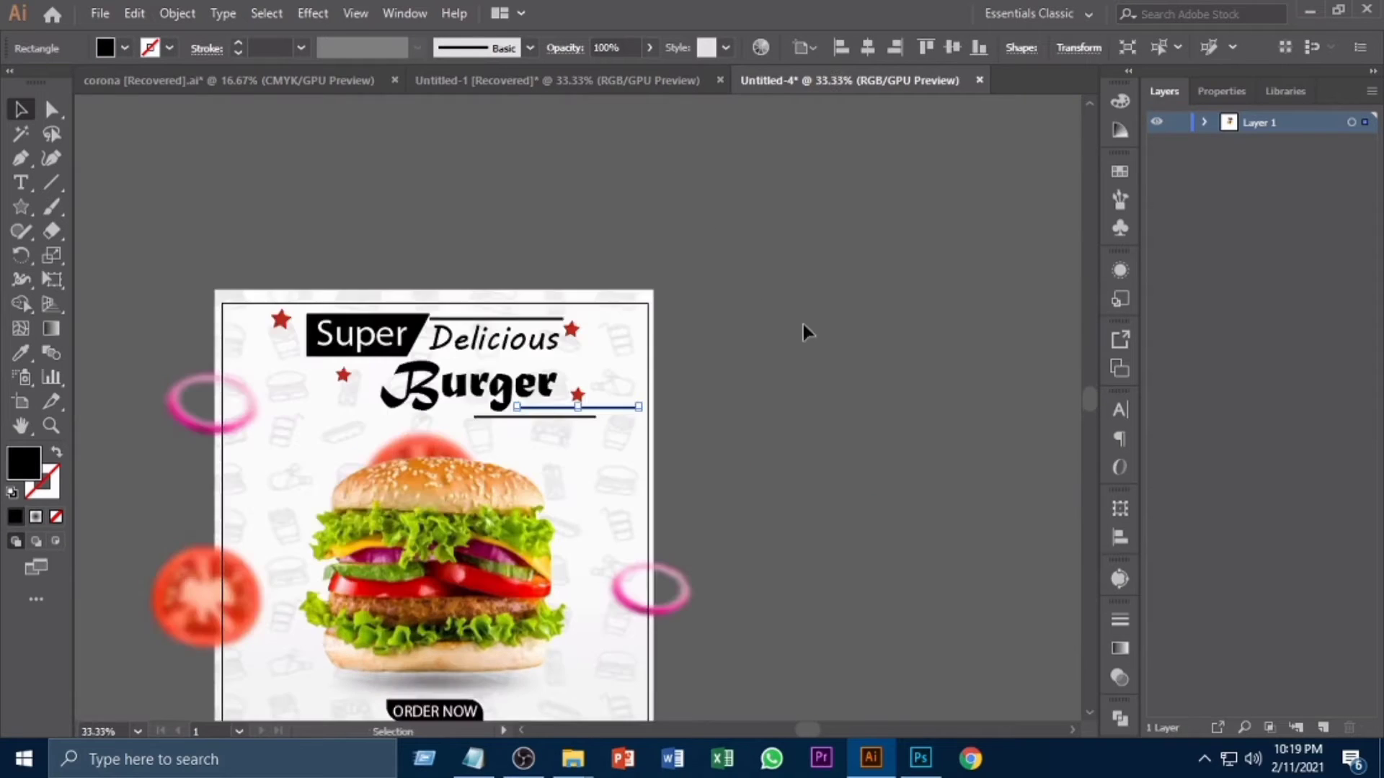
drag(665, 482, 777, 345)
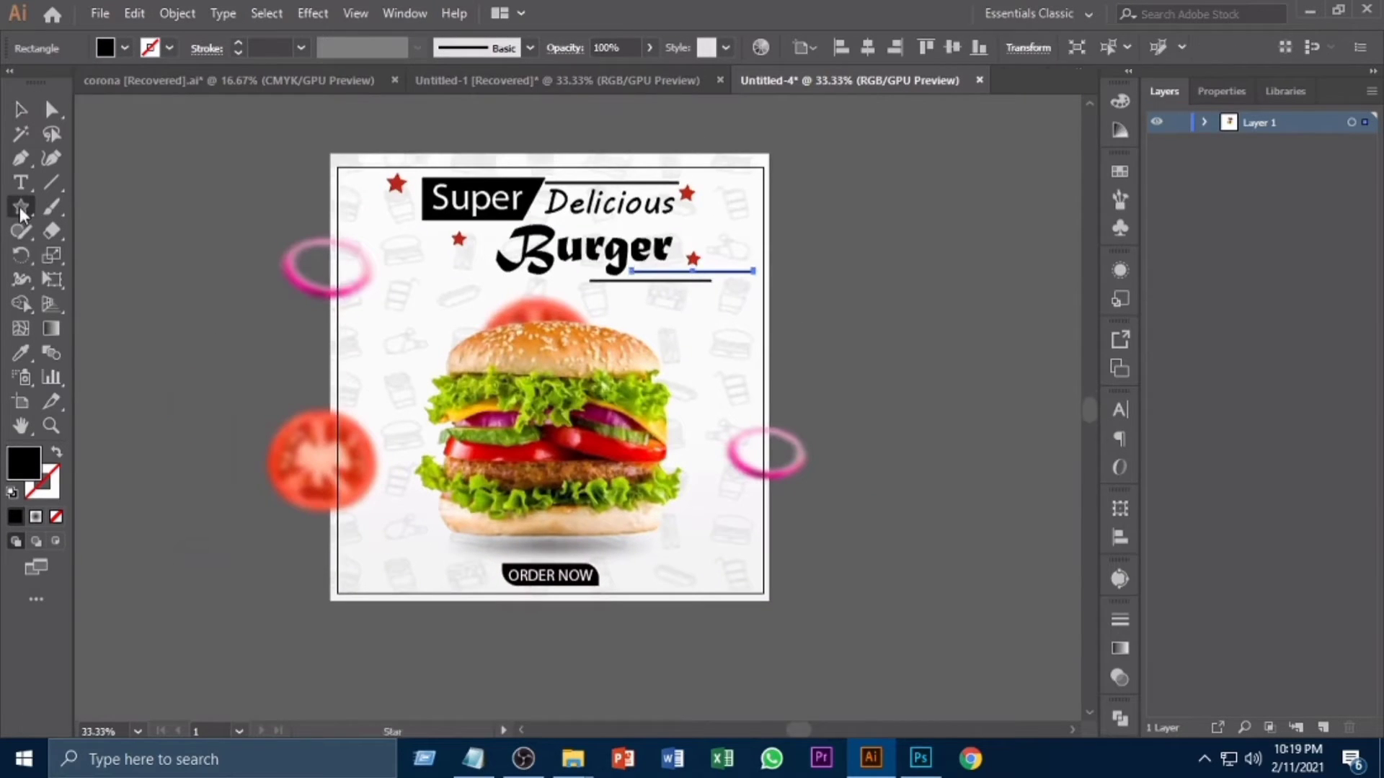
Draw a circle about 223 pt in diameter beside the artboard and fill it with red sampled from the burger's tomato
drag(21, 207, 108, 255)
drag(675, 304, 834, 347)
key(v)
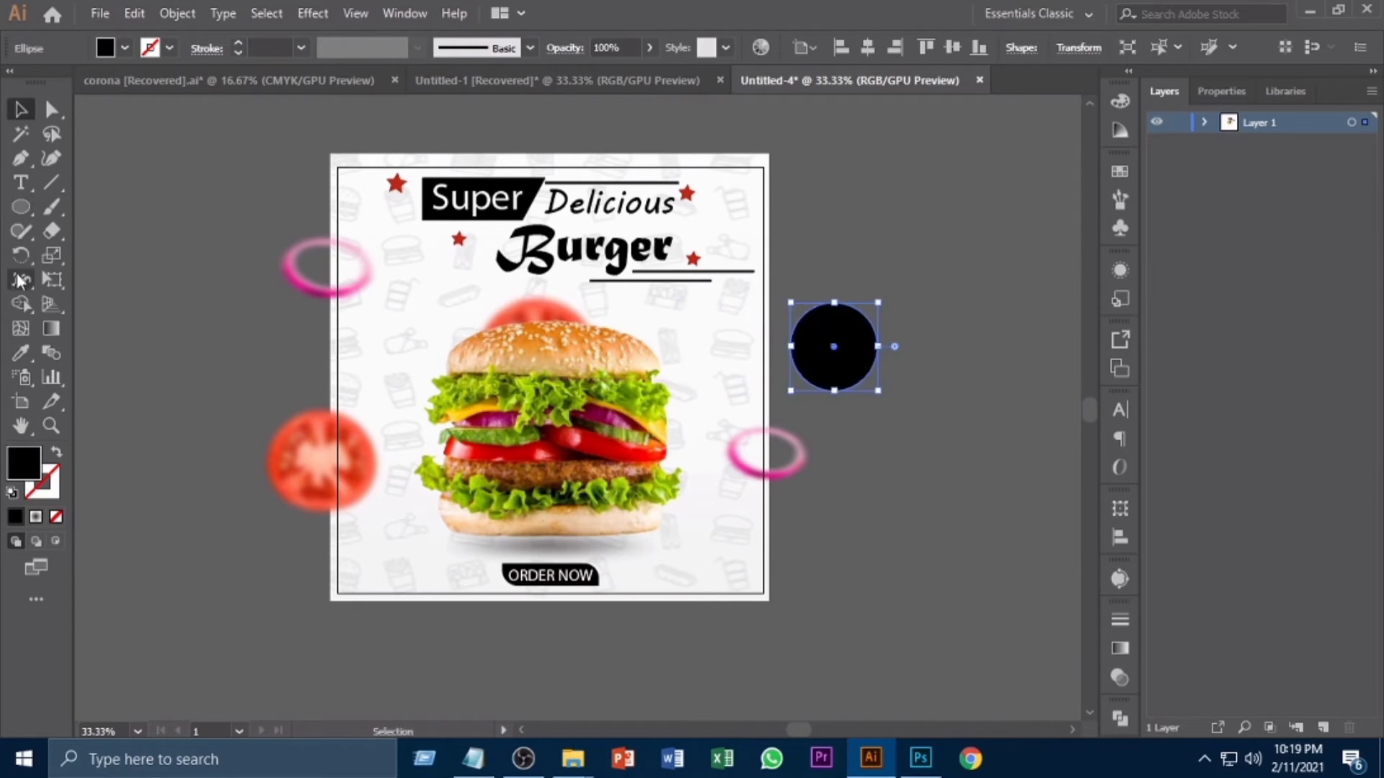
click(24, 353)
click(619, 441)
click(21, 113)
drag(1008, 500, 898, 490)
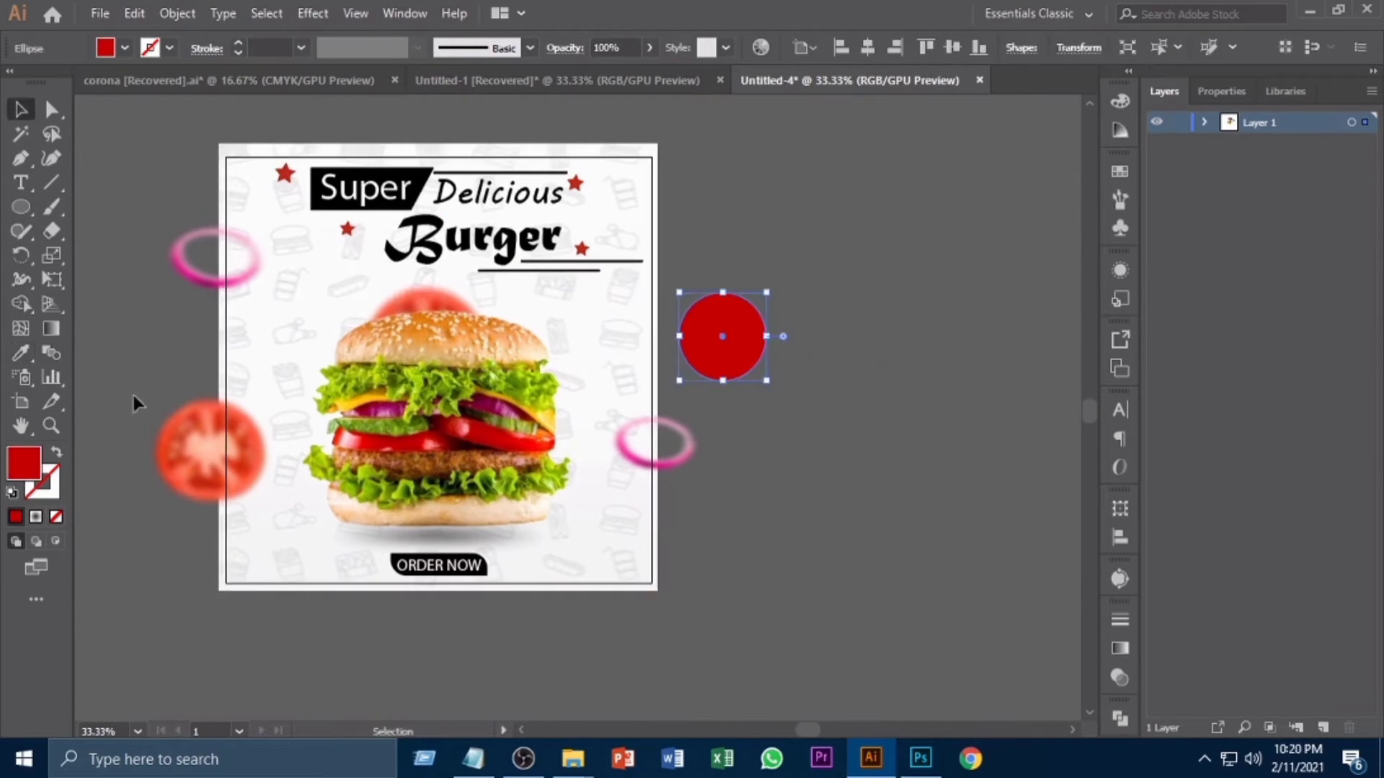
Add the two-line text "20% OFF", scale it down to 65.37 pt and place it on the red circle
click(22, 182)
click(791, 431)
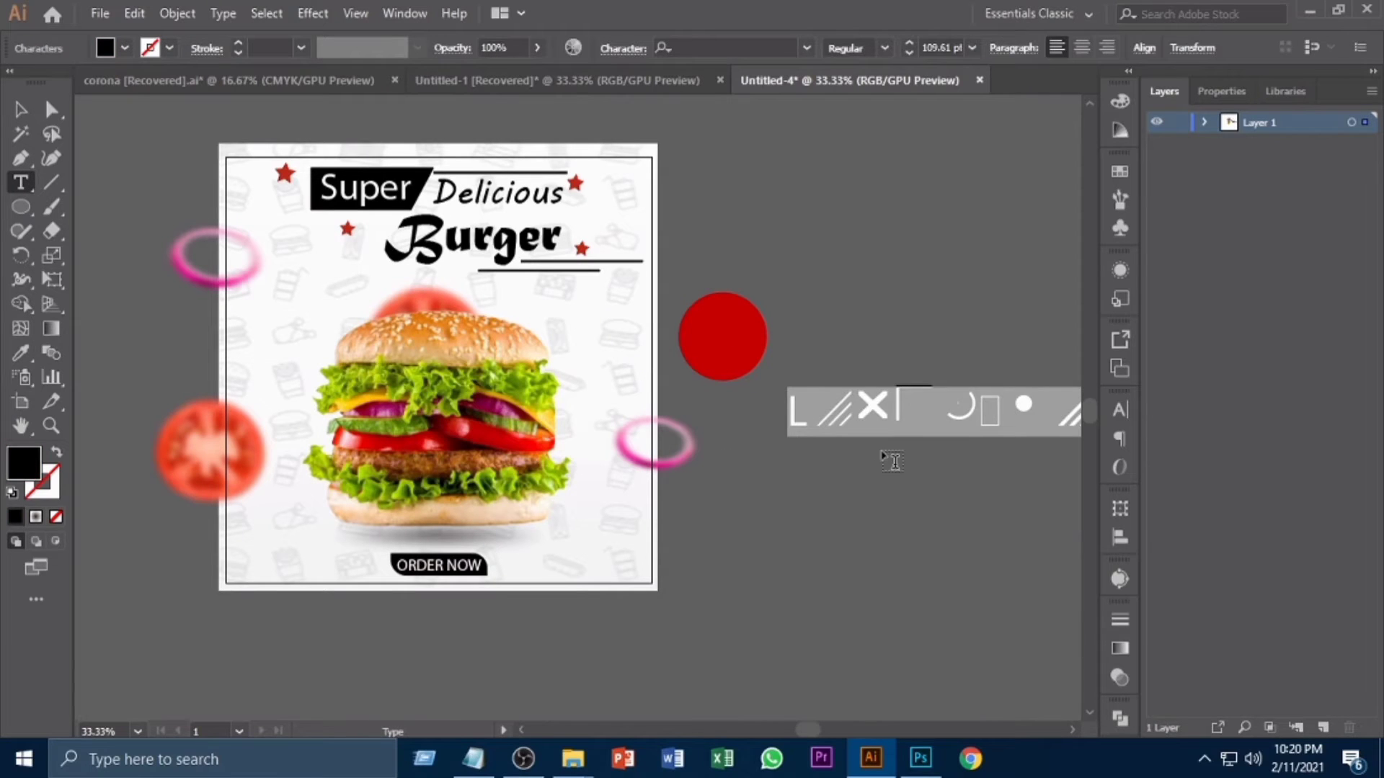
key(BackSpace)
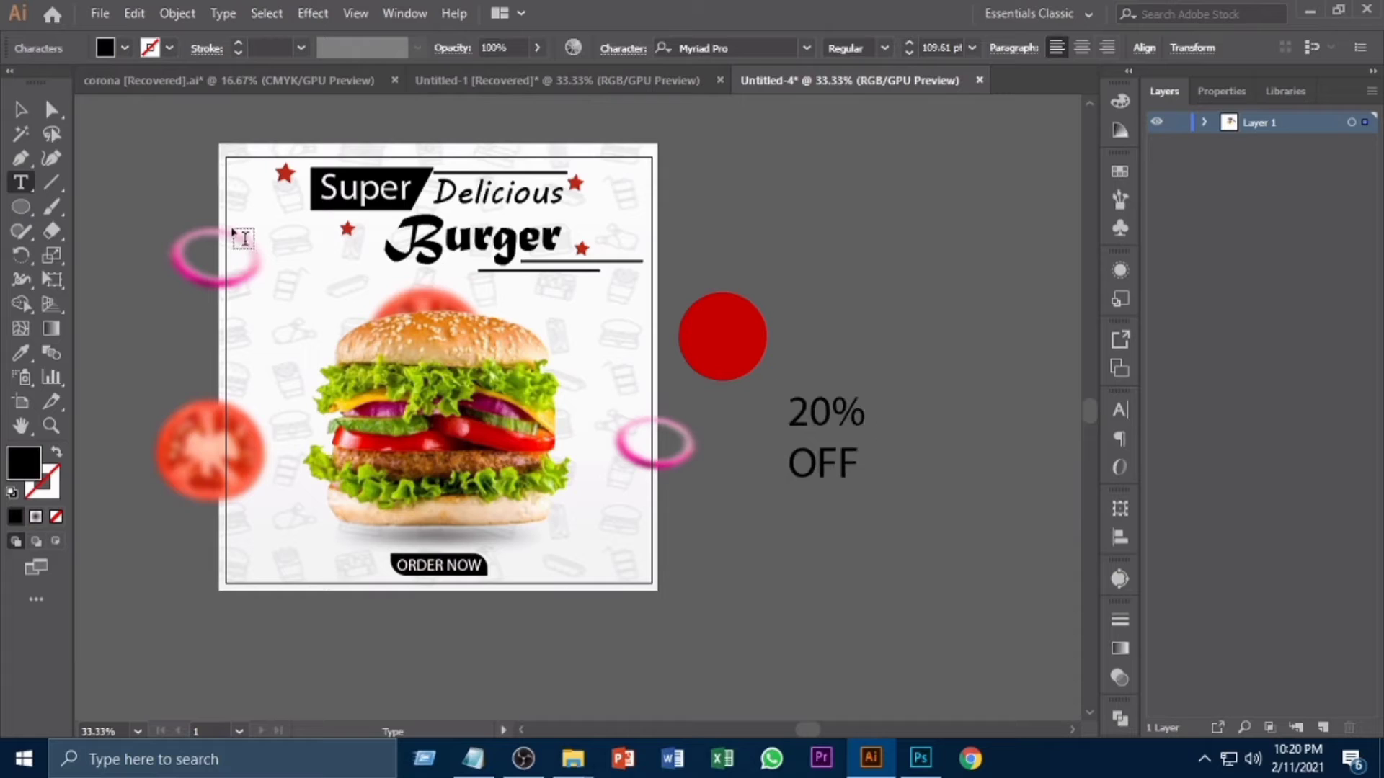
click(22, 111)
drag(834, 468, 752, 374)
click(795, 405)
Change the font of "20%" to MV Boli and shift the text sideways to centre it on the red circle
key(ctrl+plus)
key(ctrl+plus)
drag(939, 280, 750, 308)
double_click(827, 324)
click(747, 46)
scroll(748, 46, up, 2)
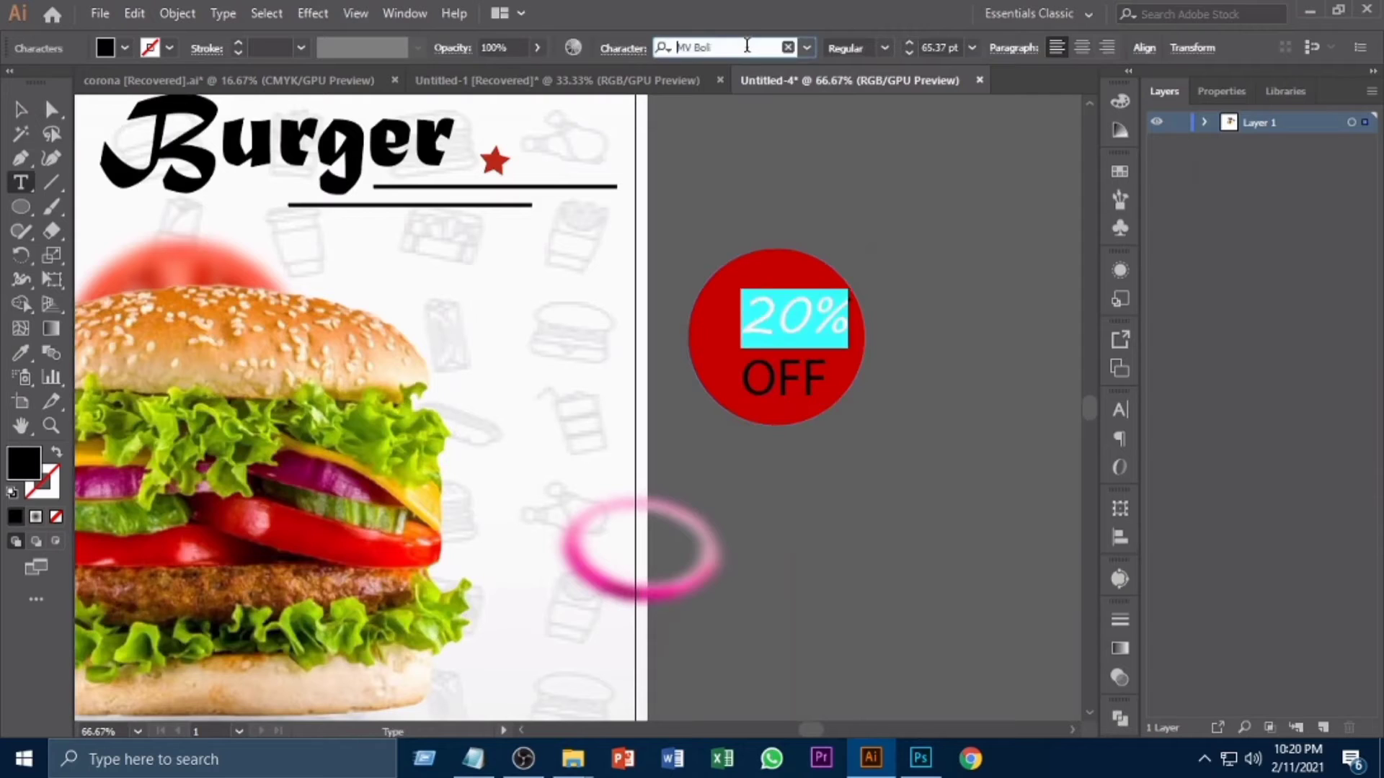
click(19, 131)
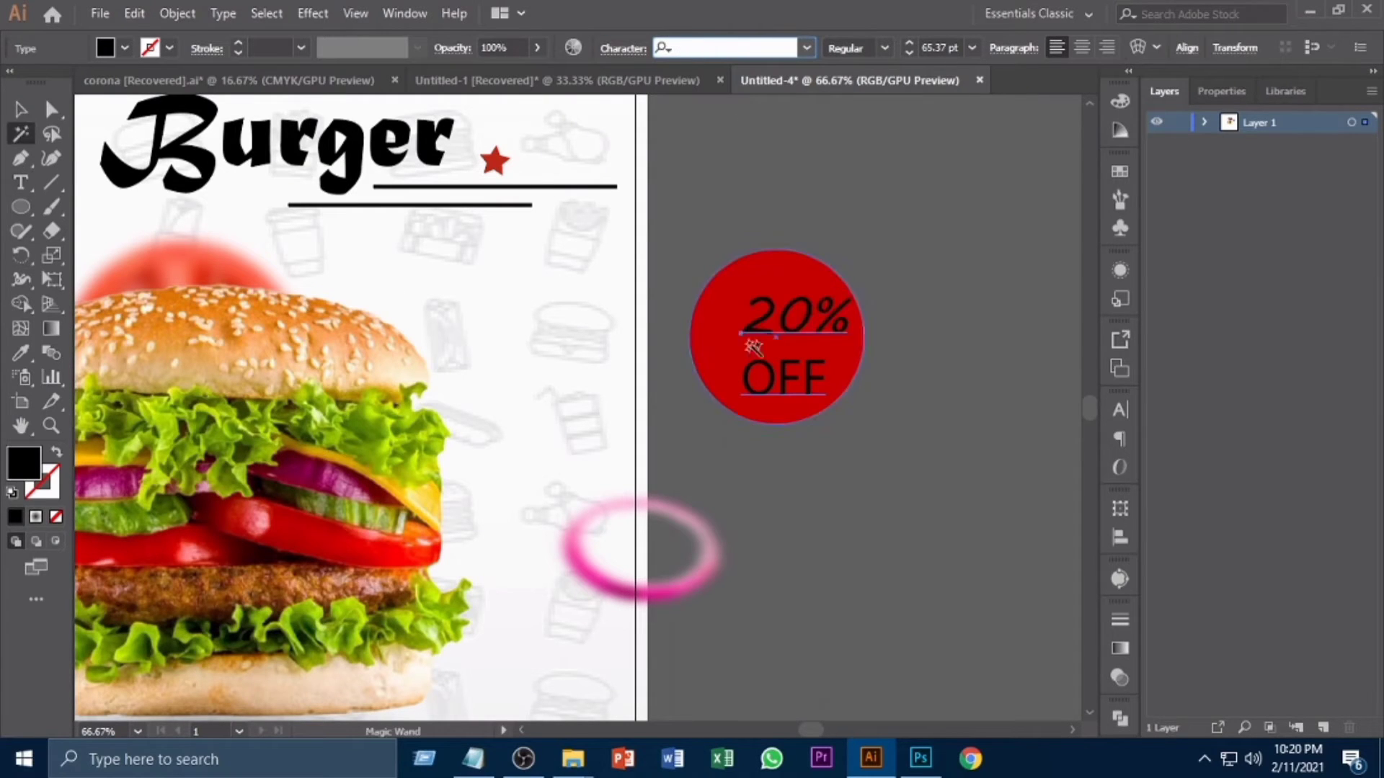
click(20, 109)
drag(813, 378, 728, 371)
Set the word "OFF" on the red circle in Montserrat SemiBold
double_click(814, 382)
click(806, 48)
scroll(829, 360, up, 1)
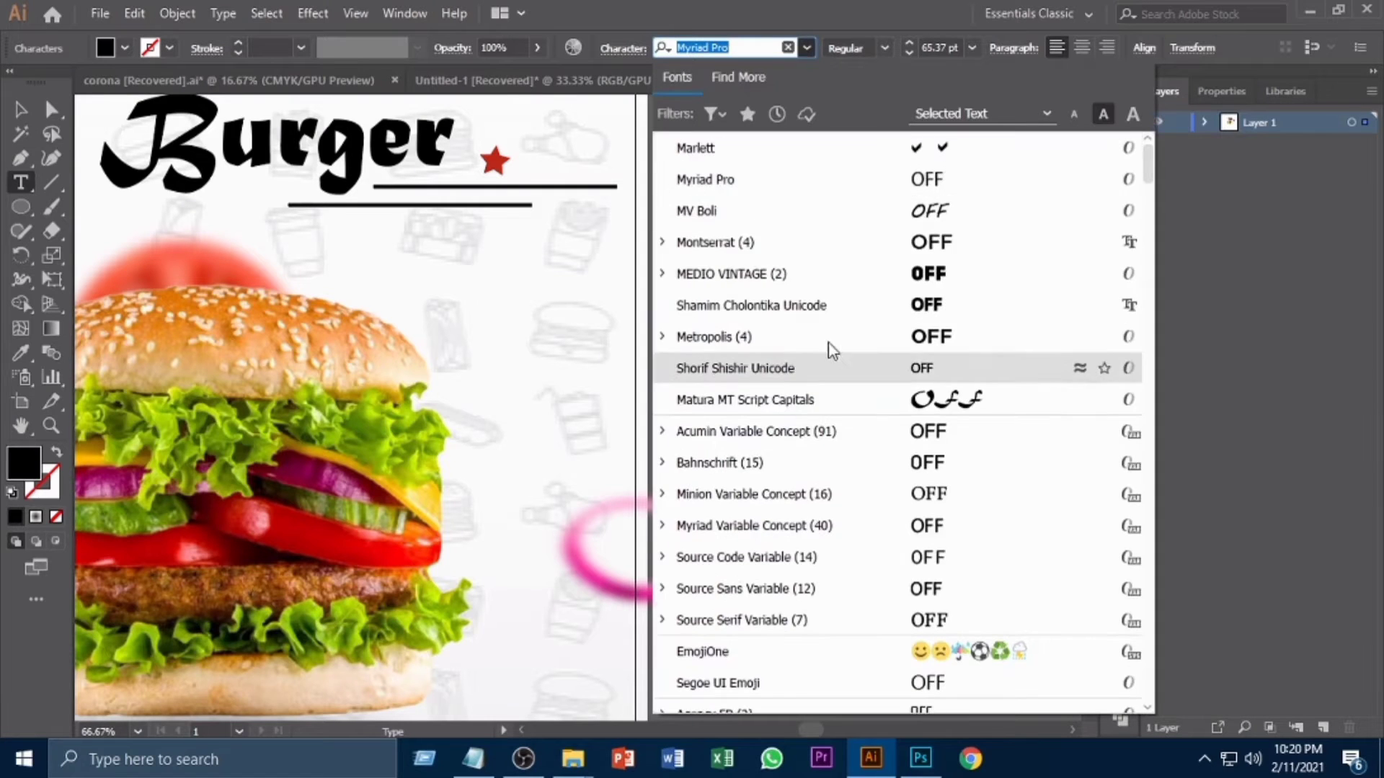
click(736, 248)
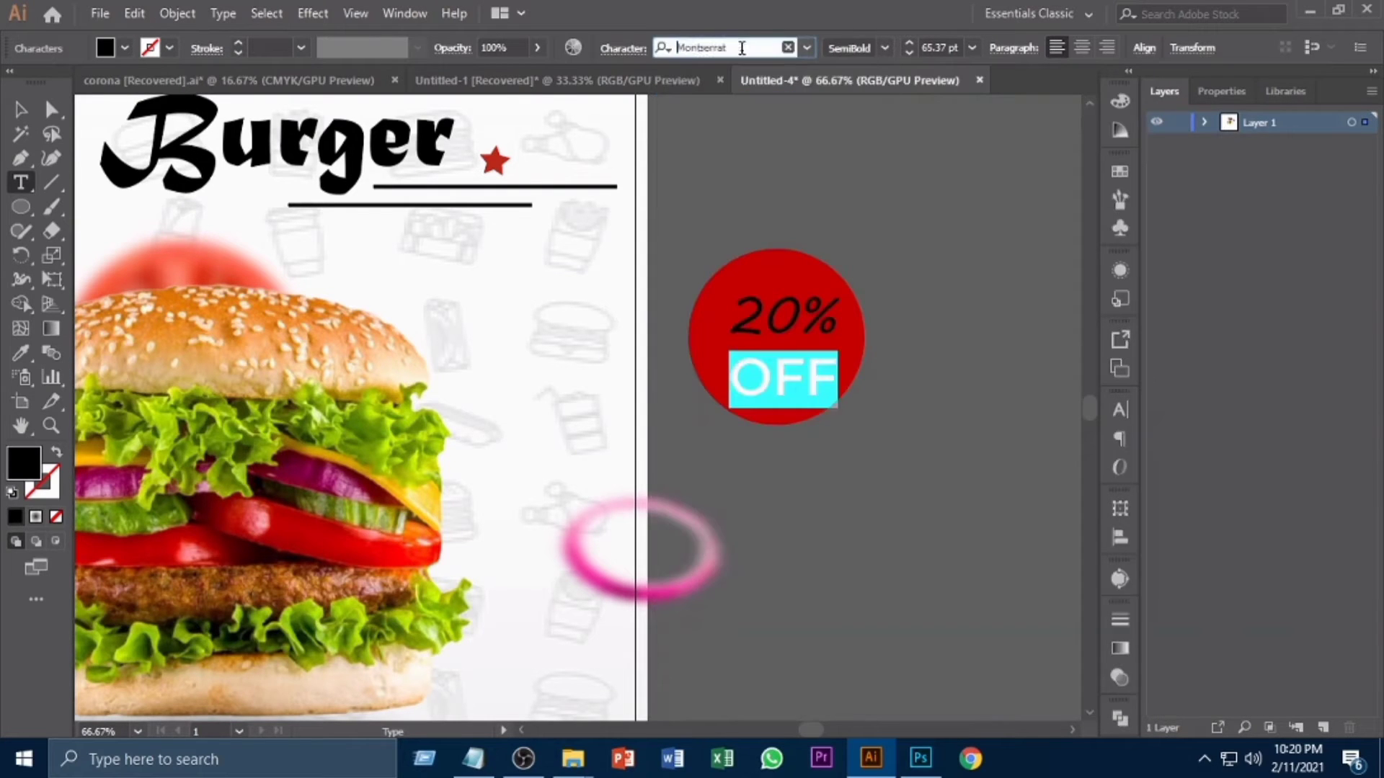
click(51, 109)
click(807, 419)
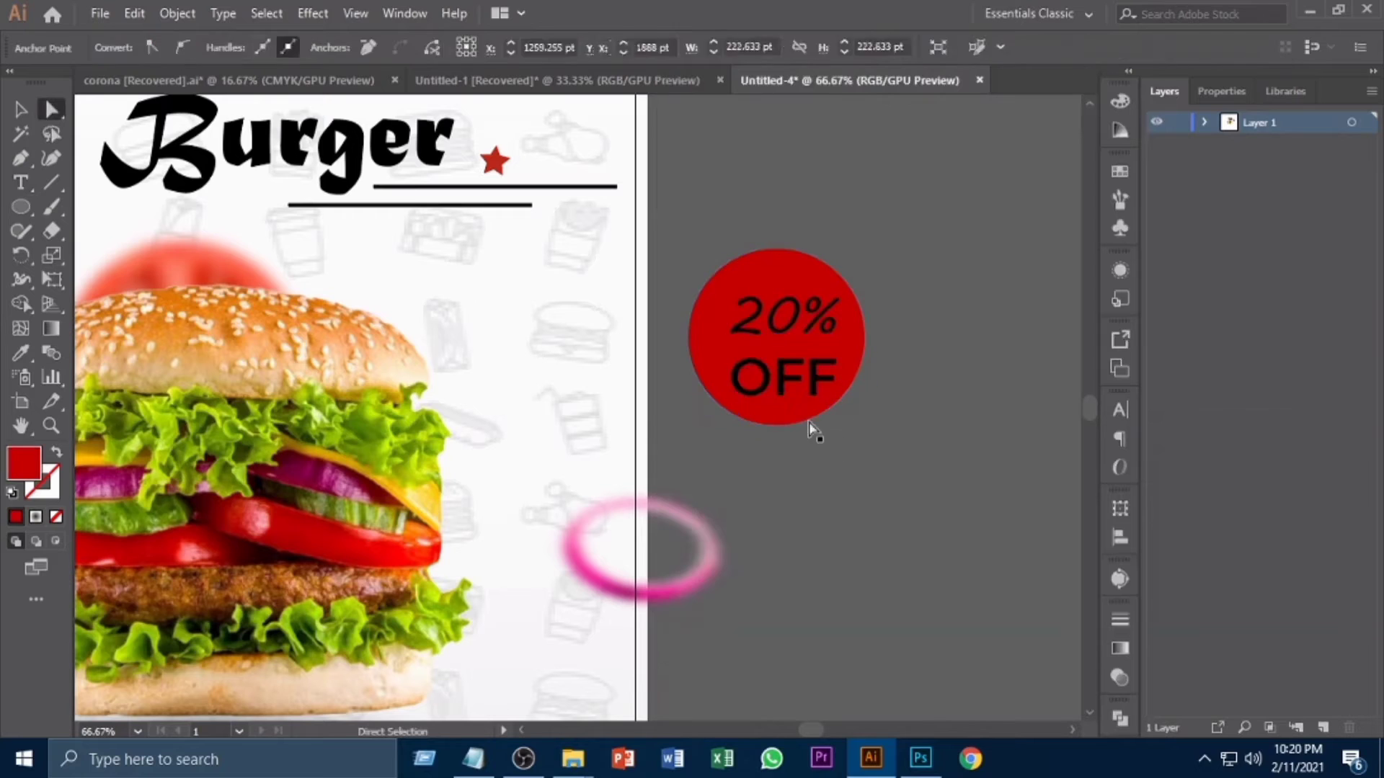
Change the fill of the "20% OFF" text to near-white, f9f9f9
click(782, 382)
click(21, 109)
double_click(35, 465)
drag(688, 350, 661, 347)
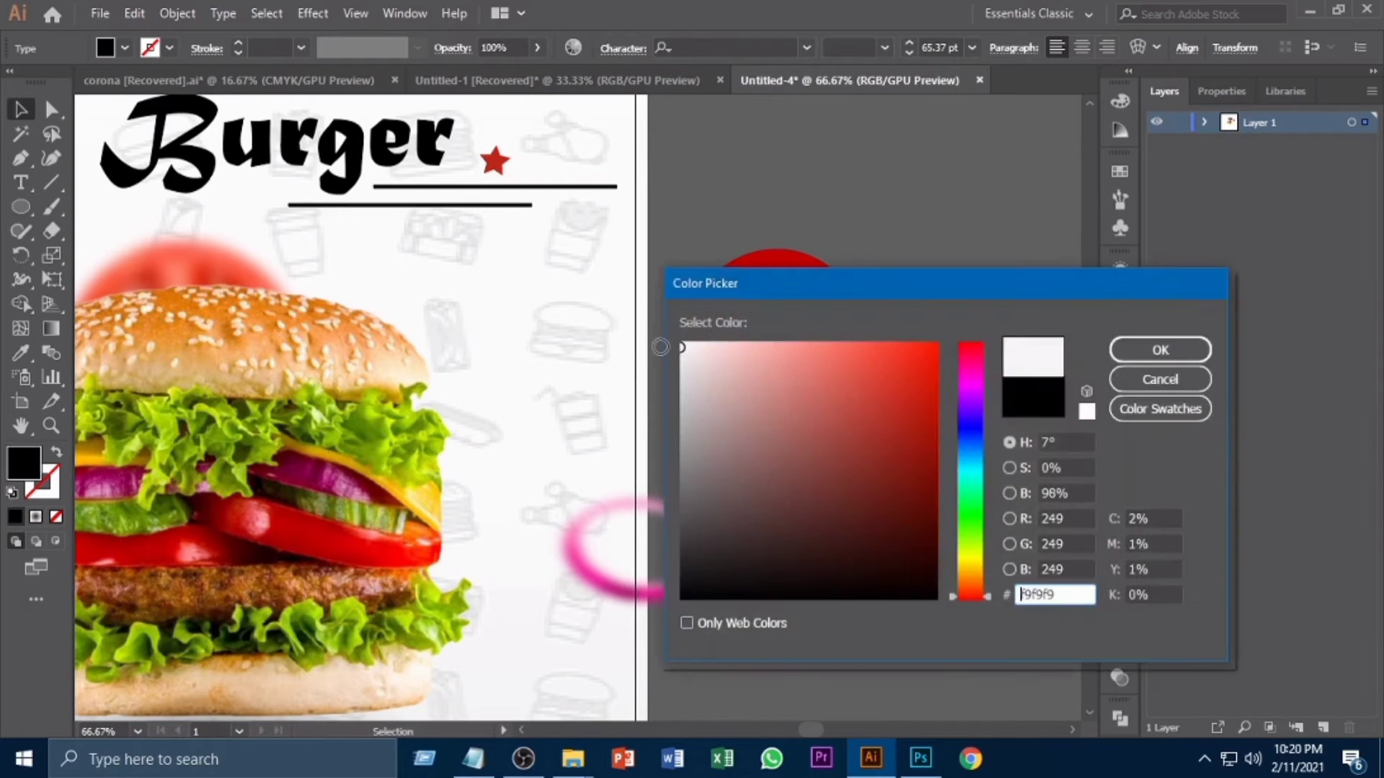
click(1159, 350)
Align the "20% OFF" text with the vertical centre of the red circle, aligning relative to the selection
click(908, 310)
drag(863, 342, 871, 355)
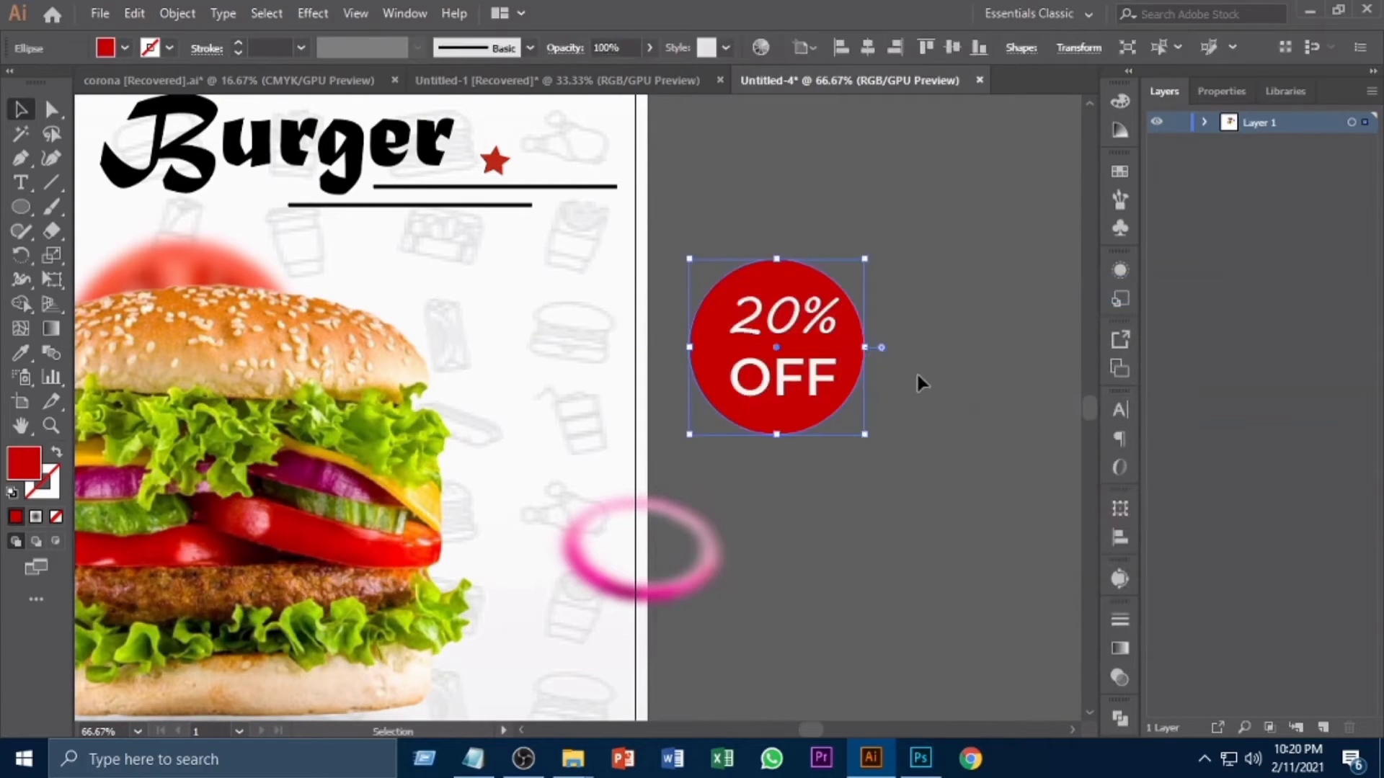
shift+click(829, 363)
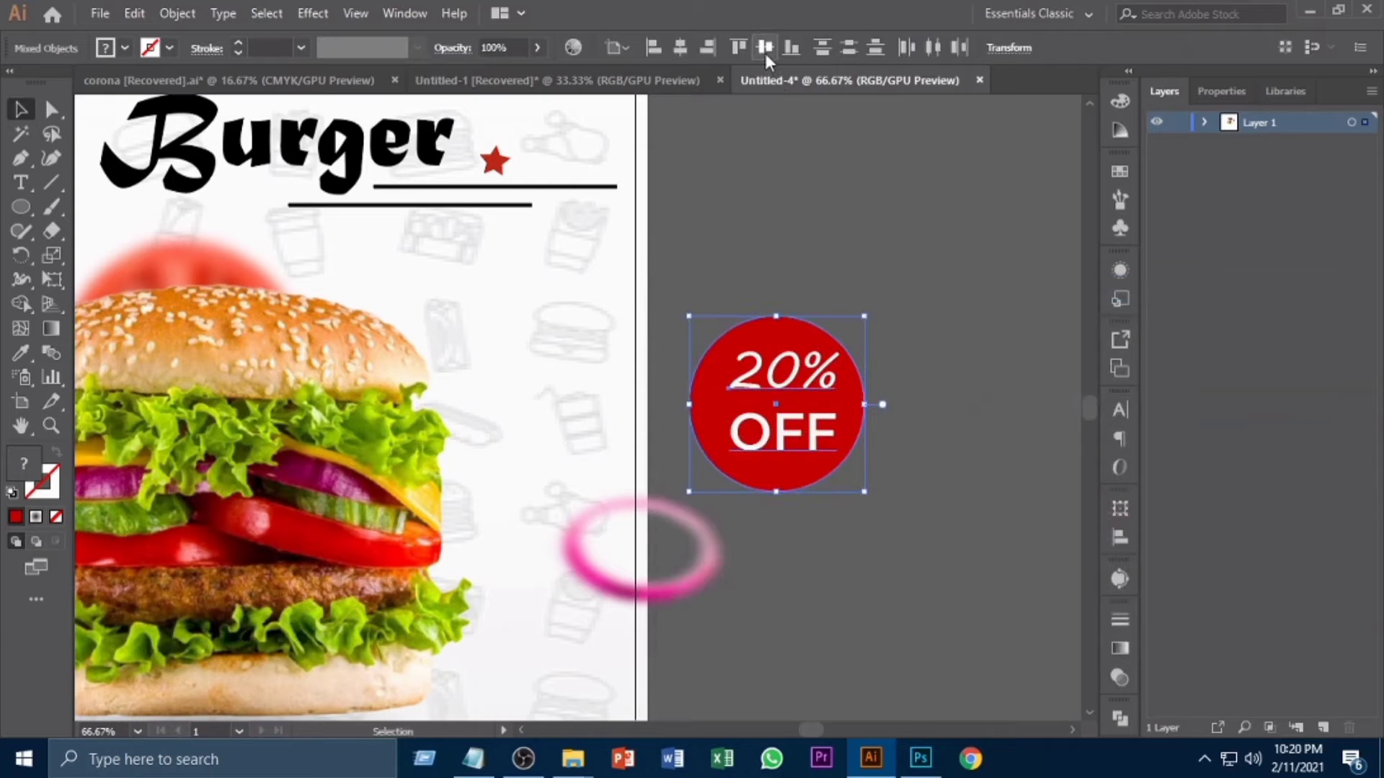
click(945, 374)
scroll(945, 374, down, 3)
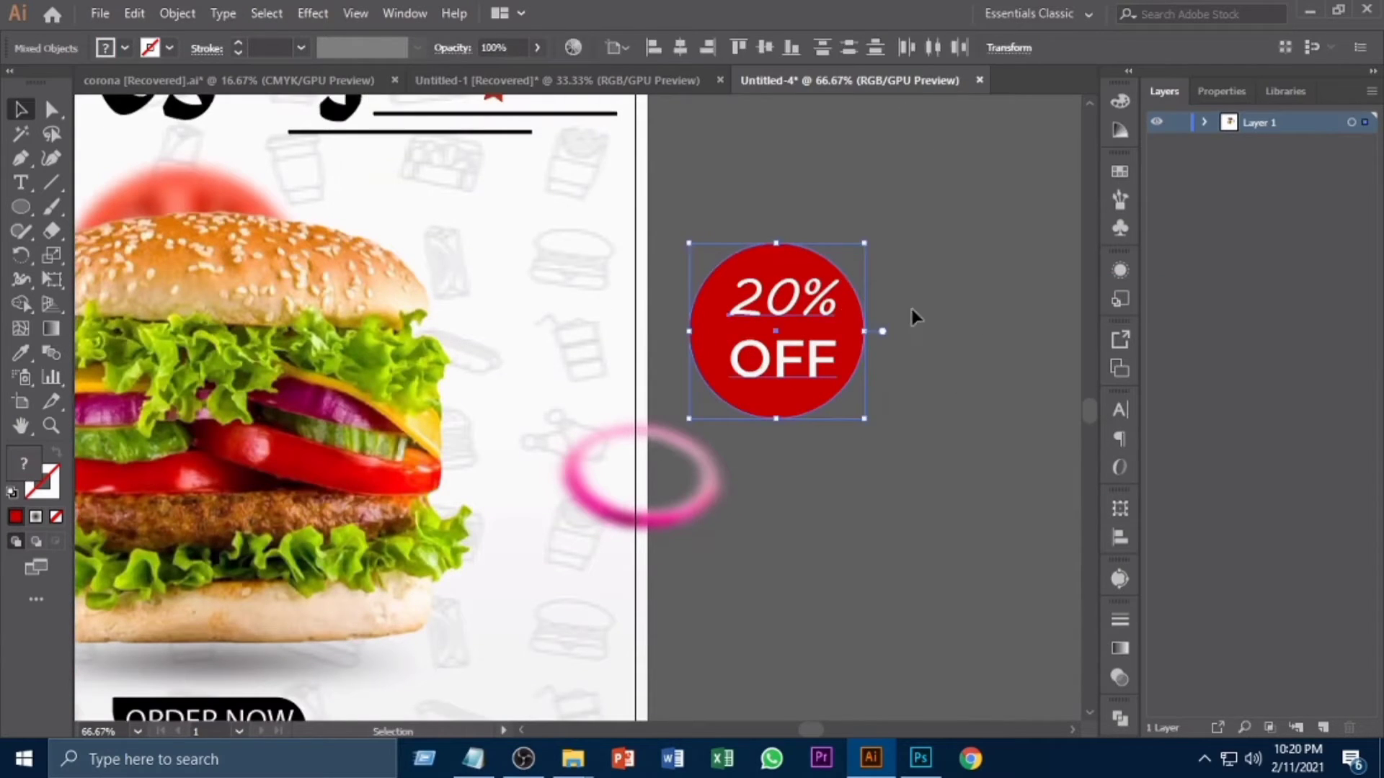
scroll(911, 309, down, 1)
click(616, 47)
click(677, 71)
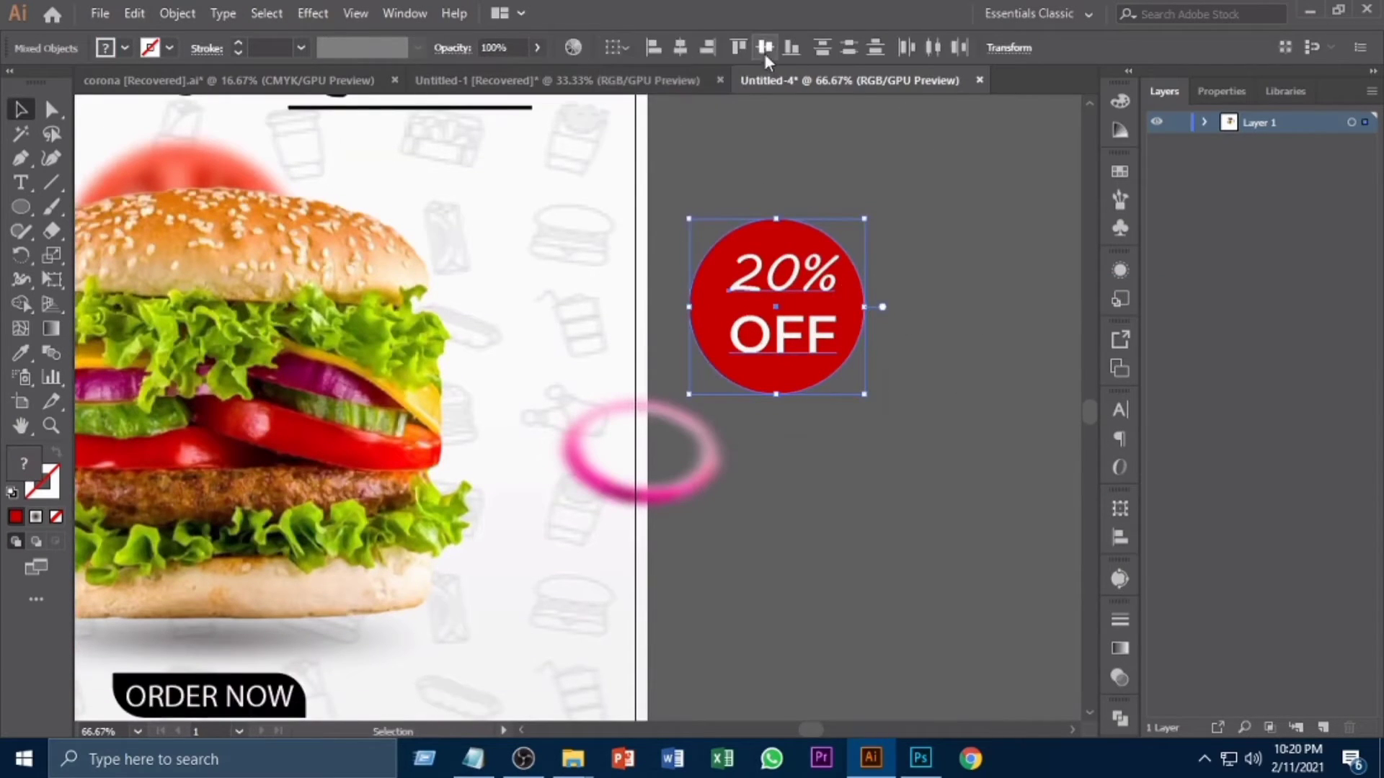
Move the red circle together with its "20% OFF" text a little farther away from the poster
click(886, 358)
drag(886, 358, 746, 270)
drag(783, 331, 846, 326)
click(943, 368)
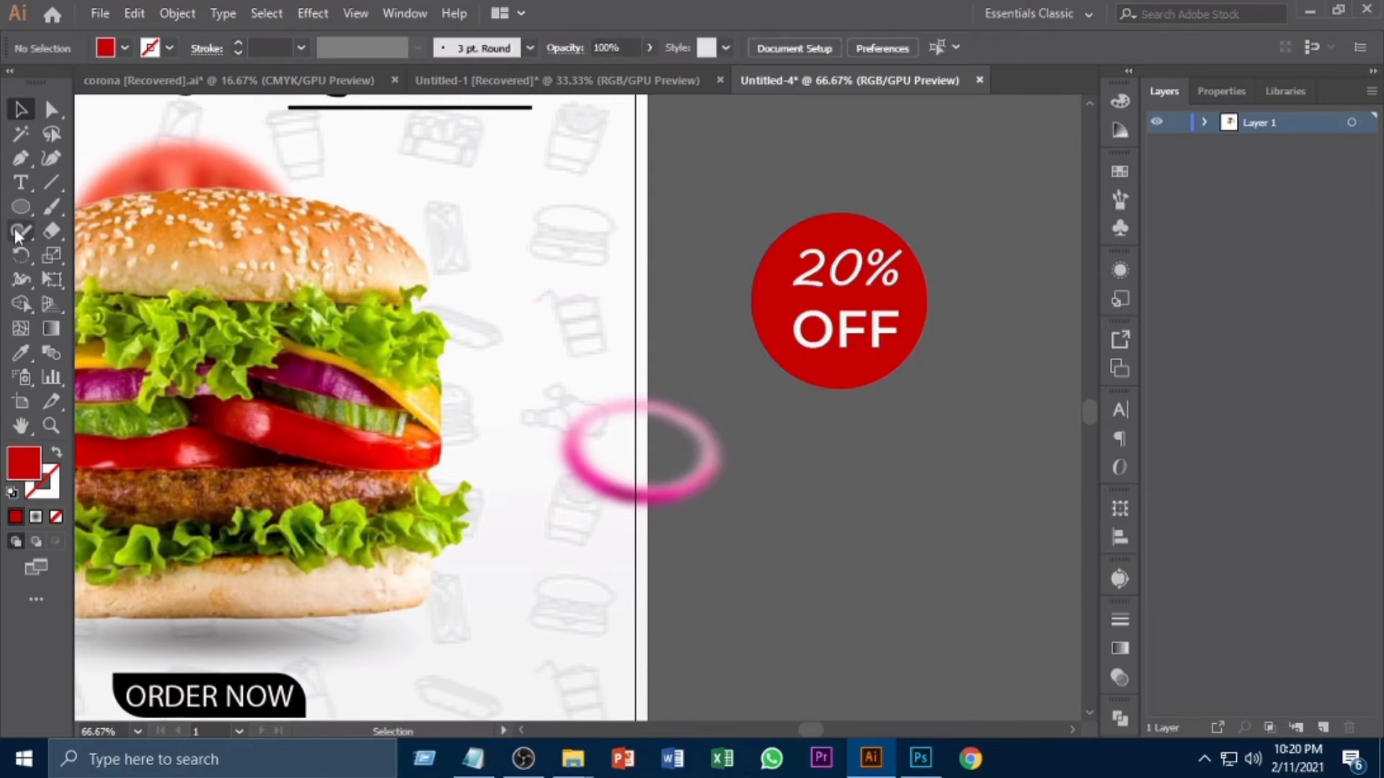
Create a red triangle with a 50 pt radius beside the badge using the Polygon tool
drag(20, 207, 108, 278)
click(745, 347)
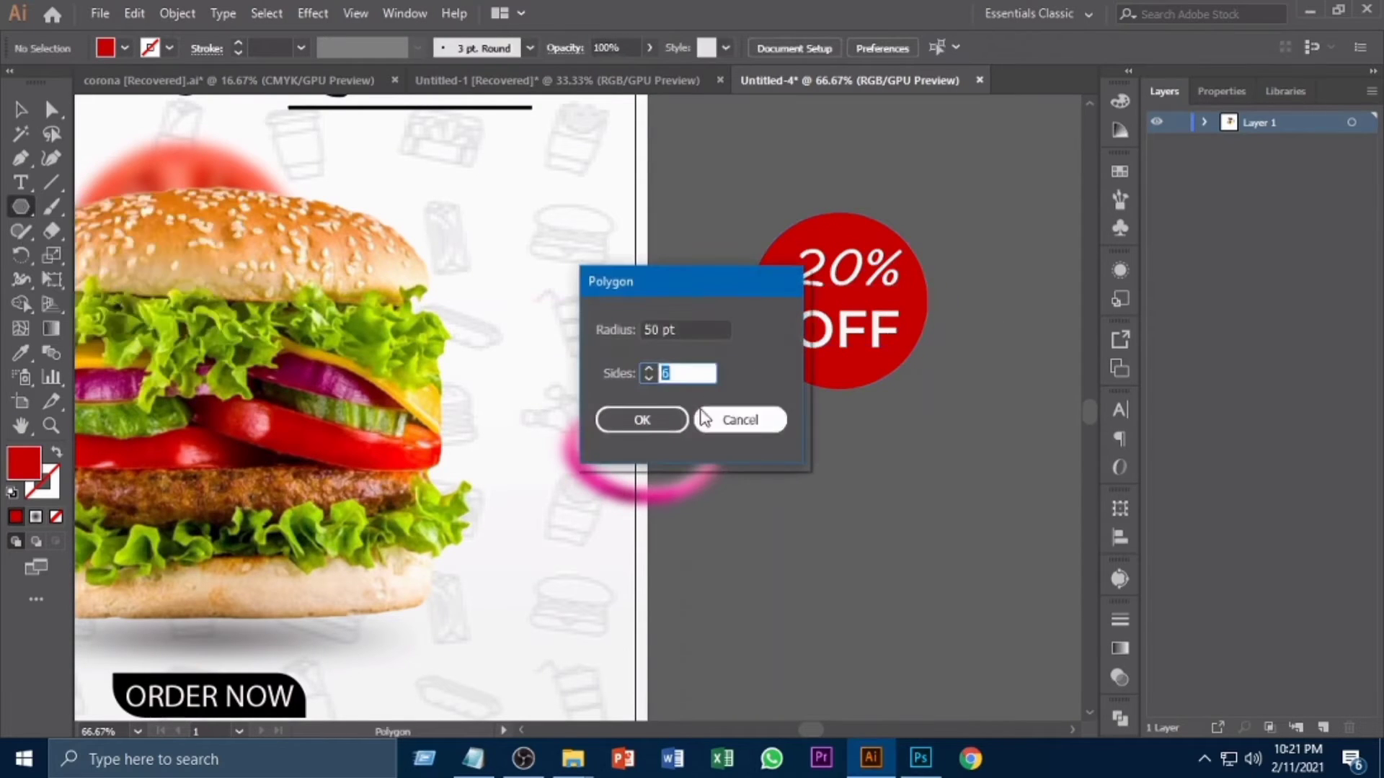
click(641, 420)
click(21, 114)
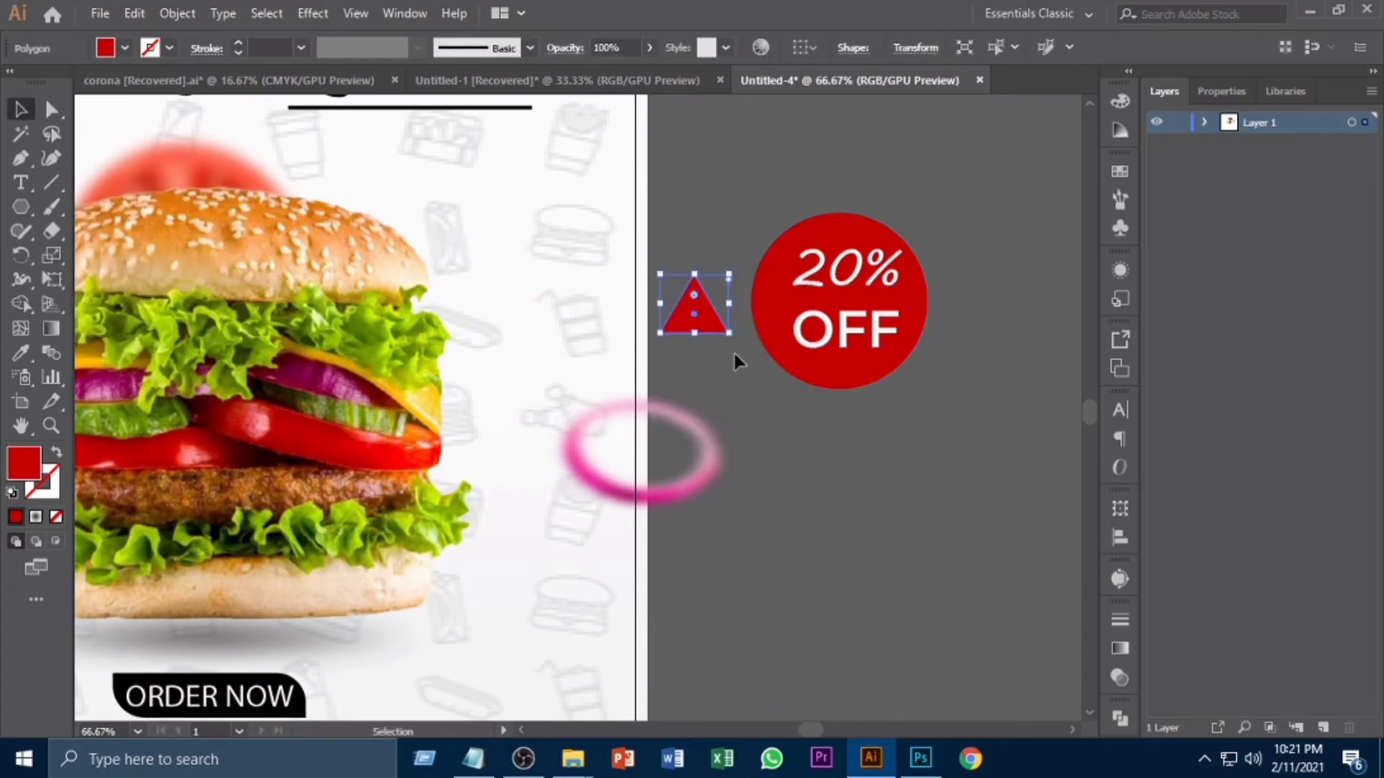
Rotate the triangle and place it against the circle's lower-left edge so it forms a speech-bubble tail
drag(733, 338, 745, 192)
drag(699, 316, 806, 380)
click(836, 422)
click(795, 405)
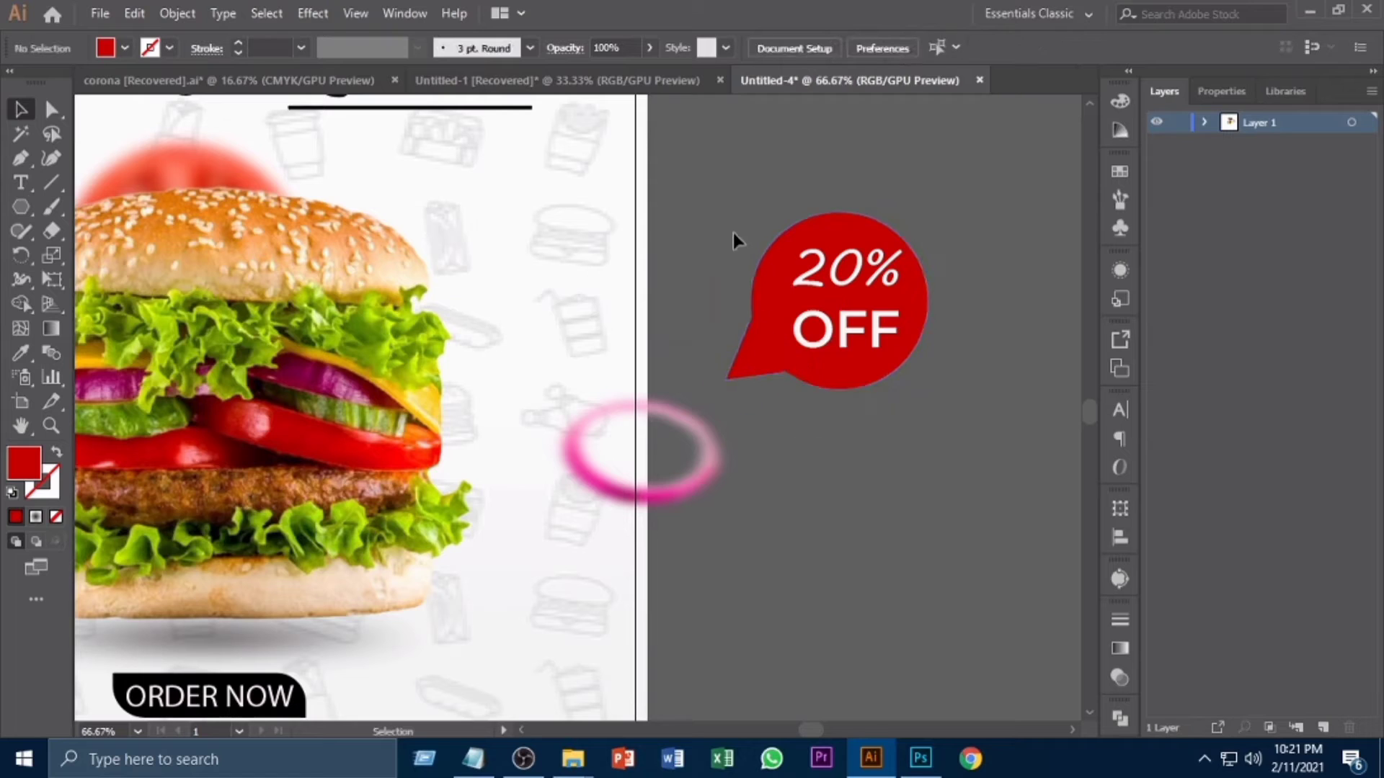
Unite the red circle and the triangular tail into a single speech-bubble shape
drag(733, 233, 920, 420)
key(ctrl+minus)
drag(651, 387, 735, 314)
click(700, 400)
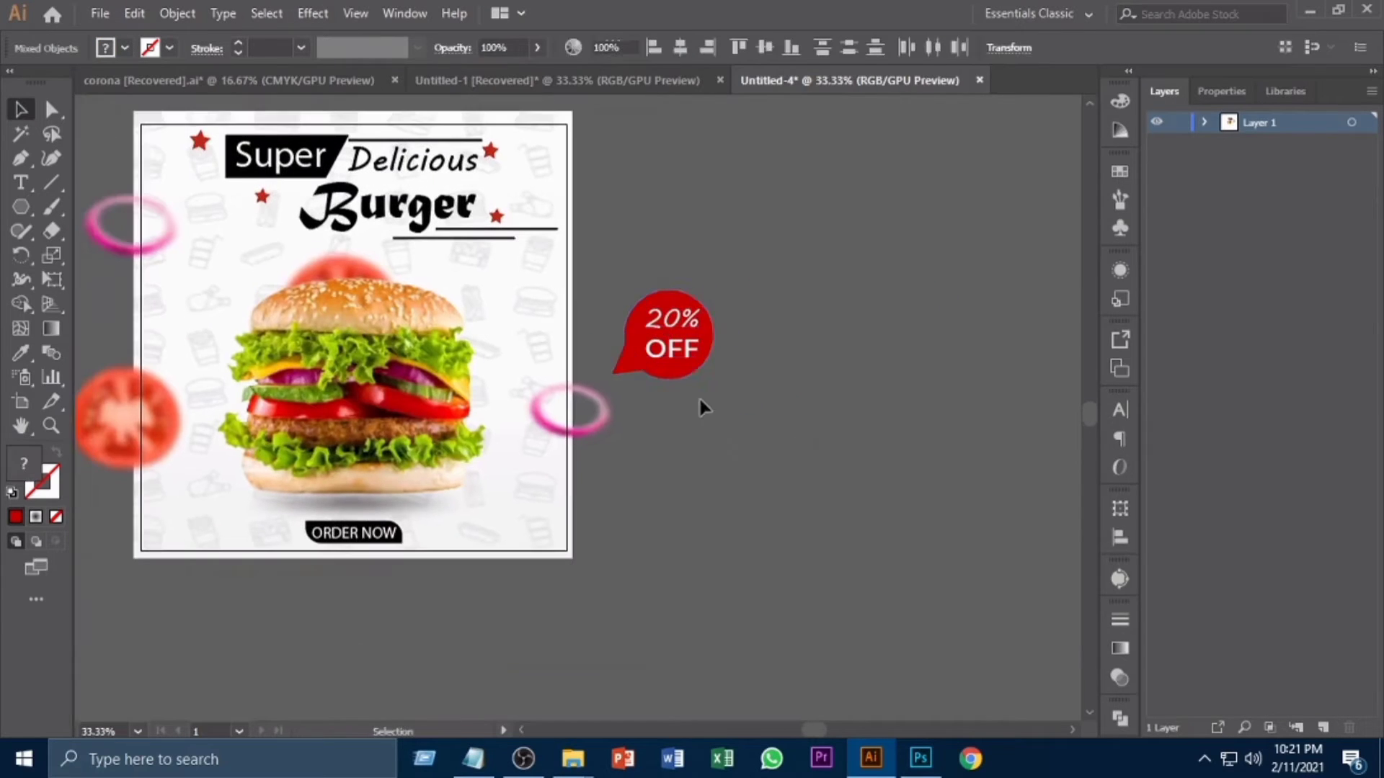
click(669, 371)
shift+click(627, 363)
click(1113, 710)
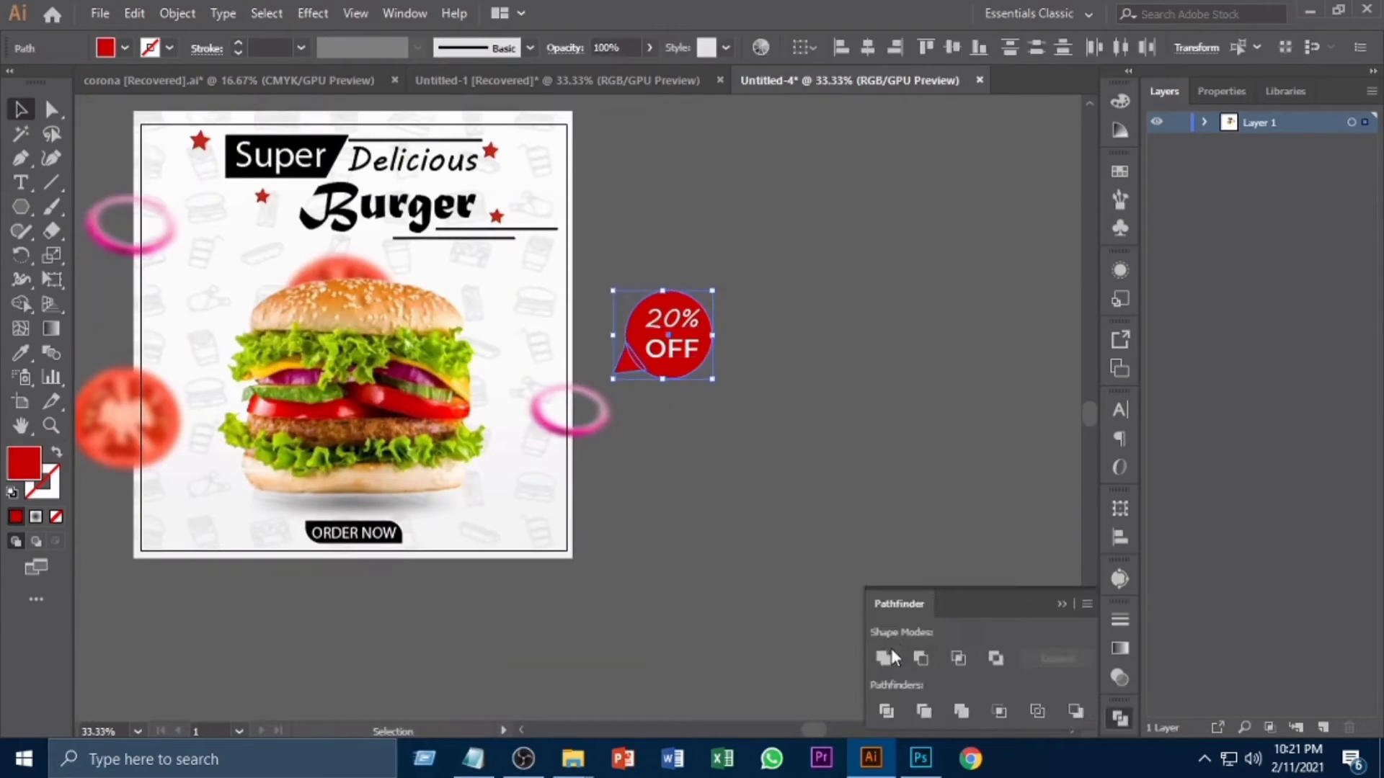
click(599, 262)
drag(616, 261, 718, 387)
click(884, 658)
Scale down the "20% OFF" badge and place it on the poster beside the burger's upper bun, with the tail pointing at it
click(651, 340)
drag(830, 356, 549, 339)
click(563, 324)
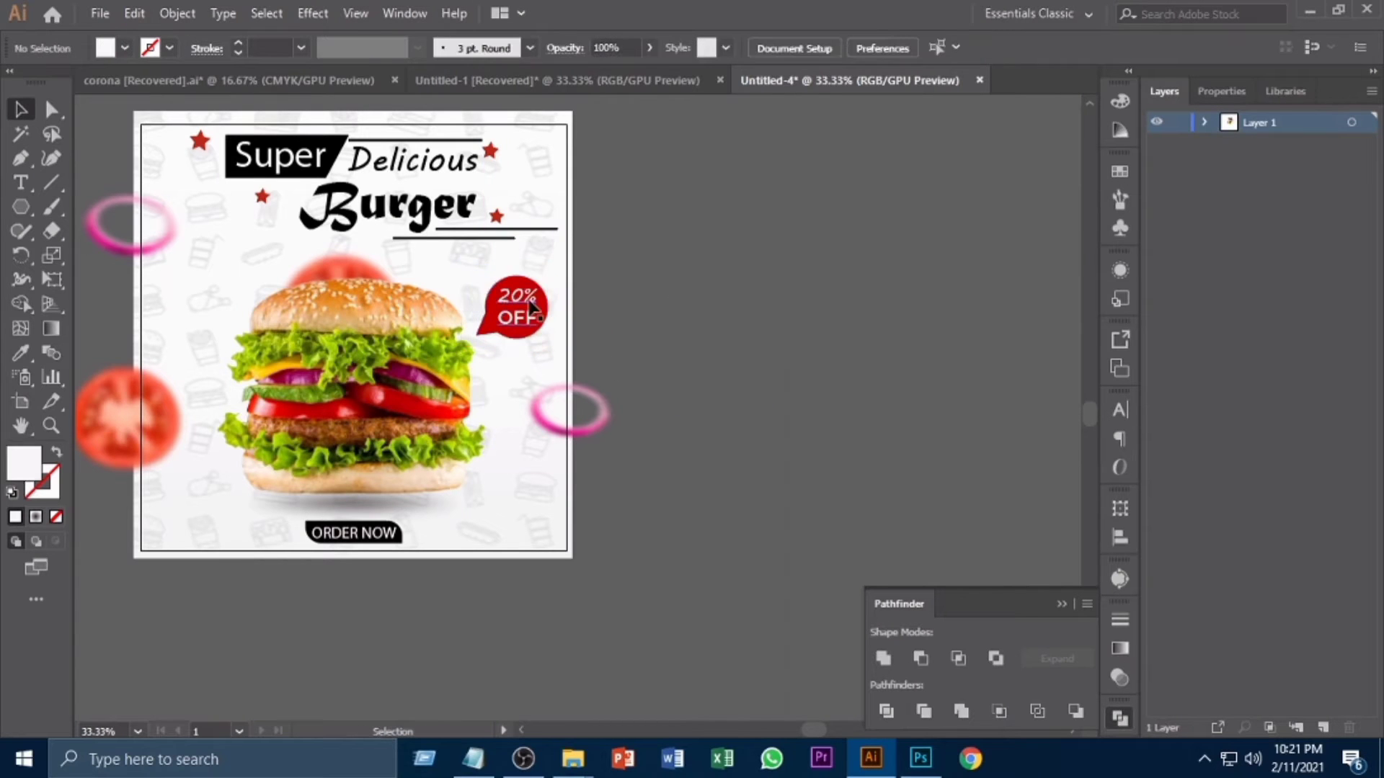
key(ctrl+plus)
drag(625, 373, 917, 366)
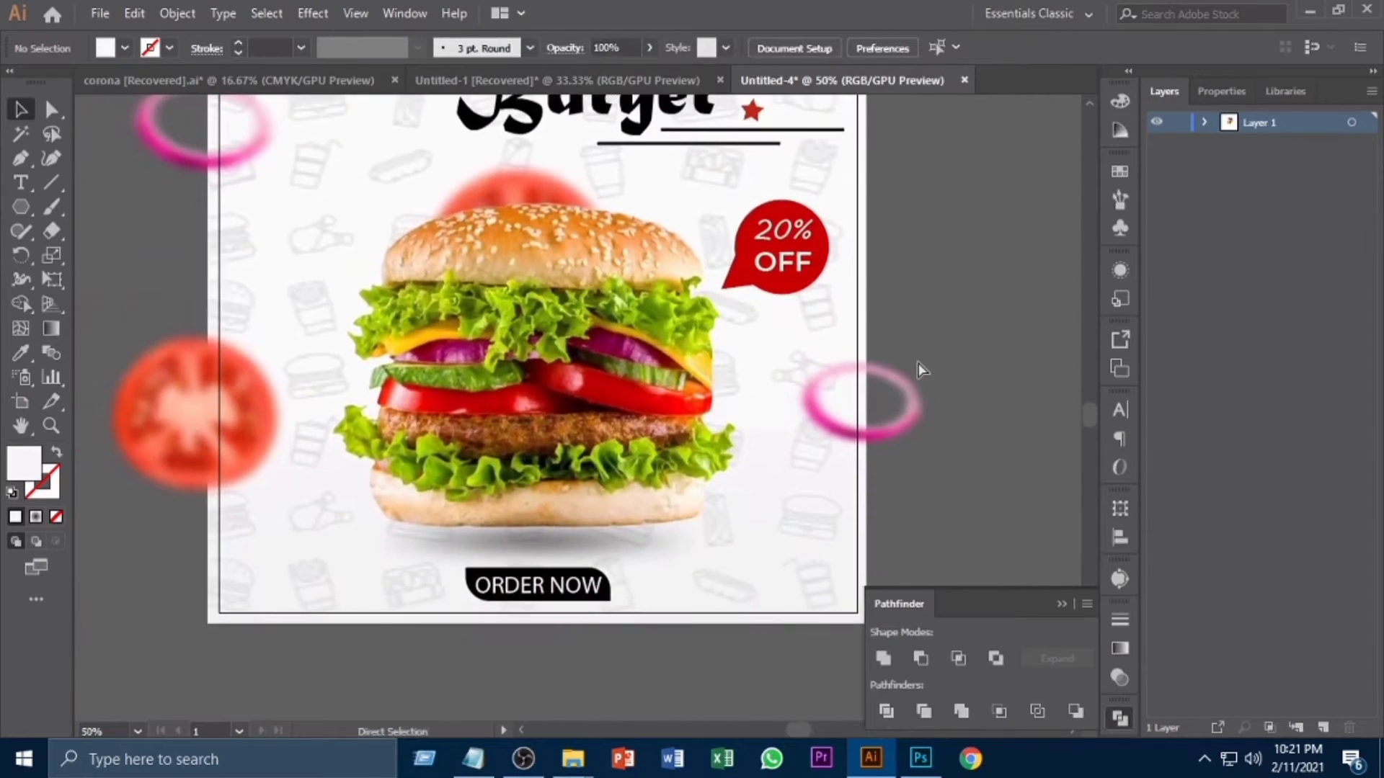
key(ctrl+minus)
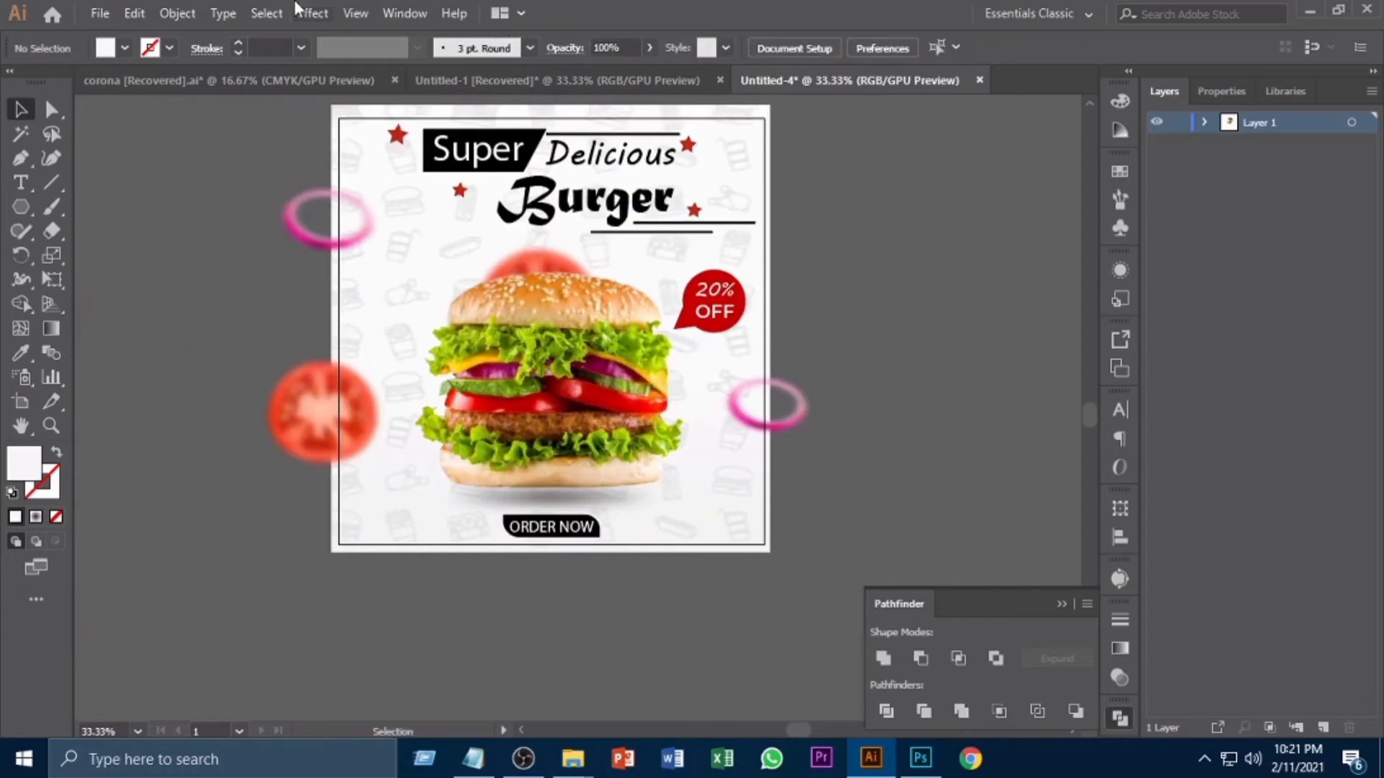
Copy the orange and red-orange colour squares from the Untitled-1 document and place them beside the poster
click(494, 80)
drag(802, 144, 710, 137)
drag(750, 136, 876, 267)
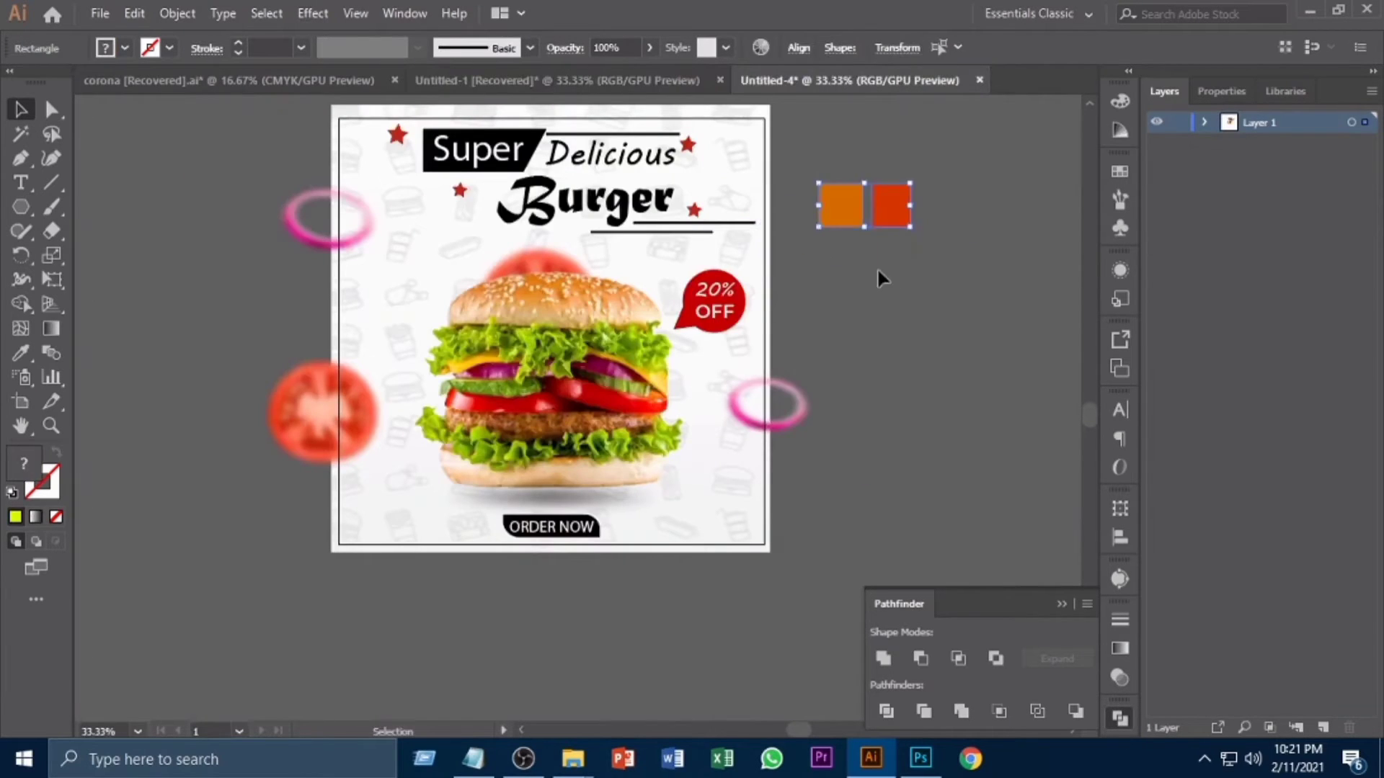
click(877, 267)
Fill the slanted banner behind "Super" with the colour sampled from the red-orange square
click(476, 153)
click(22, 353)
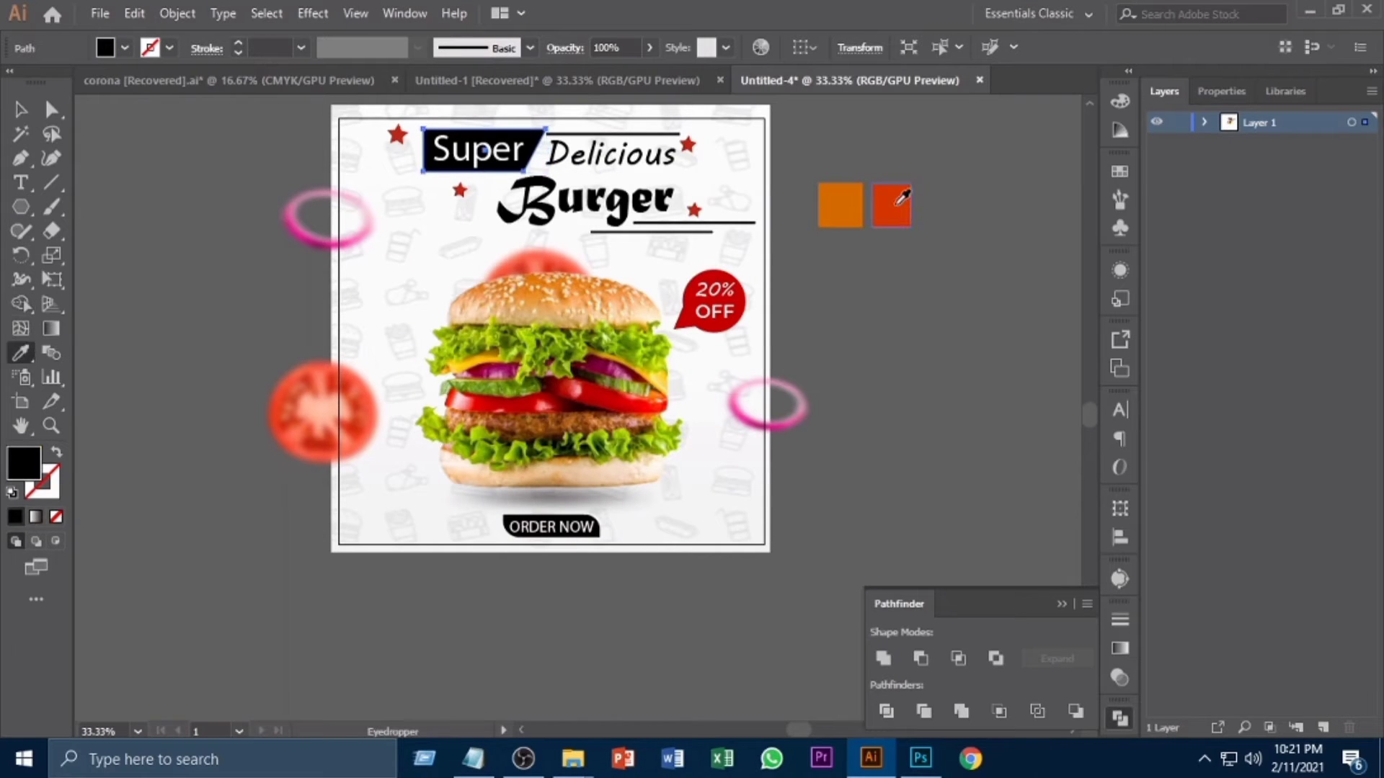
click(890, 207)
click(20, 109)
click(795, 145)
Recolour the word "Delicious" and the line above it with the colour of the red-orange square
click(612, 154)
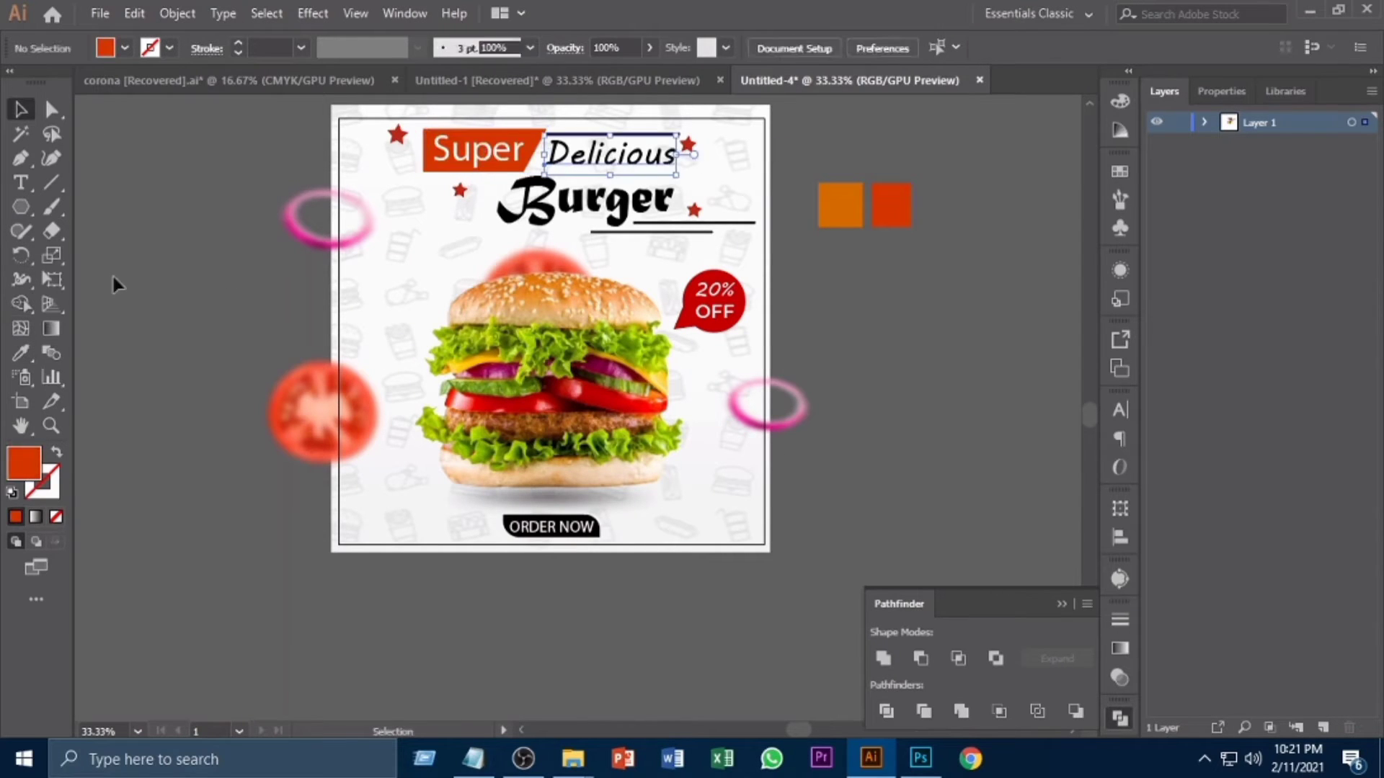
click(21, 353)
click(893, 206)
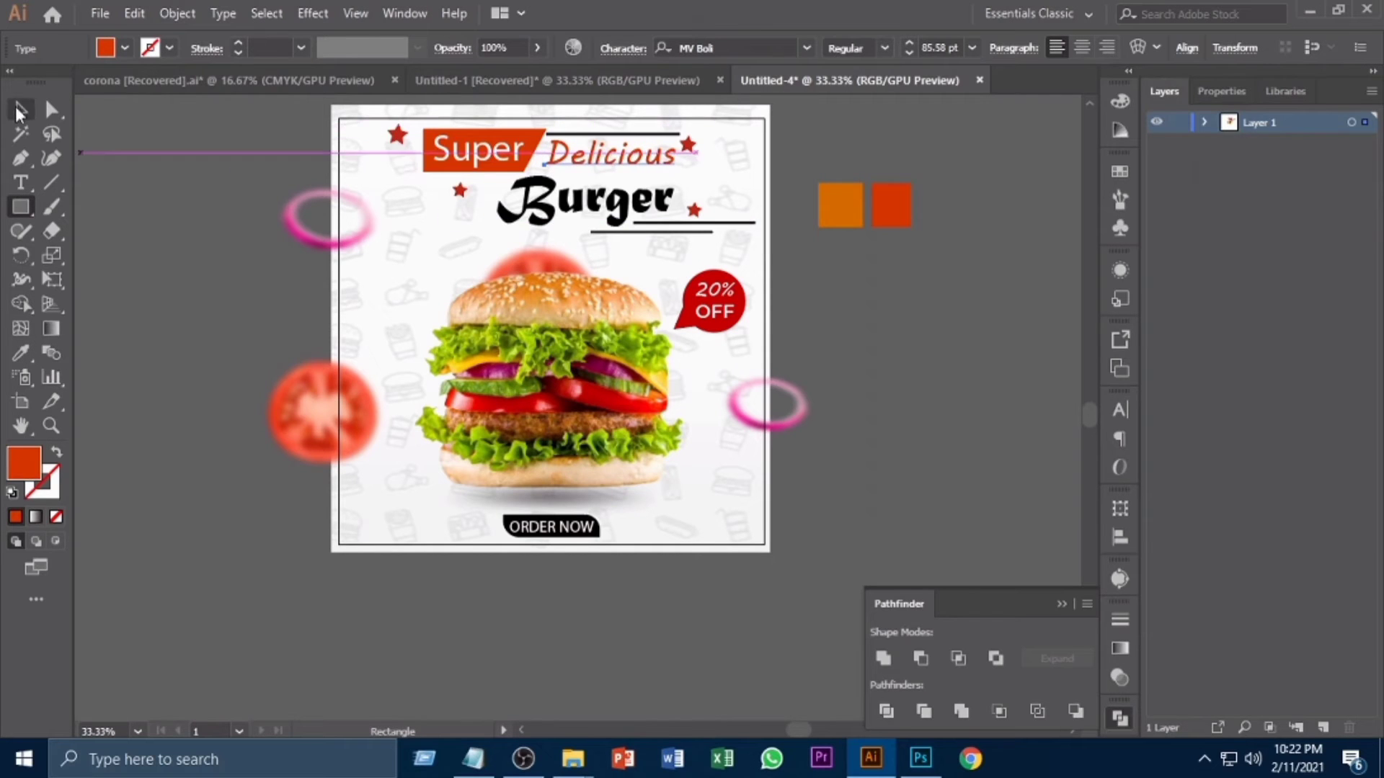
click(20, 112)
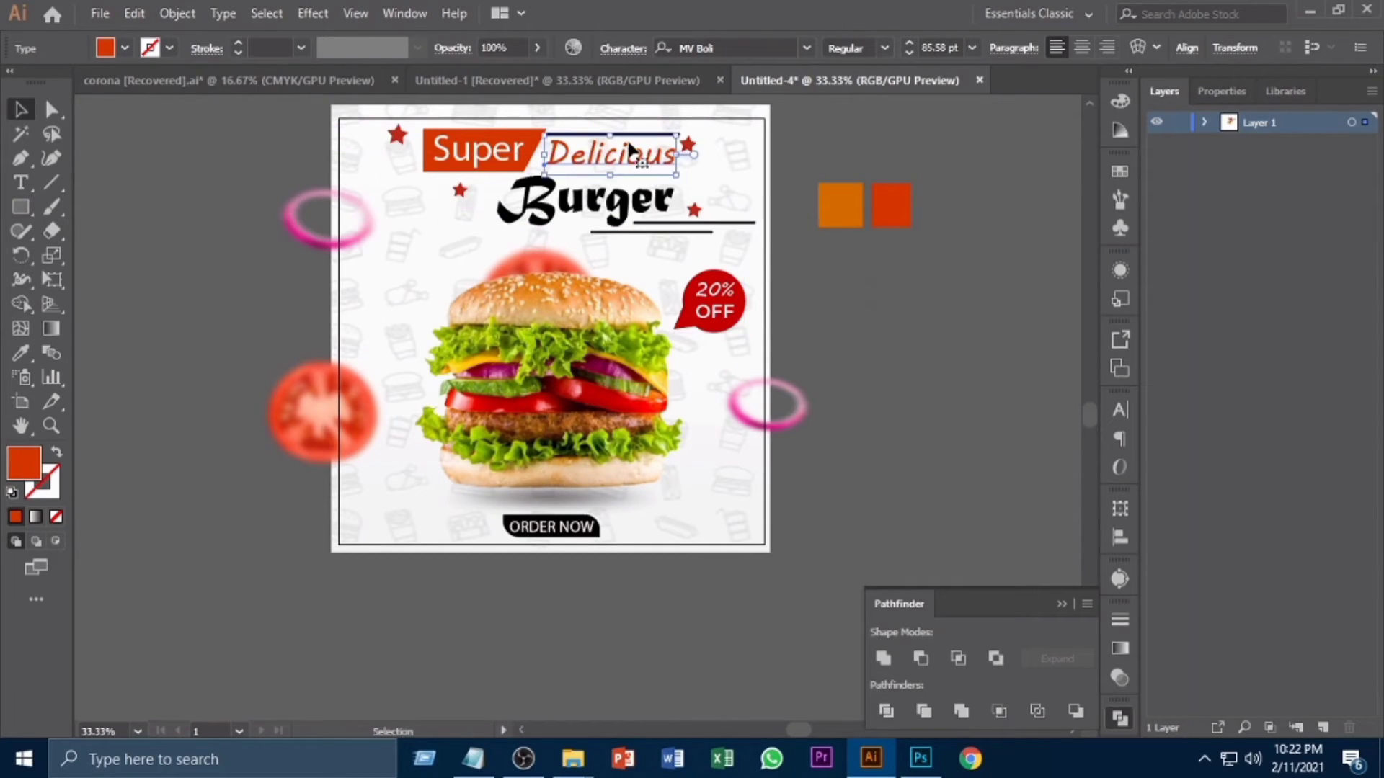
click(653, 136)
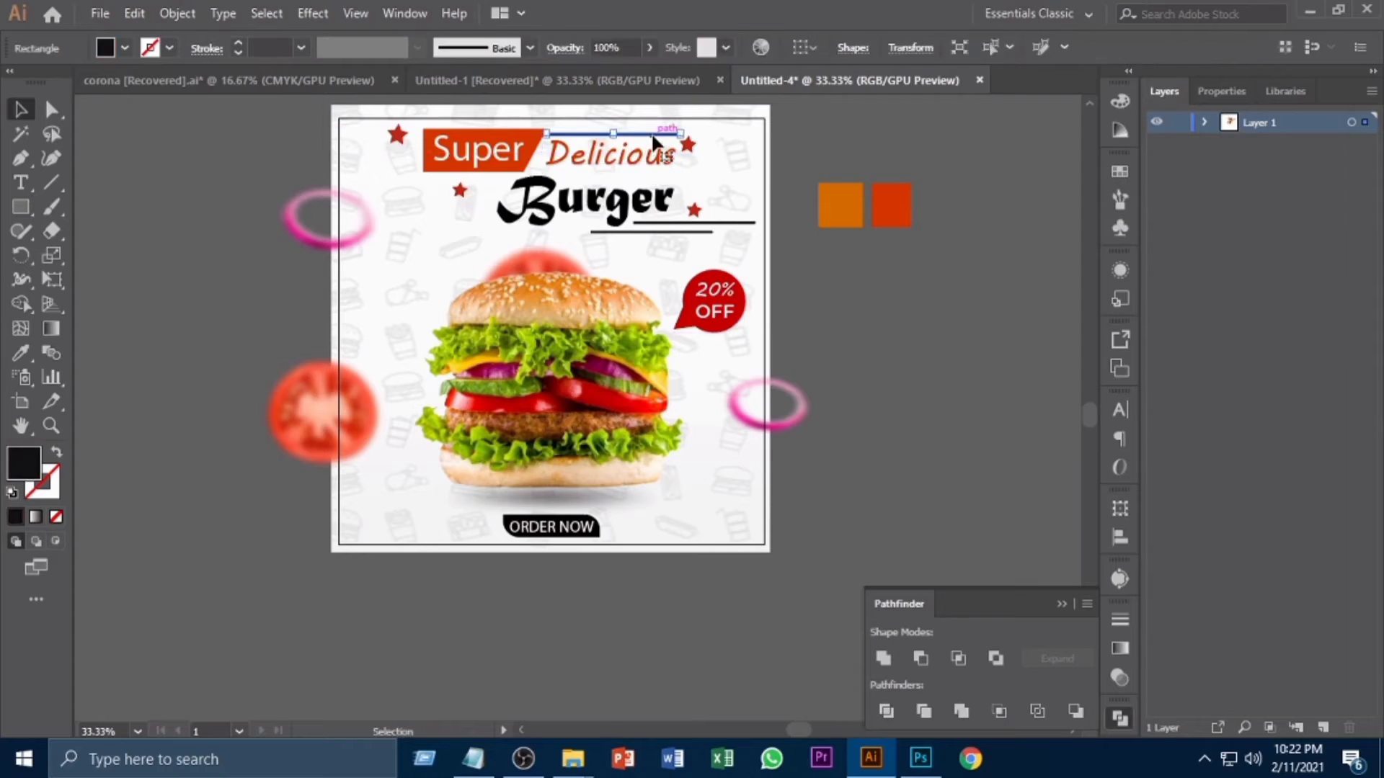
click(895, 207)
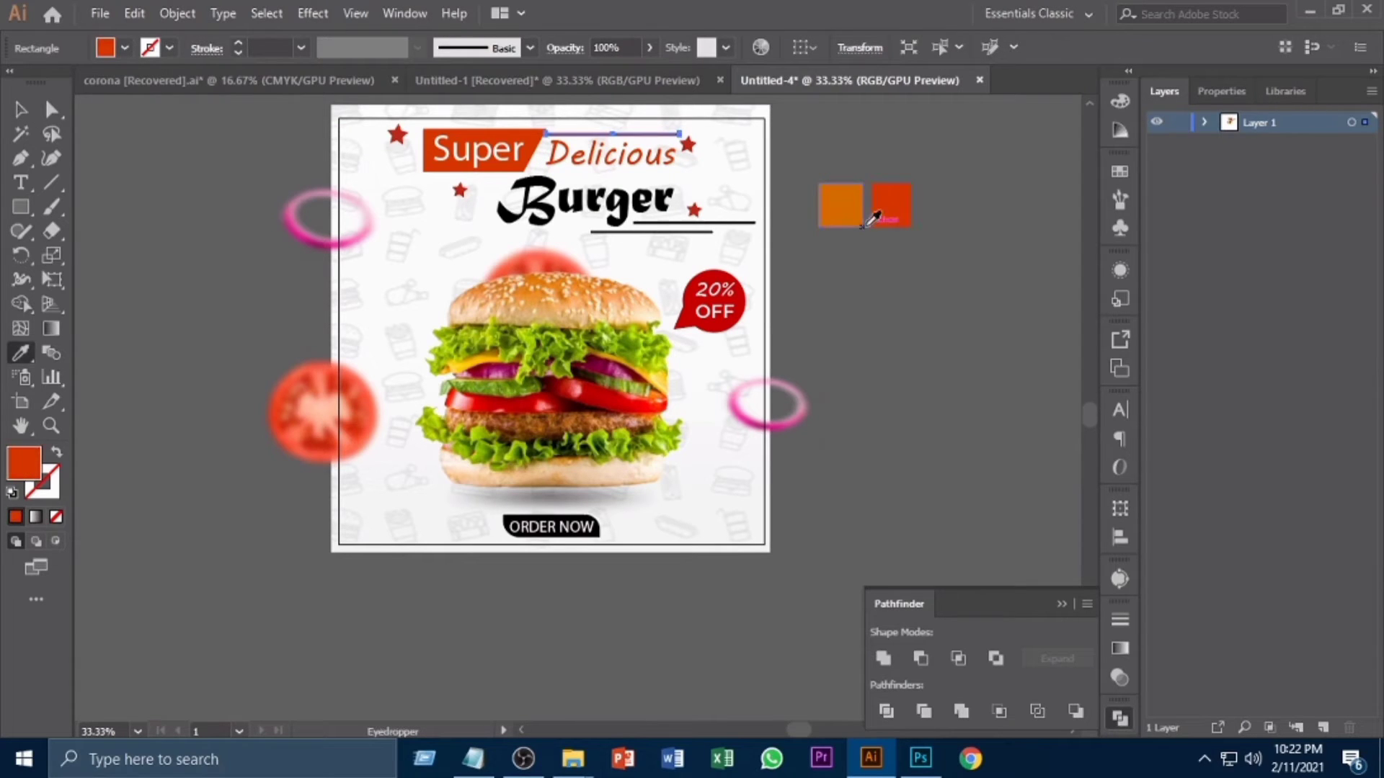
key(v)
Recolour the star beside the "Super" banner with the red-orange square's colour, and clear the selection
click(397, 134)
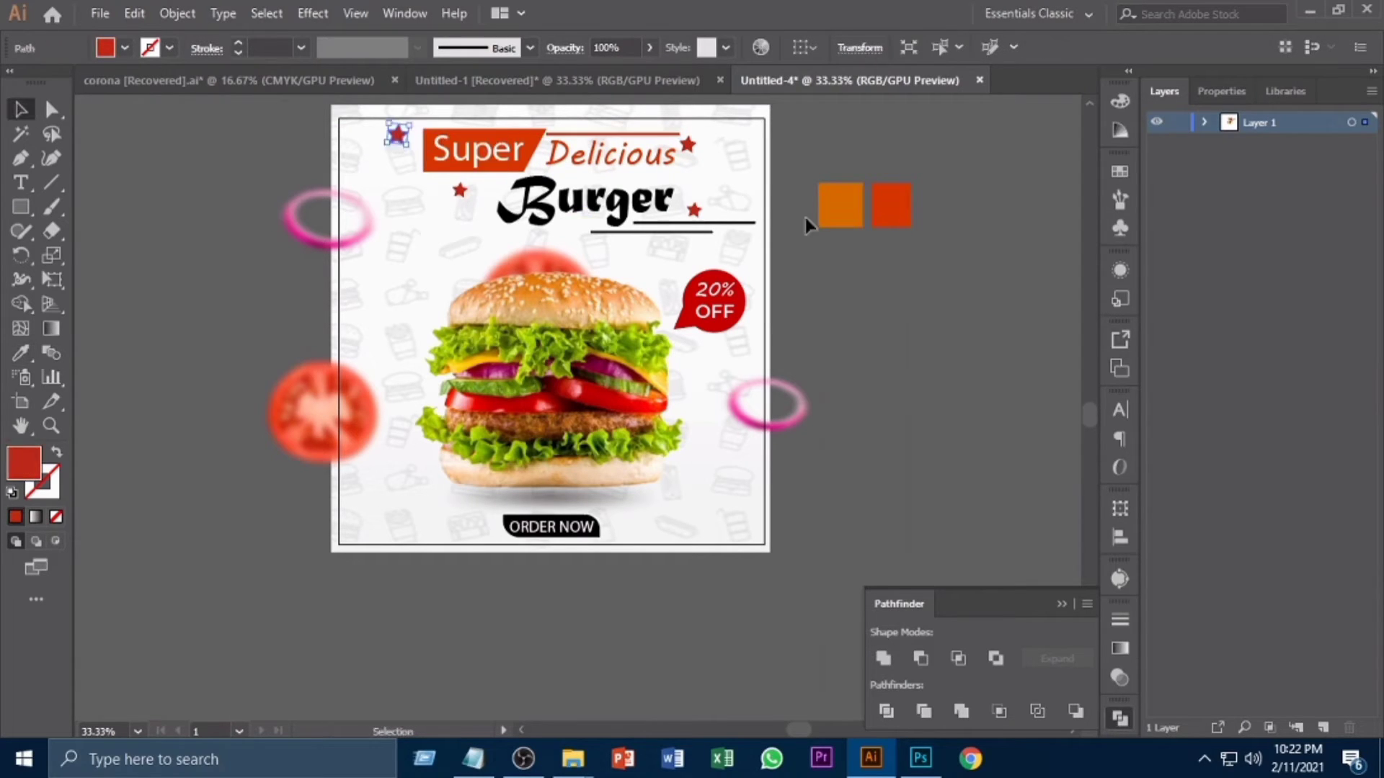
key(i)
click(899, 206)
key(ctrl+plus)
drag(612, 468, 304, 187)
click(310, 202)
click(564, 235)
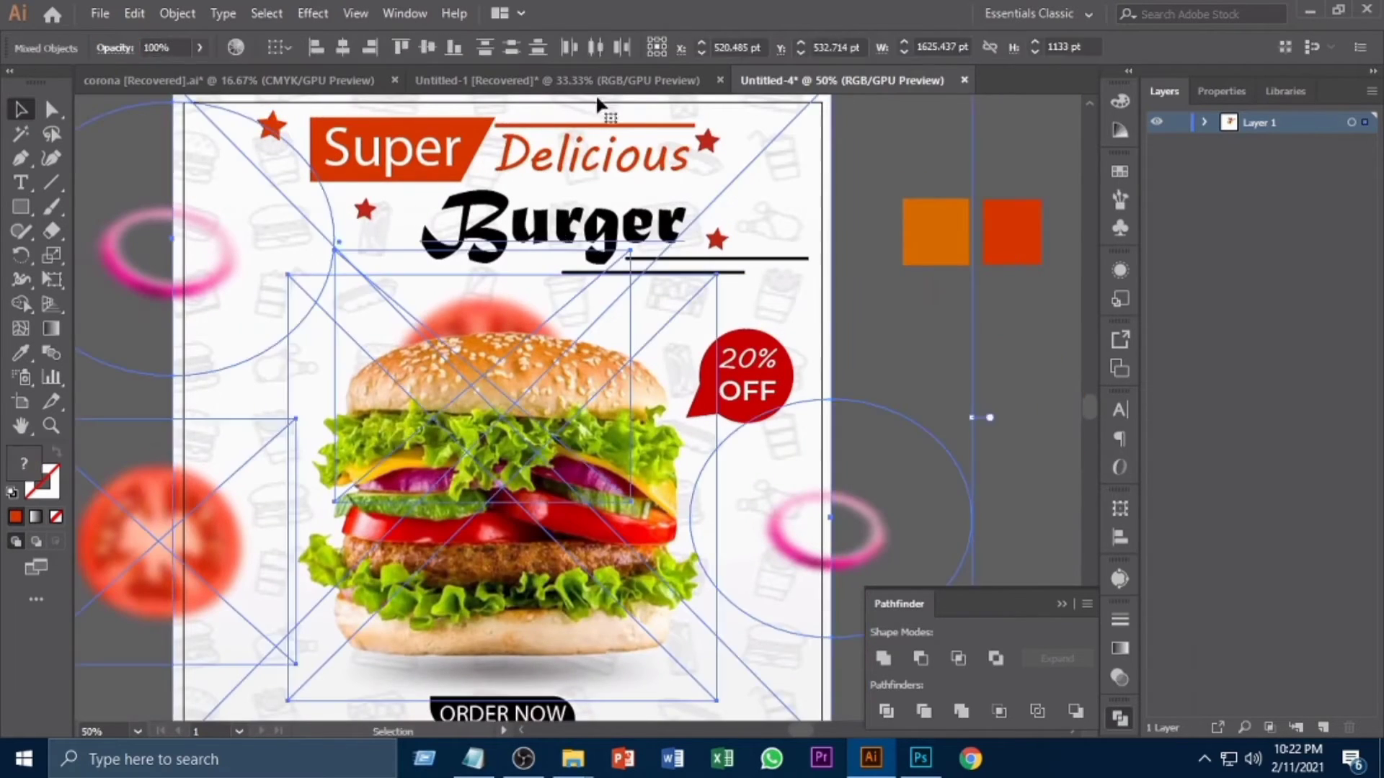
click(791, 286)
Recolour the word "Burger" with the colour sampled from the orange square
click(497, 234)
click(22, 351)
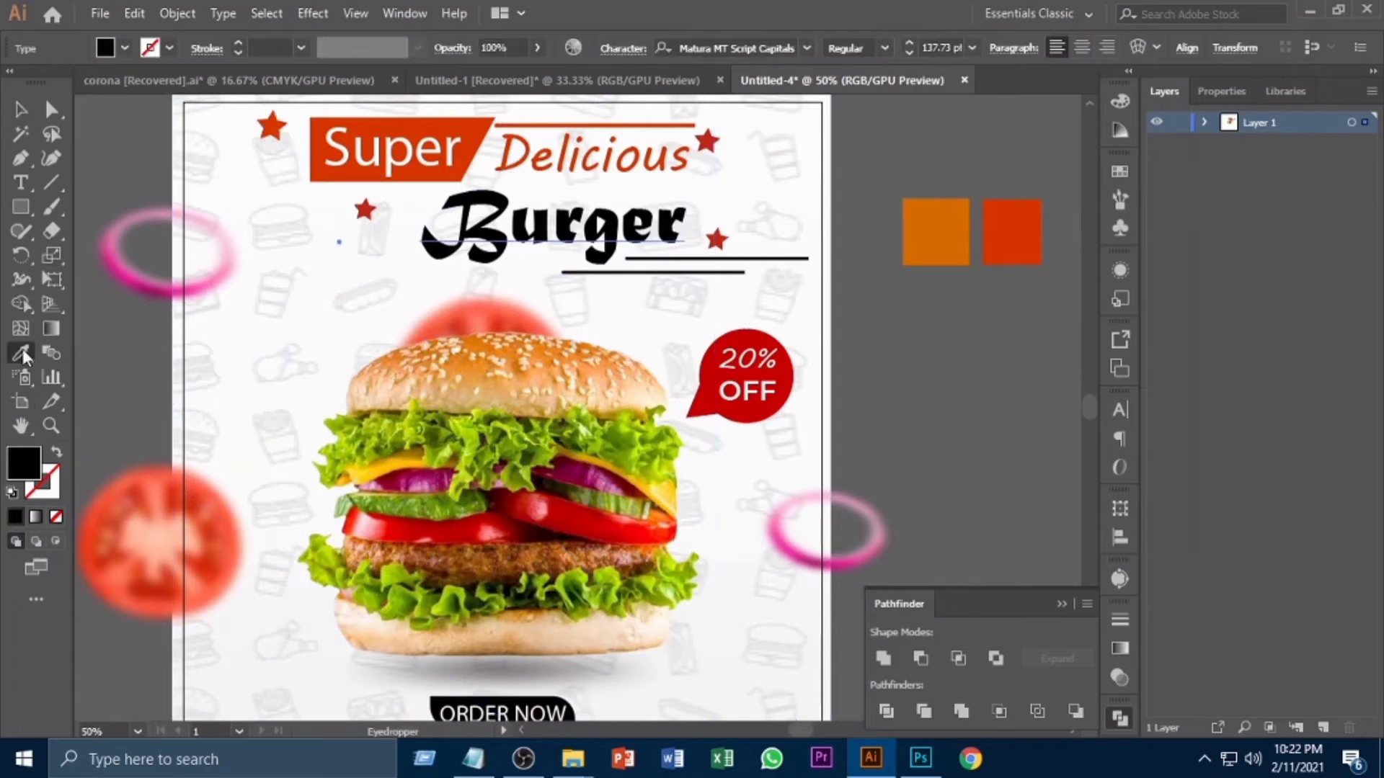
click(941, 243)
scroll(907, 264, down, 1)
scroll(937, 288, up, 1)
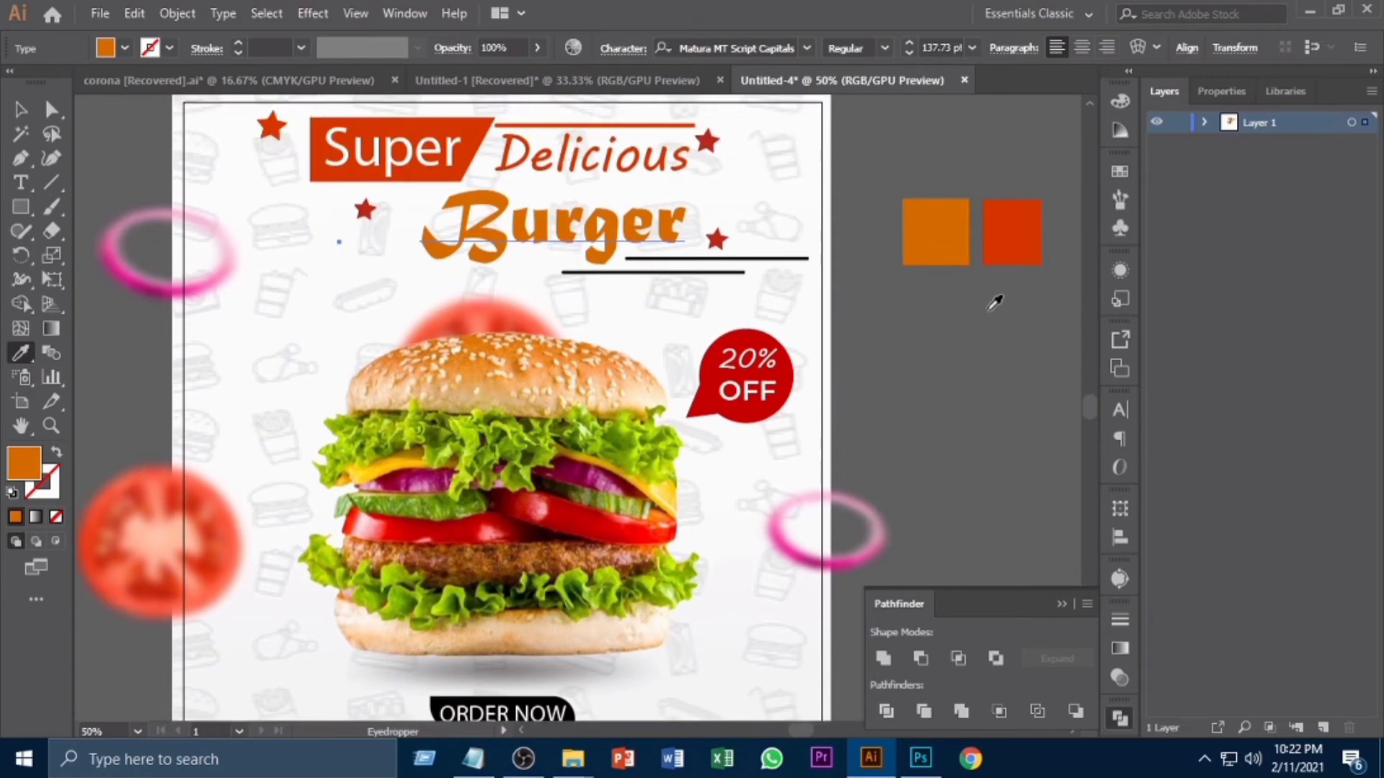
Fill the upper of the two lines under "Burger" with the orange square's colour
key(v)
click(937, 242)
click(759, 258)
shift+click(386, 400)
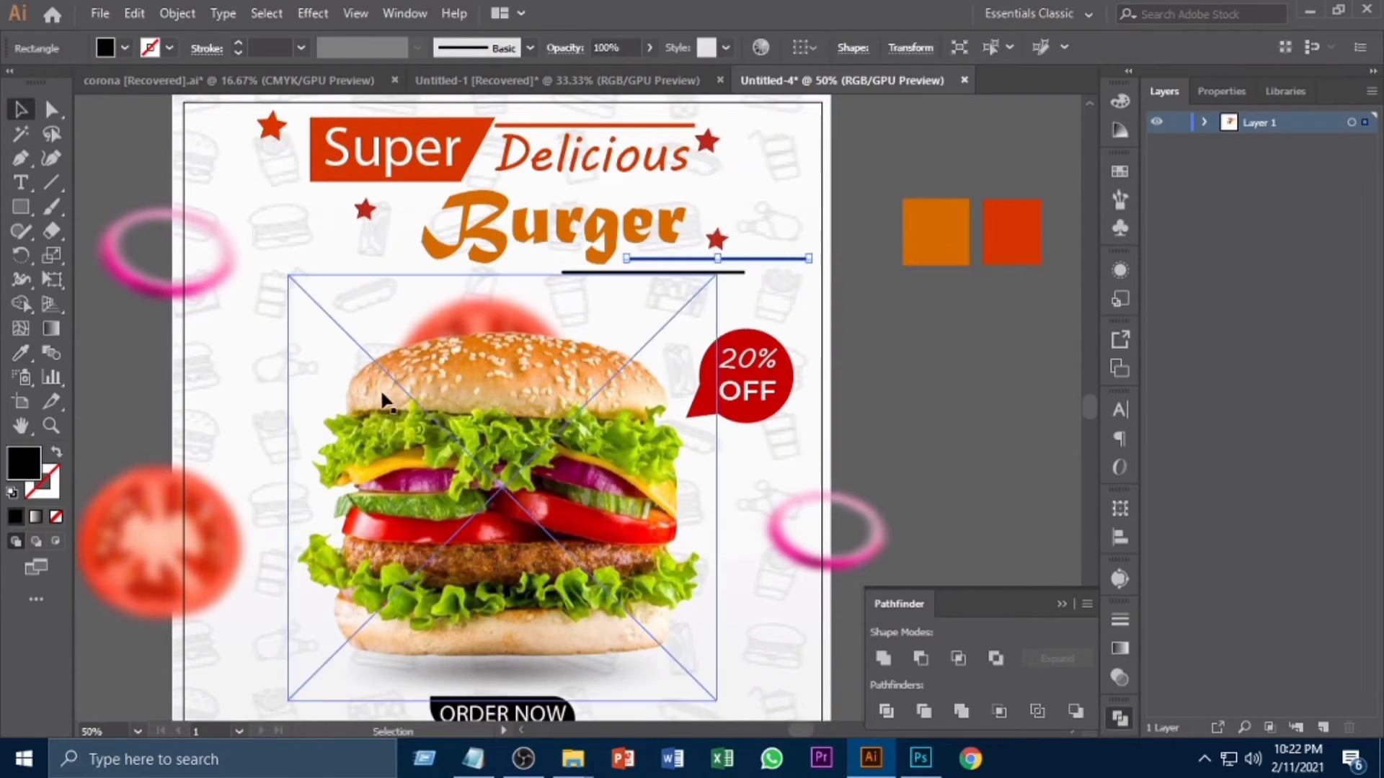
key(i)
click(930, 231)
key(v)
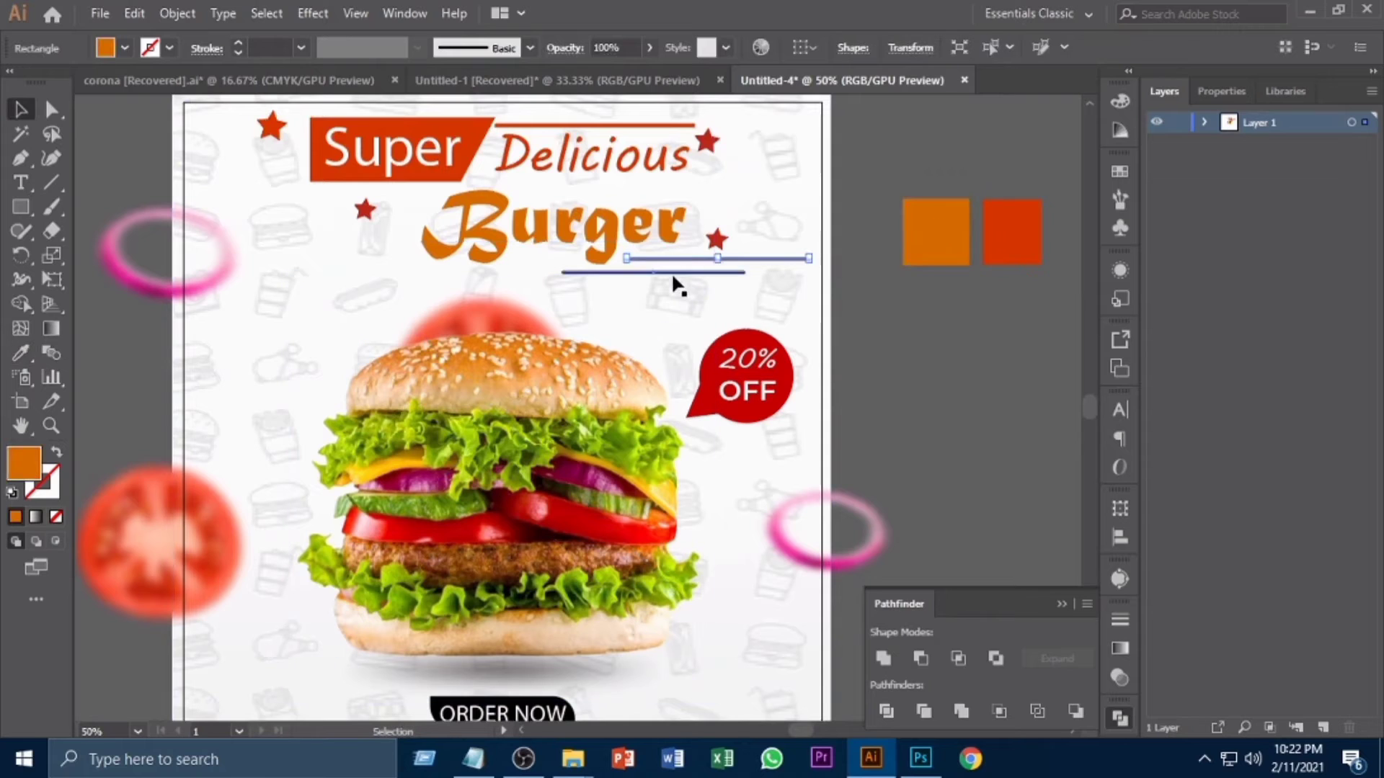
Fill the lower line under "Burger" with the red-orange square's colour
click(673, 273)
key(i)
click(997, 240)
key(v)
Lock the background artwork and the burger's shadow so they cannot be selected around the ORDER NOW button
scroll(892, 457, down, 5)
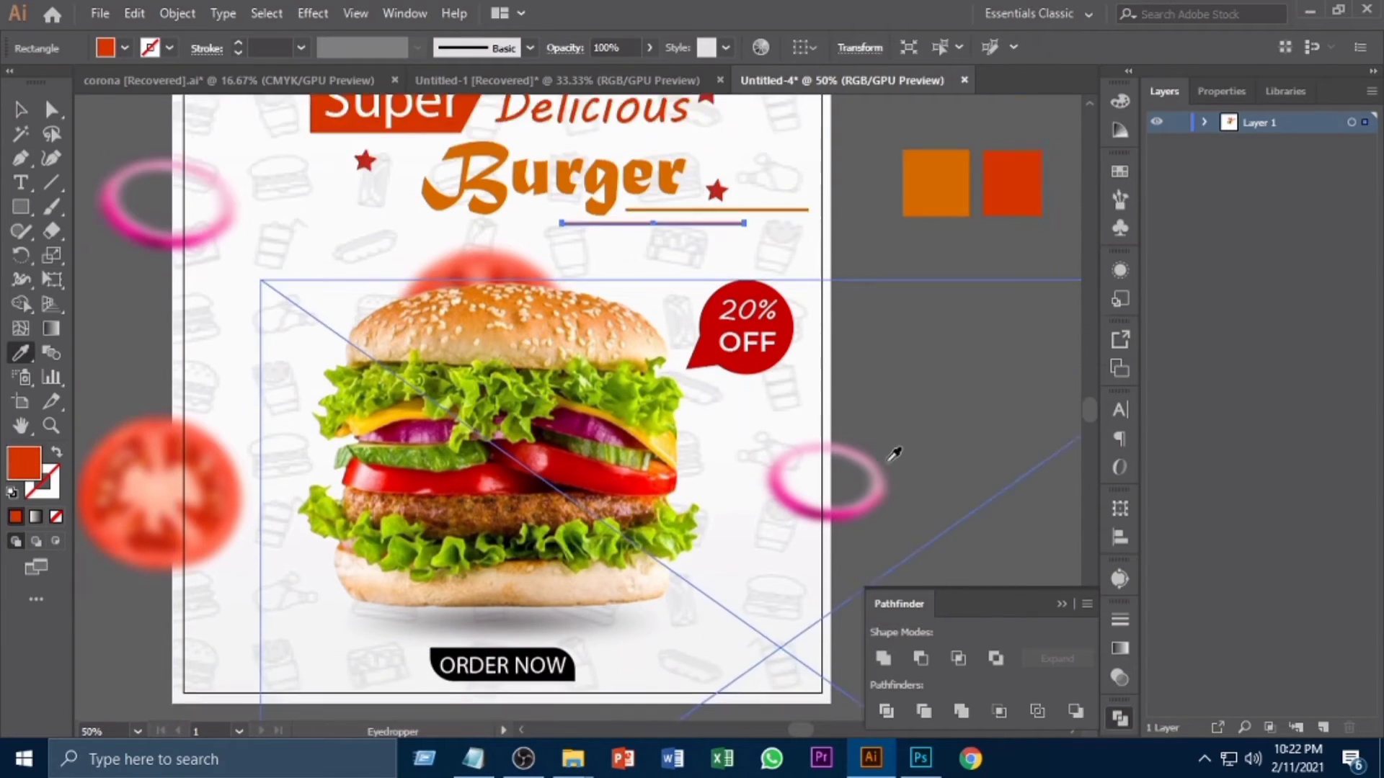
click(823, 445)
key(ctrl+2)
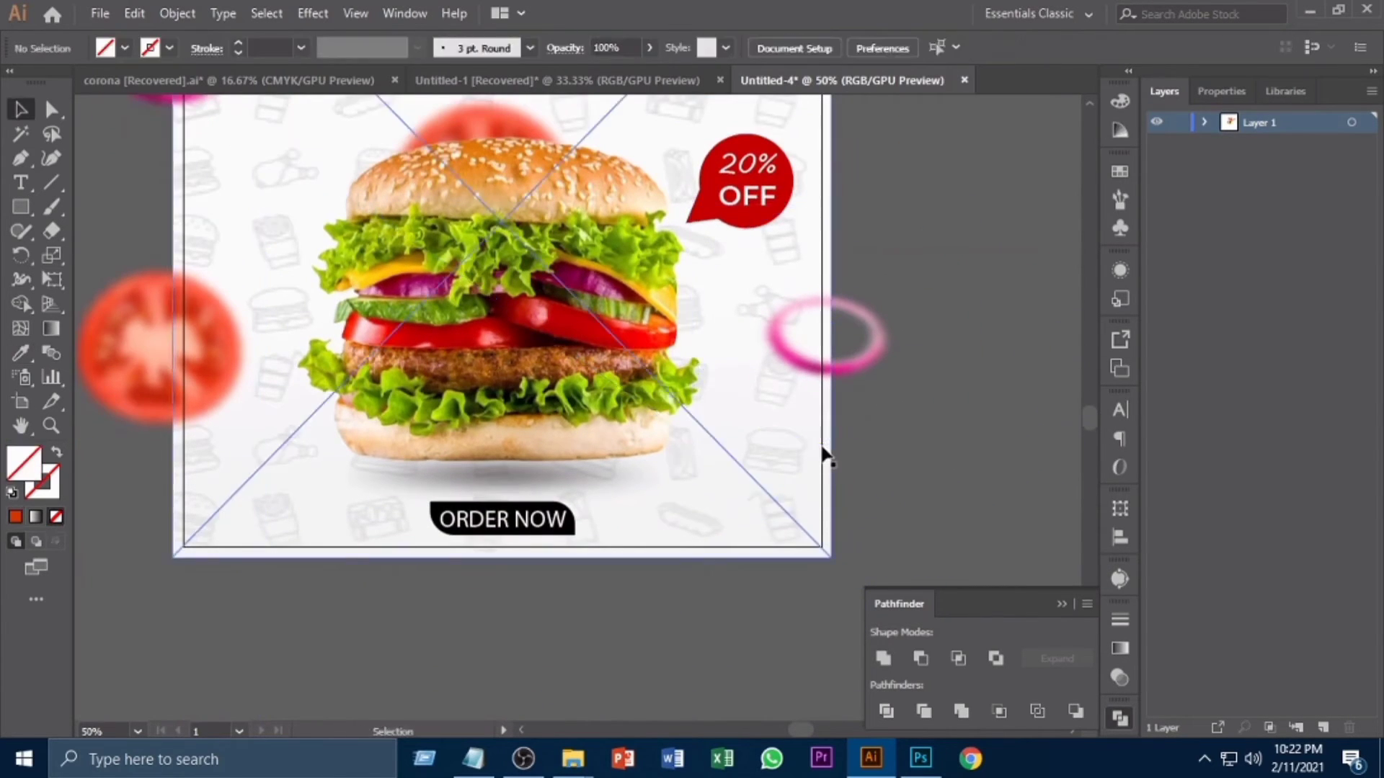
drag(824, 446, 855, 492)
click(630, 388)
key(ctrl+2)
scroll(2, 611, down, 6)
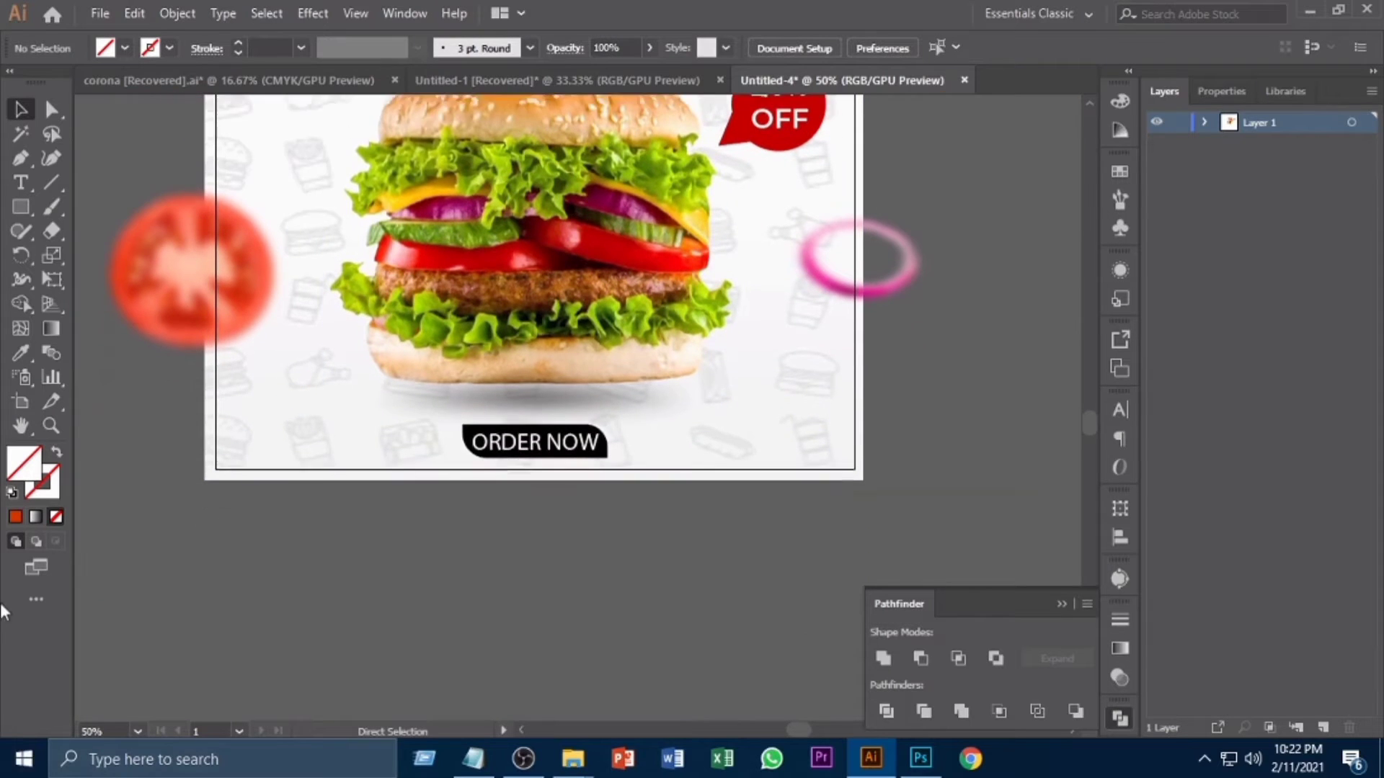
click(504, 381)
key(ctrl+2)
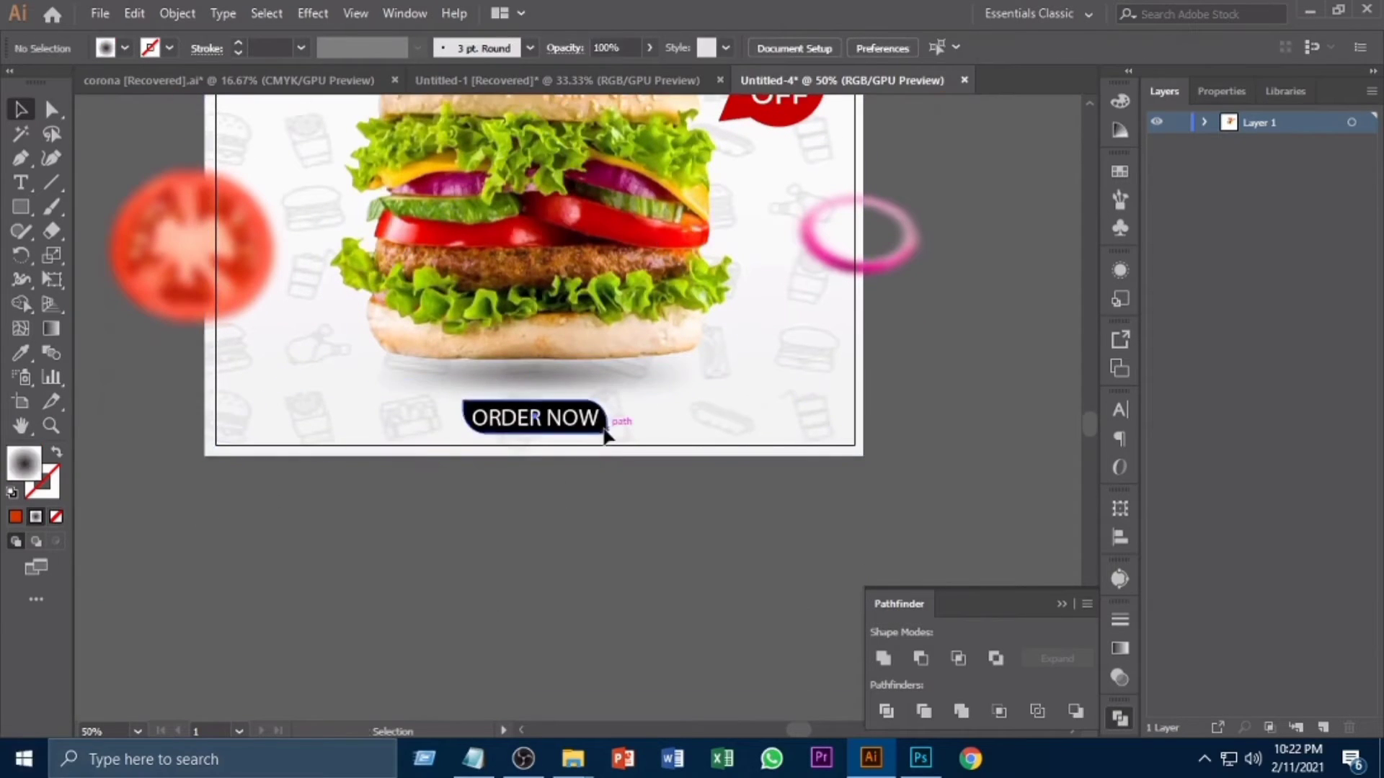
click(672, 442)
key(ctrl+2)
Fill the ORDER NOW button shape with the colour sampled from the red-orange square
click(603, 439)
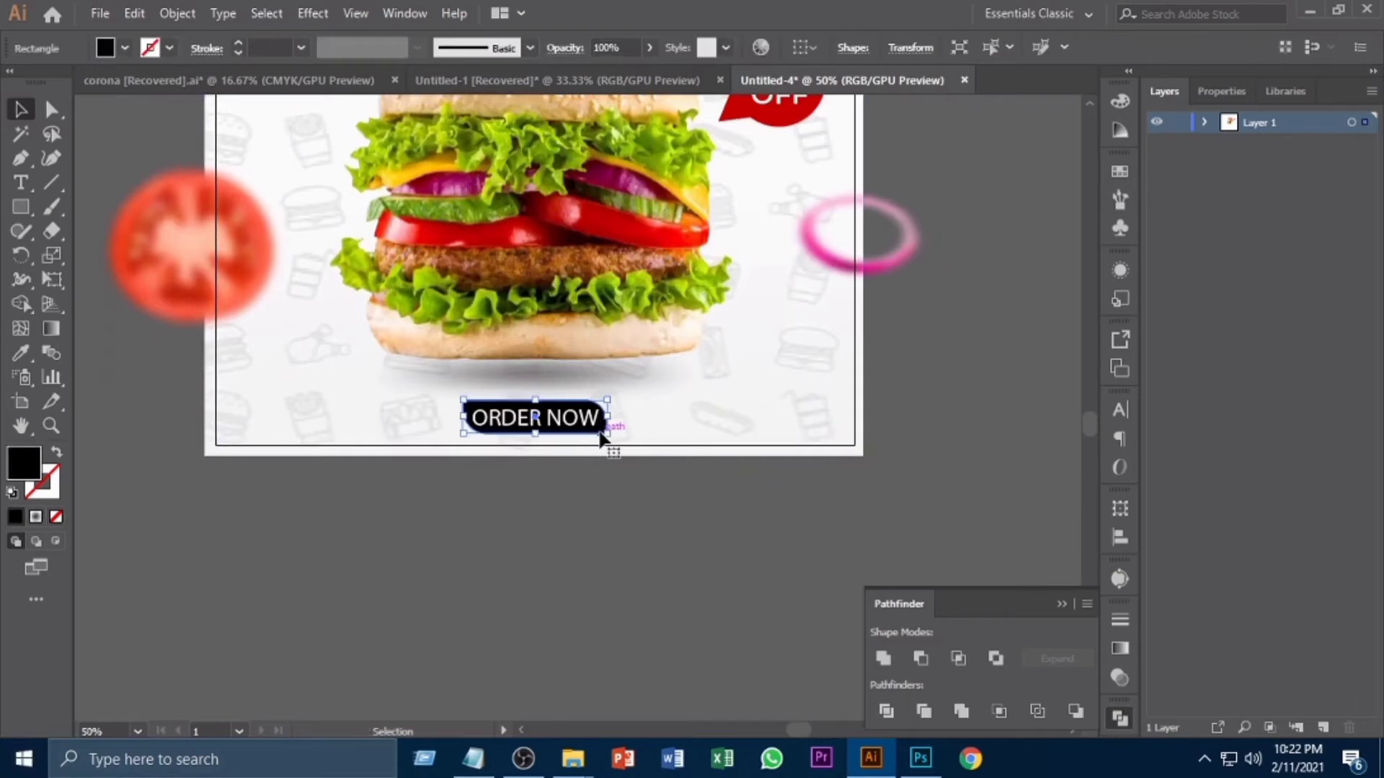
key(ctrl+minus)
drag(646, 432, 610, 526)
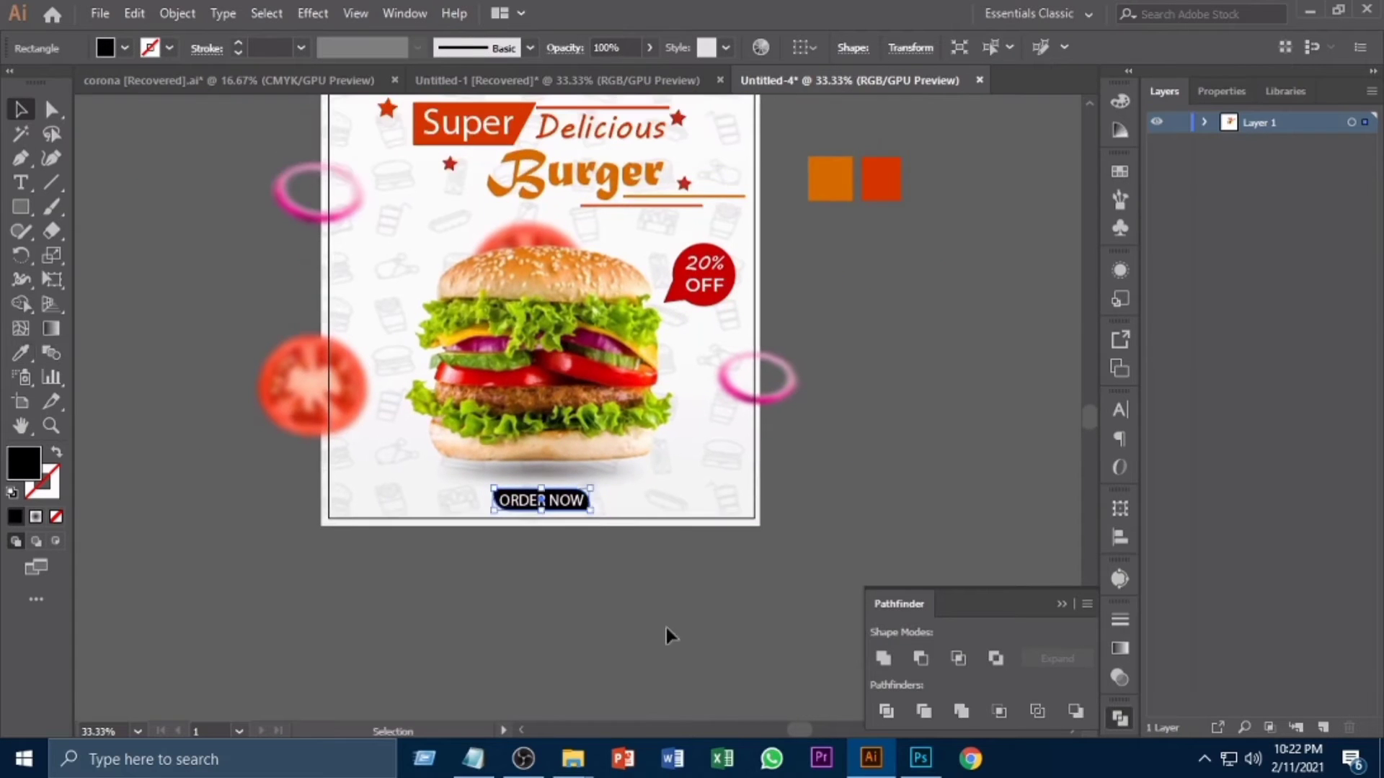
key(i)
click(880, 178)
key(v)
click(505, 558)
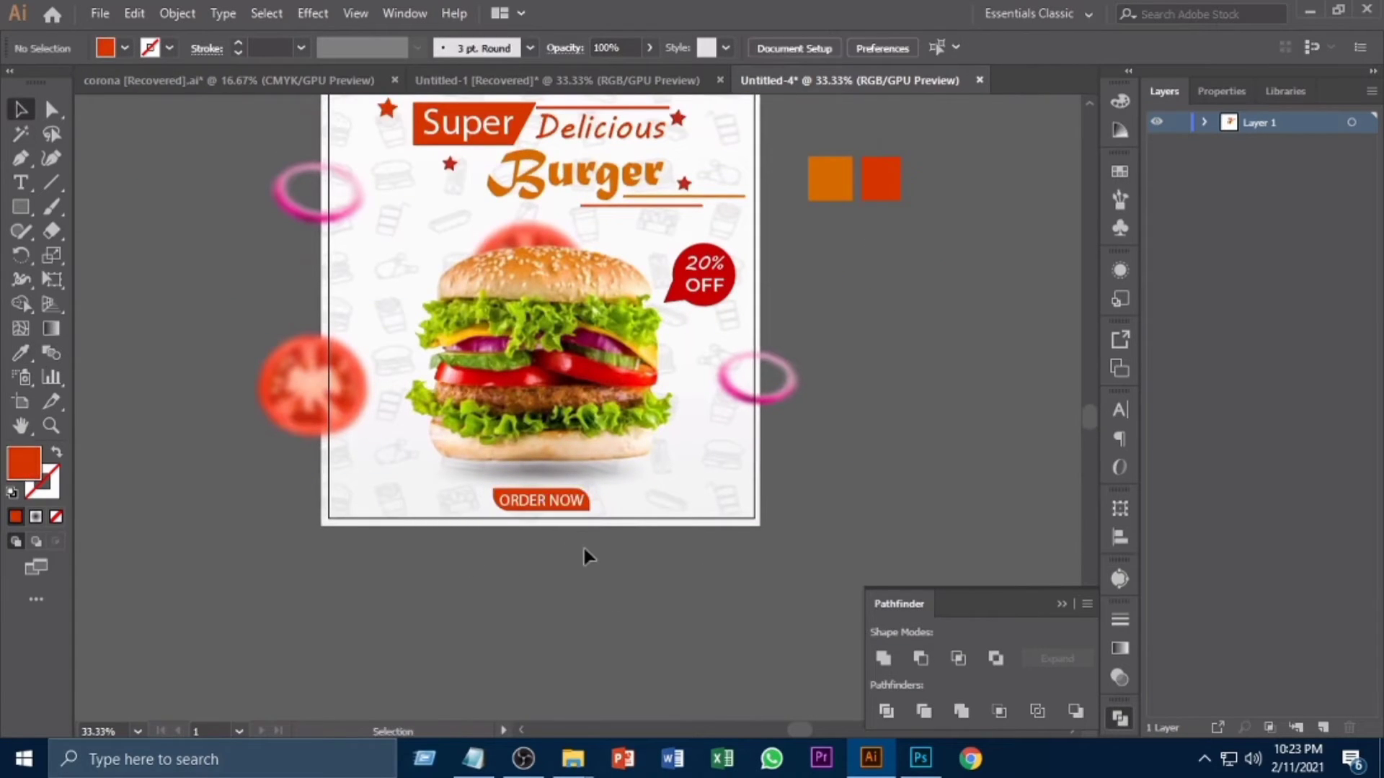
Change the font of the "ORDER NOW" text to Metropolis Bold
click(558, 502)
click(806, 49)
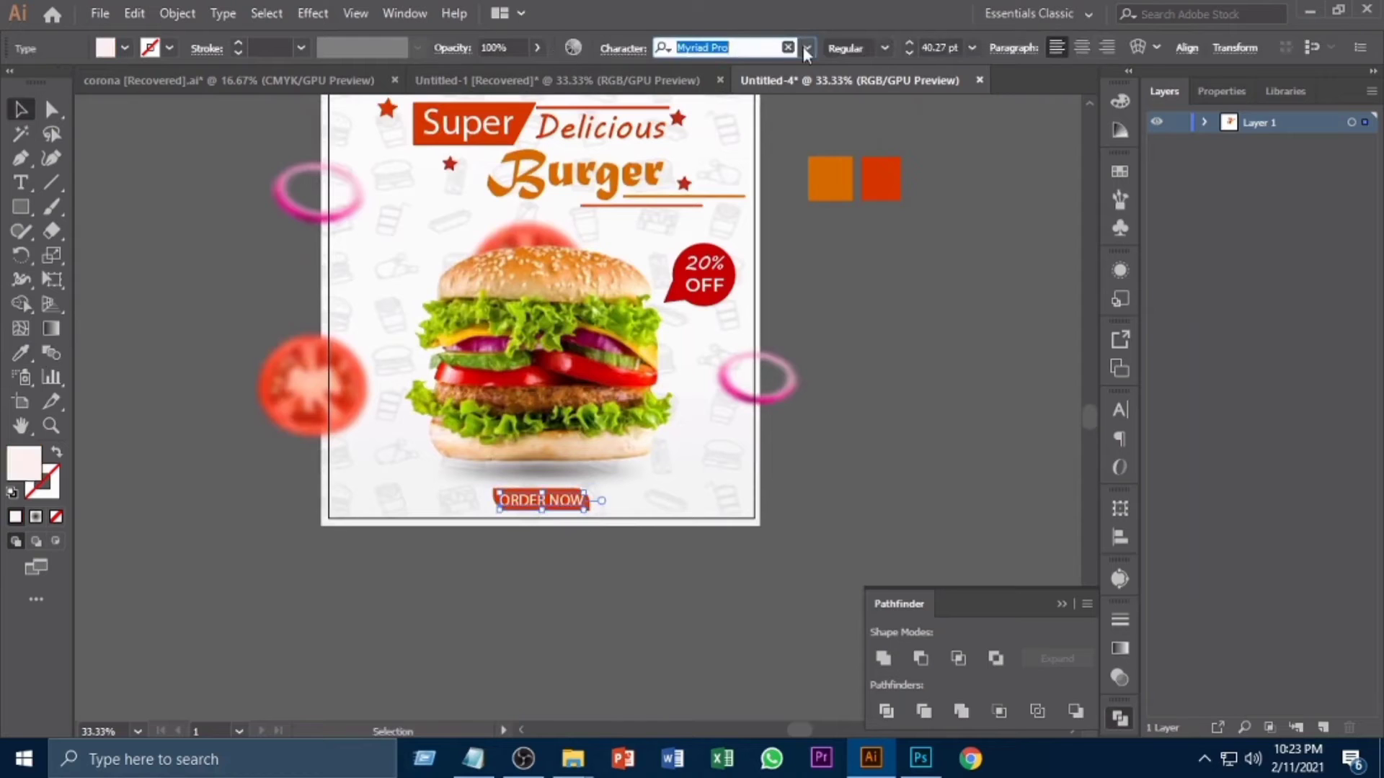
click(762, 278)
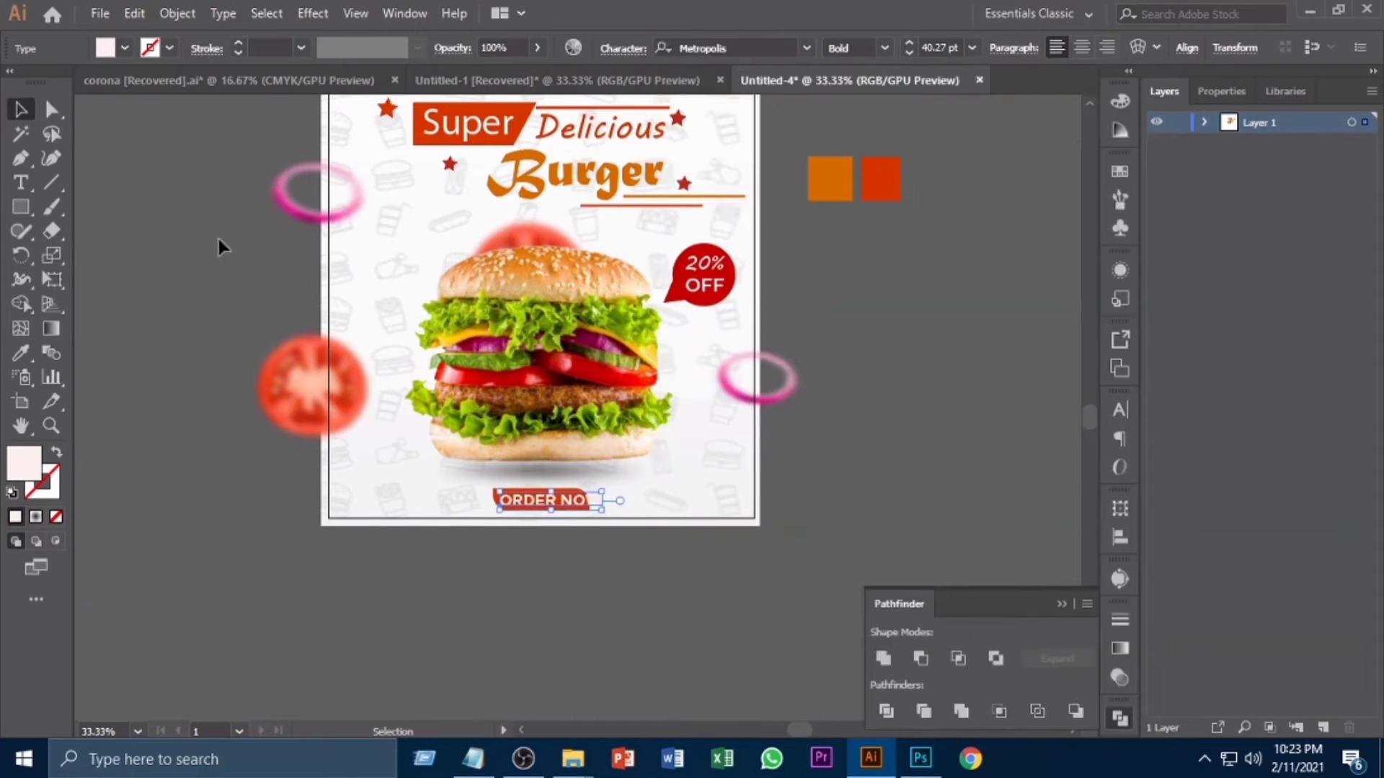
Reduce the "ORDER NOW" text to 34 pt so it fits inside its red-orange button shape
text(37)
key(Return)
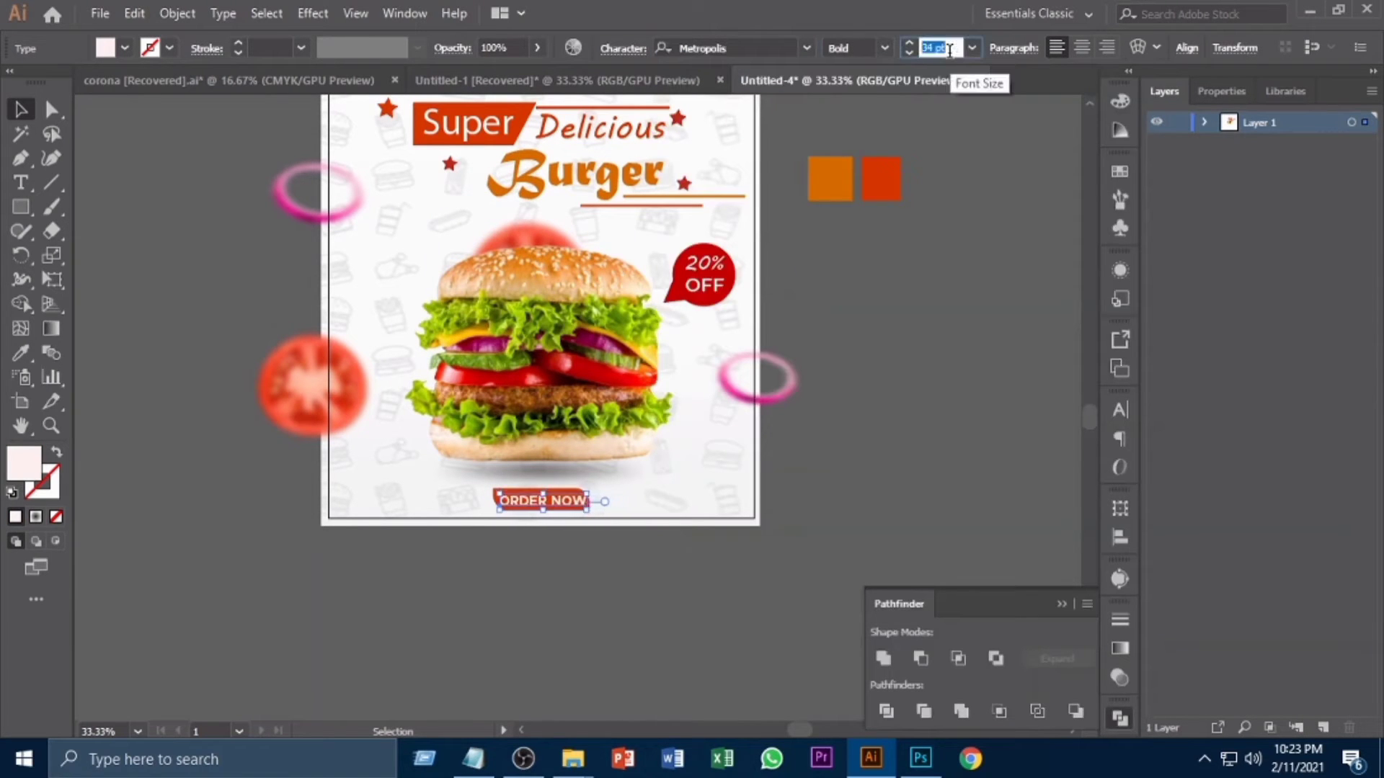
key(Down)
click(970, 343)
click(567, 505)
shift+click(582, 493)
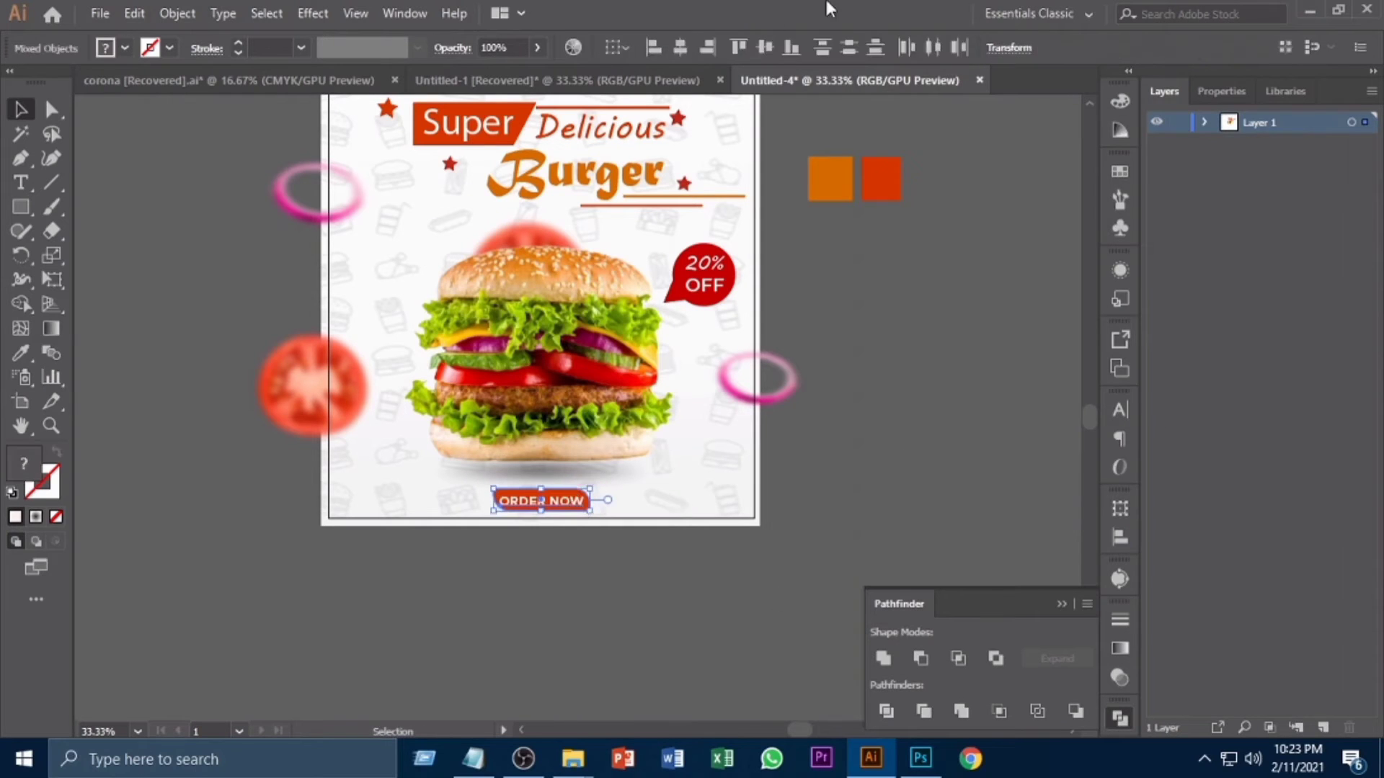
click(902, 499)
Shrink the red stars after "Delicious" and before "Super" in the headline
scroll(901, 497, up, 2)
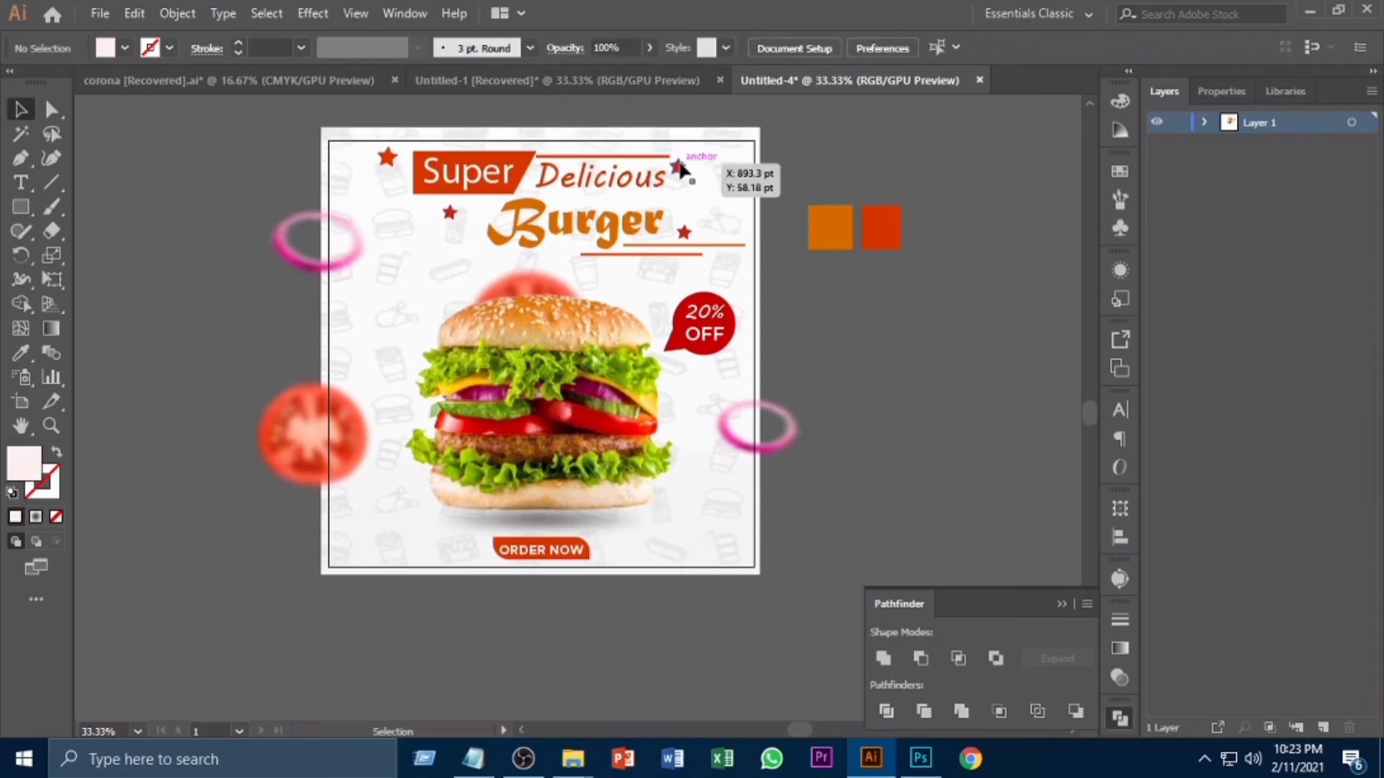
click(679, 168)
click(790, 167)
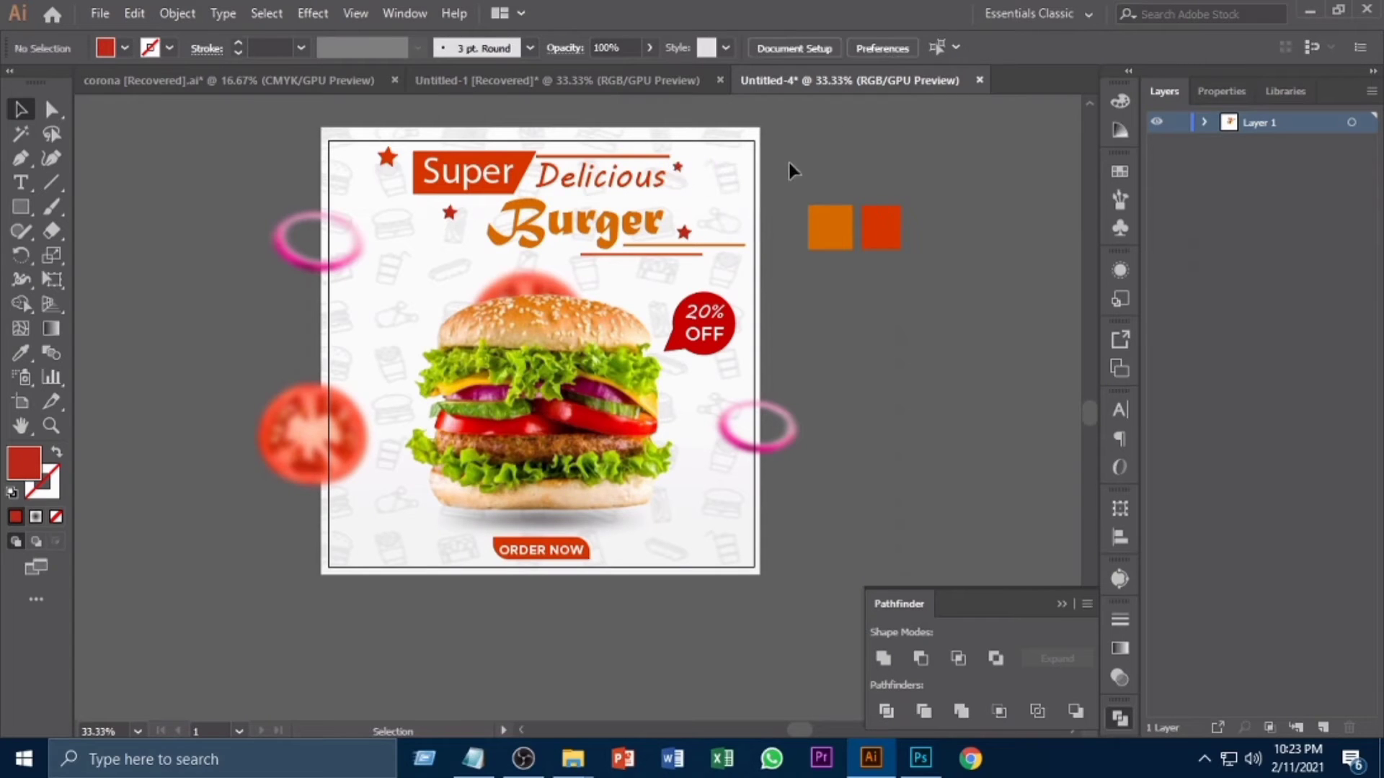
click(393, 154)
drag(378, 166, 388, 165)
click(425, 211)
click(450, 214)
Lock the unfilled path around the blurred onion ring and the blurred tomato at the artboard's left edge
click(353, 238)
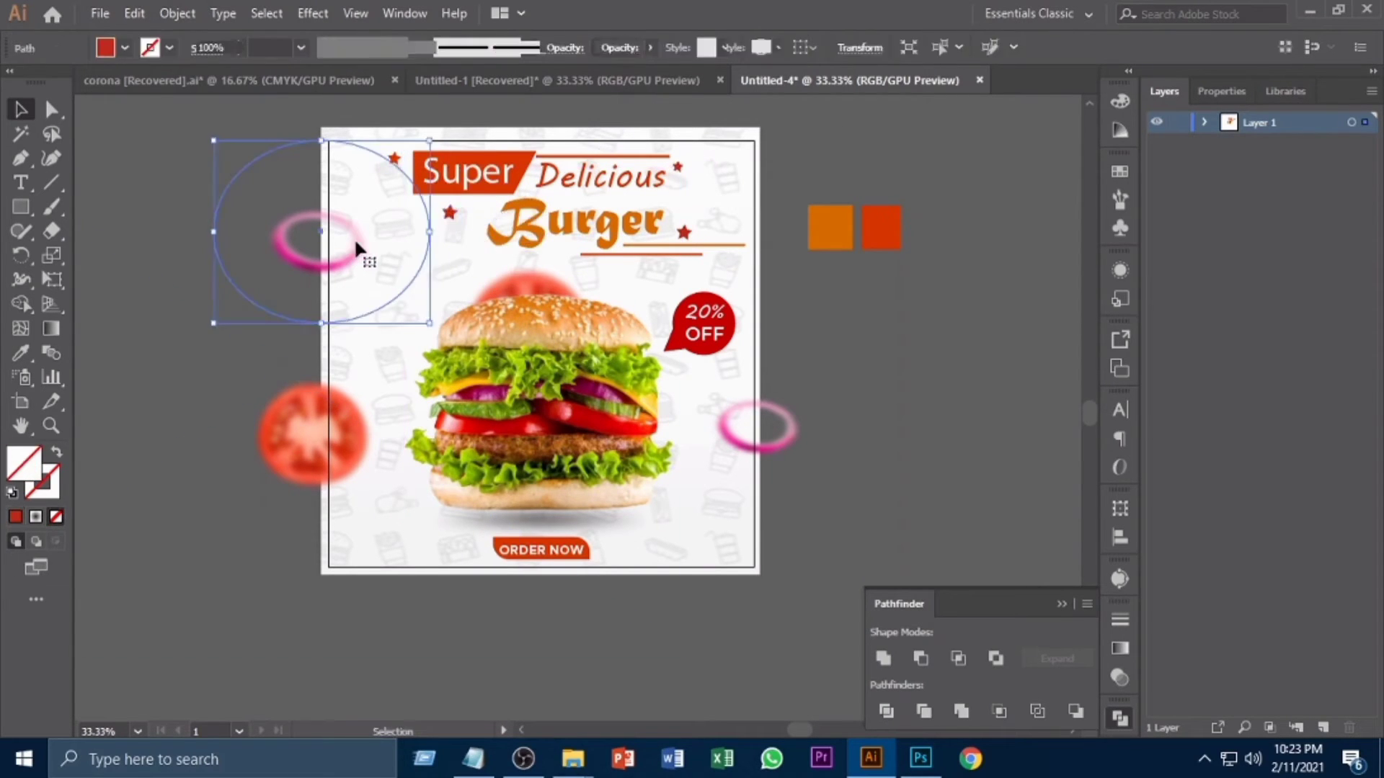
key(ctrl+2)
click(292, 447)
key(ctrl+2)
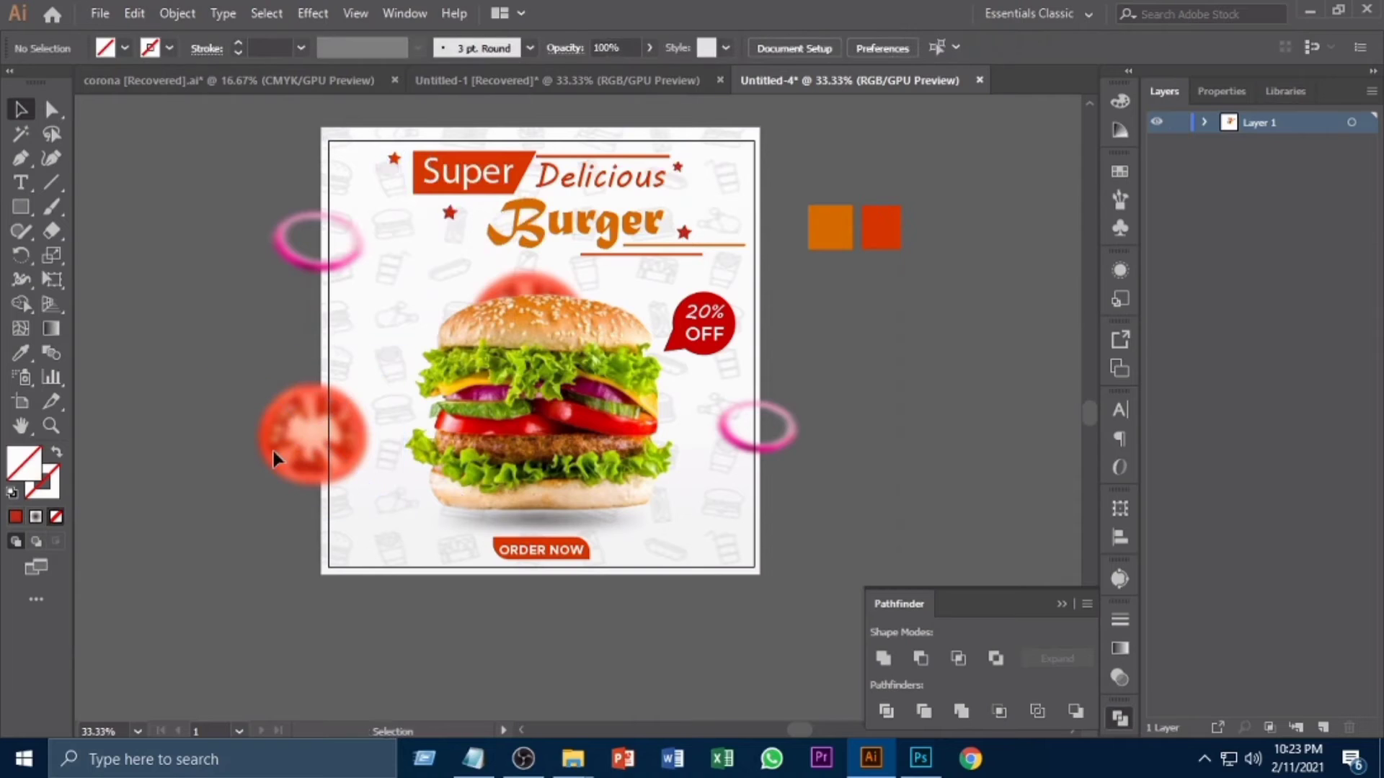
Show the rulers and place a horizontal guide through the middle of the ORDER NOW button
click(523, 557)
drag(476, 536, 604, 571)
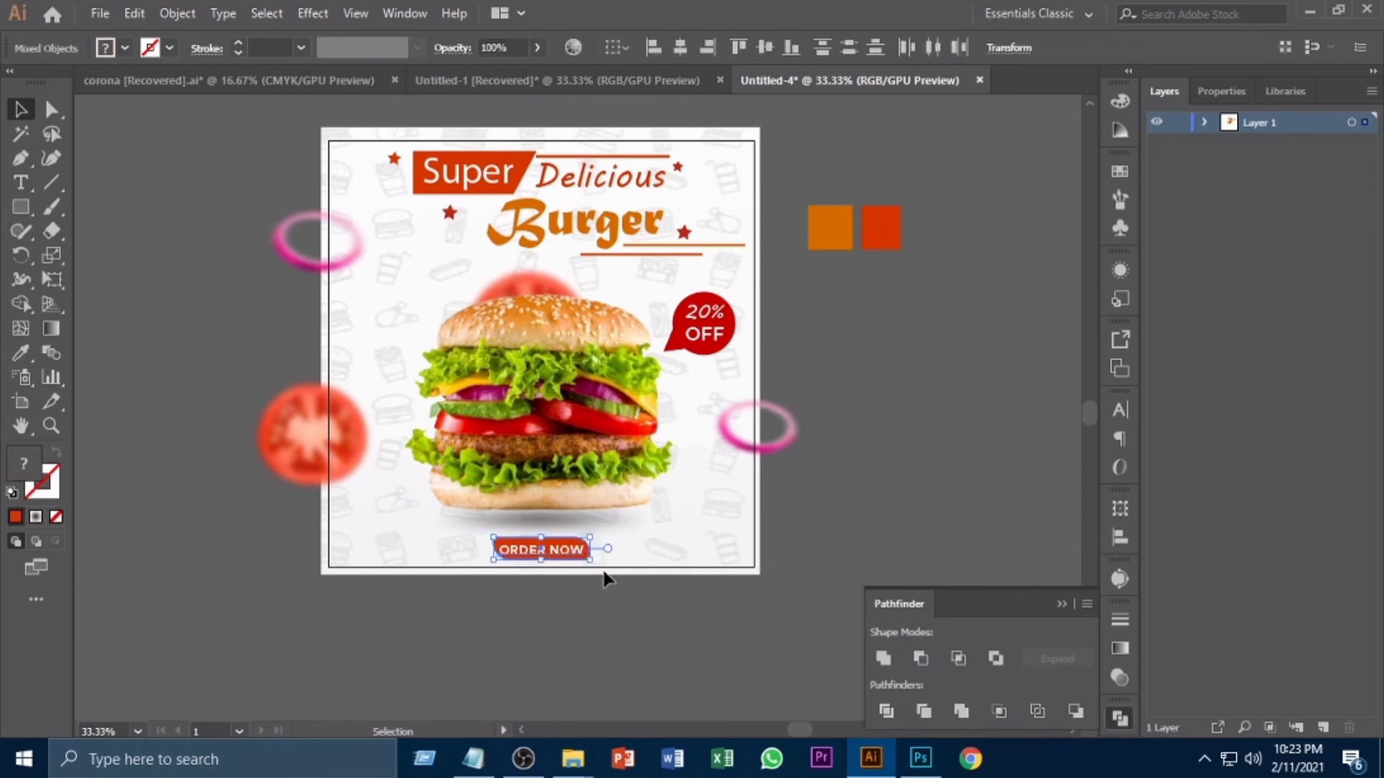
click(603, 601)
scroll(602, 591, down, 2)
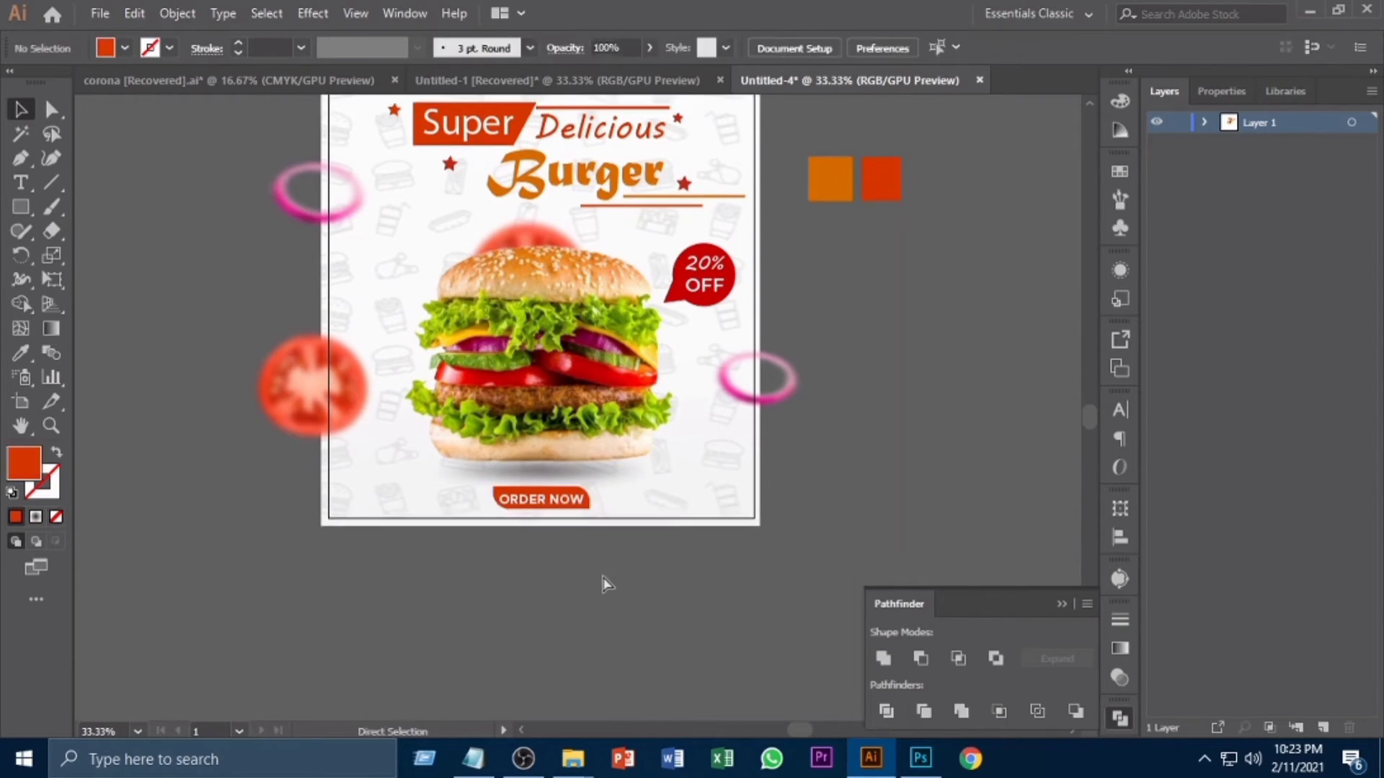
key(ctrl+r)
drag(710, 102, 684, 503)
In the Untitled-1 document, move the blurred shadow and the orange background square aside to check what lies beneath
click(469, 80)
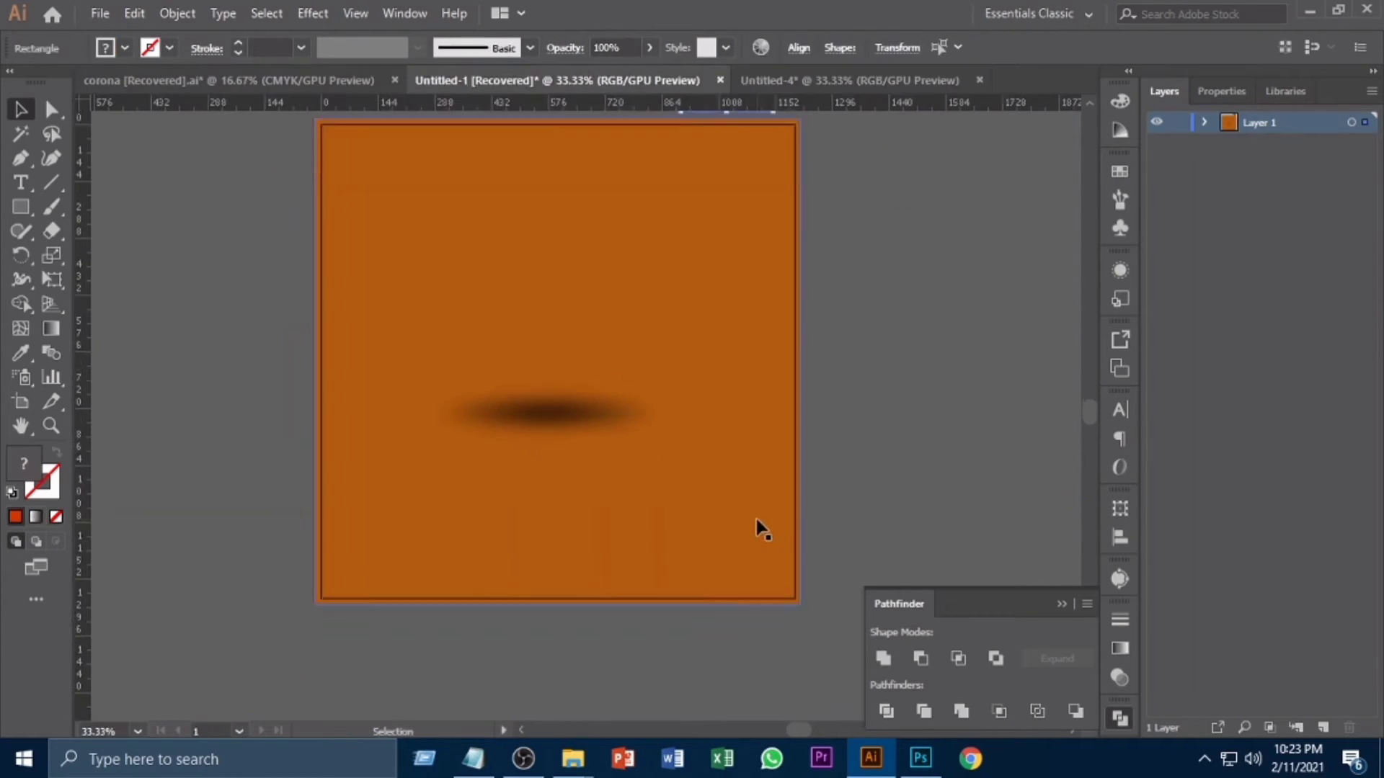
scroll(758, 528, down, 3)
key(ctrl+minus)
key(ctrl+minus)
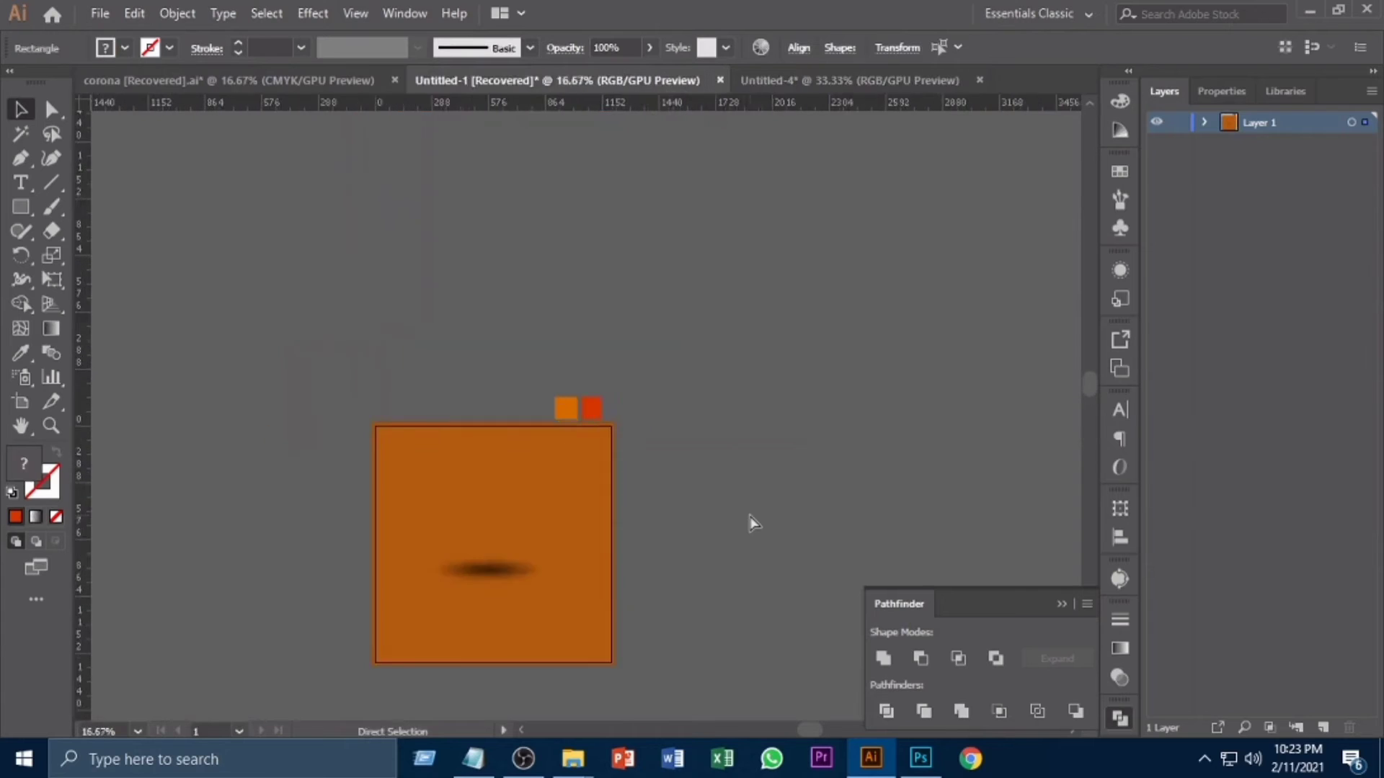
key(ctrl+plus)
key(space)
drag(611, 668, 776, 469)
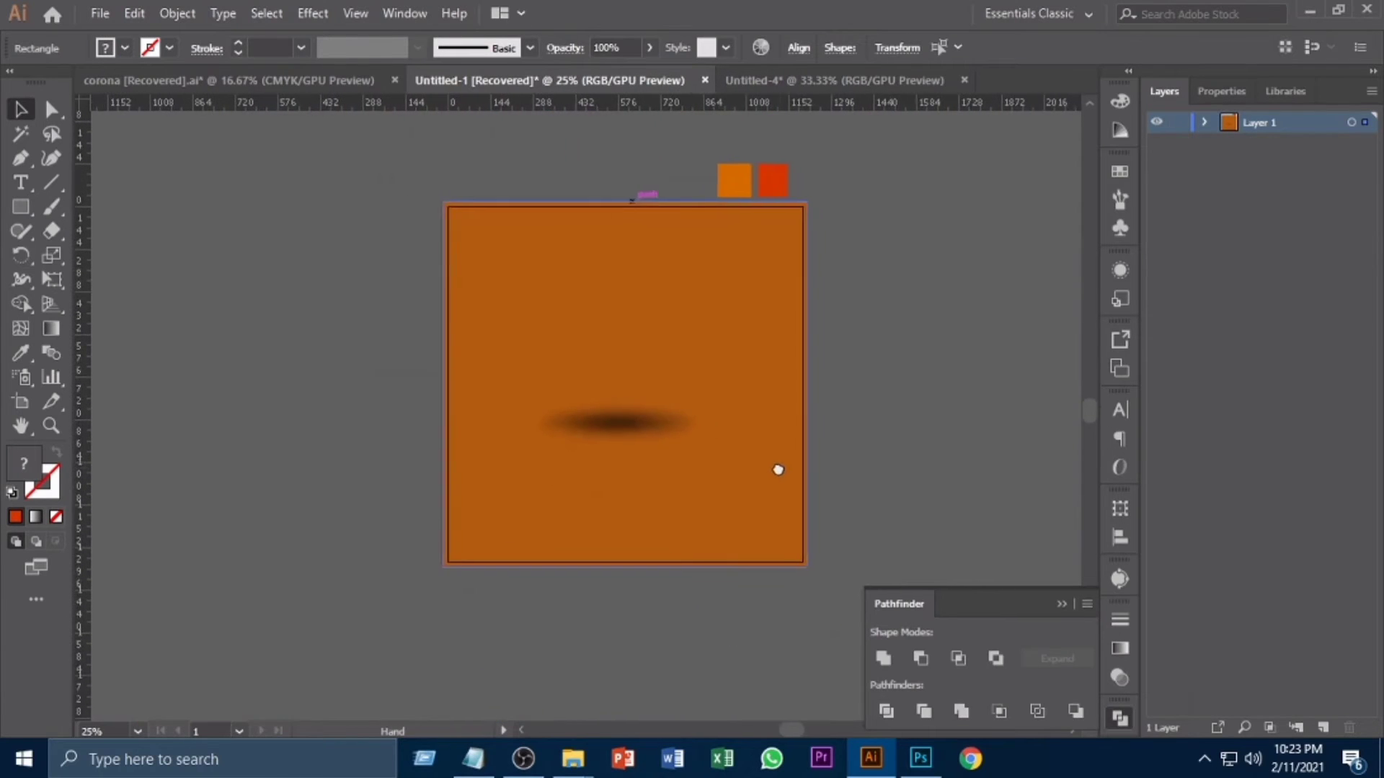
drag(661, 420, 926, 487)
drag(746, 355, 710, 367)
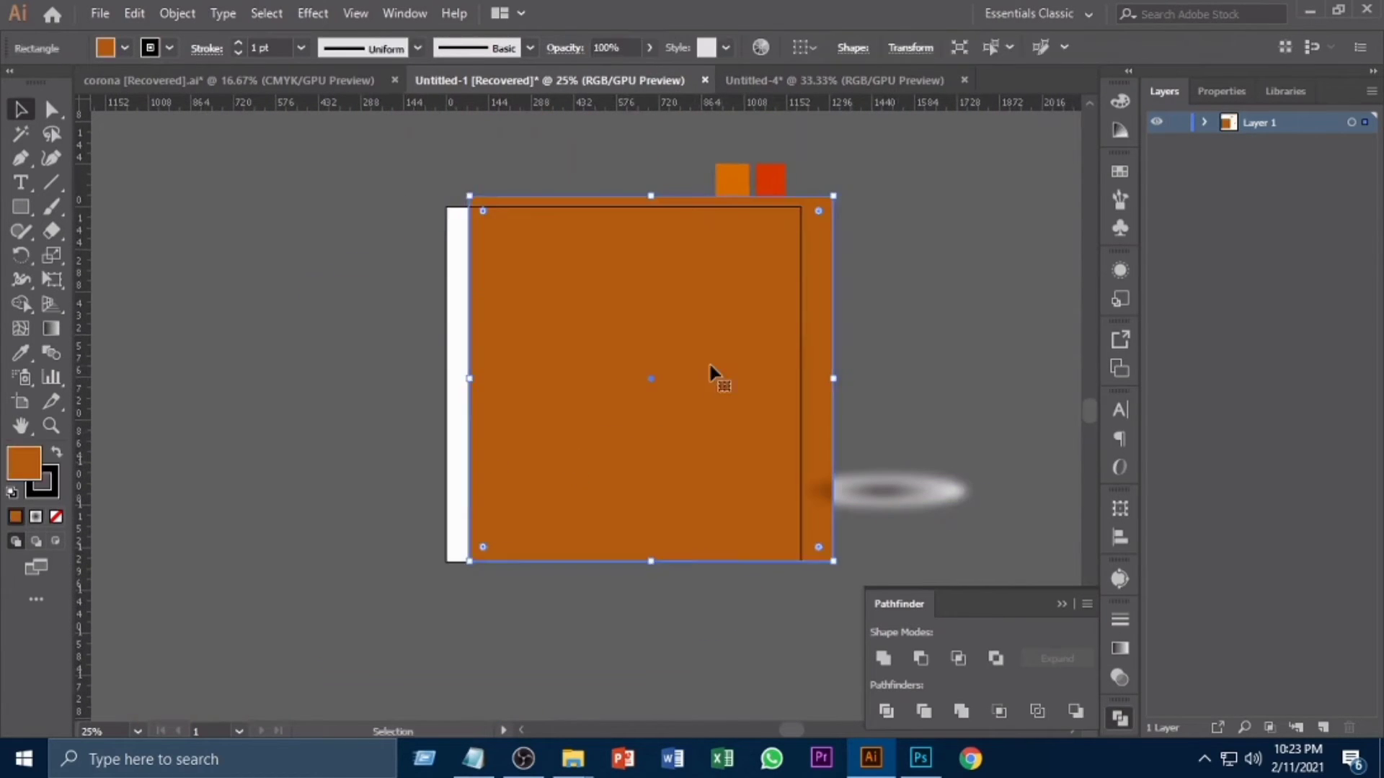
Return to the Untitled-4 document and examine the canvas around the burger post and below its artboard
click(795, 78)
key(ctrl+minus)
key(ctrl+minus)
key(ctrl+minus)
key(ctrl+minus)
key(ctrl+minus)
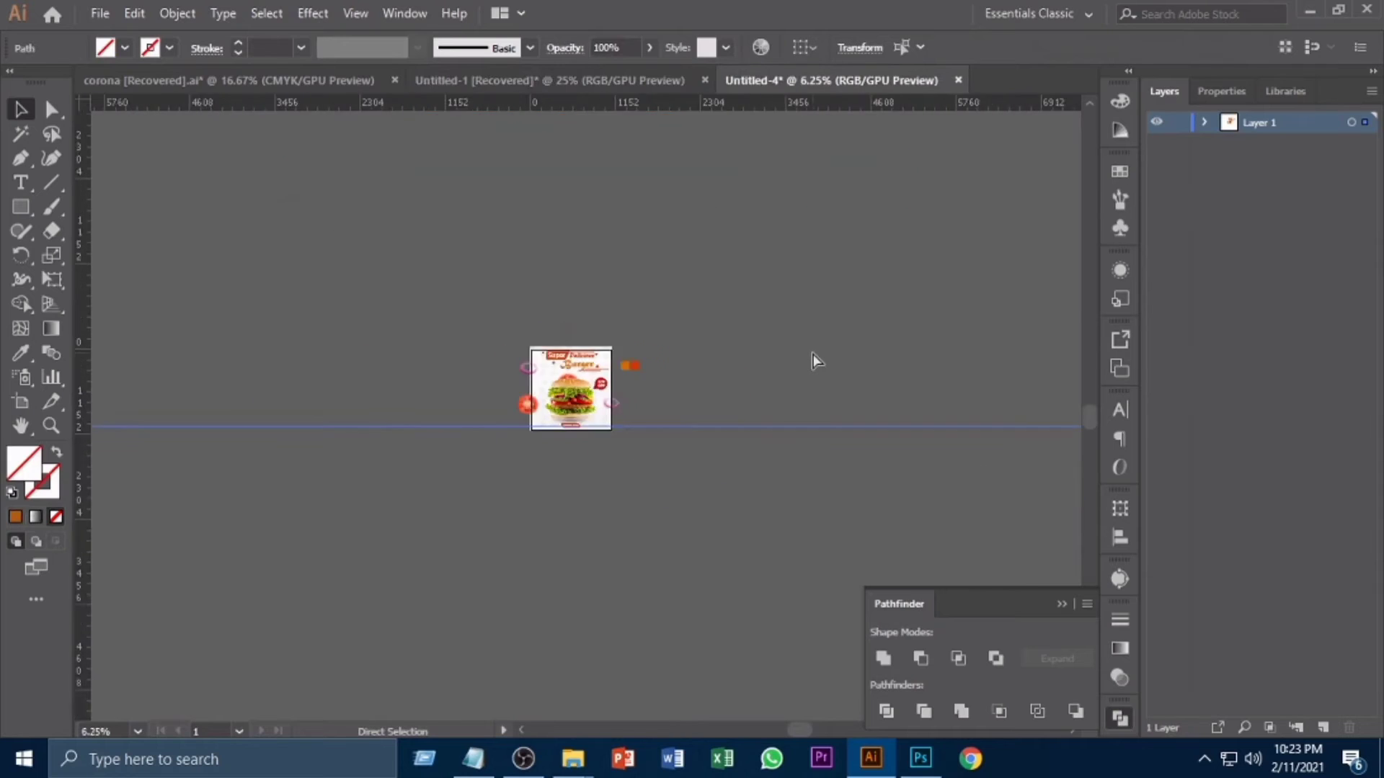
key(ctrl+plus)
key(ctrl+plus)
key(ctrl+plus)
key(ctrl+plus)
key(ctrl+plus)
key(space)
drag(704, 476, 701, 322)
click(423, 538)
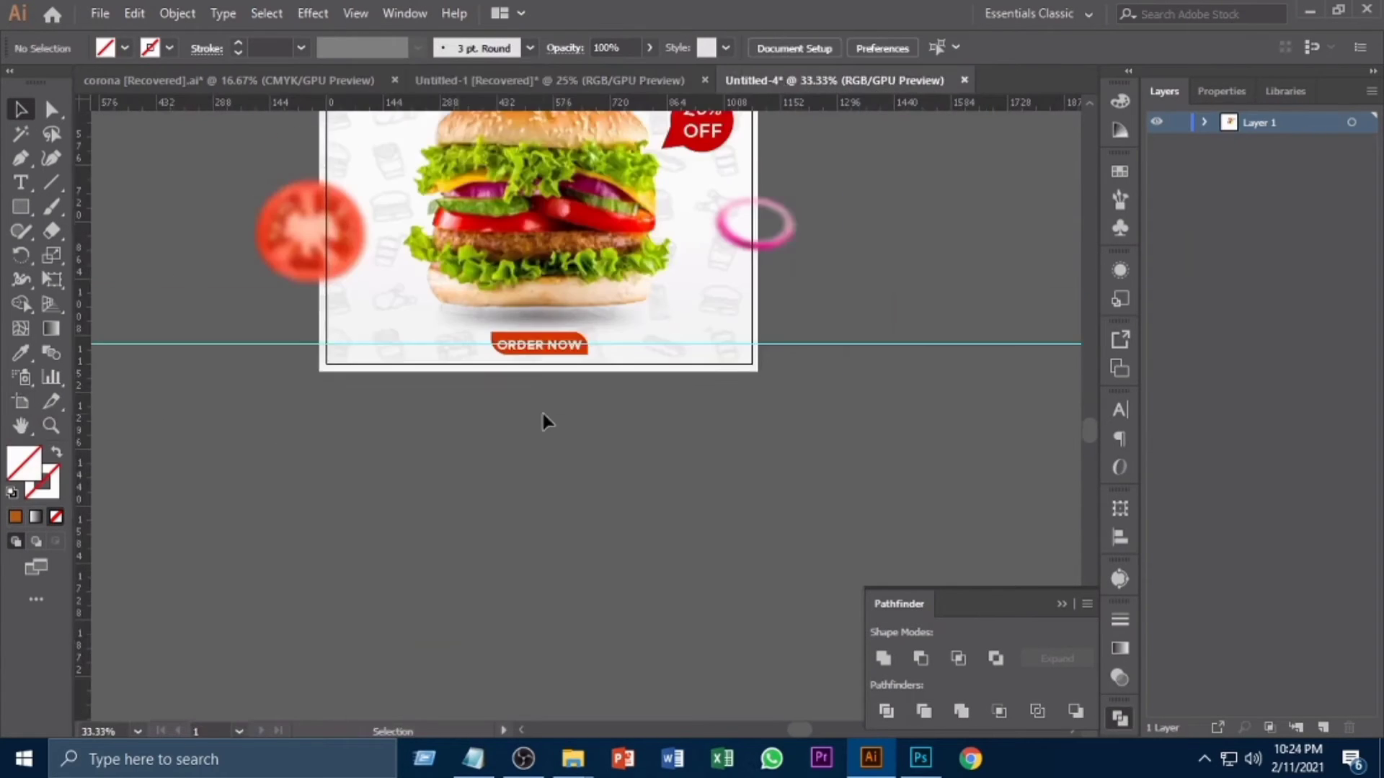
scroll(542, 409, down, 2)
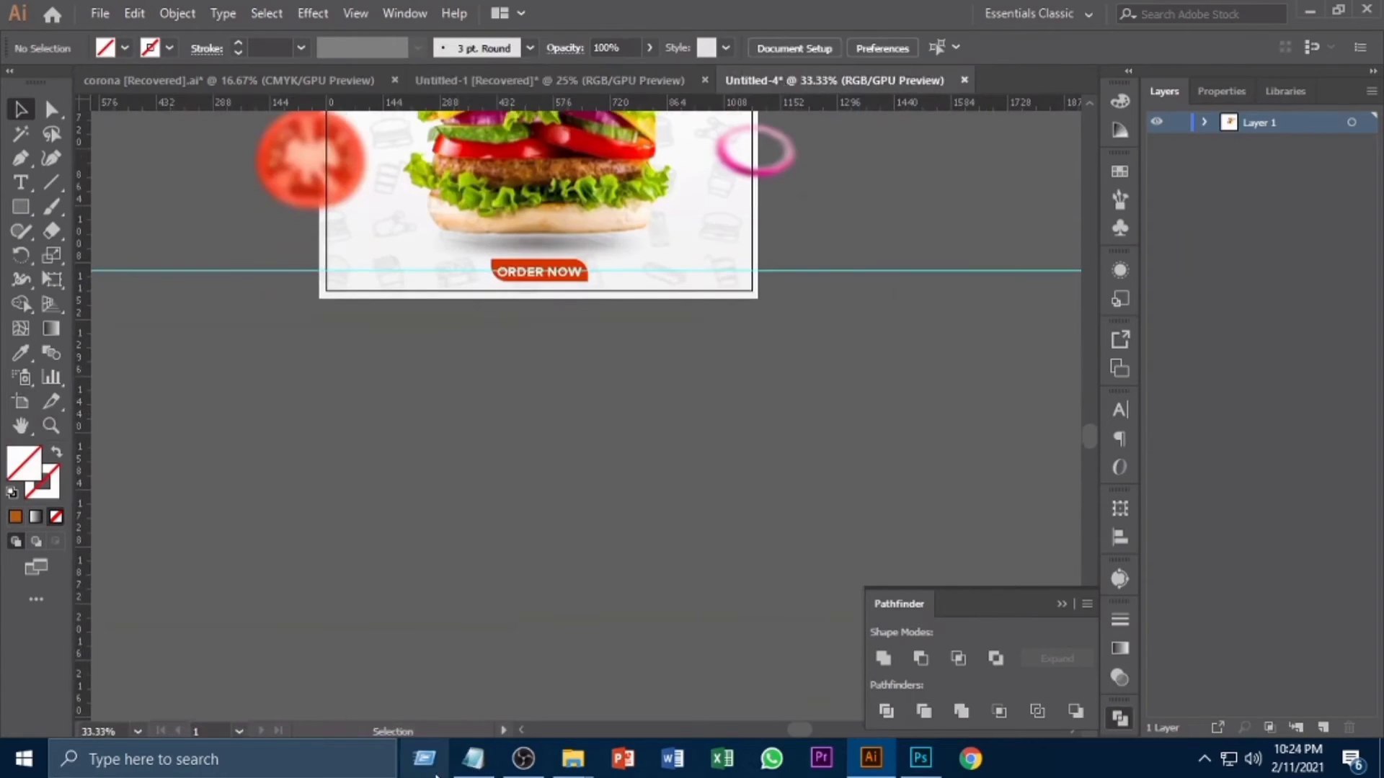
Switch to the text notes, cut the placeholder phone number and return to the Illustrator document
click(473, 758)
drag(177, 137, 26, 127)
key(ctrl+x)
click(890, 43)
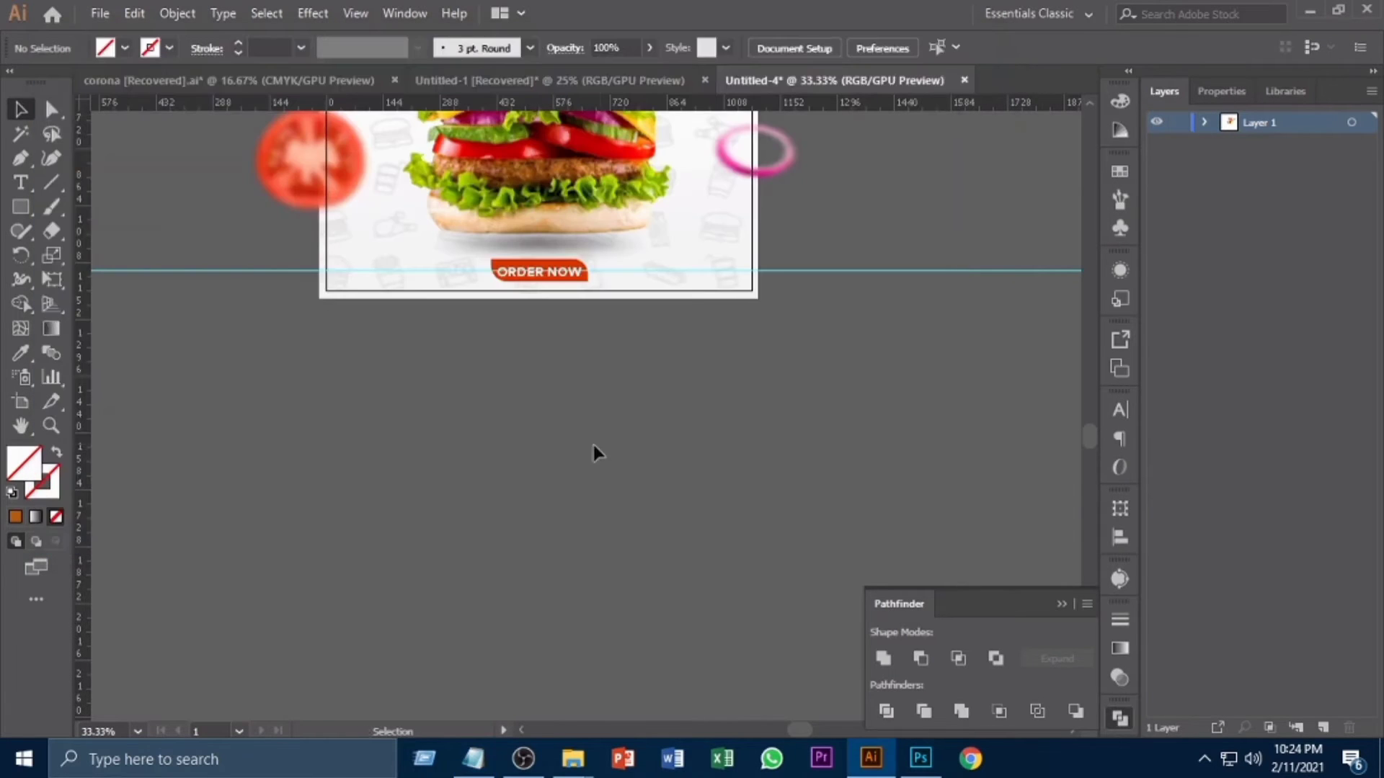
Paste the phone number as point text below the artboard and enlarge it to about 74 pt
key(t)
click(581, 407)
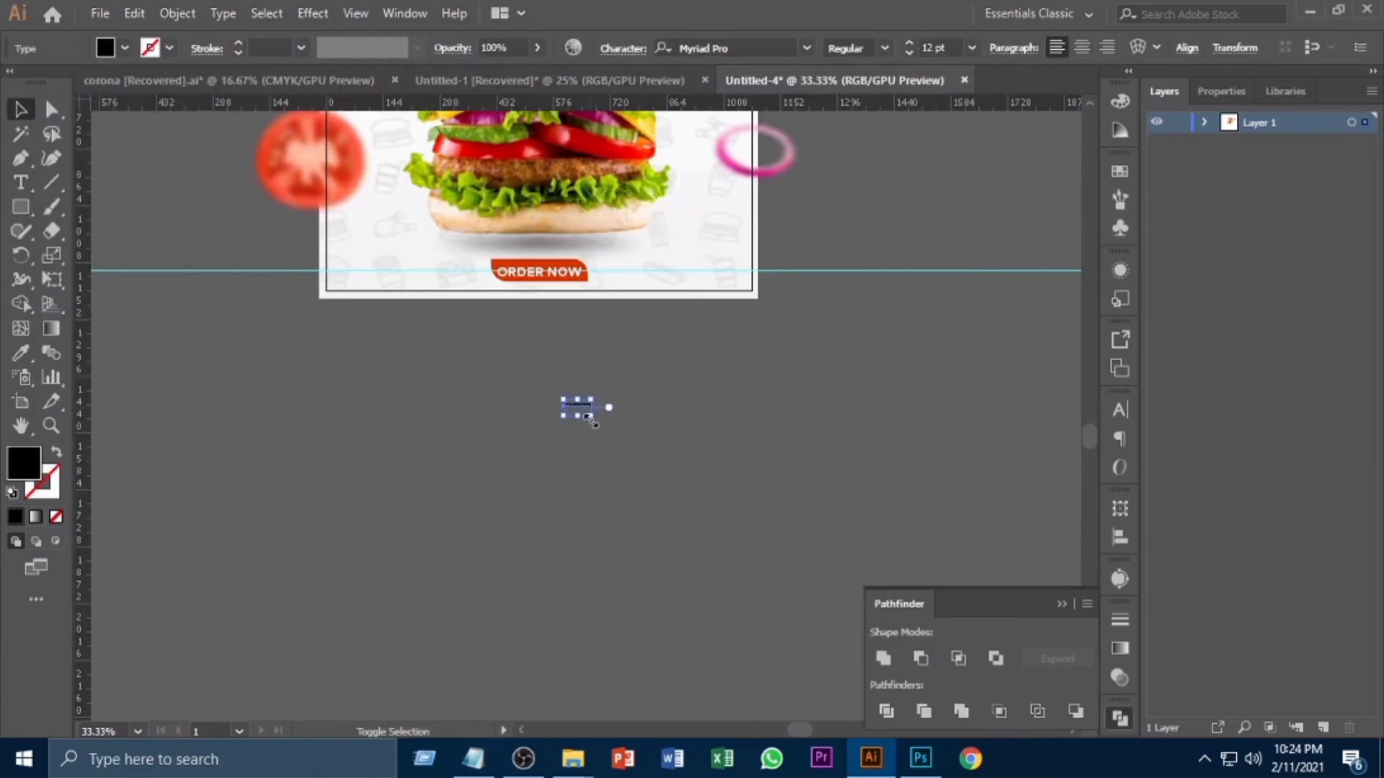
key(ctrl+v)
click(691, 451)
double_click(609, 399)
key(Escape)
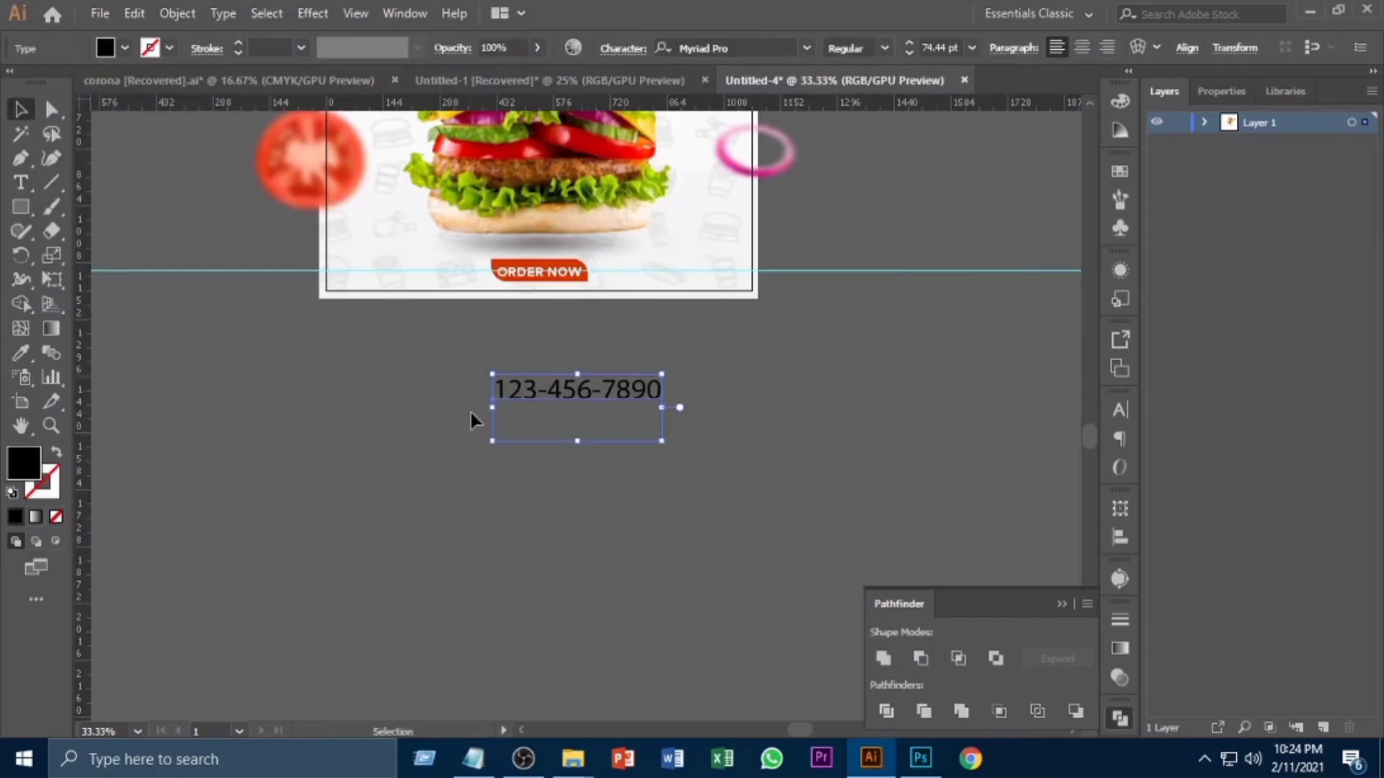
Duplicate the phone number text to its right and space the two texts side by side below the artboard
click(470, 412)
alt+drag(604, 391, 852, 391)
click(642, 393)
drag(577, 397, 542, 391)
drag(800, 393, 730, 387)
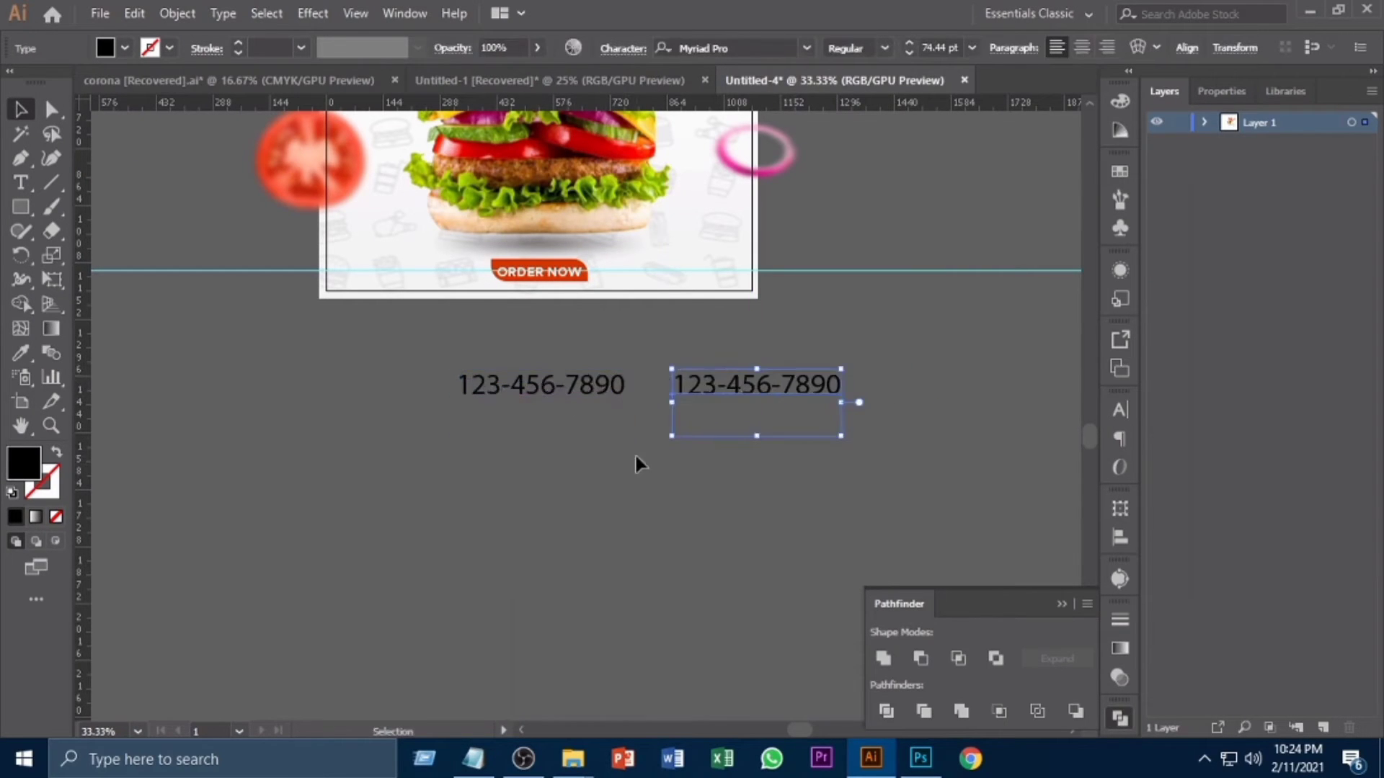
Open the icon file 488.eps from the "shape elmnt" folder within the Design folder
click(99, 13)
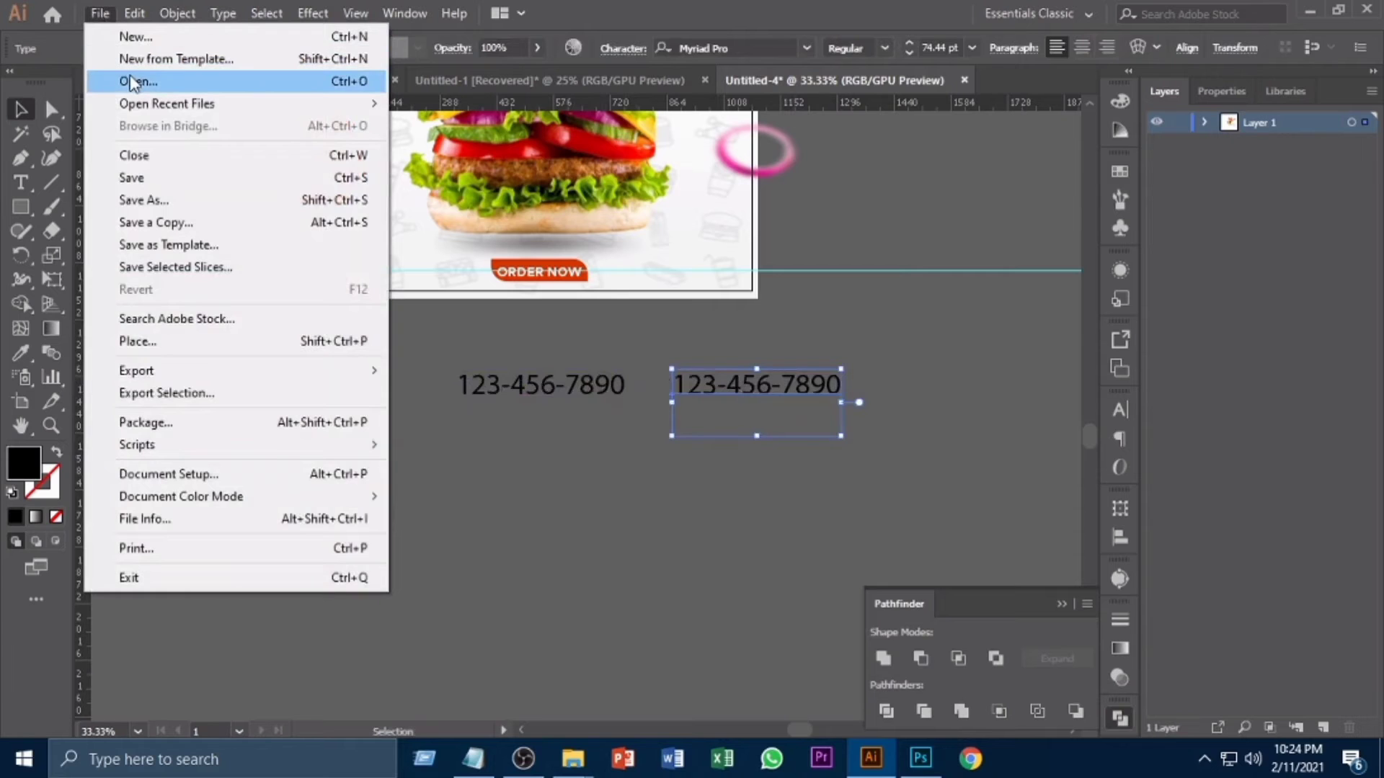
key(ctrl+o)
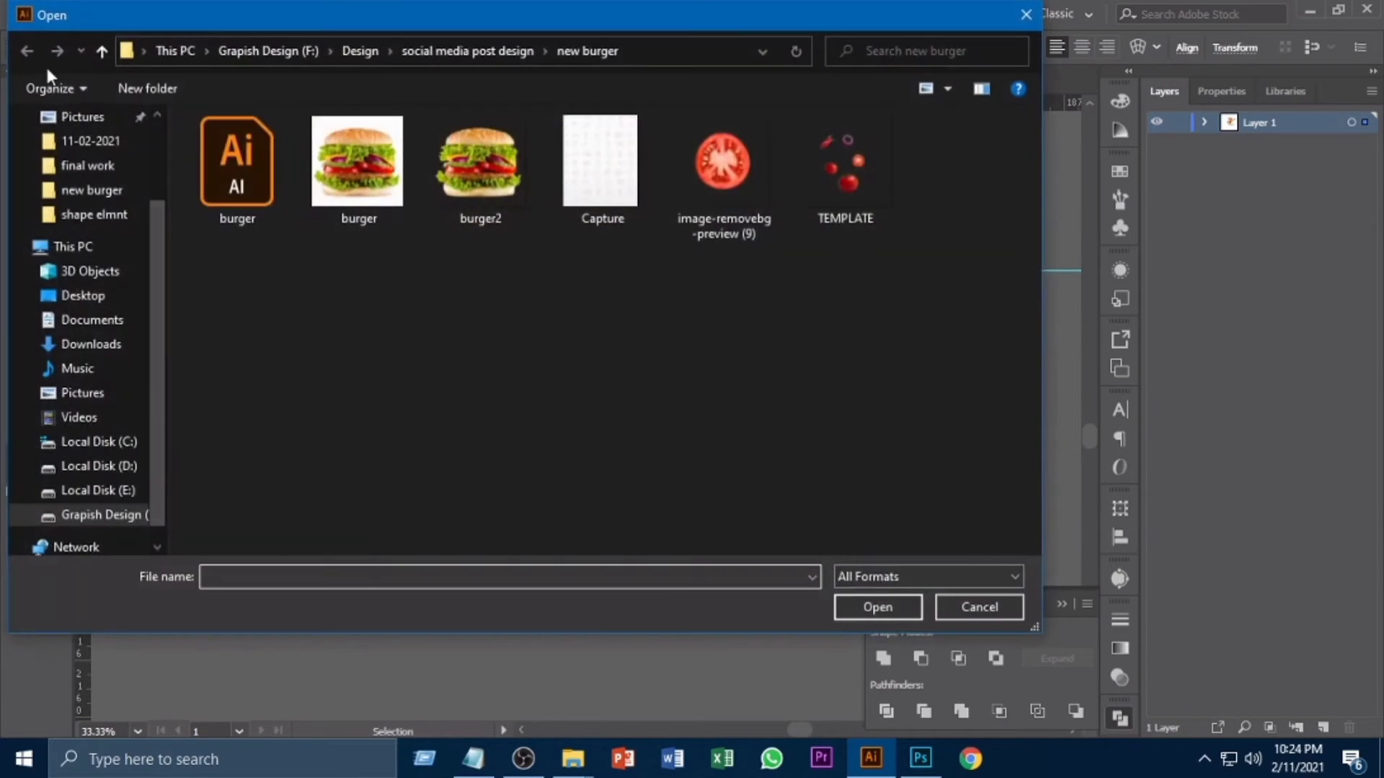
click(102, 50)
scroll(747, 341, down, 2)
click(101, 50)
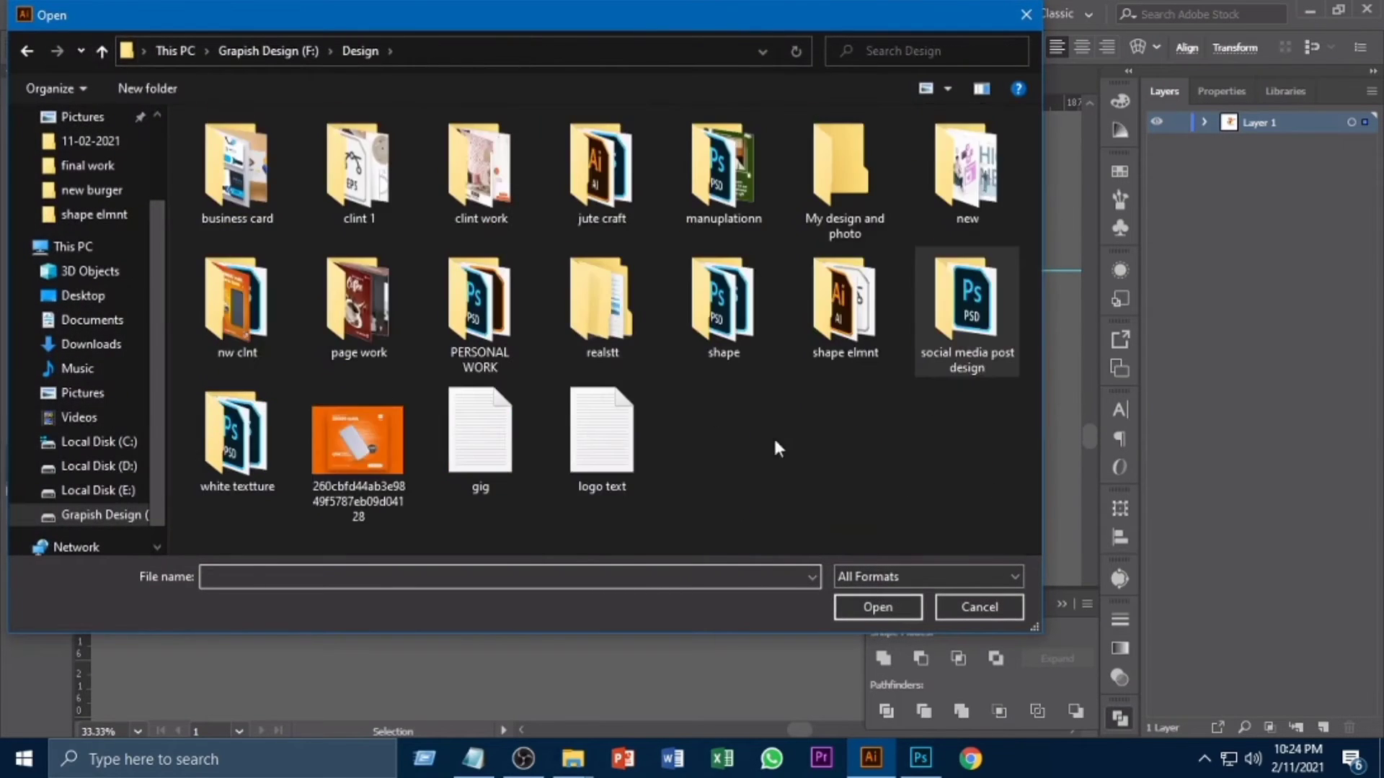
double_click(835, 288)
double_click(475, 166)
double_click(475, 400)
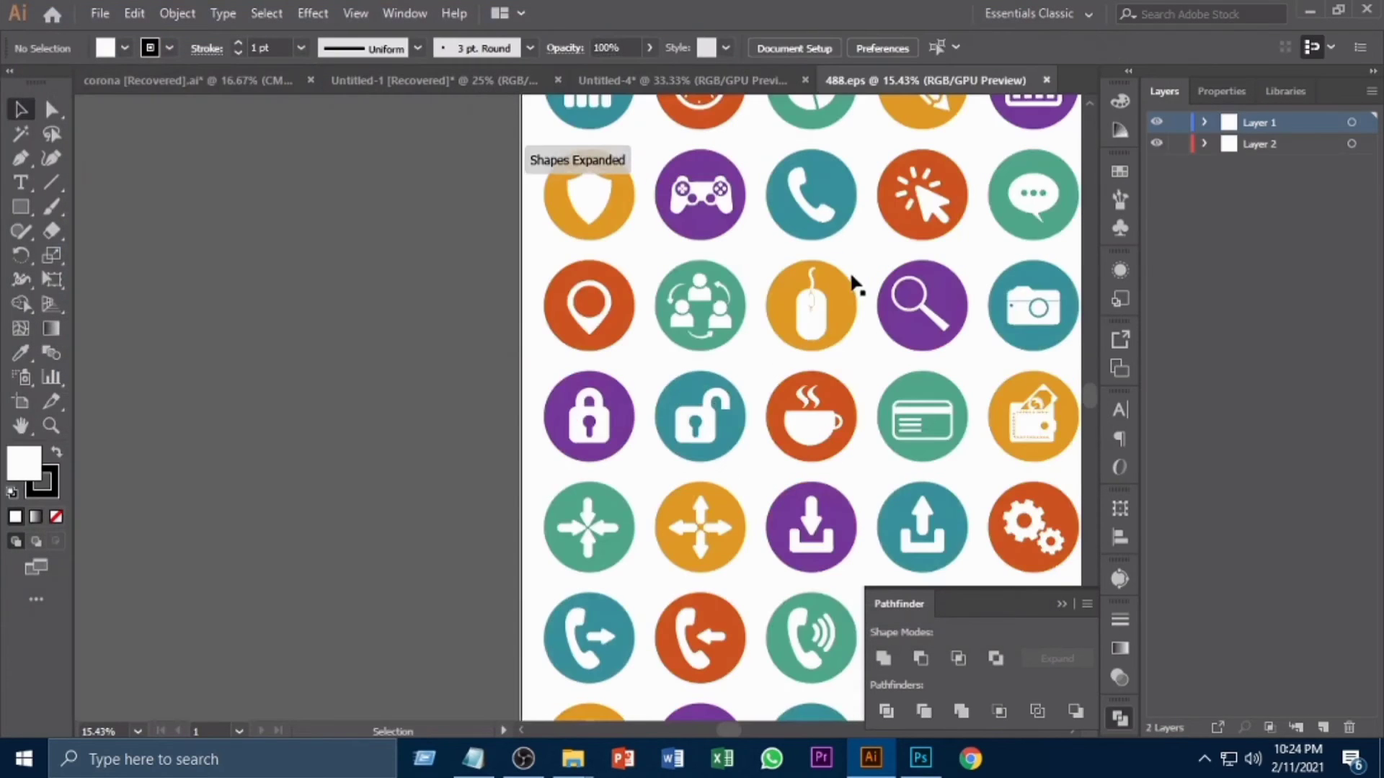
Move the white phone icon out of its teal circle onto the empty canvas beside the icon sheet
double_click(820, 214)
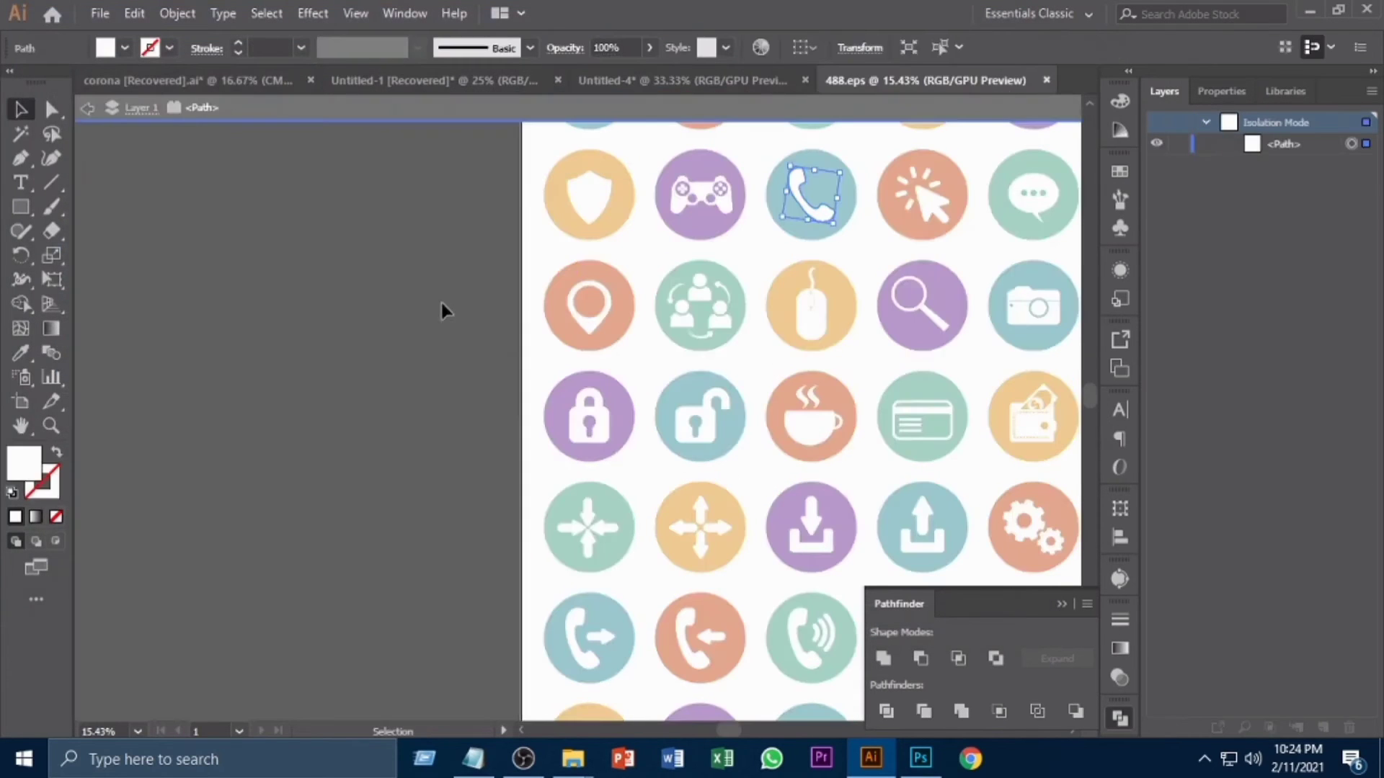
click(918, 268)
click(821, 214)
double_click(898, 118)
drag(826, 223, 375, 296)
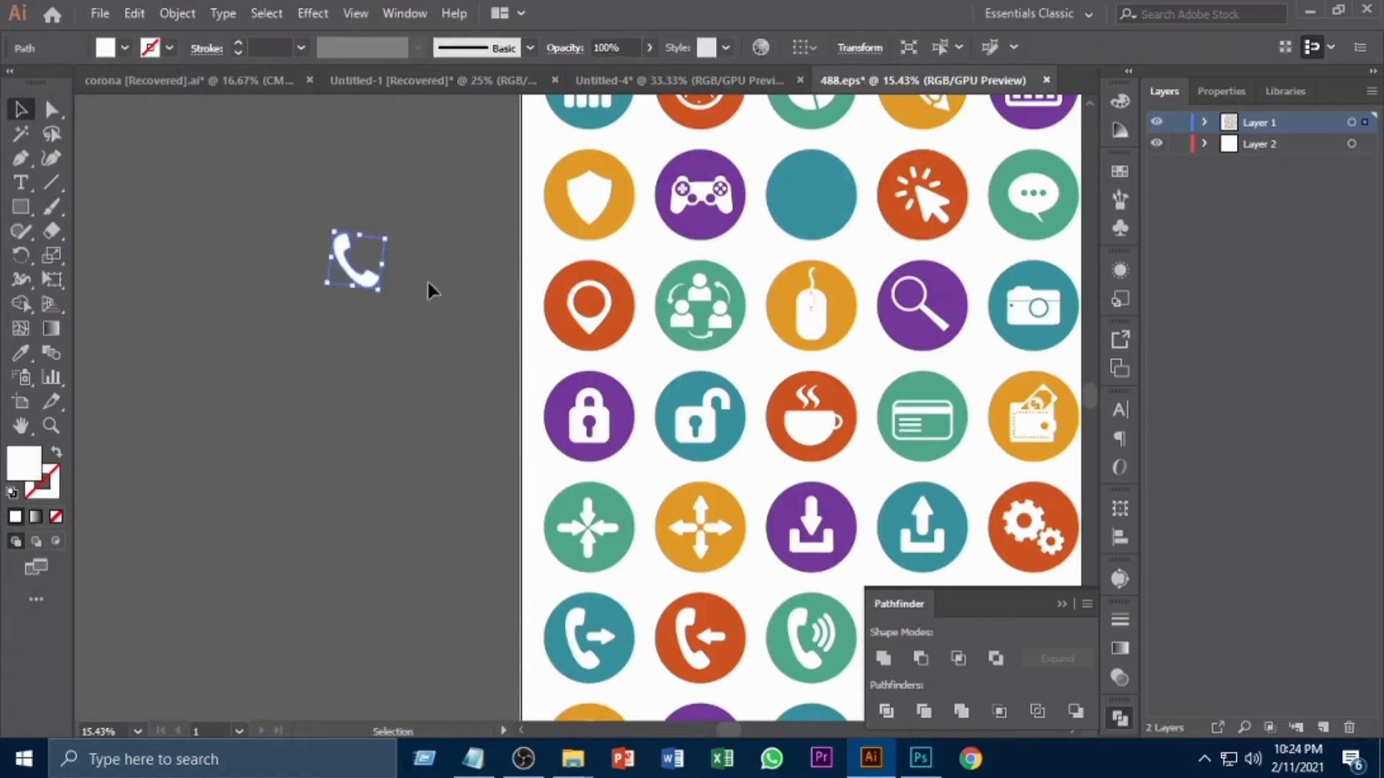
Separate the white globe icon from its purple circle and move it away from its place in the sheet
key(ctrl+minus)
drag(600, 430, 437, 369)
drag(960, 377, 834, 377)
click(974, 317)
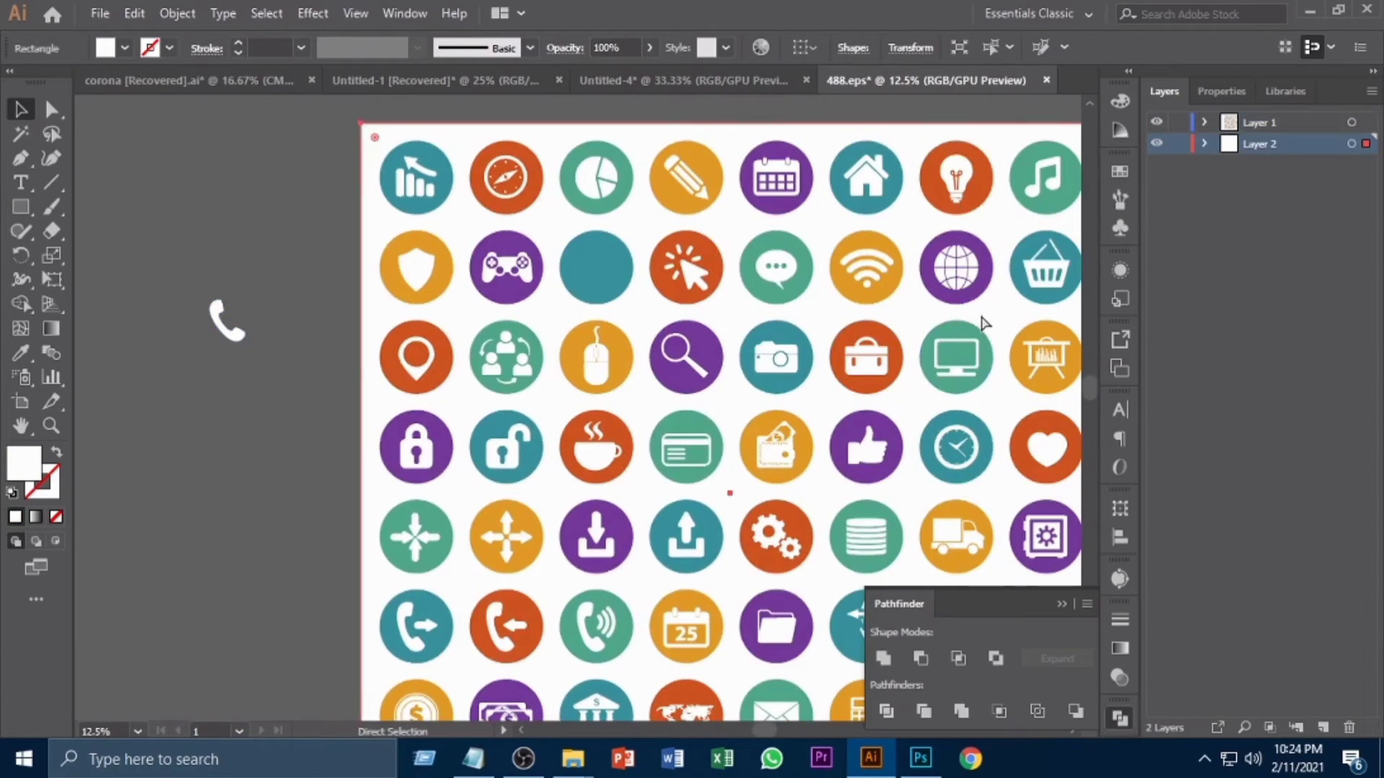
click(973, 304)
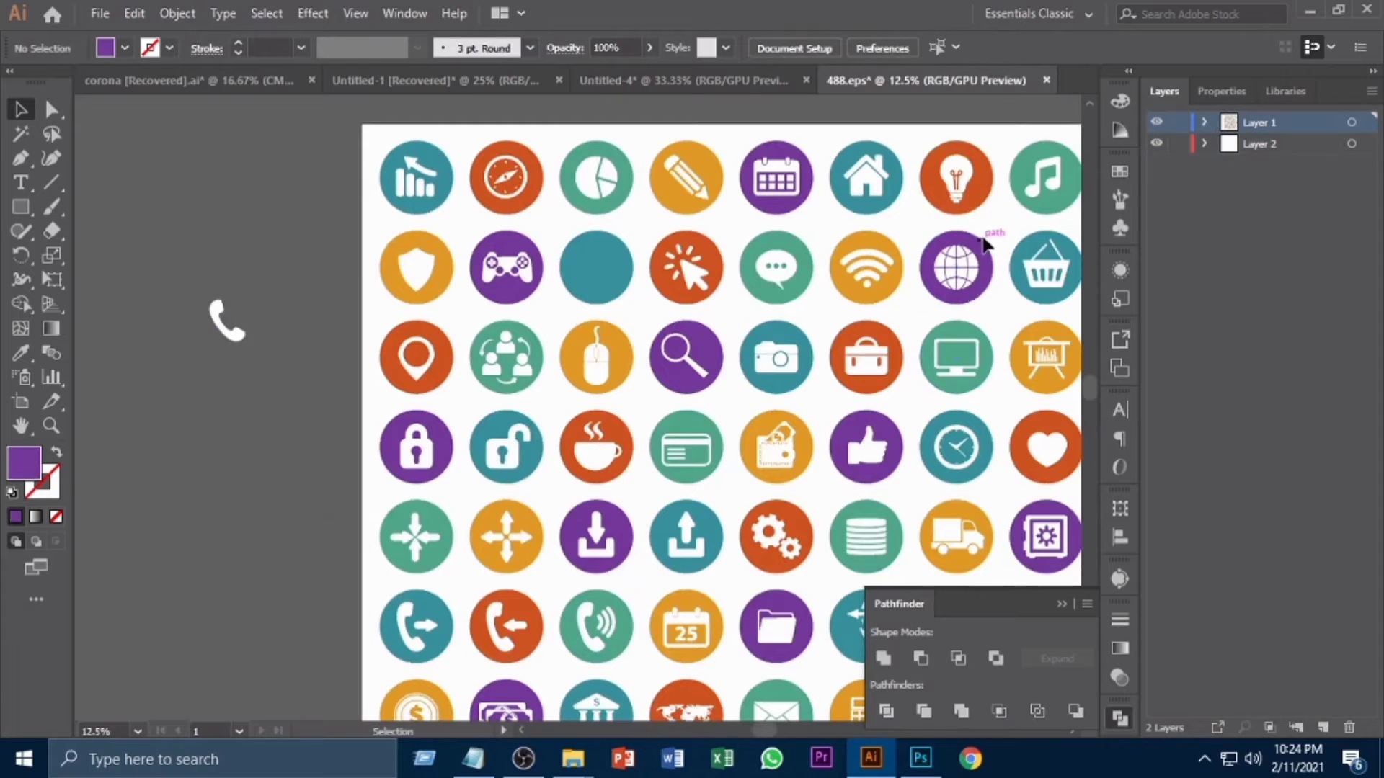
right_click(982, 274)
click(1039, 404)
drag(956, 268, 514, 506)
Bring the white phone and globe icons into the Untitled-4 document, below the artboard
shift+click(225, 328)
click(570, 531)
click(489, 499)
click(299, 499)
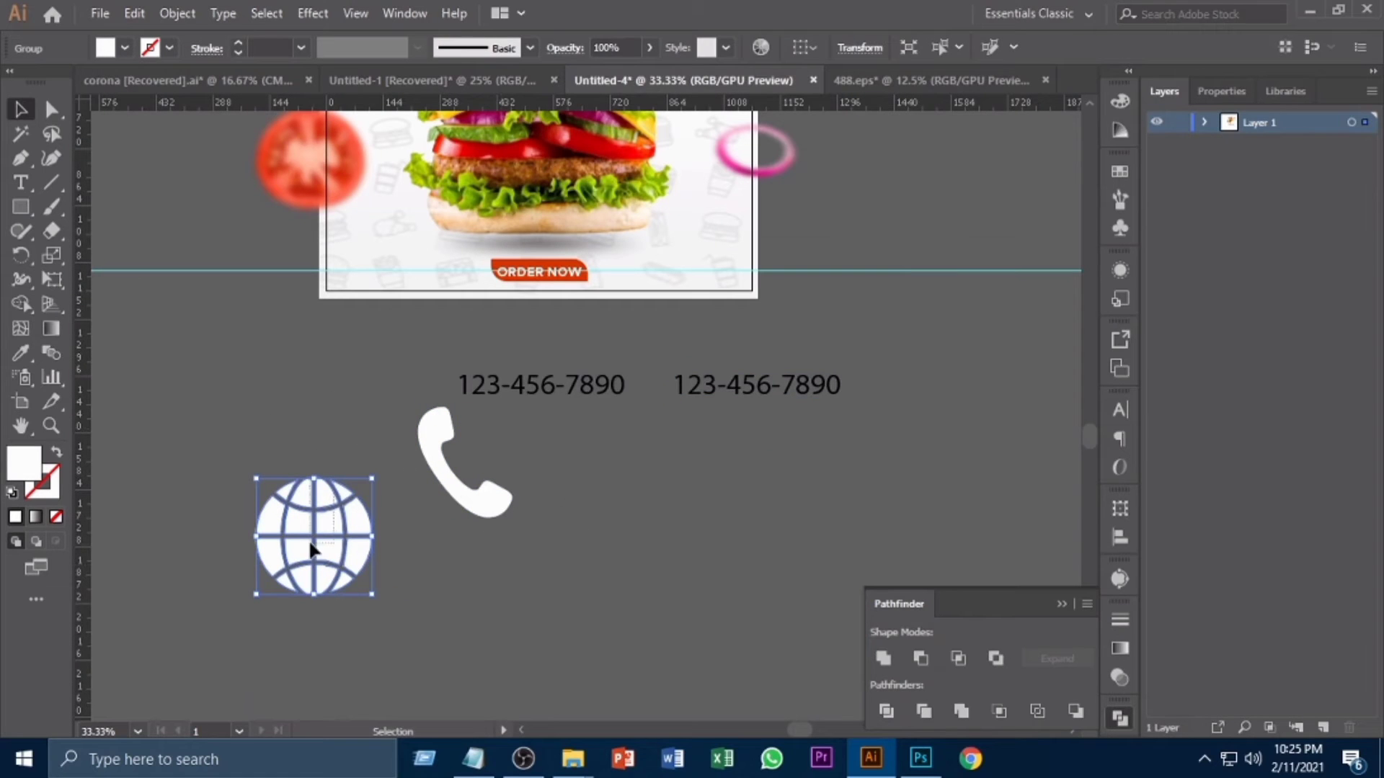
Scale the phone and globe icons down together to roughly the height of the contact text
shift+click(465, 517)
drag(515, 597, 413, 522)
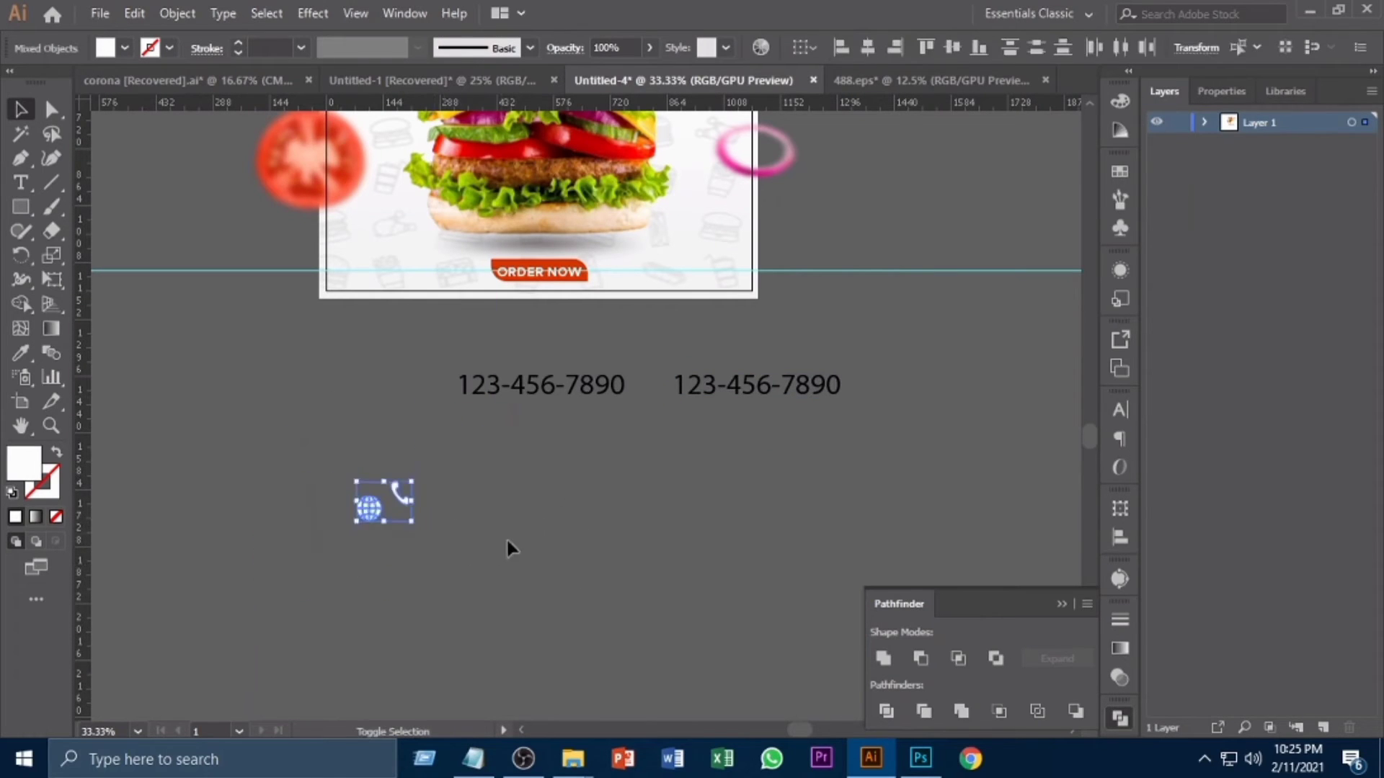
click(507, 542)
Place the phone icon directly before the phone number and position the globe icon further to its left
drag(349, 473, 441, 401)
click(469, 442)
click(358, 416)
drag(358, 423, 656, 390)
click(402, 486)
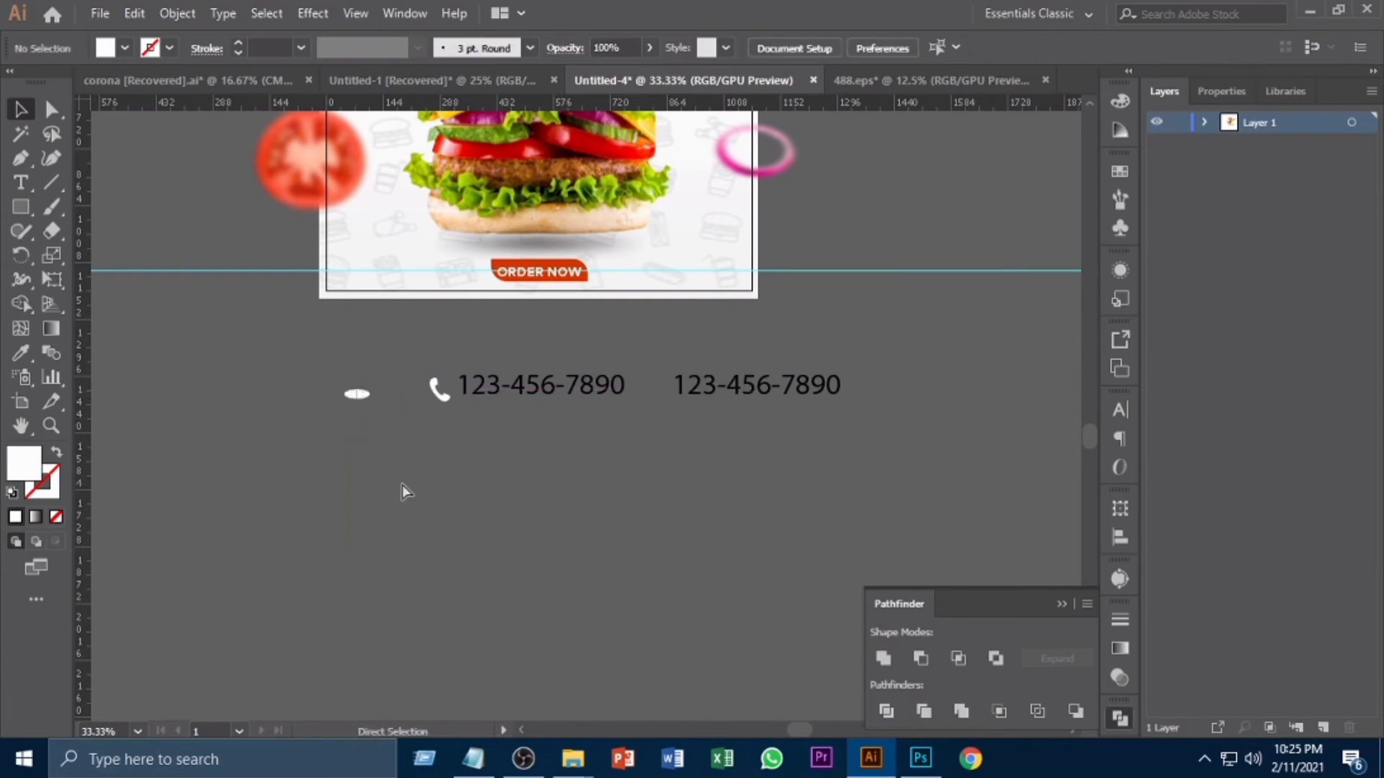
key(t)
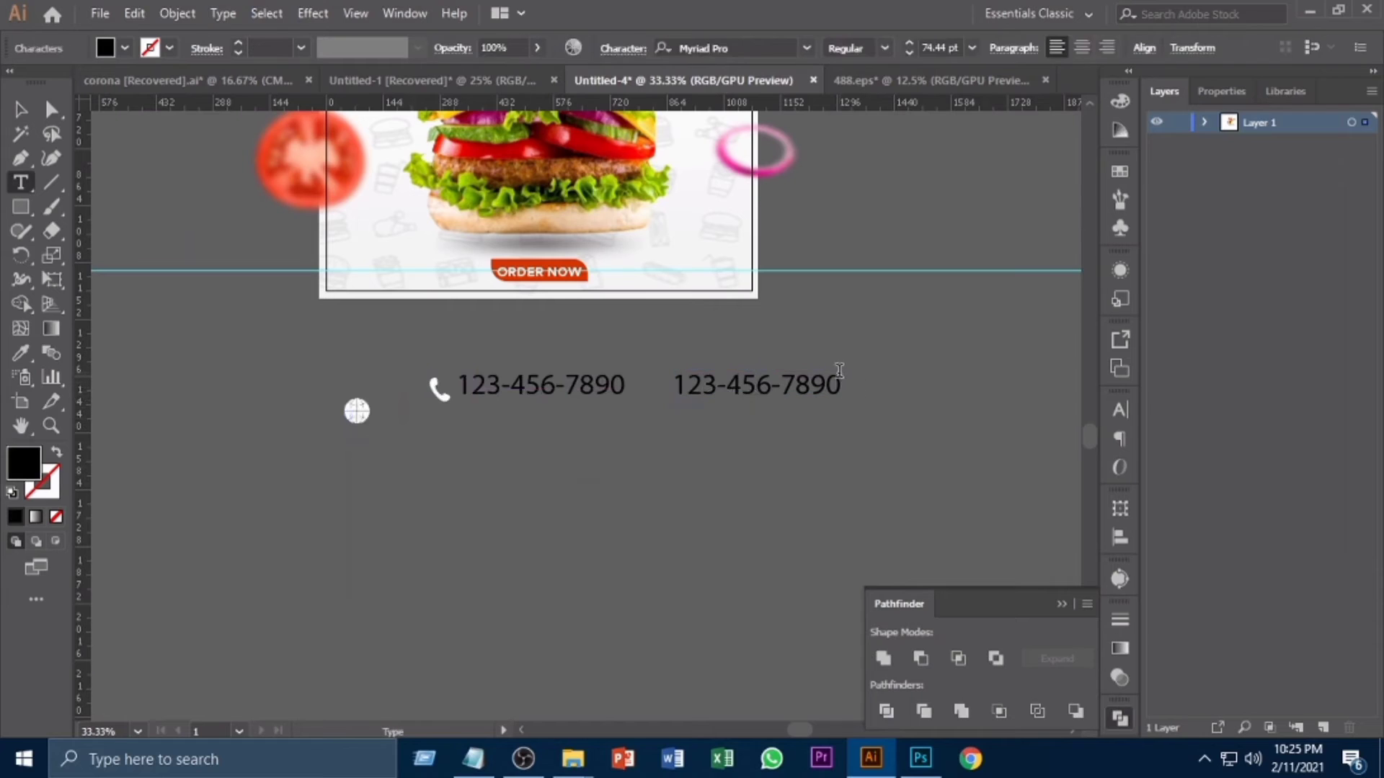
click(840, 369)
key(ctrl+a)
key(BackSpace)
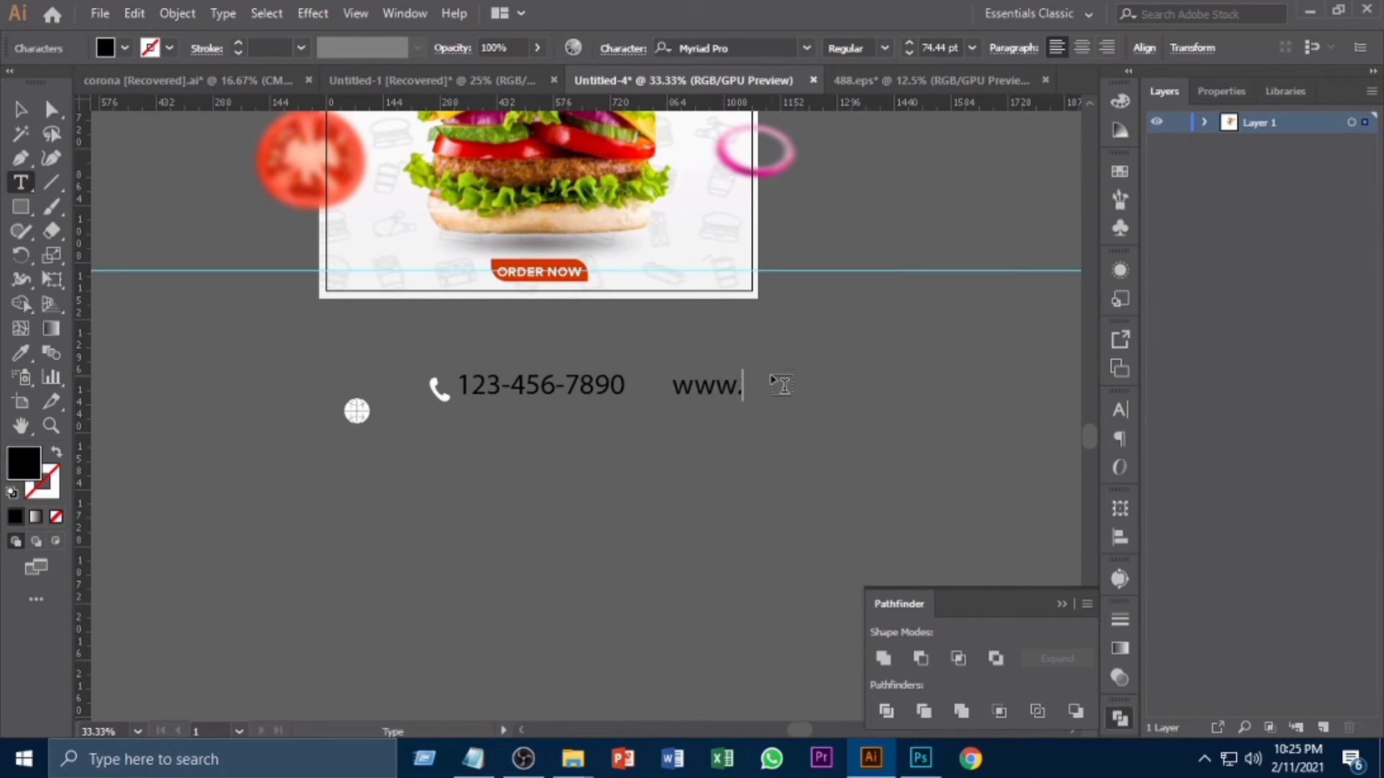
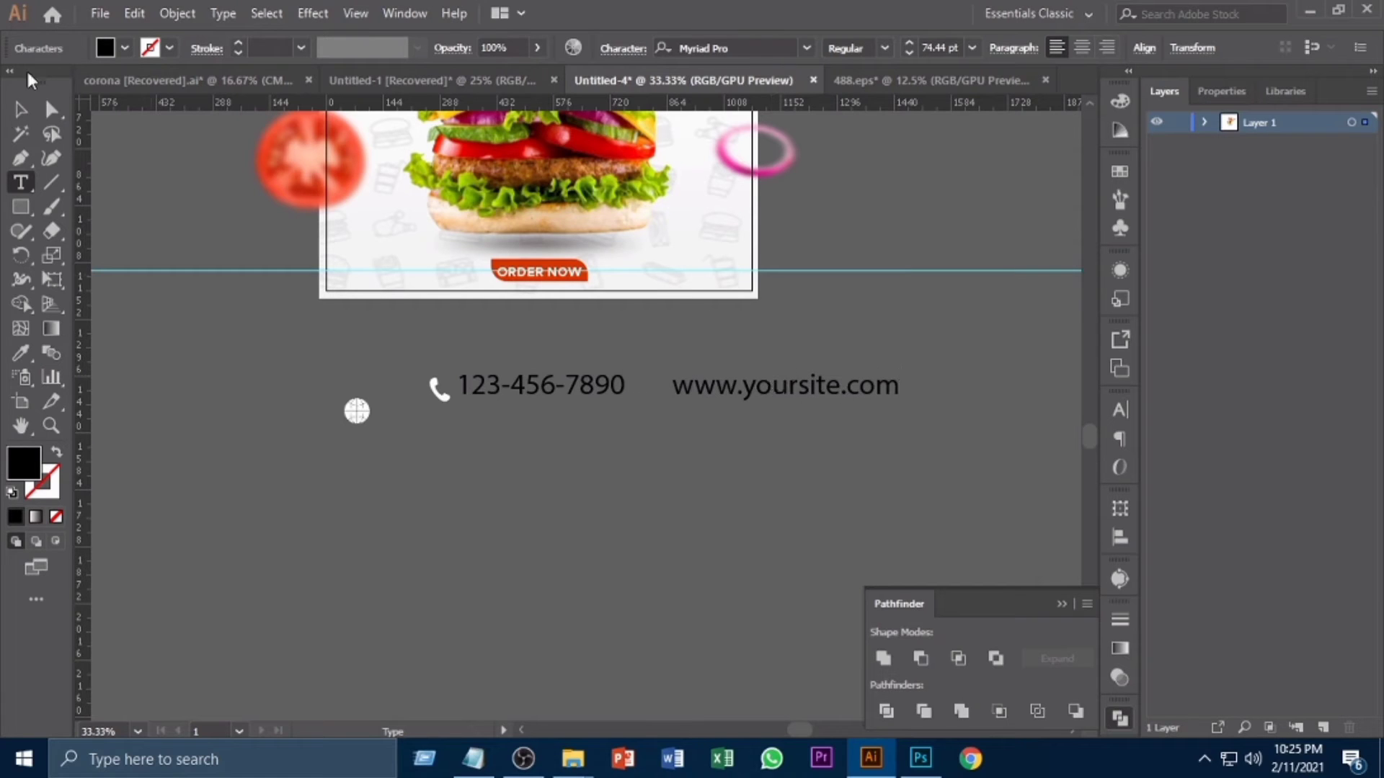
click(21, 109)
click(539, 450)
Move the phone icon away from the number and set the ellipse colours to no fill with an f4f4f4 stroke
drag(434, 394, 395, 367)
click(451, 415)
drag(20, 207, 87, 257)
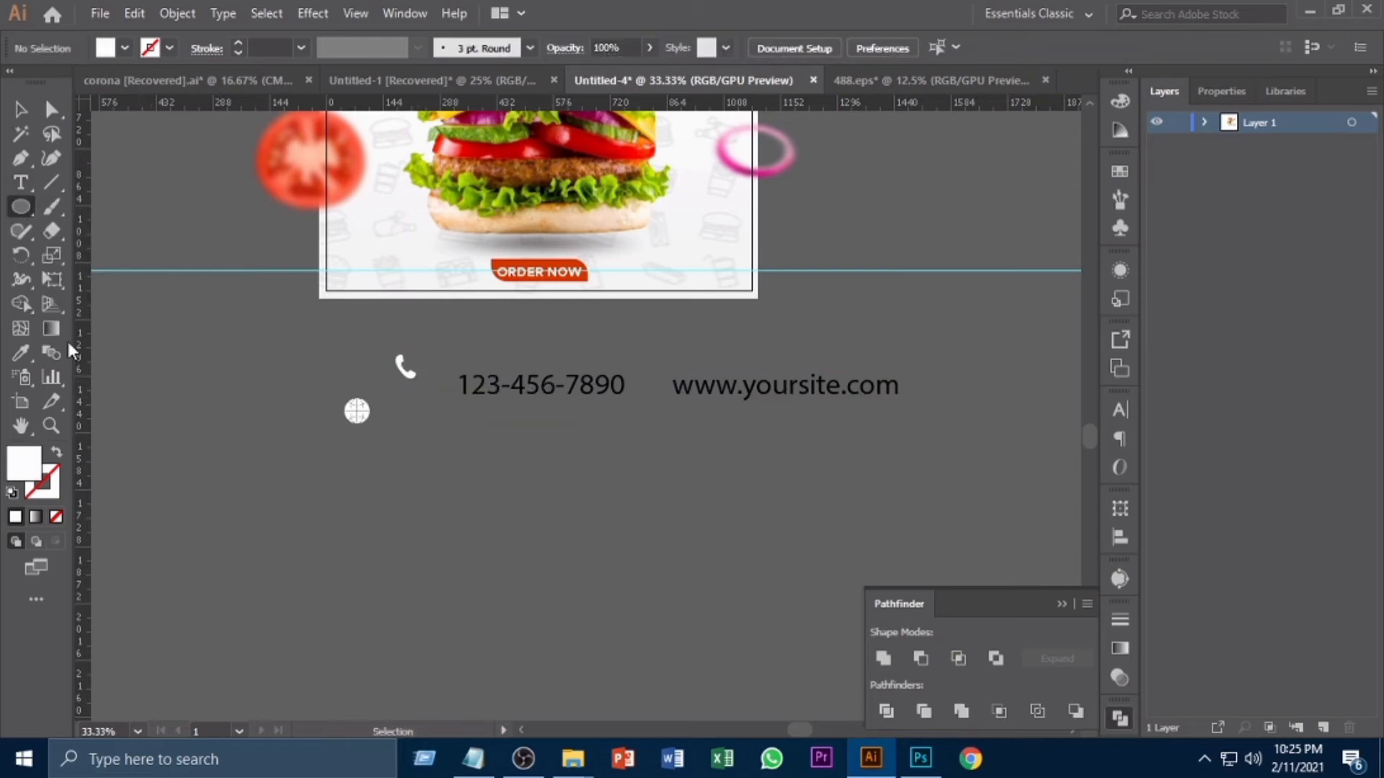
click(56, 517)
double_click(52, 493)
drag(690, 376, 675, 351)
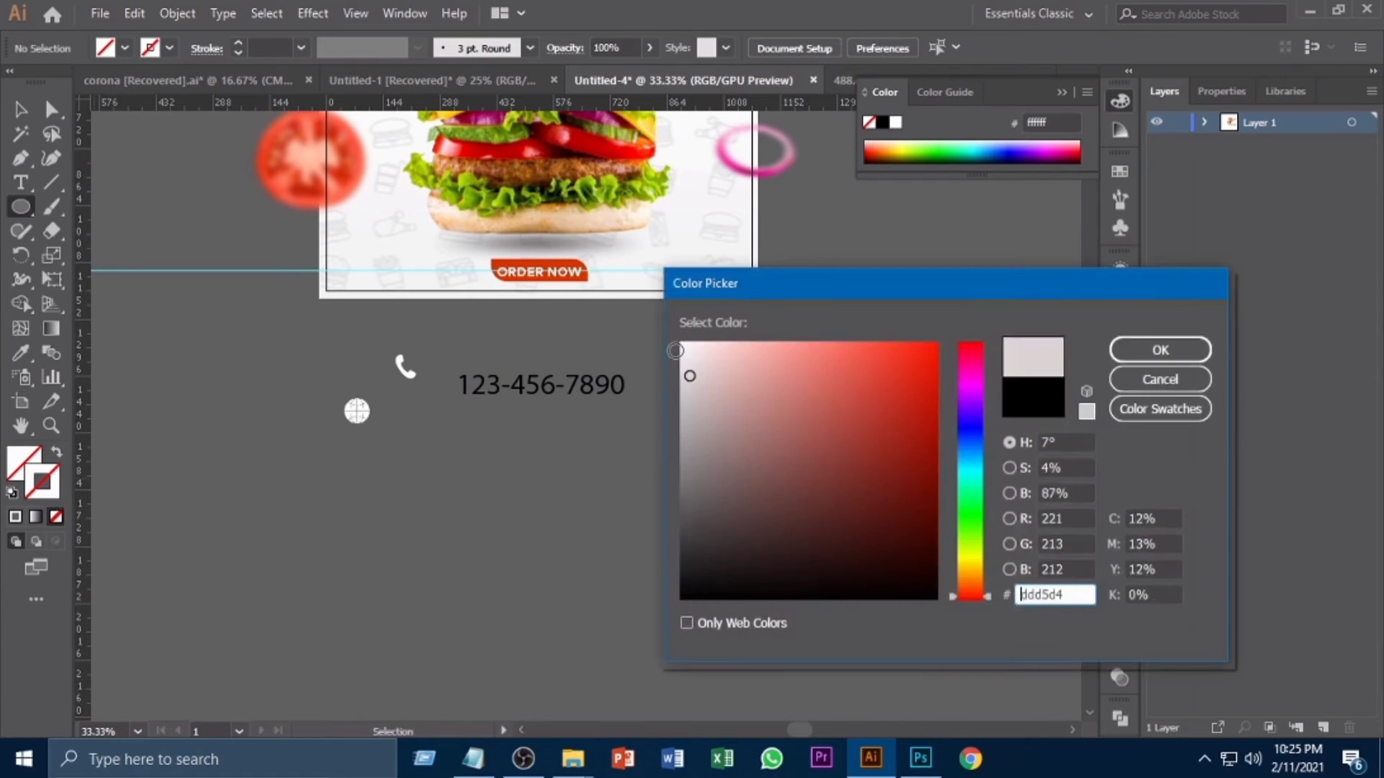
click(1126, 354)
Draw a 3 pt outlined circle around the phone icon and a matching one around the globe icon
key(ctrl+plus)
drag(841, 494, 927, 516)
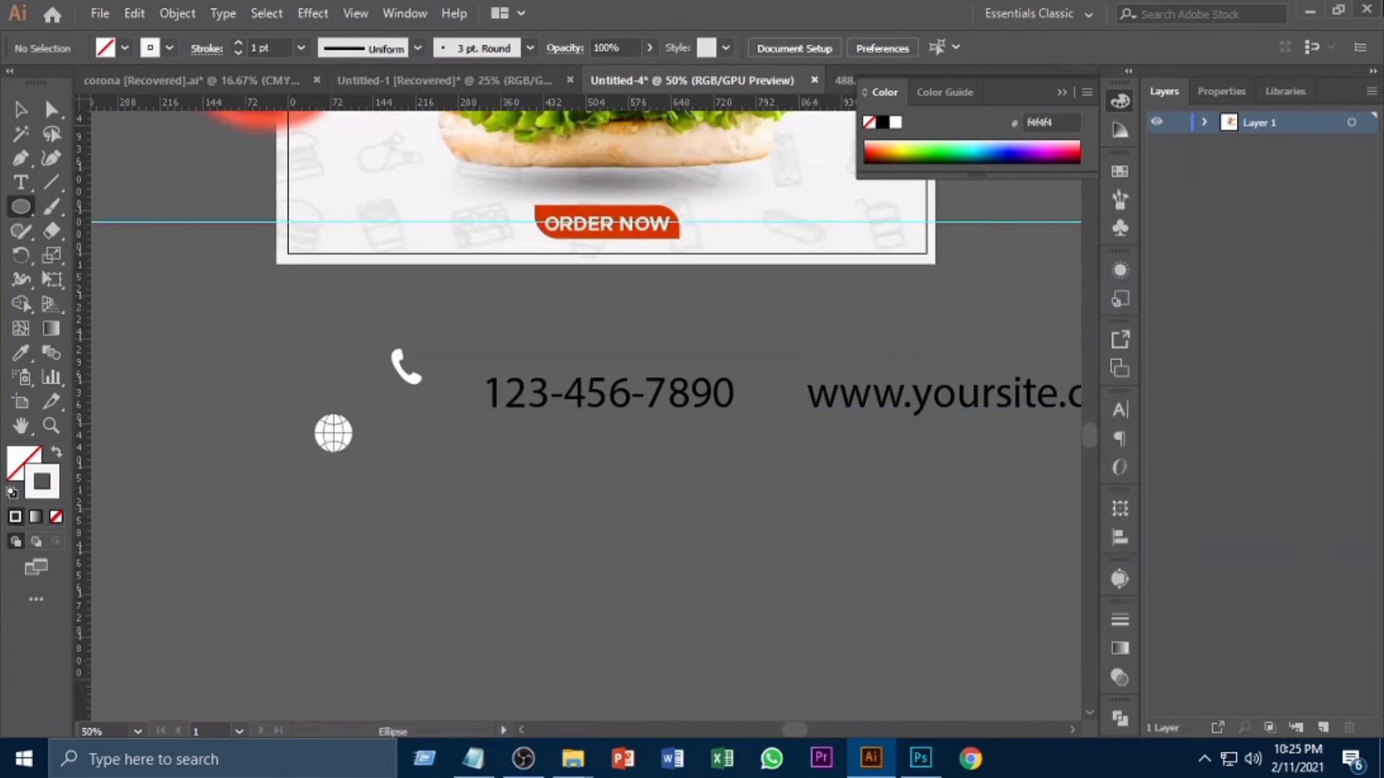
mouse_move(404, 367)
mouse_down()
mouse_move(465, 390)
mouse_move(342, 448)
mouse_move(352, 459)
mouse_up()
scroll(282, 45, up, 1)
click(25, 113)
click(448, 481)
click(425, 474)
Align the circled phone and globe icons to each other on their vertical centres
drag(317, 342, 434, 466)
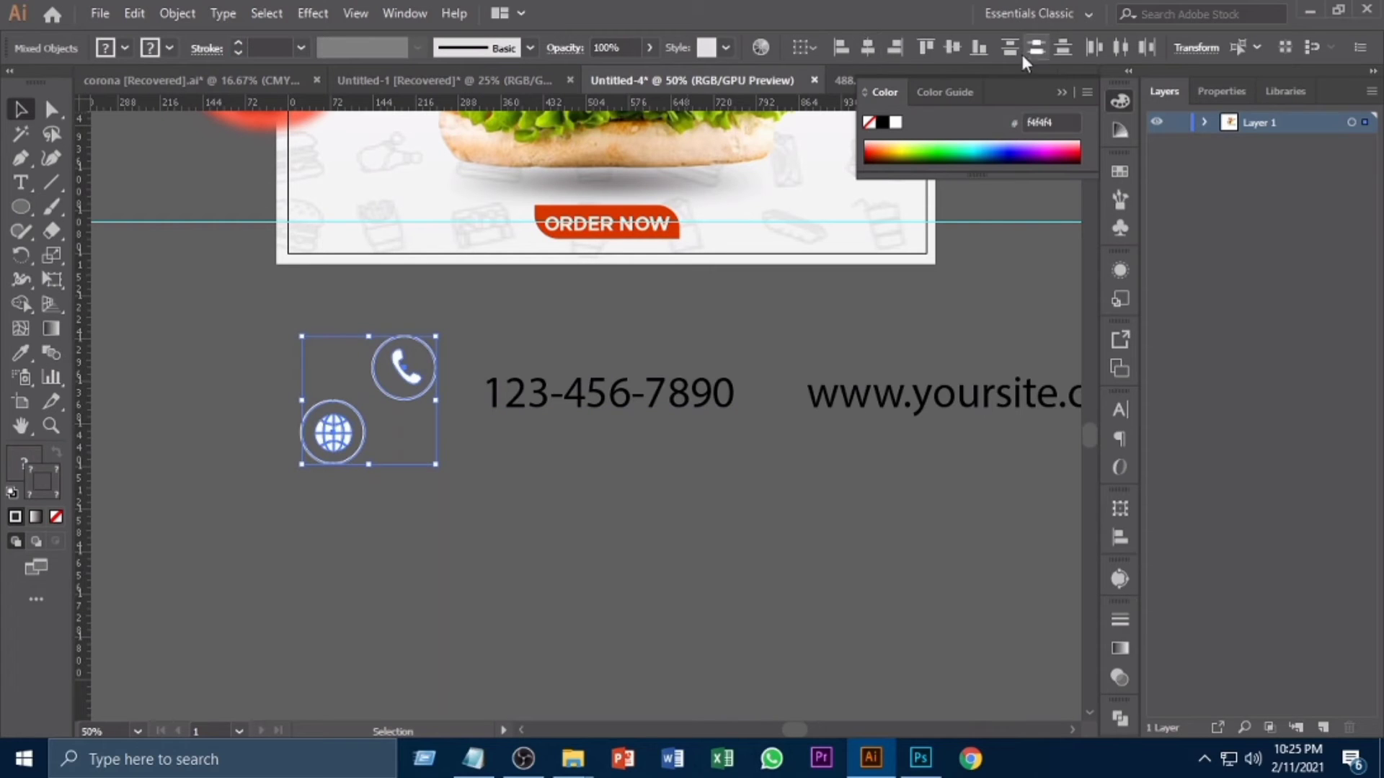
click(952, 46)
click(476, 498)
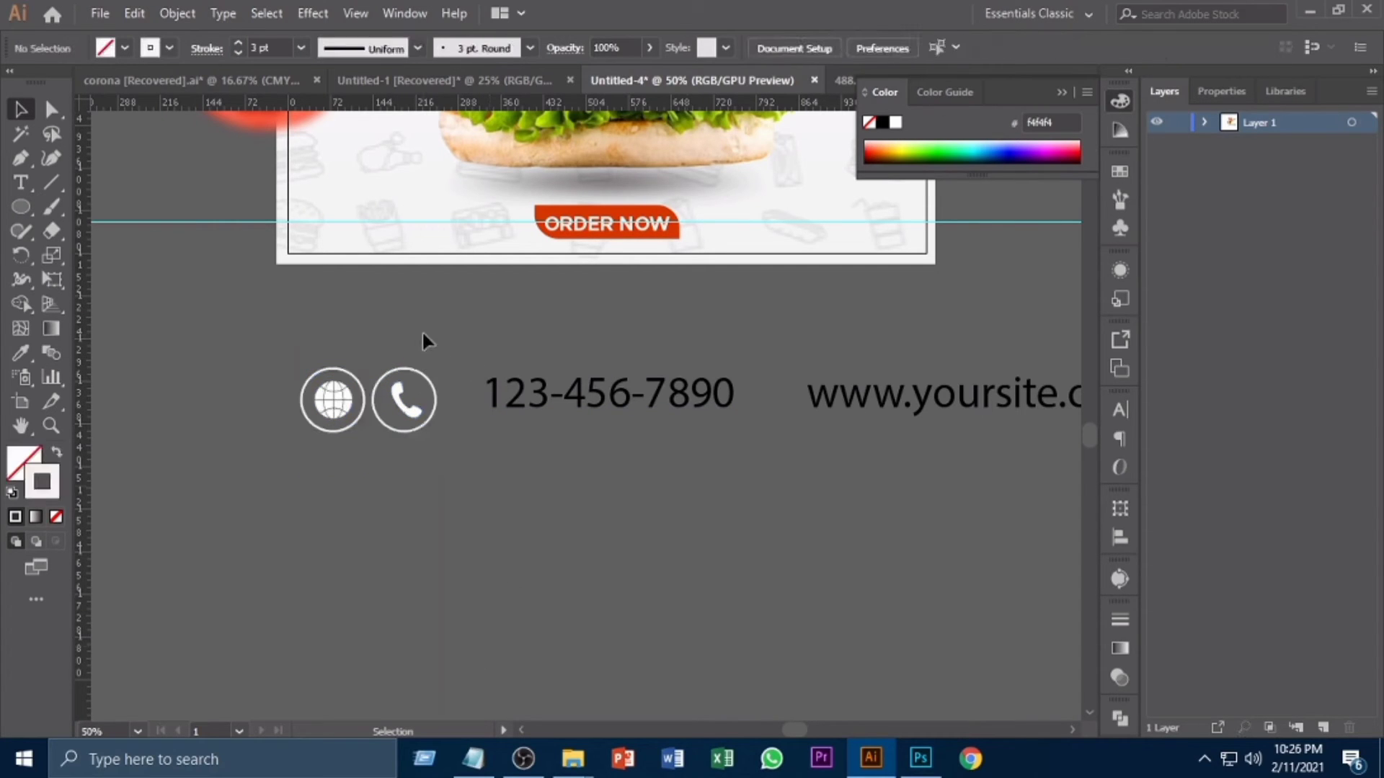
Scale both circled icons down slightly and place the phone icon directly before the phone number
drag(590, 589, 688, 563)
click(493, 348)
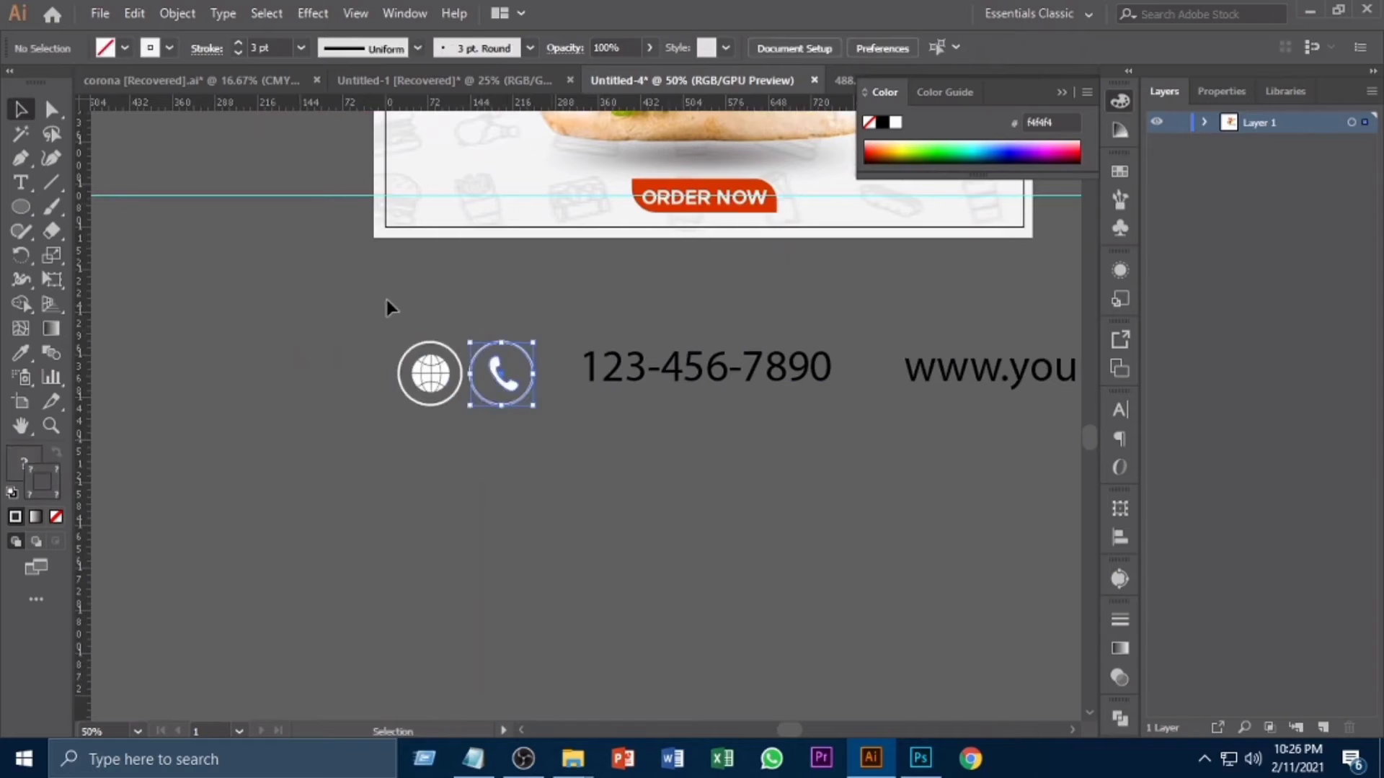
drag(385, 296, 564, 375)
click(487, 317)
drag(523, 306, 757, 387)
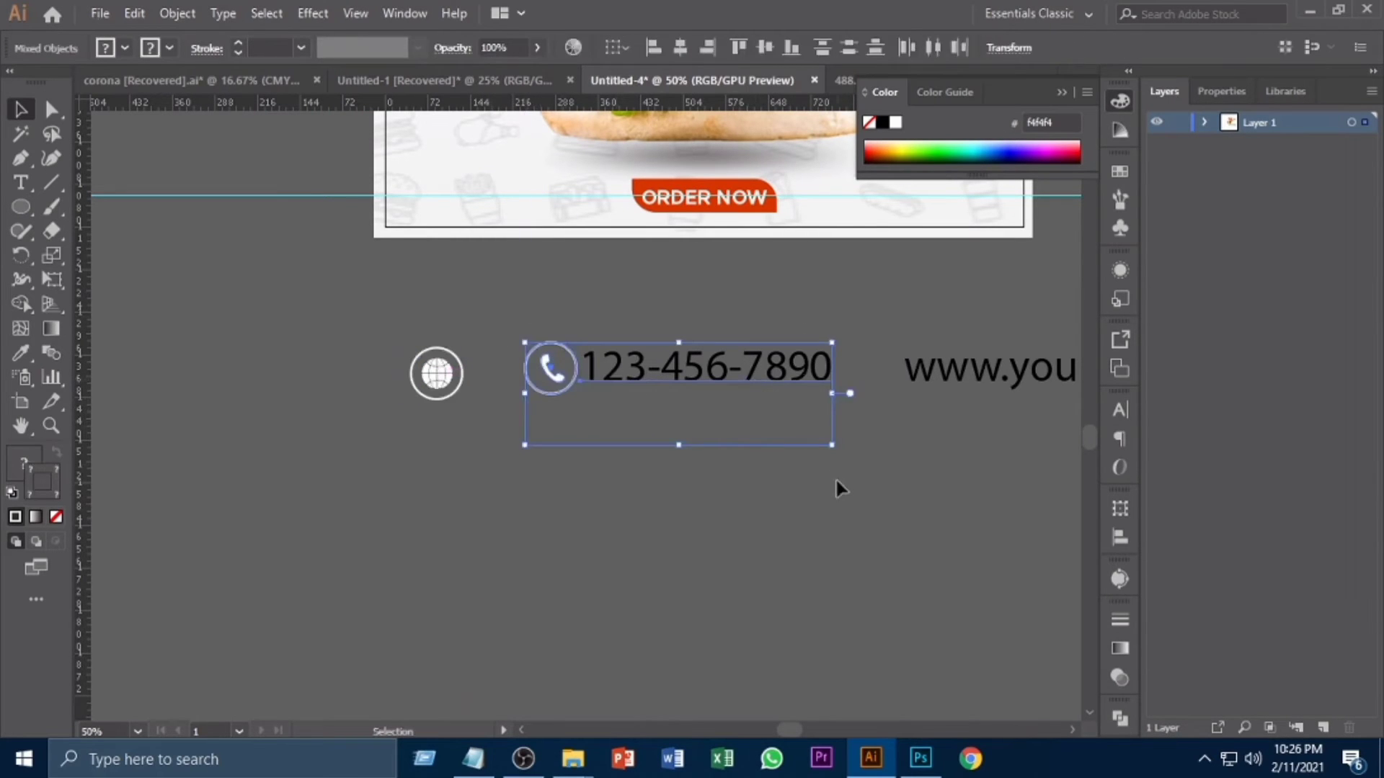
drag(836, 478, 790, 438)
Convert the phone number text to outlines and centre it vertically with the circled phone icon
right_click(773, 358)
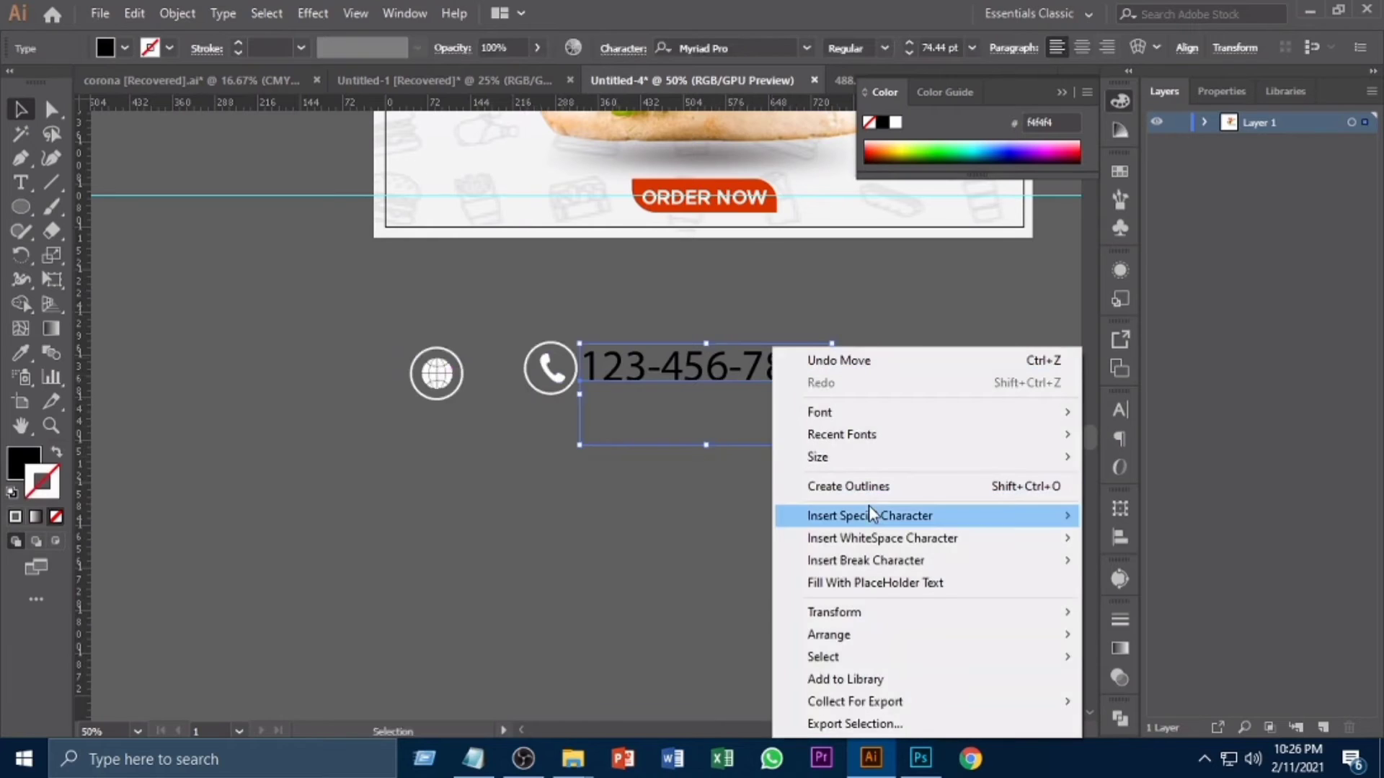
click(870, 487)
drag(493, 307, 710, 392)
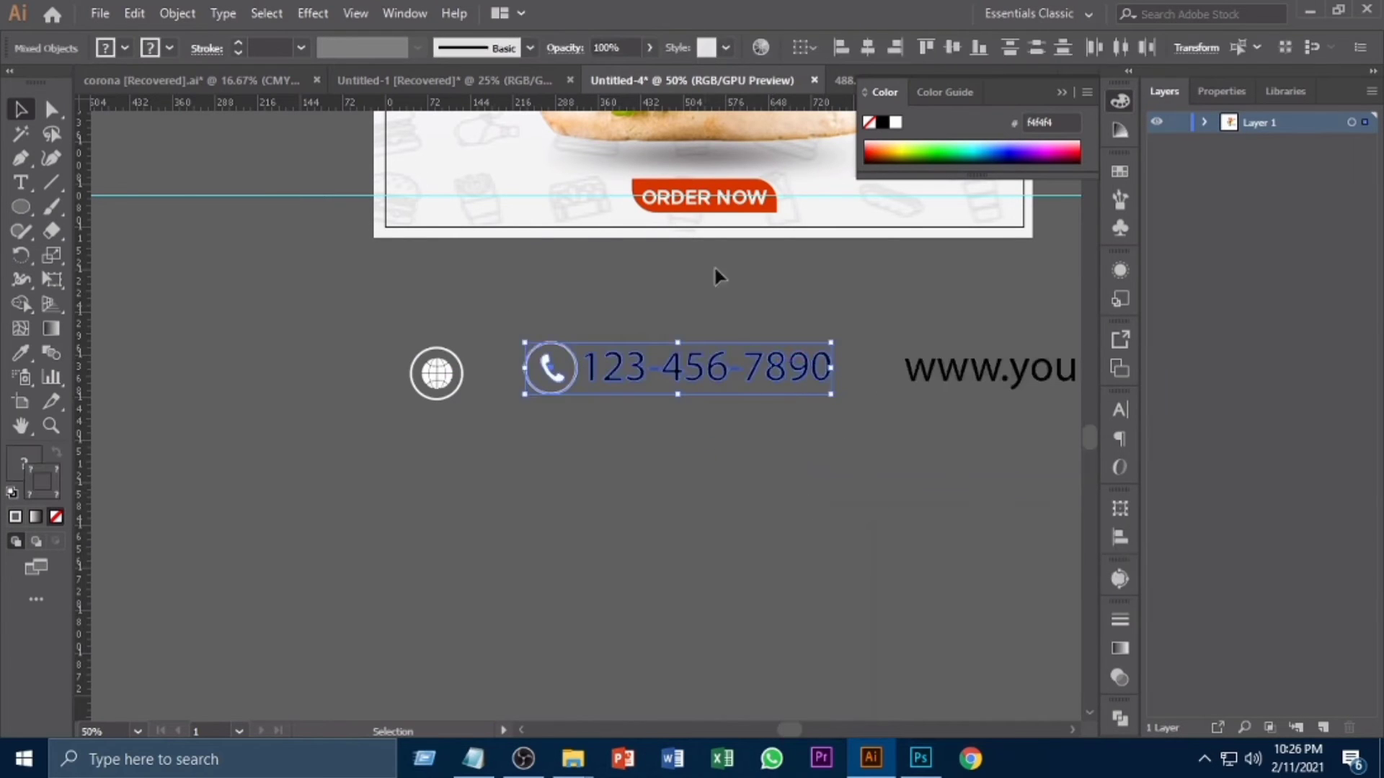
click(951, 49)
click(898, 467)
drag(898, 467, 682, 469)
drag(793, 382, 797, 381)
drag(182, 325, 222, 374)
drag(222, 377, 668, 375)
drag(671, 328, 764, 389)
right_click(836, 375)
click(789, 490)
click(785, 388)
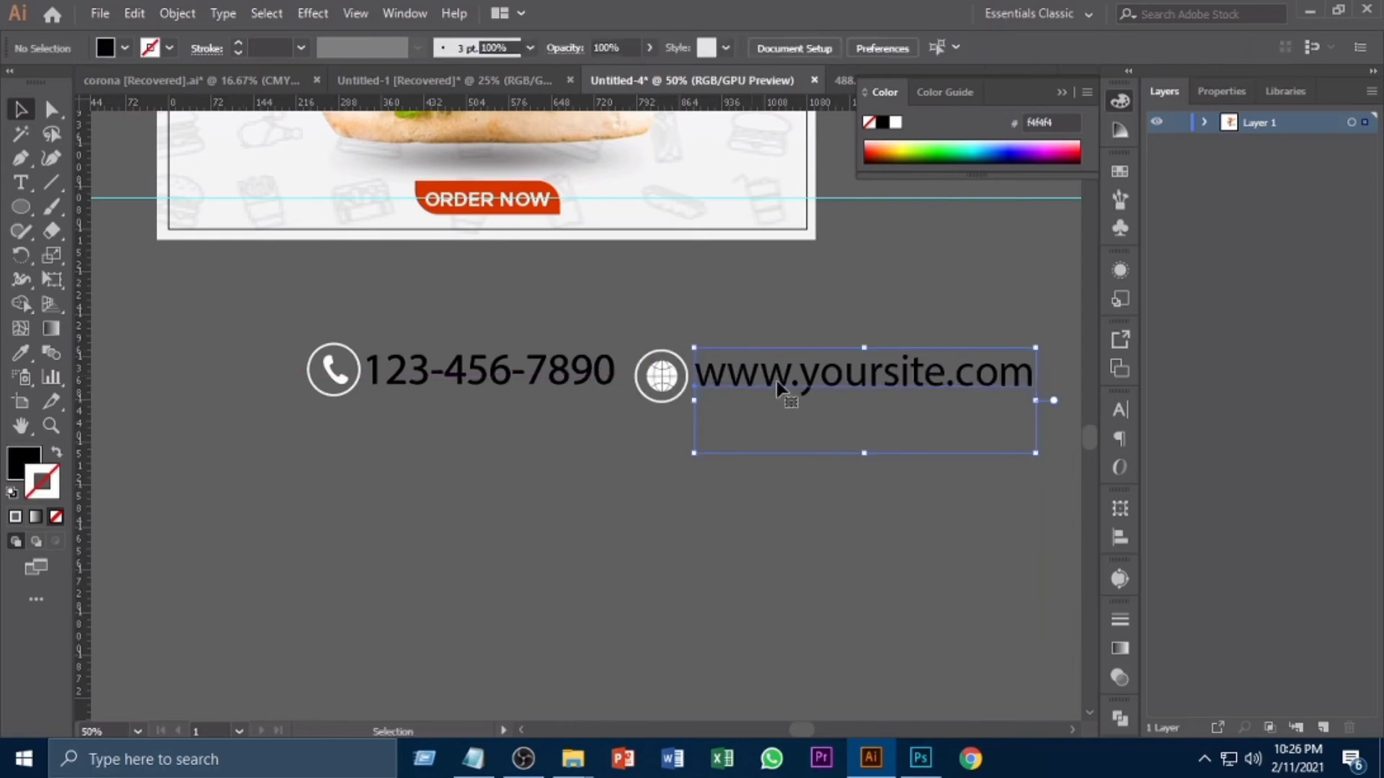
right_click(793, 382)
click(857, 485)
click(789, 490)
drag(670, 335, 804, 382)
right_click(803, 382)
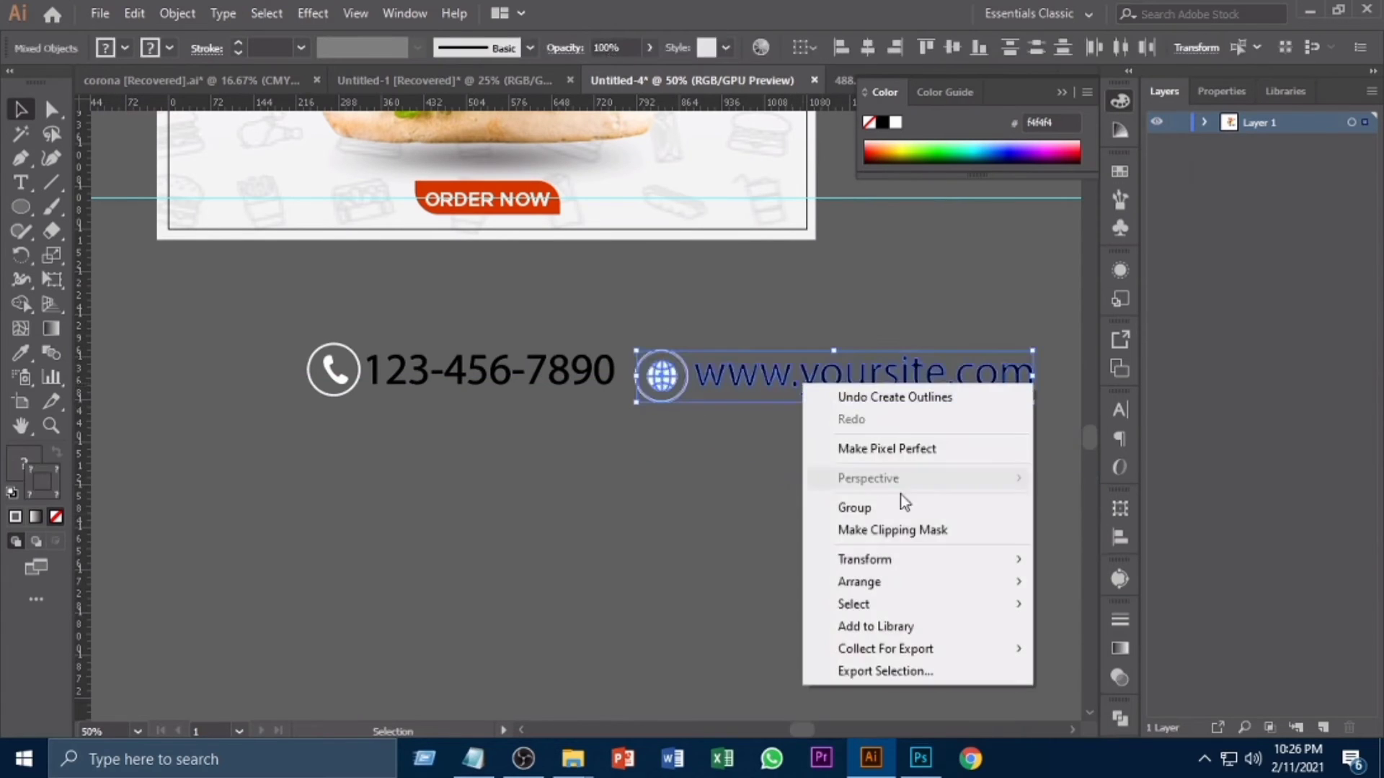
click(950, 46)
click(873, 516)
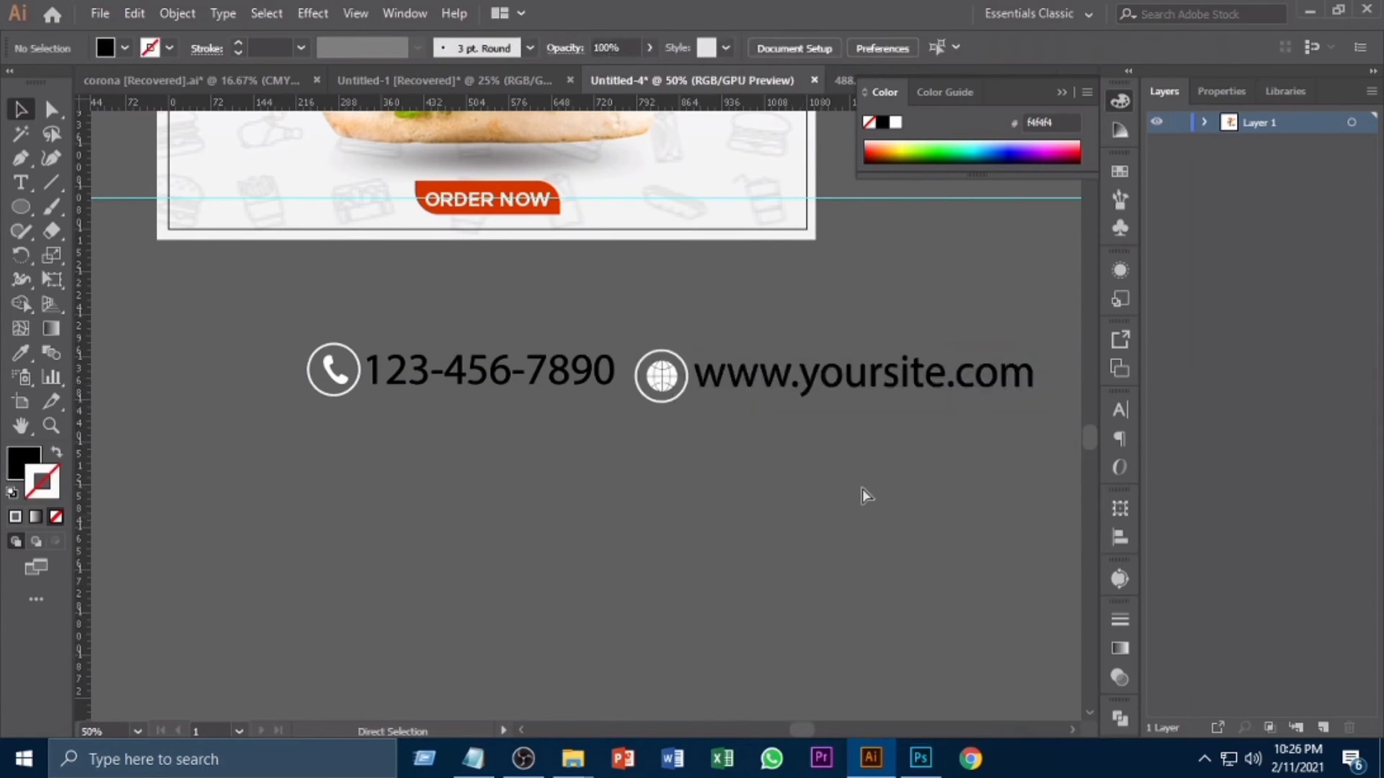
Align the phone and website contact items with their icons on one common vertical centre
key(ctrl+minus)
key(ctrl+minus)
drag(433, 359, 983, 418)
click(952, 48)
click(760, 441)
Scale the whole contact row with both icons down so each item fits beside the ORDER NOW button
drag(451, 354, 953, 441)
drag(805, 405, 771, 401)
click(838, 436)
key(ctrl+plus)
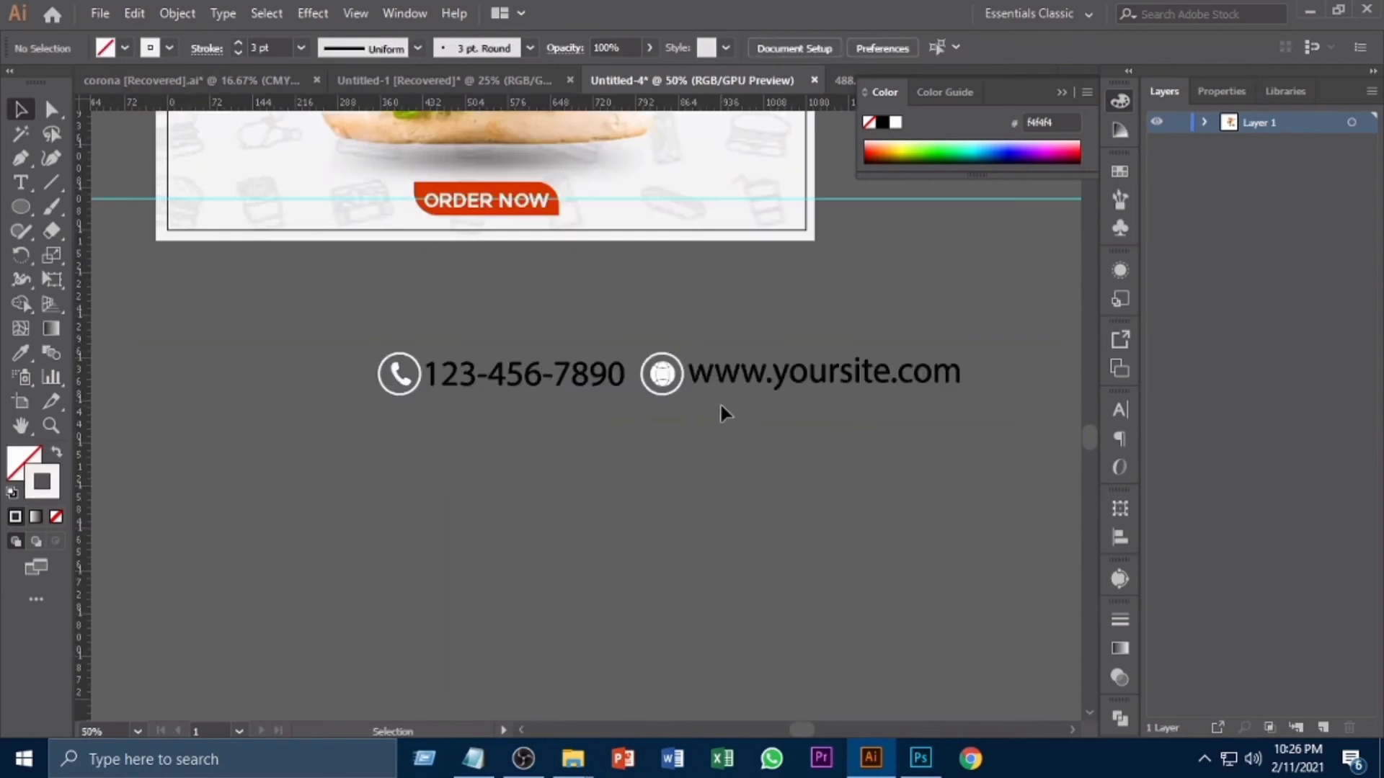
drag(1049, 405, 1048, 405)
drag(961, 395, 906, 392)
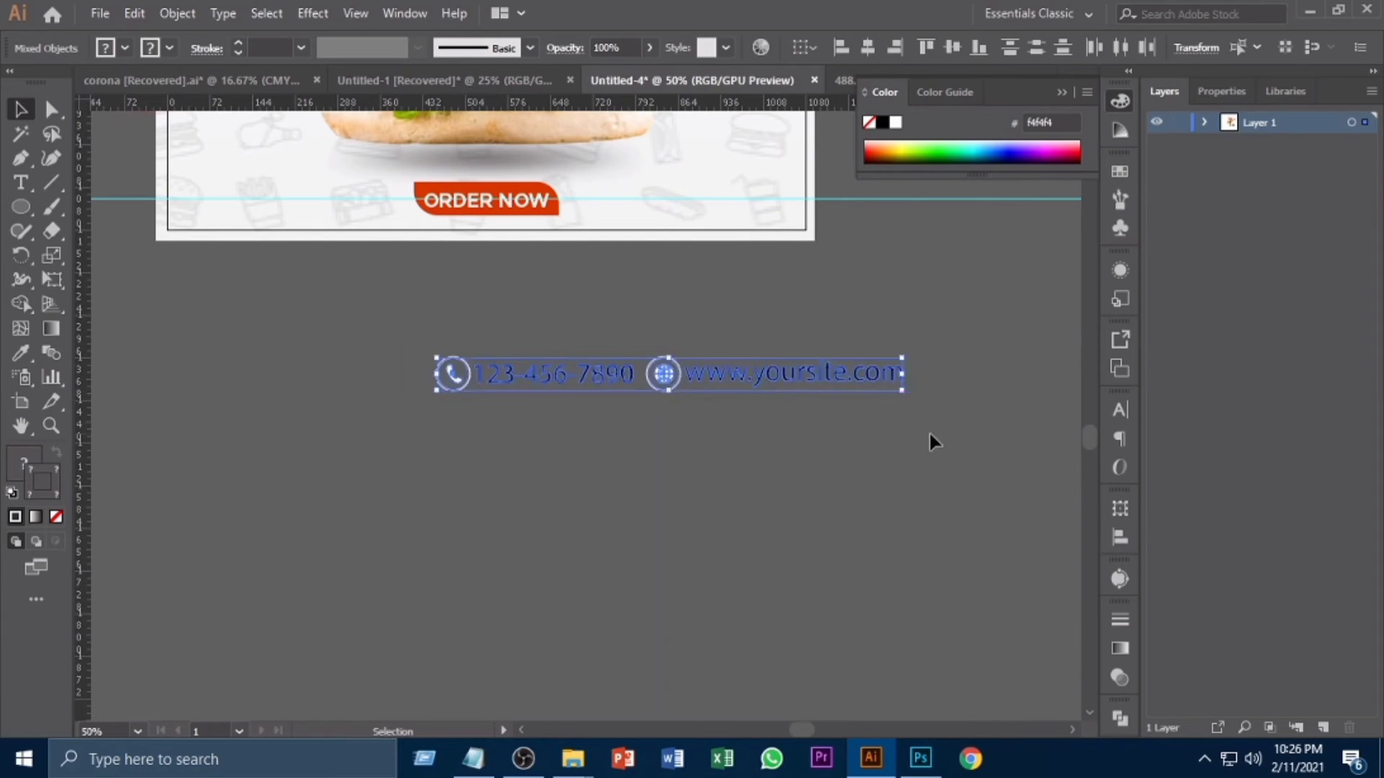
click(930, 434)
Place the phone contact left of the ORDER NOW button and the website contact right of it on the artboard
drag(488, 380, 232, 202)
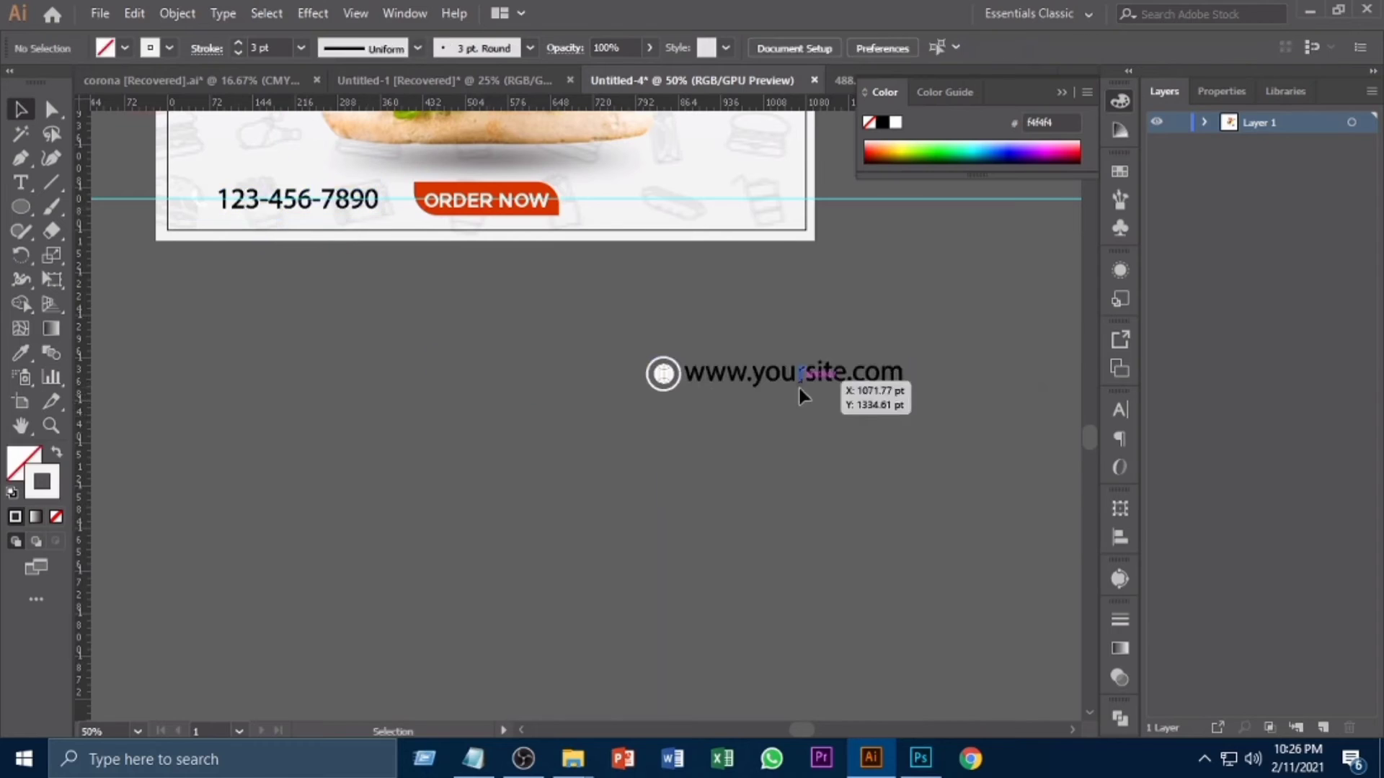
drag(798, 385, 716, 210)
click(856, 284)
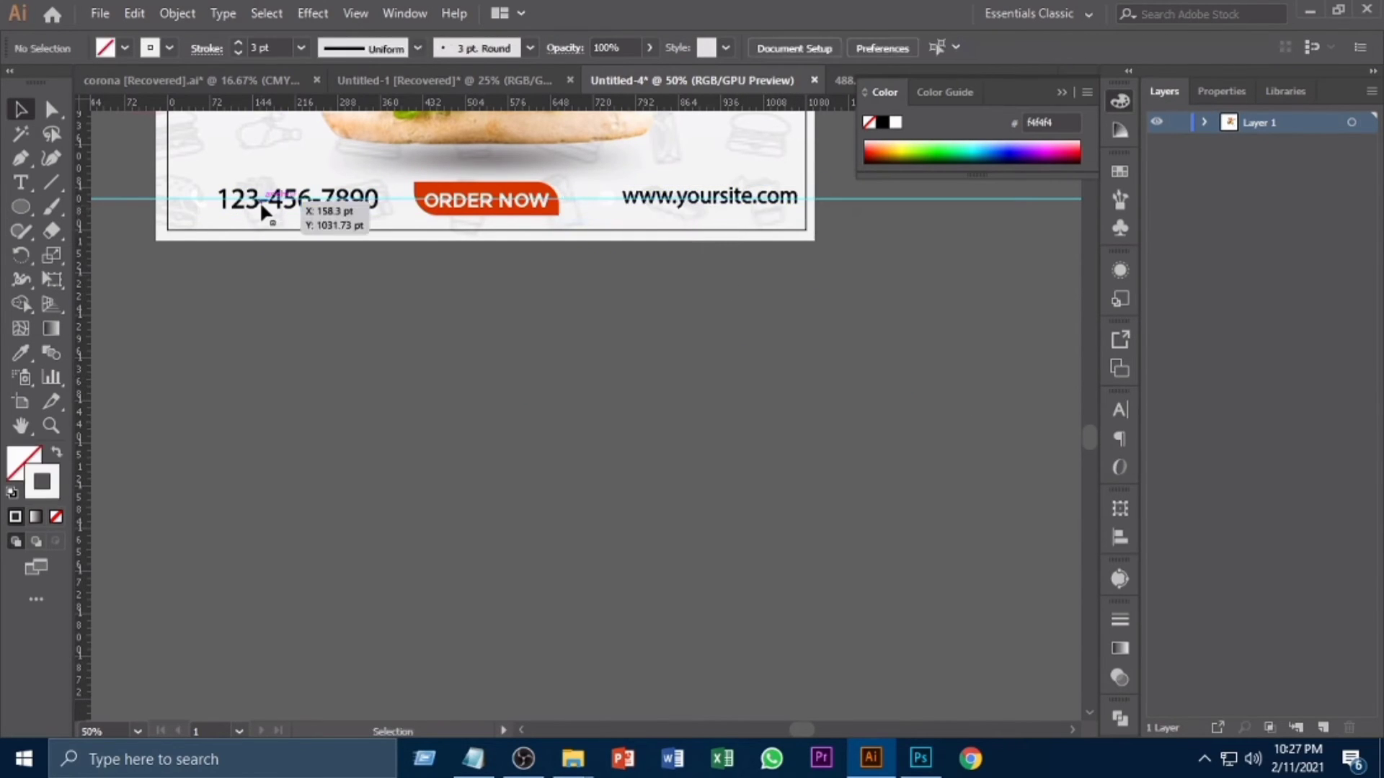
Shift the phone icon and number together to the left, close to the artboard's inner frame line
click(262, 206)
click(199, 203)
drag(286, 250, 469, 351)
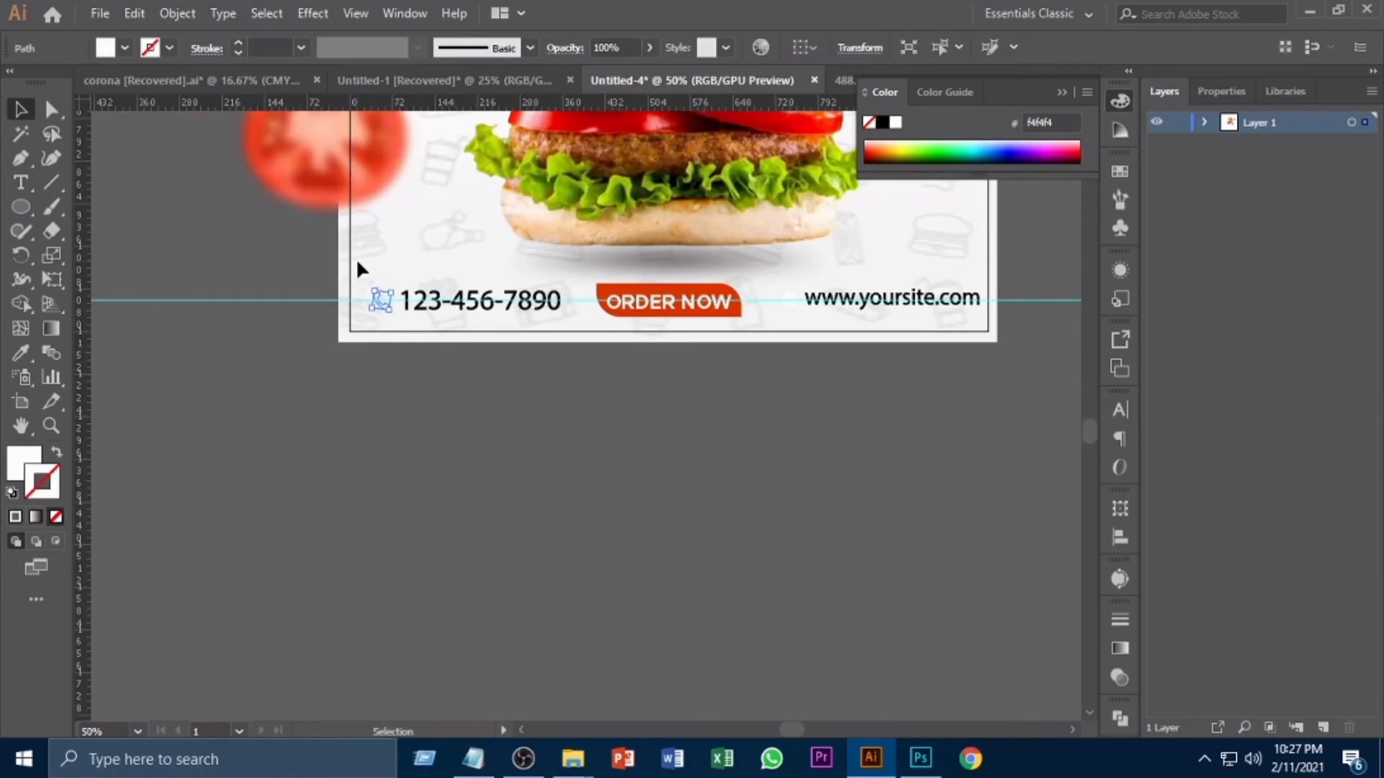
drag(361, 269, 552, 320)
drag(811, 407, 728, 430)
drag(469, 339, 459, 337)
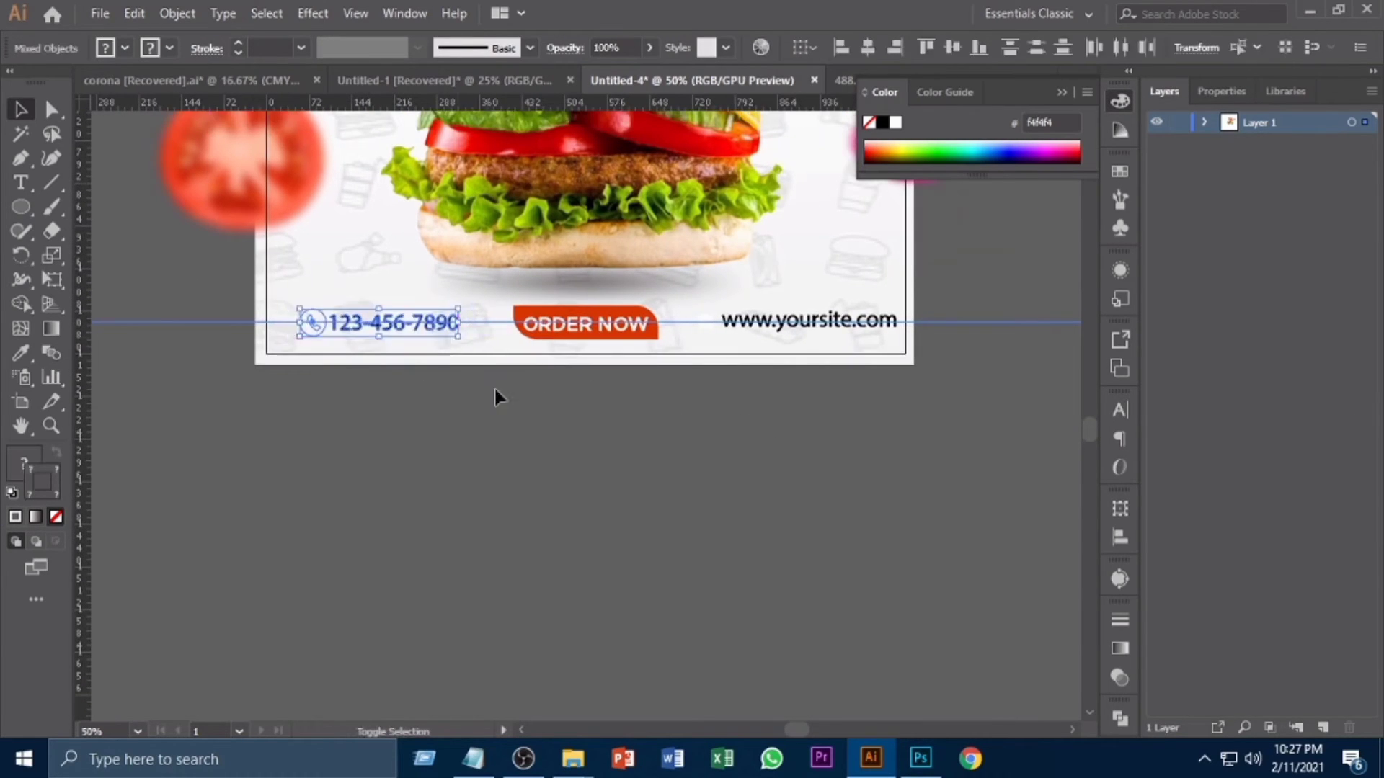
key(Left)
key(Left)
key(Left)
key(Left)
key(Left)
key(Left)
key(Left)
key(Left)
key(Left)
key(Left)
key(Left)
key(Left)
key(Left)
key(Left)
key(Left)
key(Left)
key(Left)
key(Left)
key(Left)
key(Left)
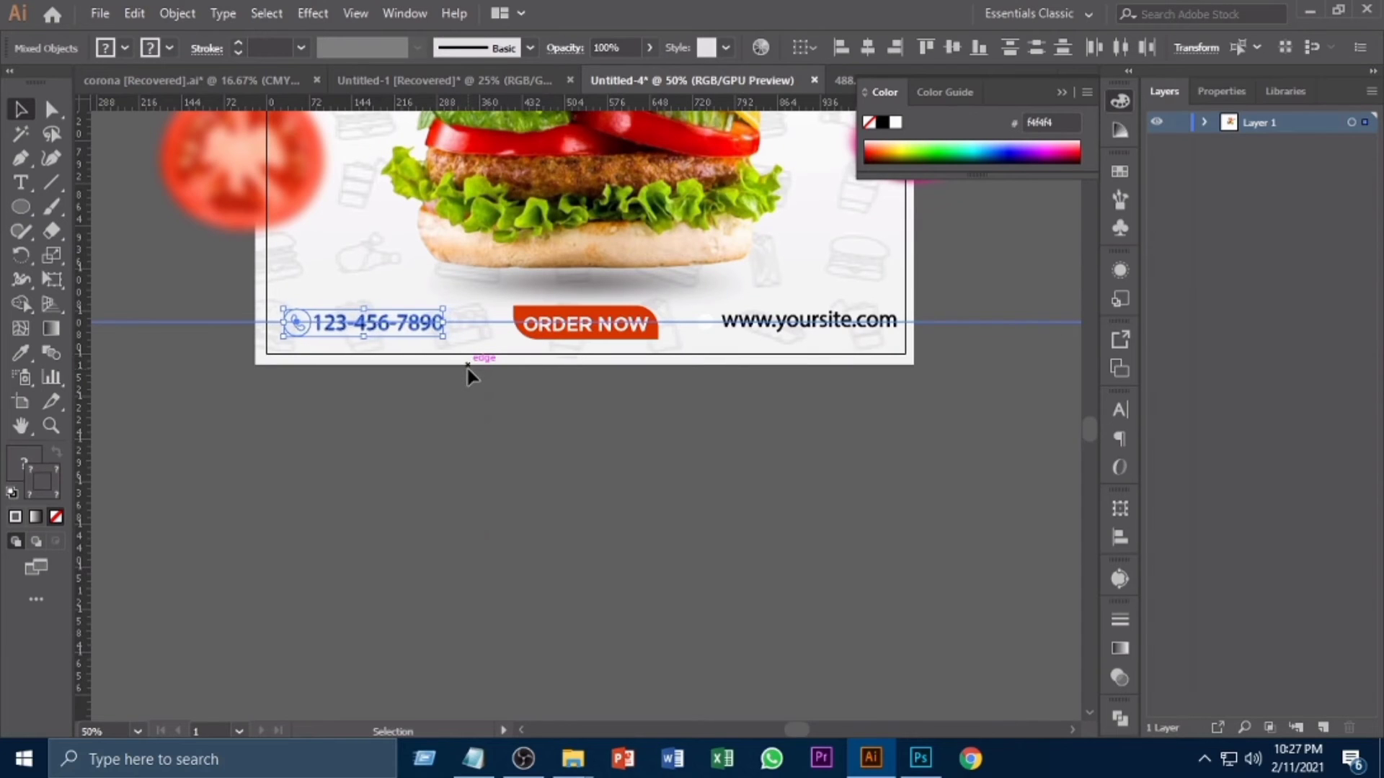
key(ctrl+equal)
scroll(598, 389, down, 3)
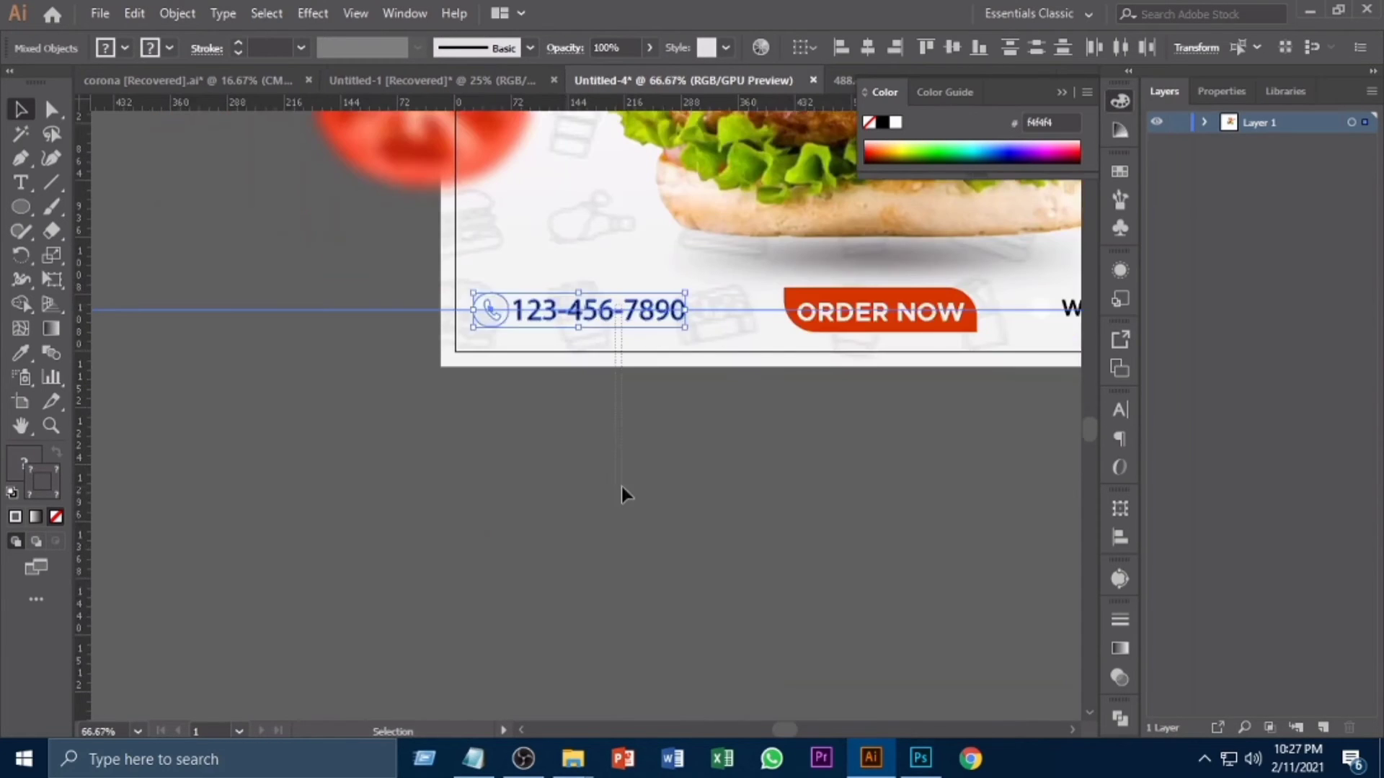
drag(621, 486, 578, 317)
click(577, 318)
key(ctrl+z)
Change the stroke of the circle around the phone icon to red
click(558, 354)
click(485, 326)
double_click(43, 483)
click(911, 371)
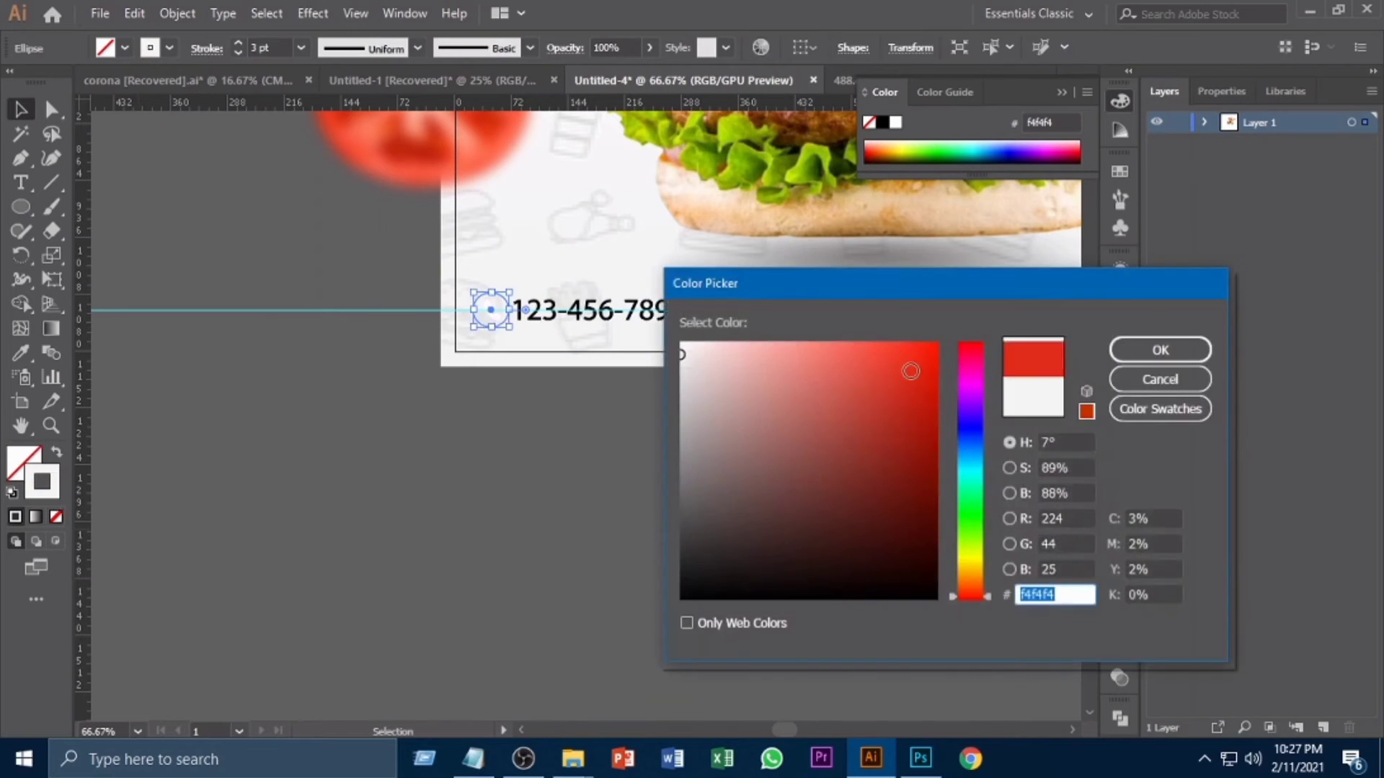
drag(911, 371, 937, 375)
click(1160, 351)
Fill the phone symbol inside the circle with red e81313
click(525, 357)
click(495, 310)
click(39, 460)
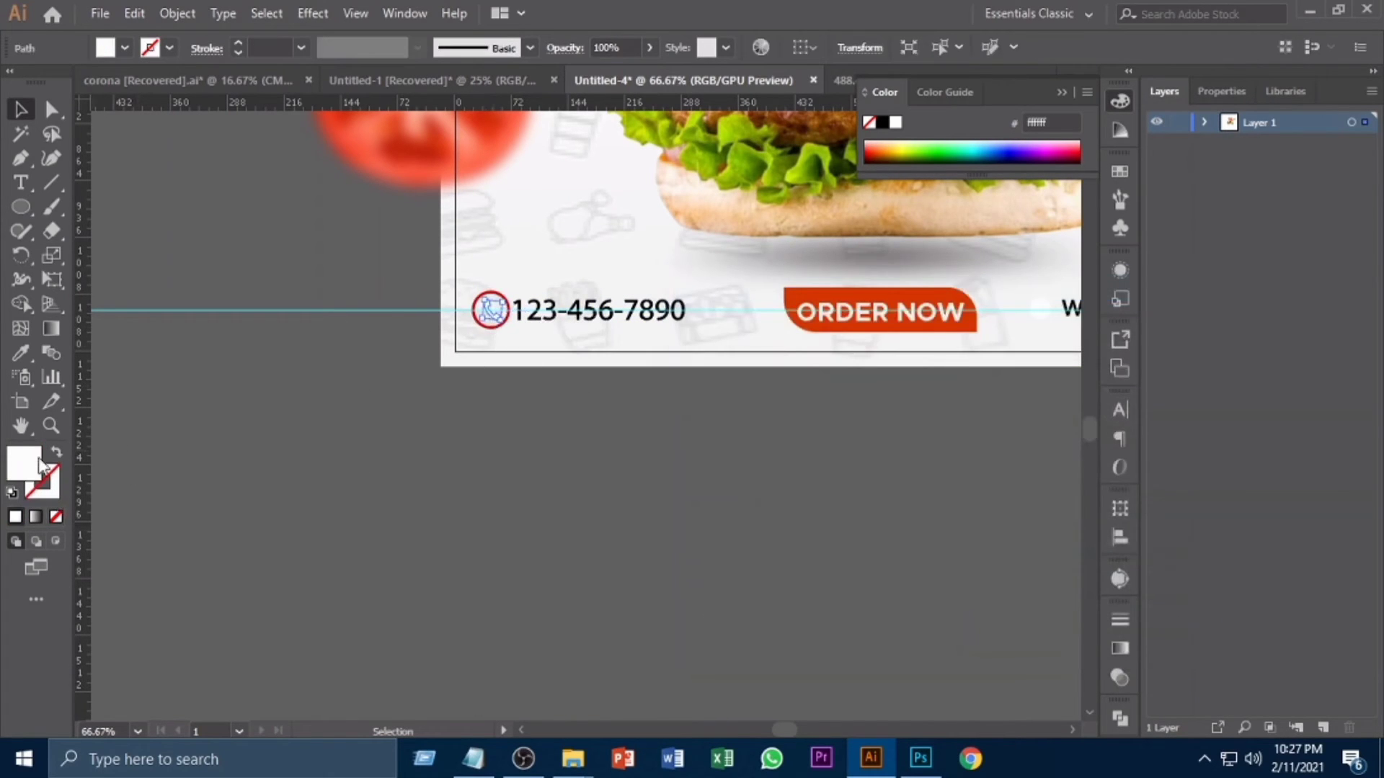
double_click(40, 460)
click(916, 364)
click(1160, 350)
click(859, 460)
Delete the horizontal guide running through the contact row
drag(851, 452, 685, 461)
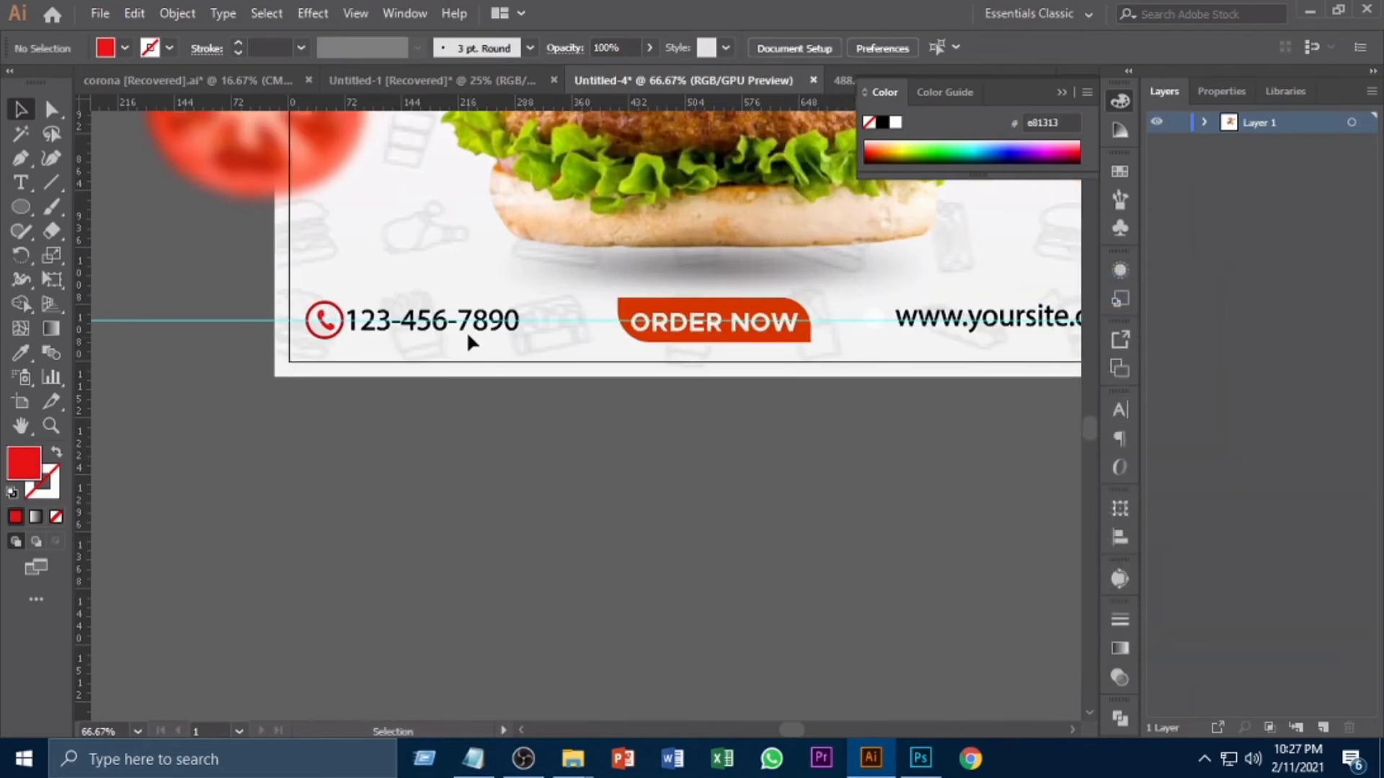
click(562, 319)
key(Delete)
key(ctrl+minus)
drag(913, 494, 811, 541)
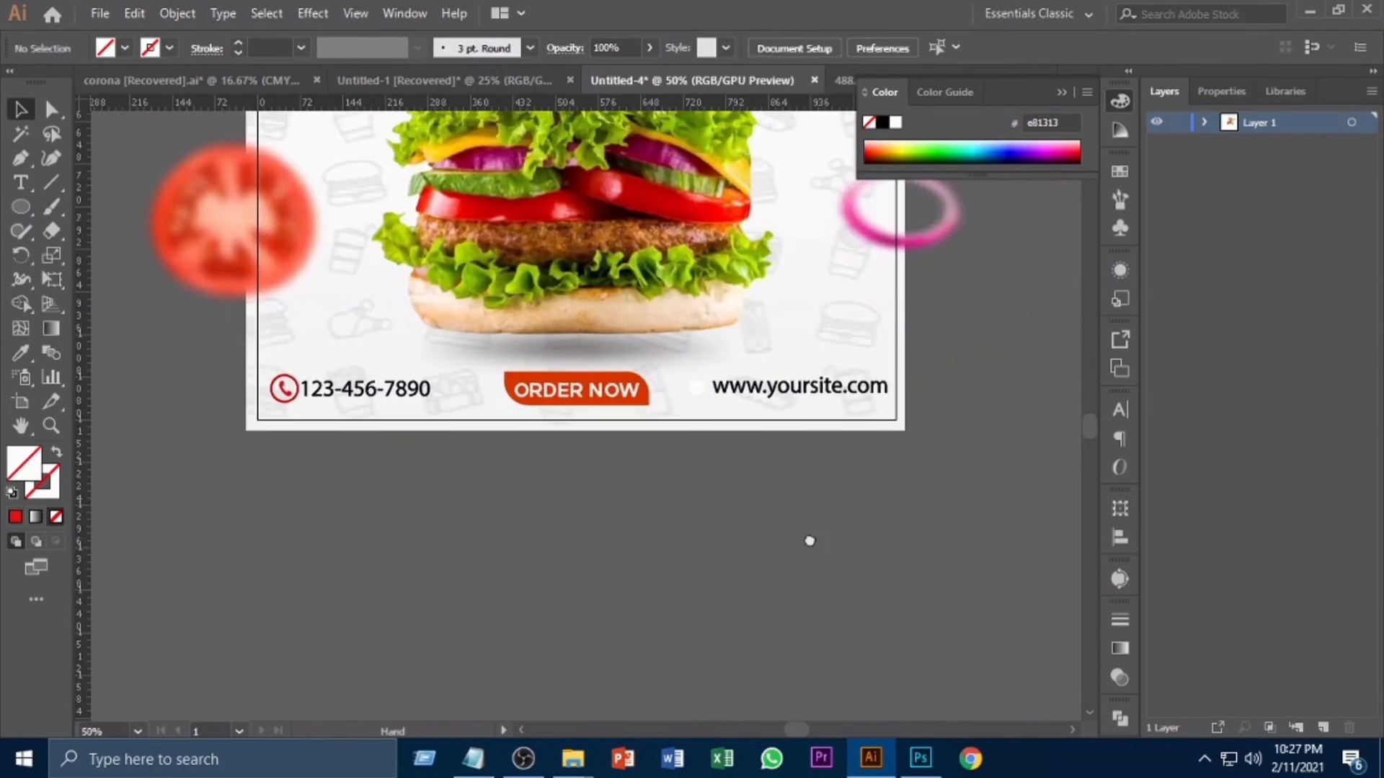
Change the stroke of the circle around the globe icon to red f40000
key(ctrl+1)
click(831, 378)
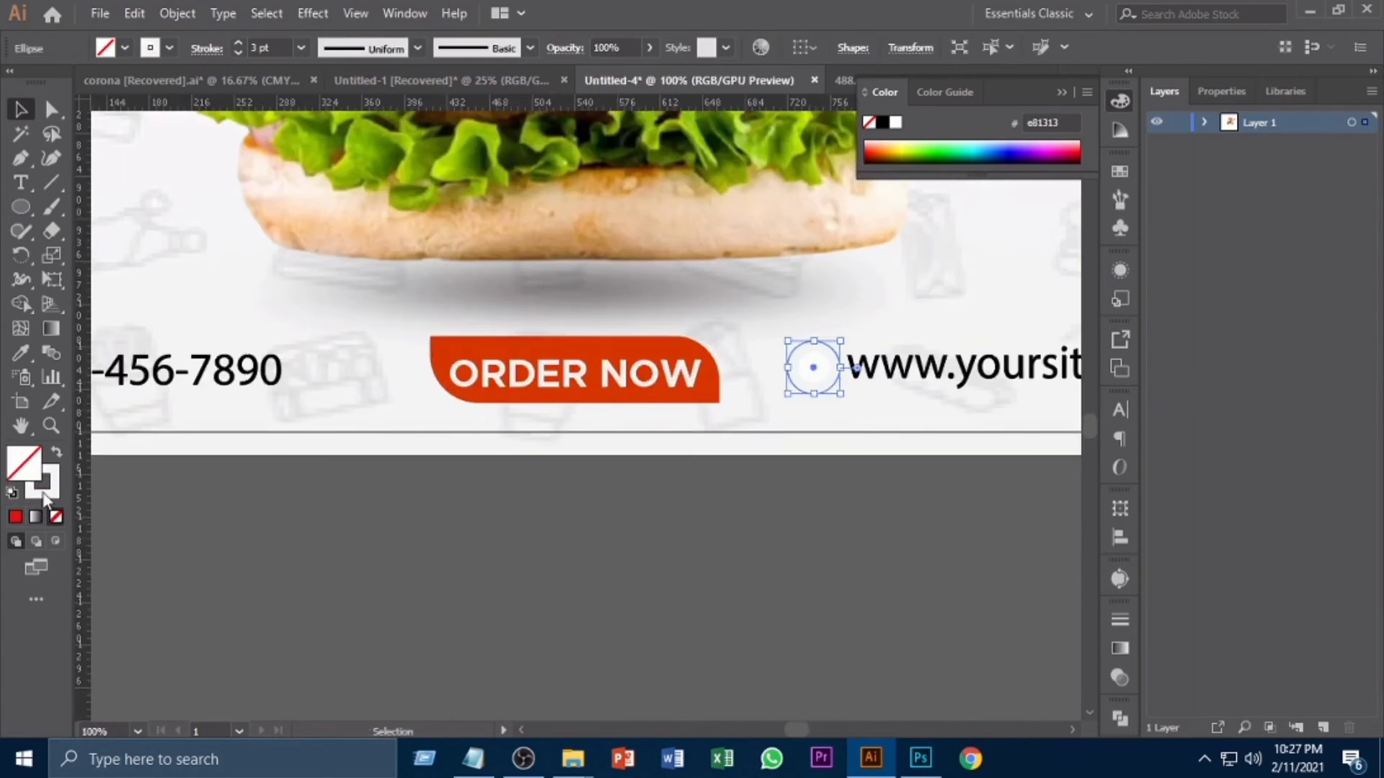
double_click(44, 497)
drag(914, 408, 937, 352)
click(1160, 350)
click(815, 370)
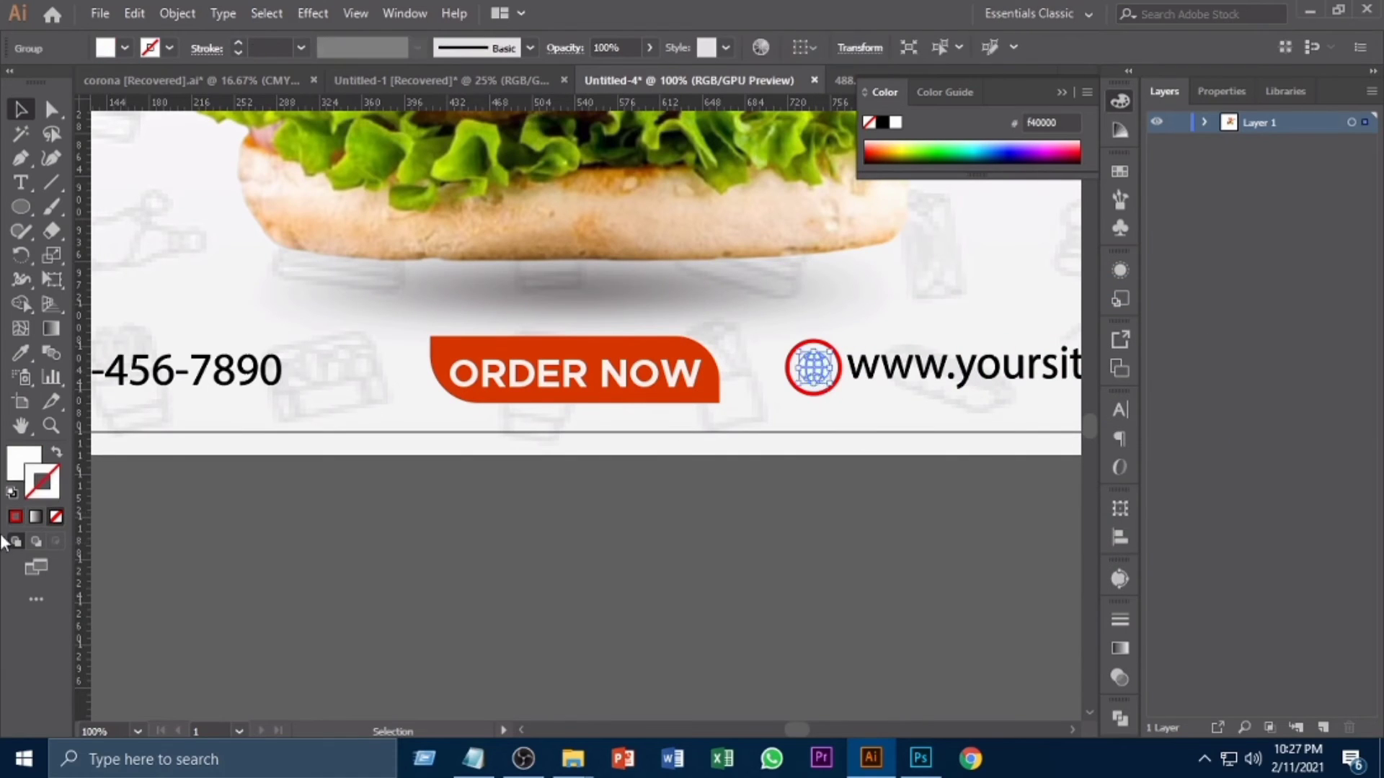
double_click(41, 492)
click(903, 391)
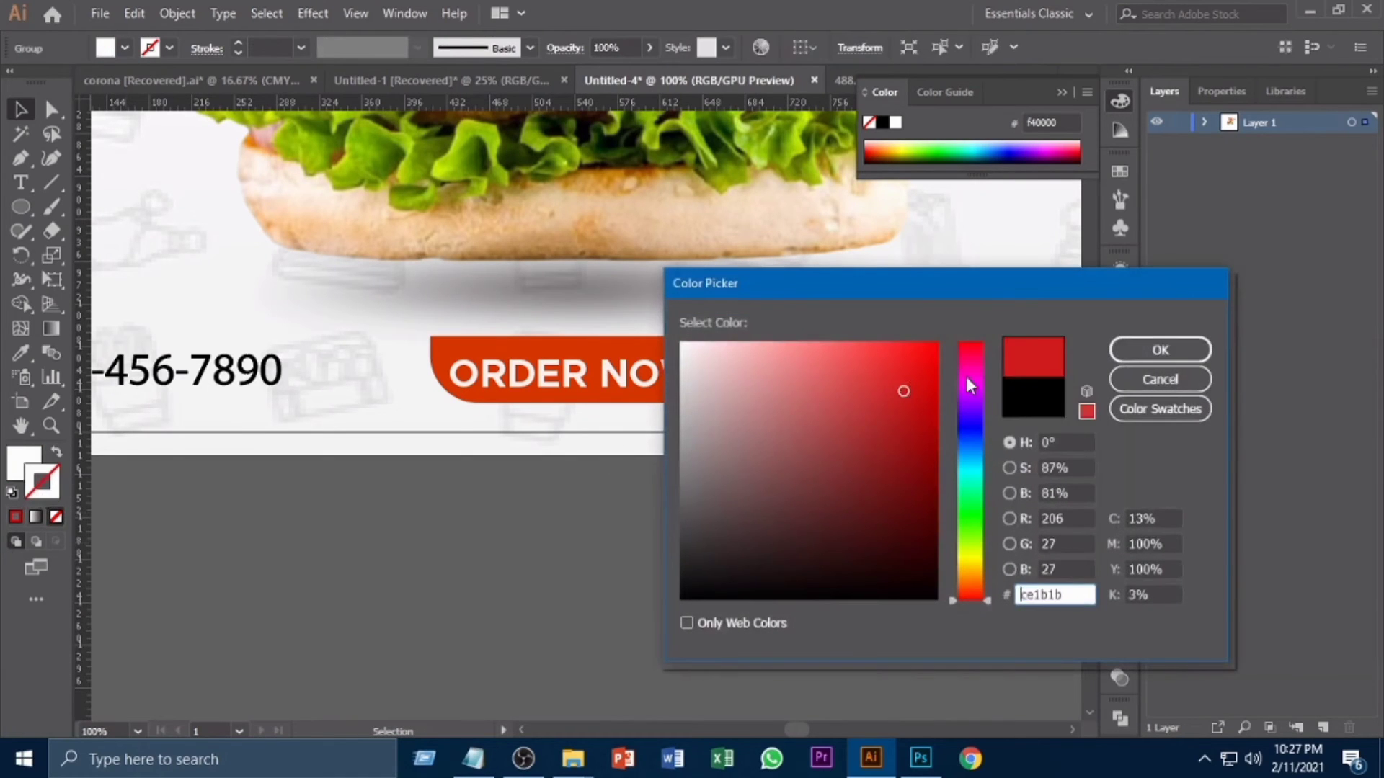
click(1136, 386)
double_click(36, 465)
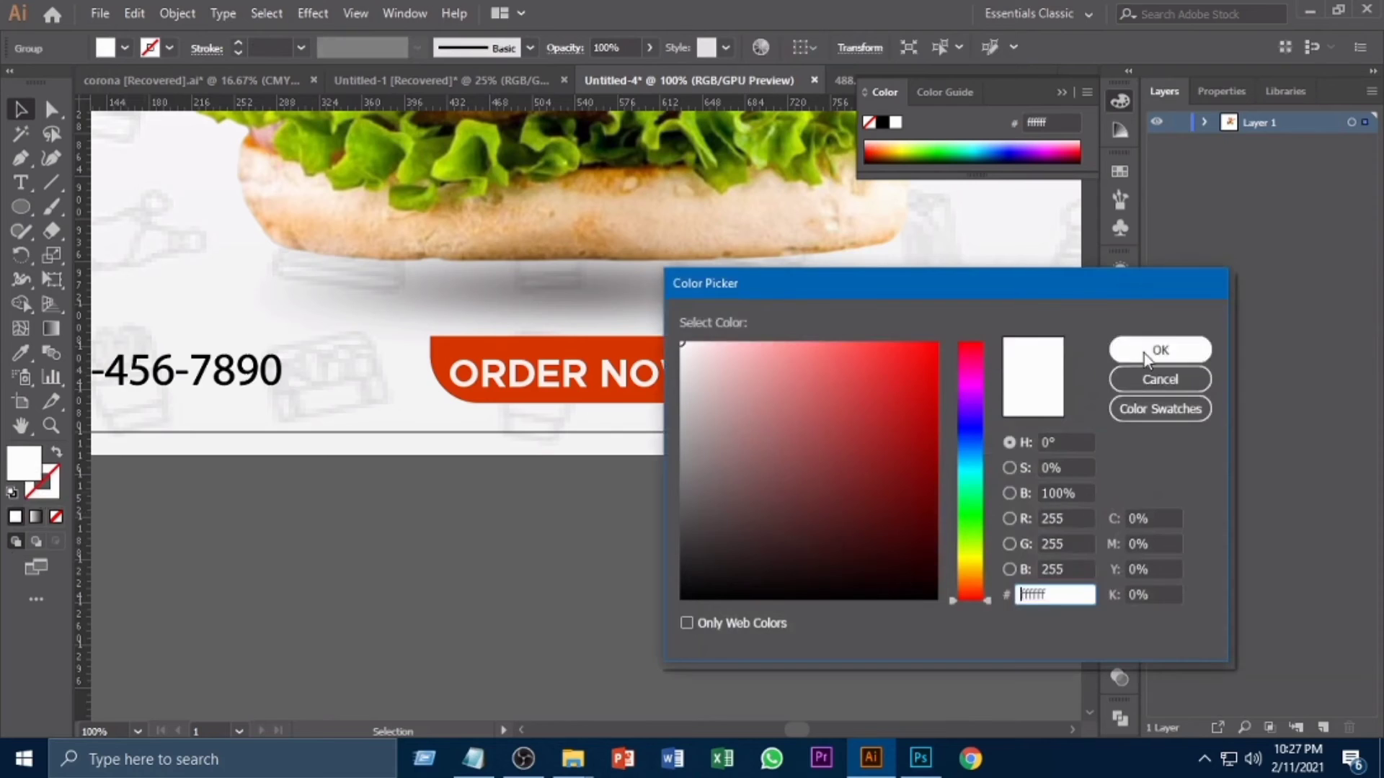
click(1140, 348)
click(945, 512)
Fill the globe symbol inside the circle with red f40f0f
click(816, 369)
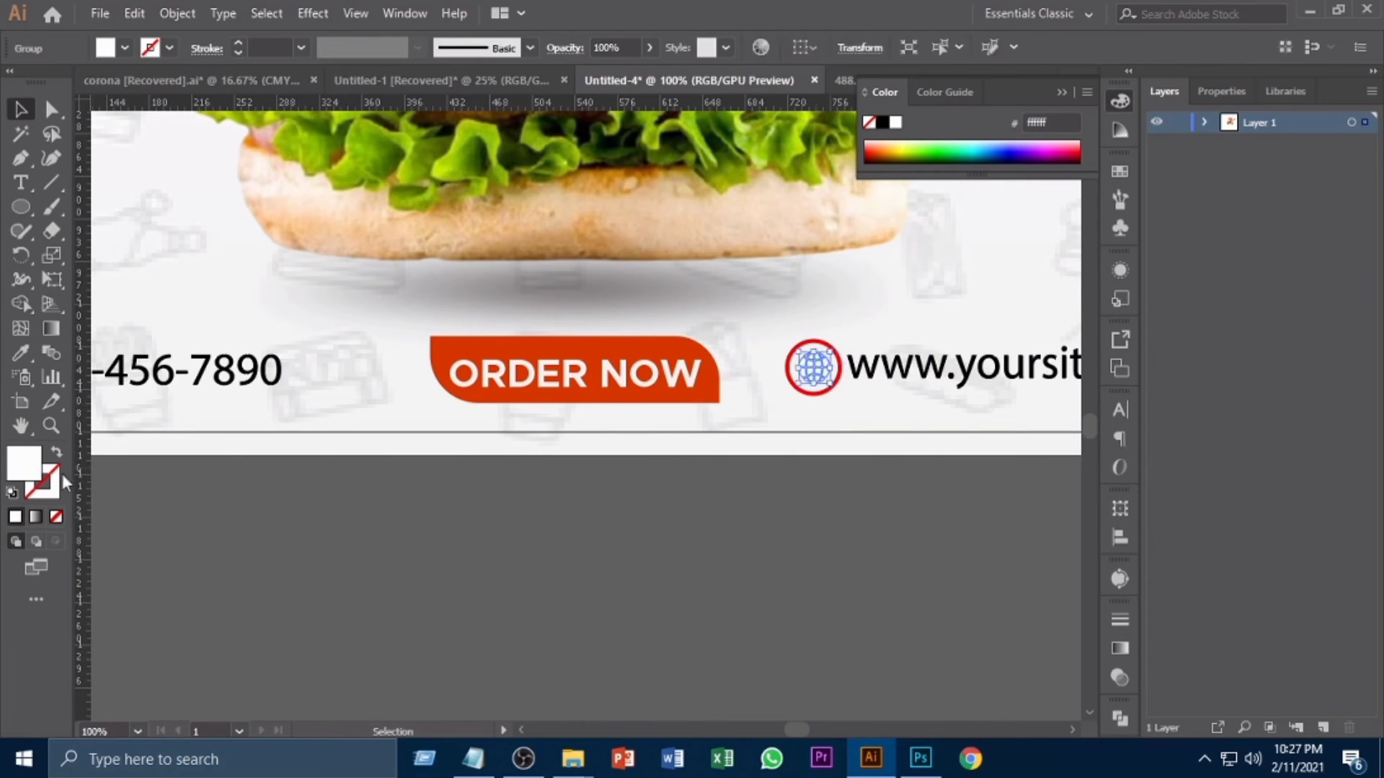
double_click(27, 465)
click(923, 352)
click(1160, 348)
click(709, 590)
key(ctrl+minus)
key(ctrl+minus)
key(ctrl+minus)
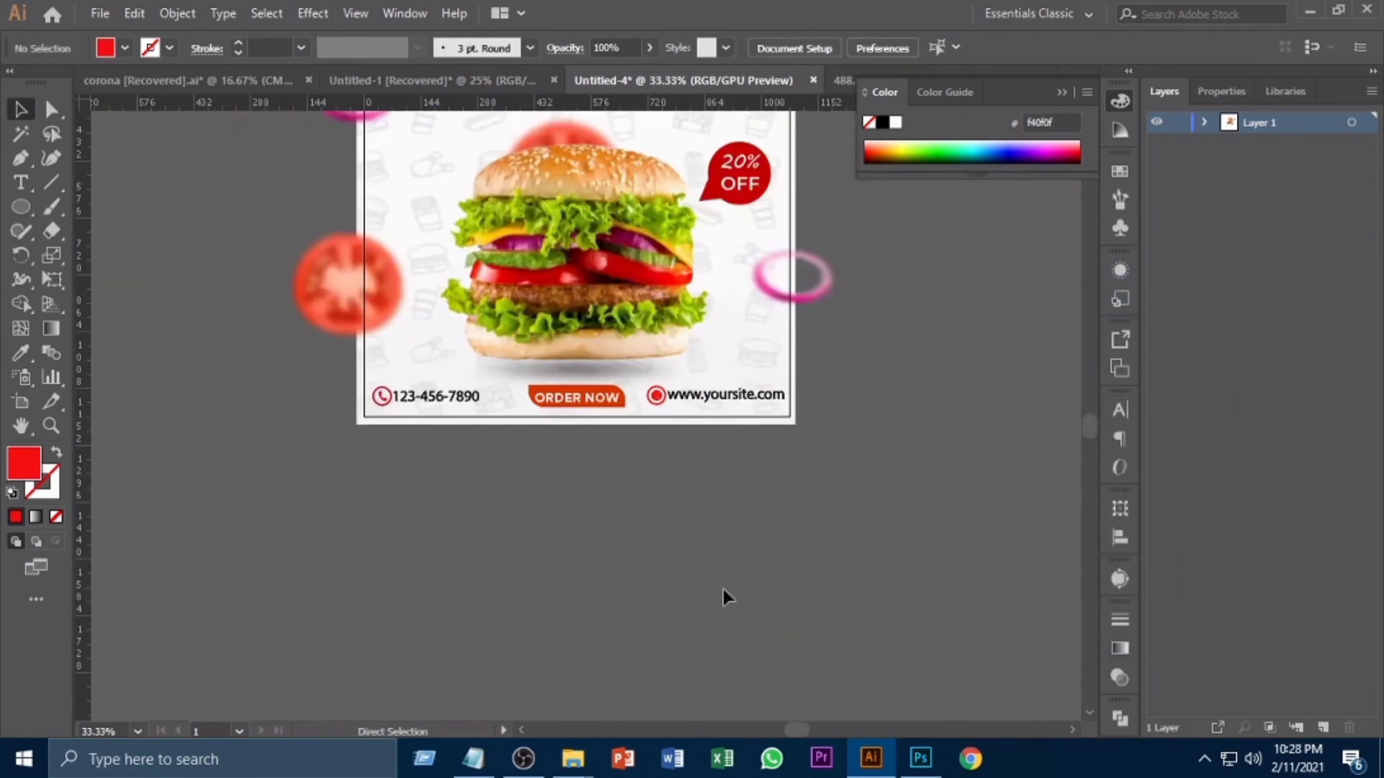
Shift the phone icon and number slightly left and down within the artboard's inner frame
scroll(559, 408, up, 5)
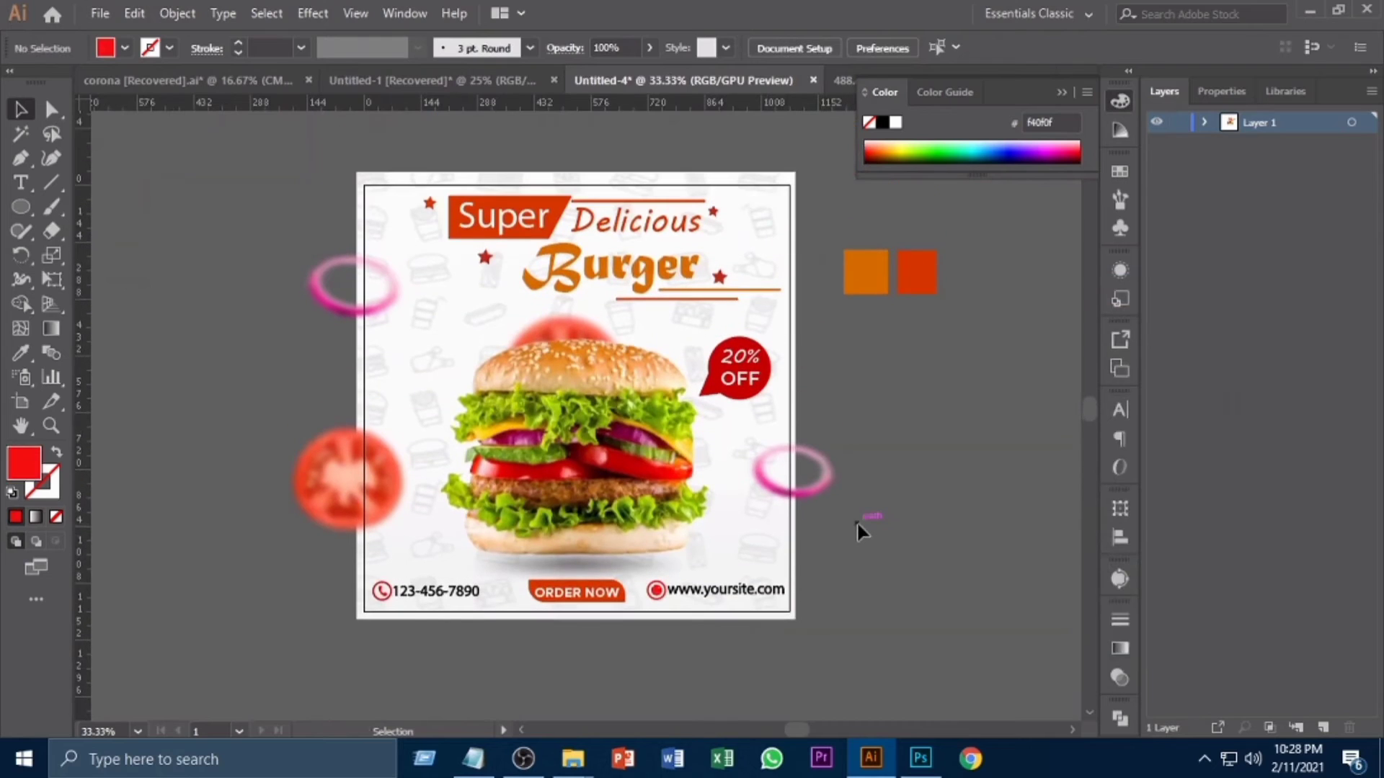
scroll(855, 522, down, 2)
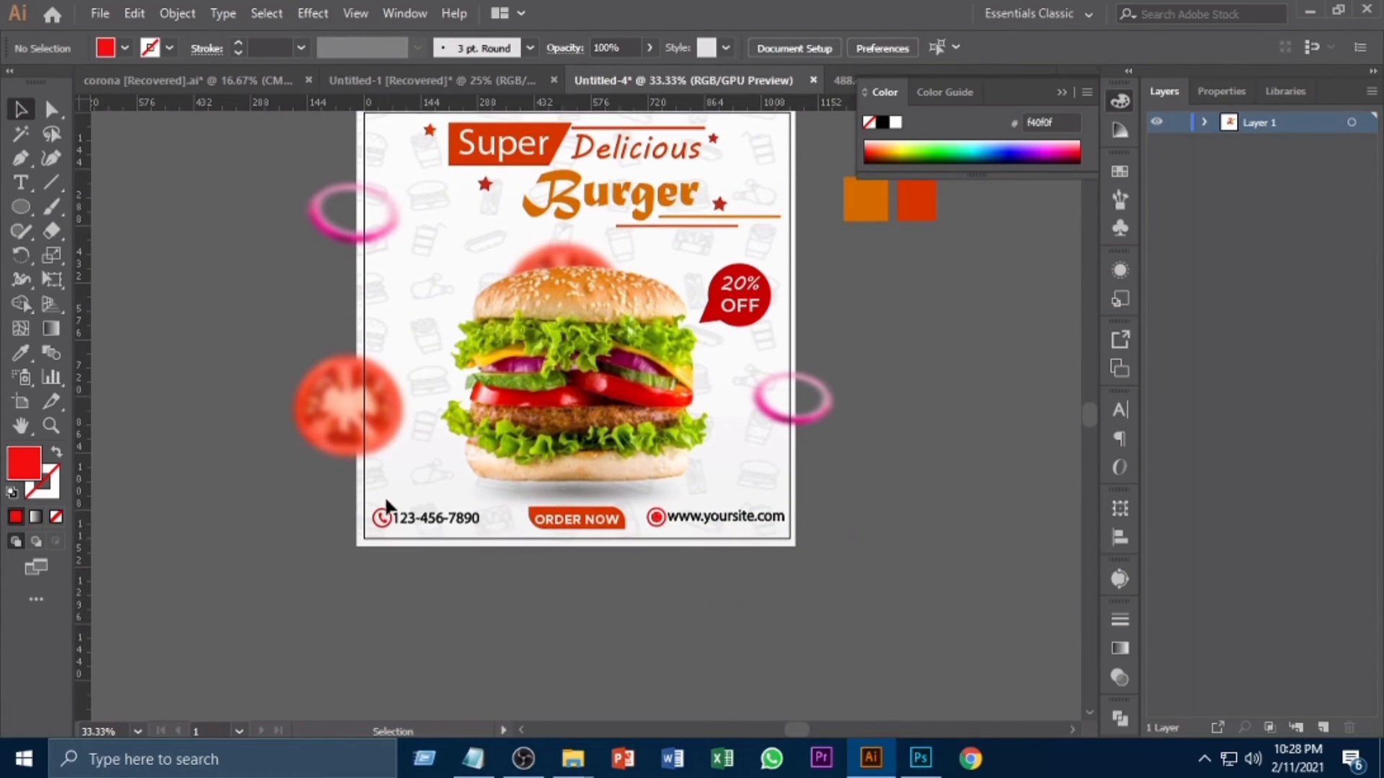
drag(387, 505, 480, 535)
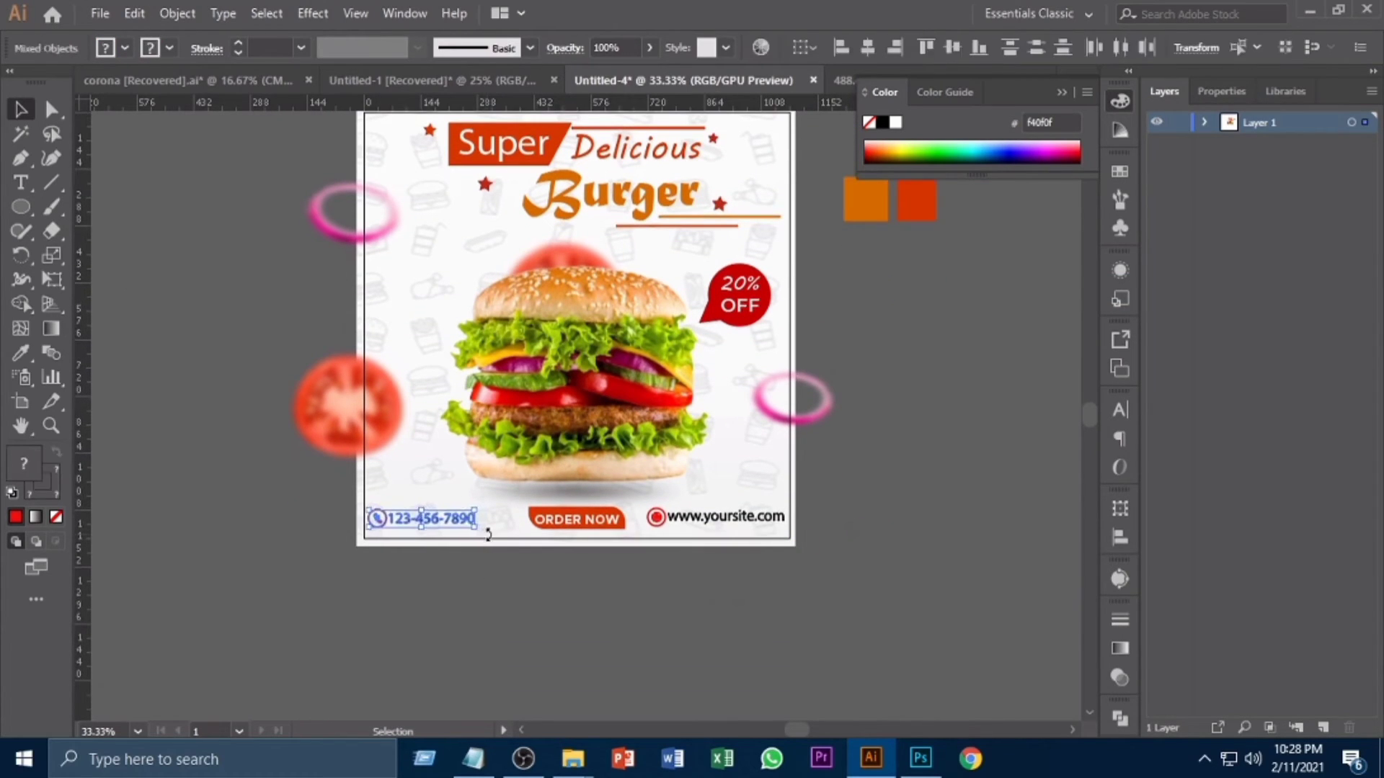
key(shift+Down)
key(shift+Down)
click(746, 612)
Move the globe icon and website address down to the level of the phone contact
drag(647, 501, 781, 550)
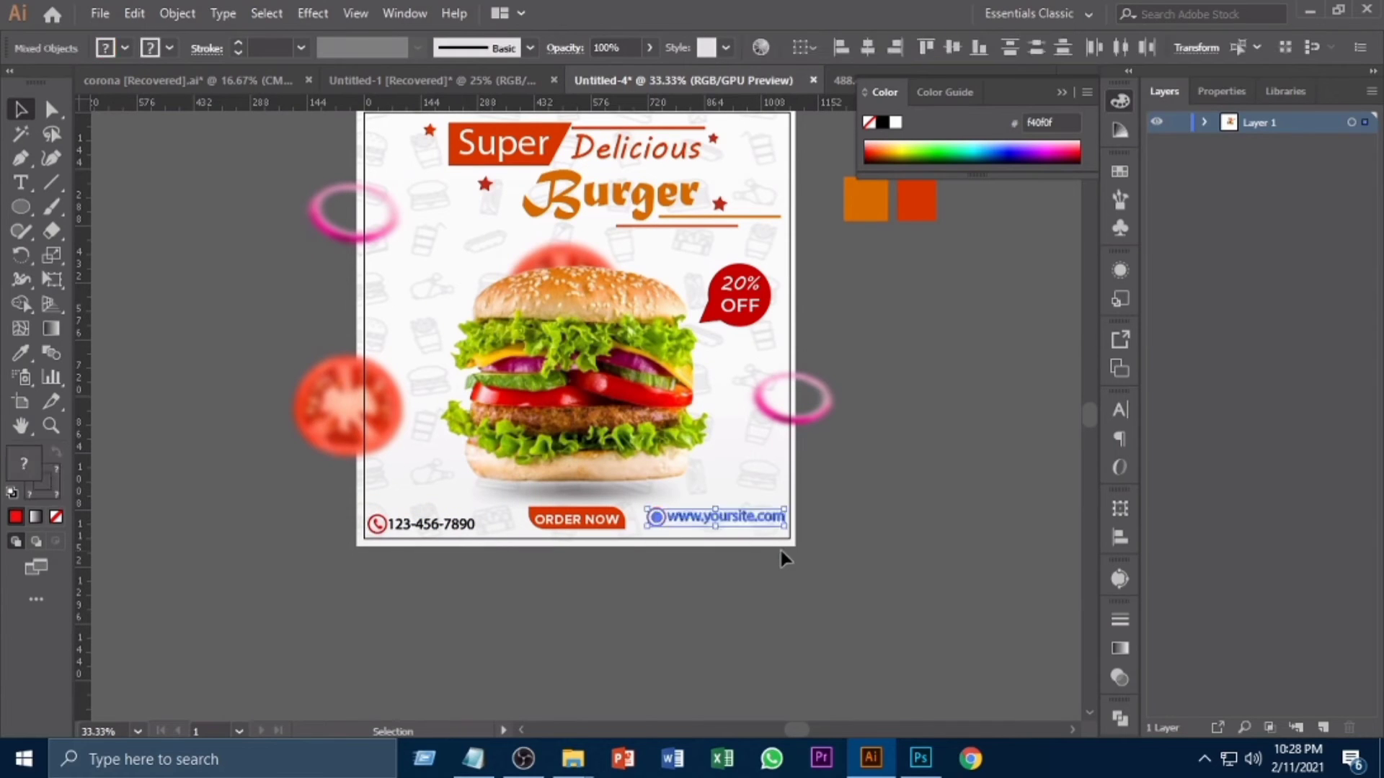
key(shift+Down)
key(shift+Down)
key(shift+Down)
click(782, 573)
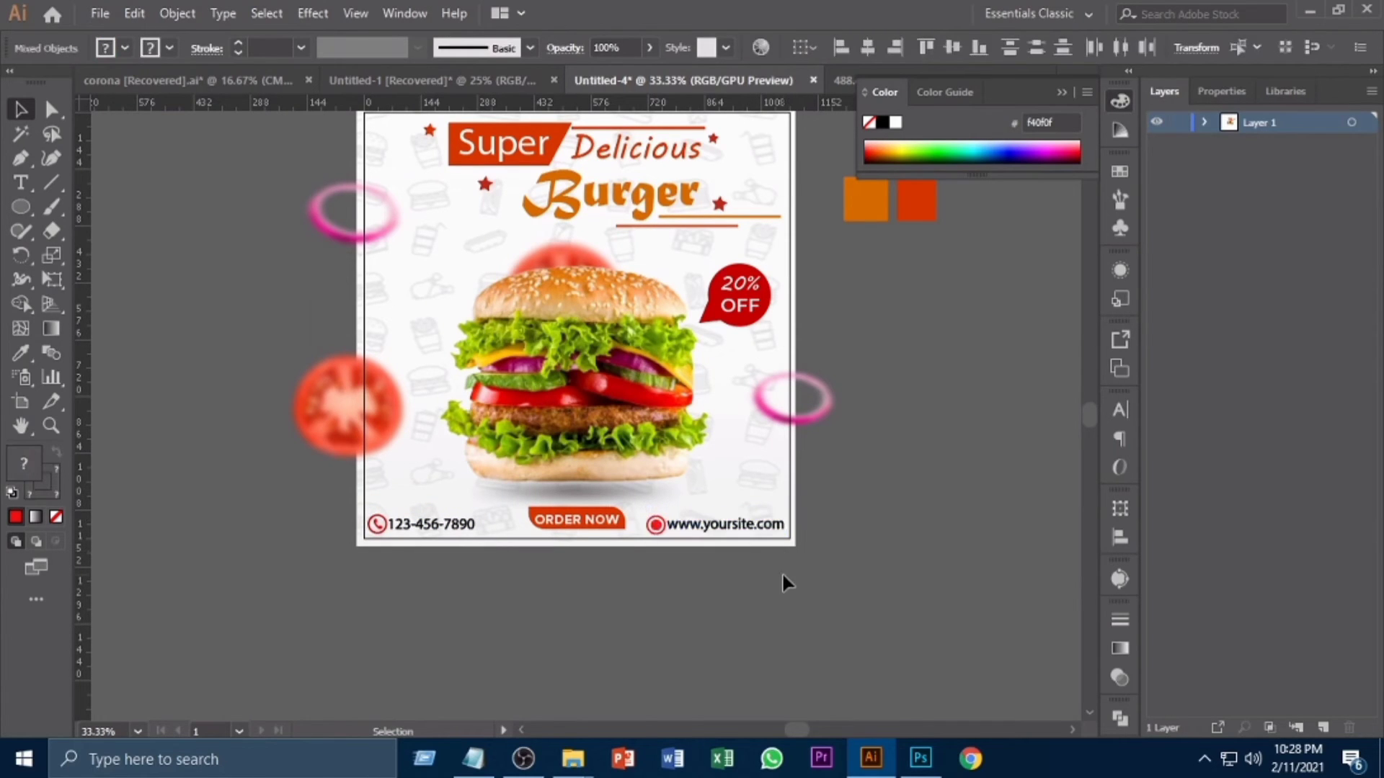
Place a horizontal guide just below the phone and website contacts, near the lower edge of the inner frame
click(661, 518)
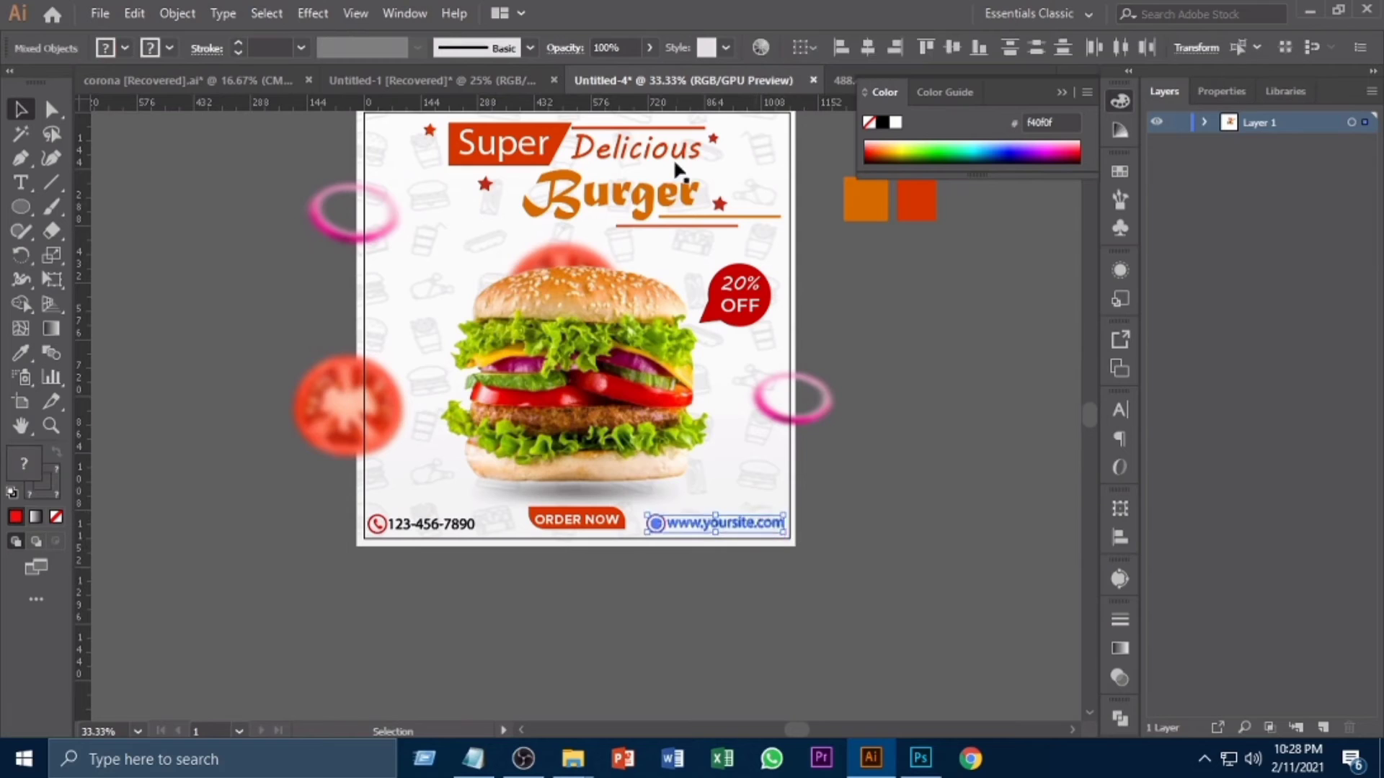
click(750, 537)
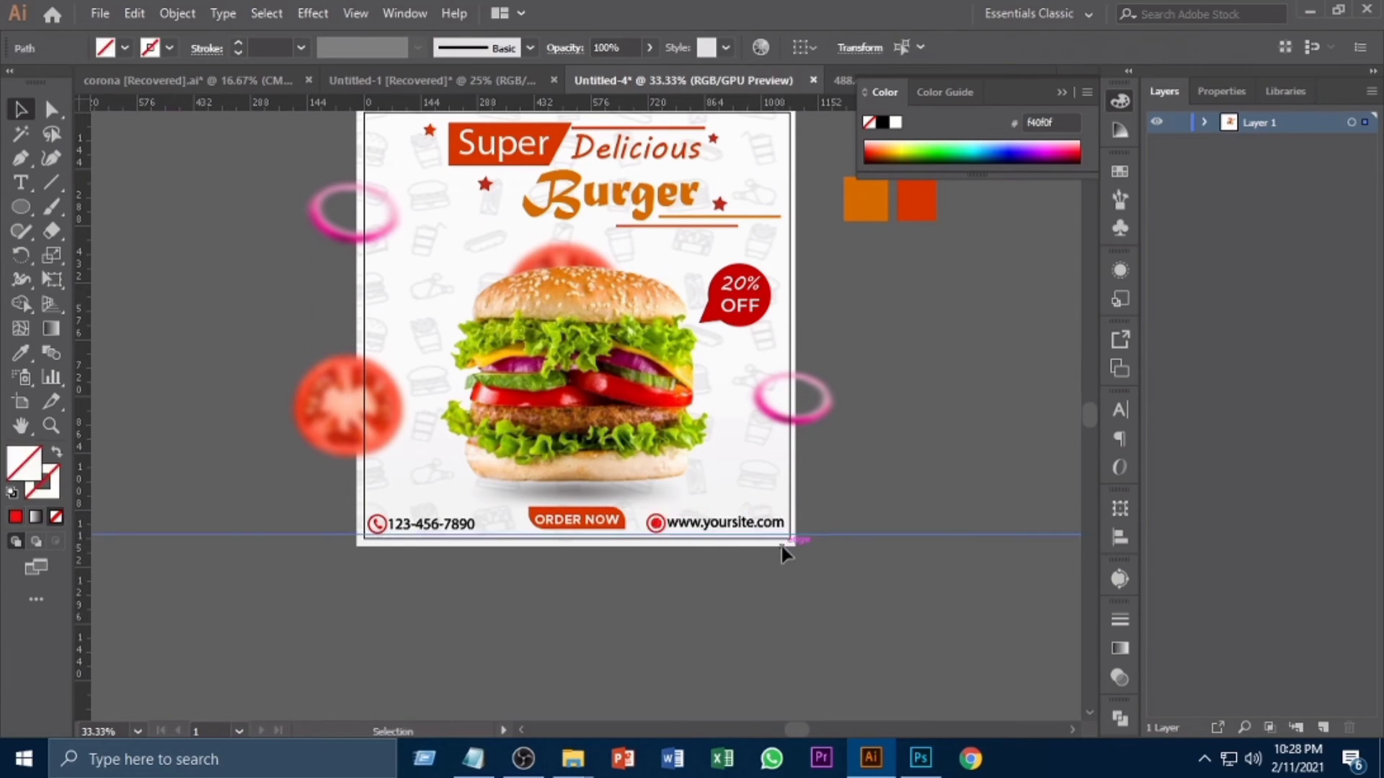
click(778, 574)
scroll(816, 555, down, 2)
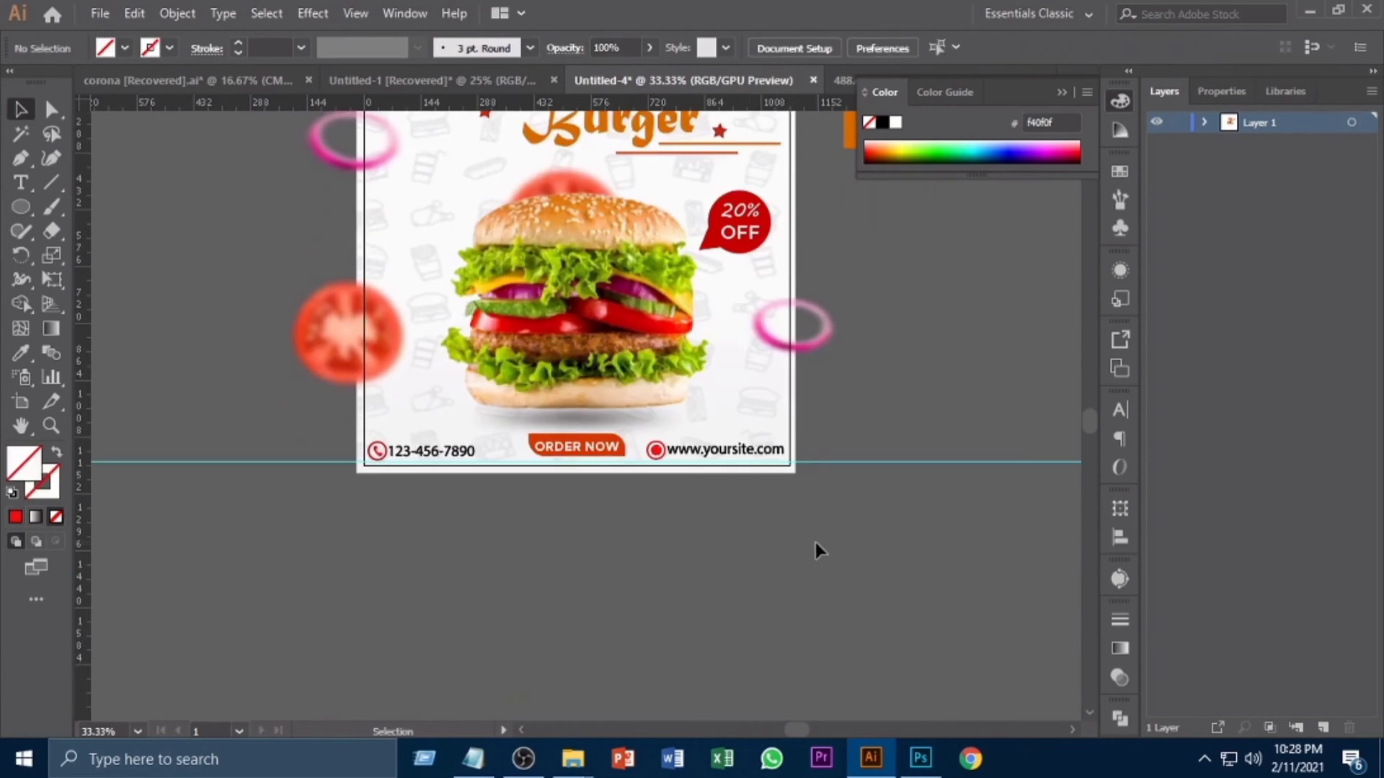
Align the ORDER NOW button to the horizontal centre of the artboard
click(614, 453)
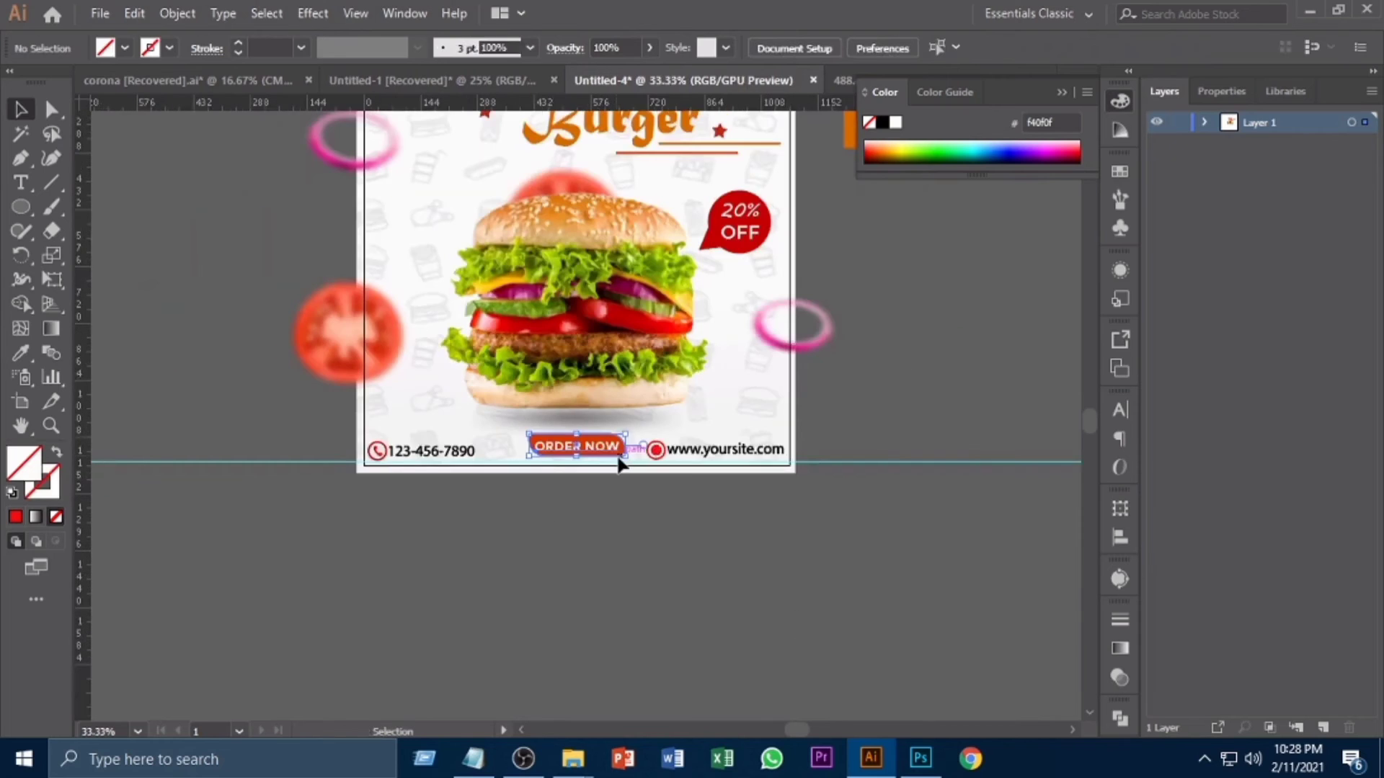
click(621, 47)
click(678, 119)
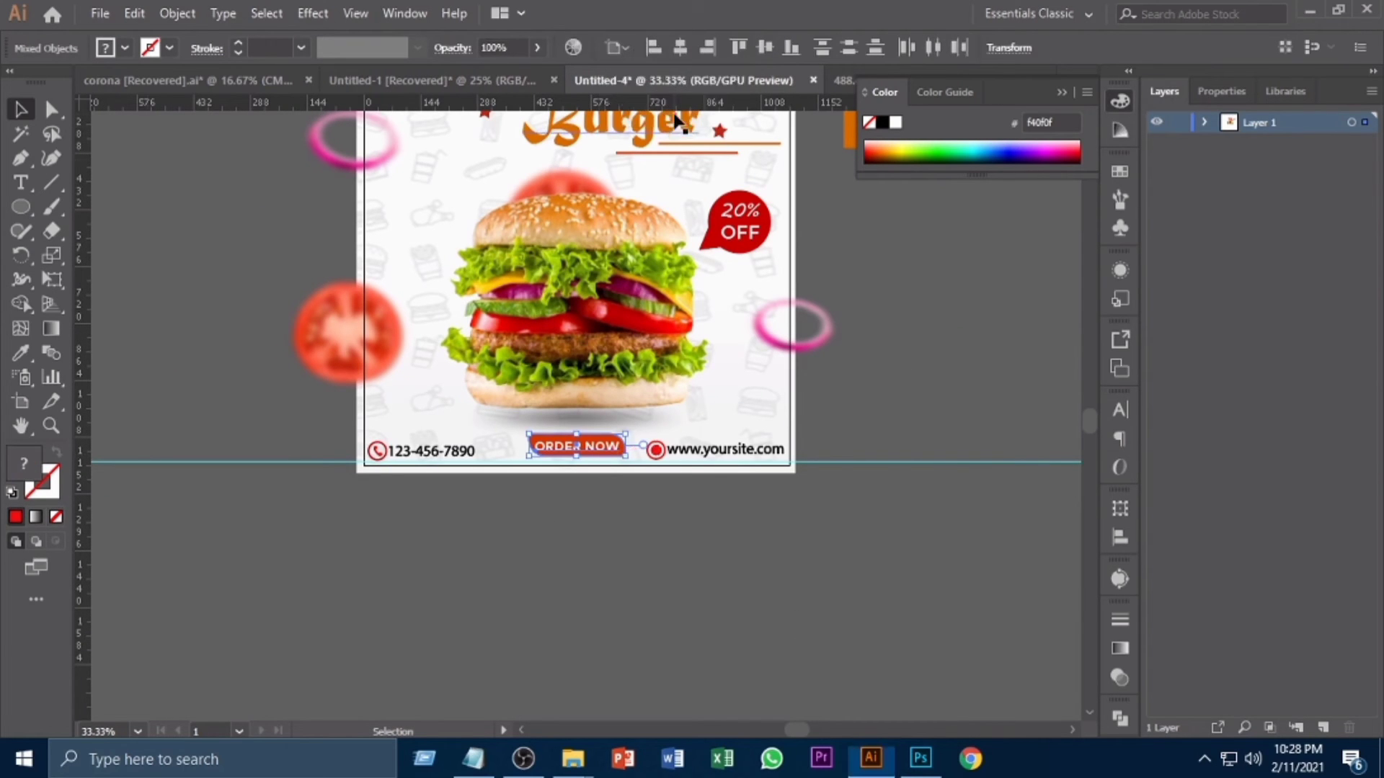
click(678, 48)
click(908, 535)
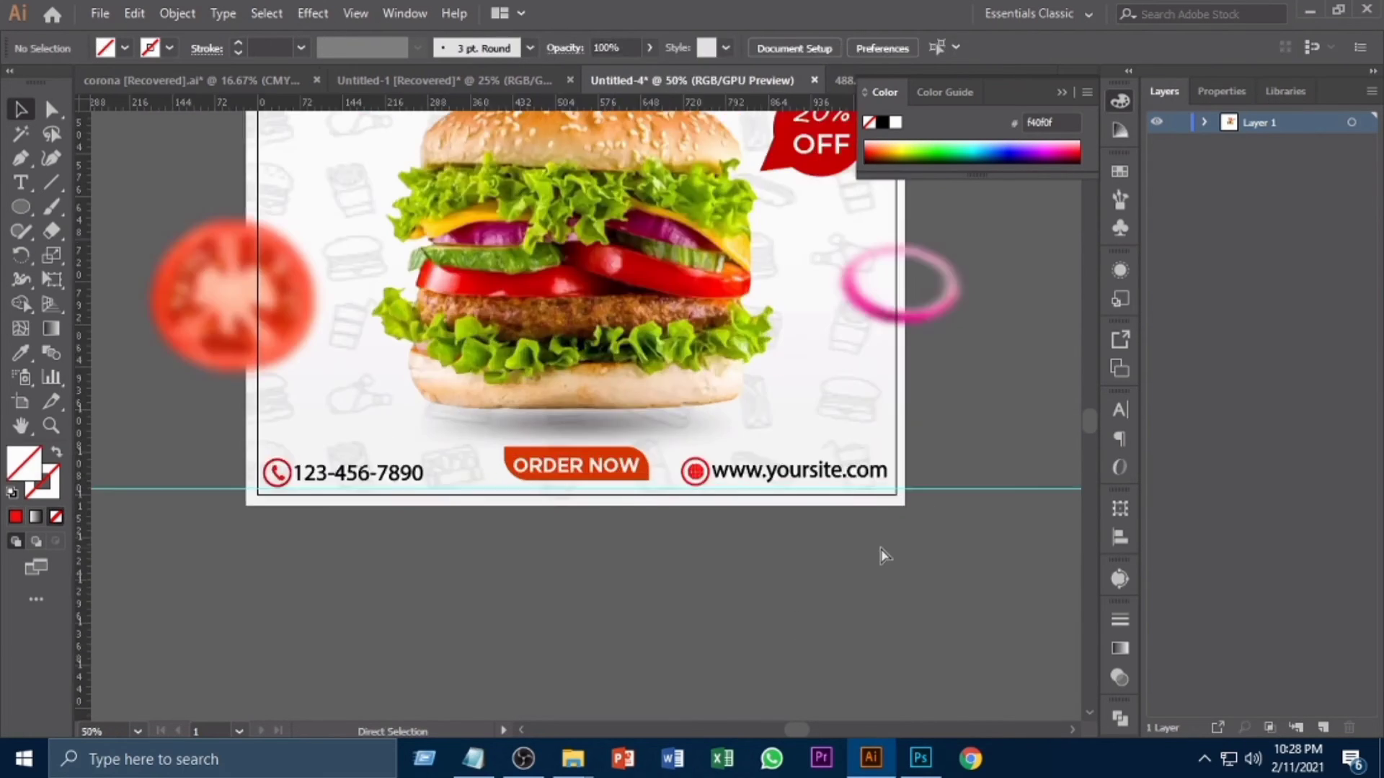
Nudge the ORDER NOW button up slightly above the level of the contacts
scroll(717, 537, up, 2)
drag(582, 526, 580, 524)
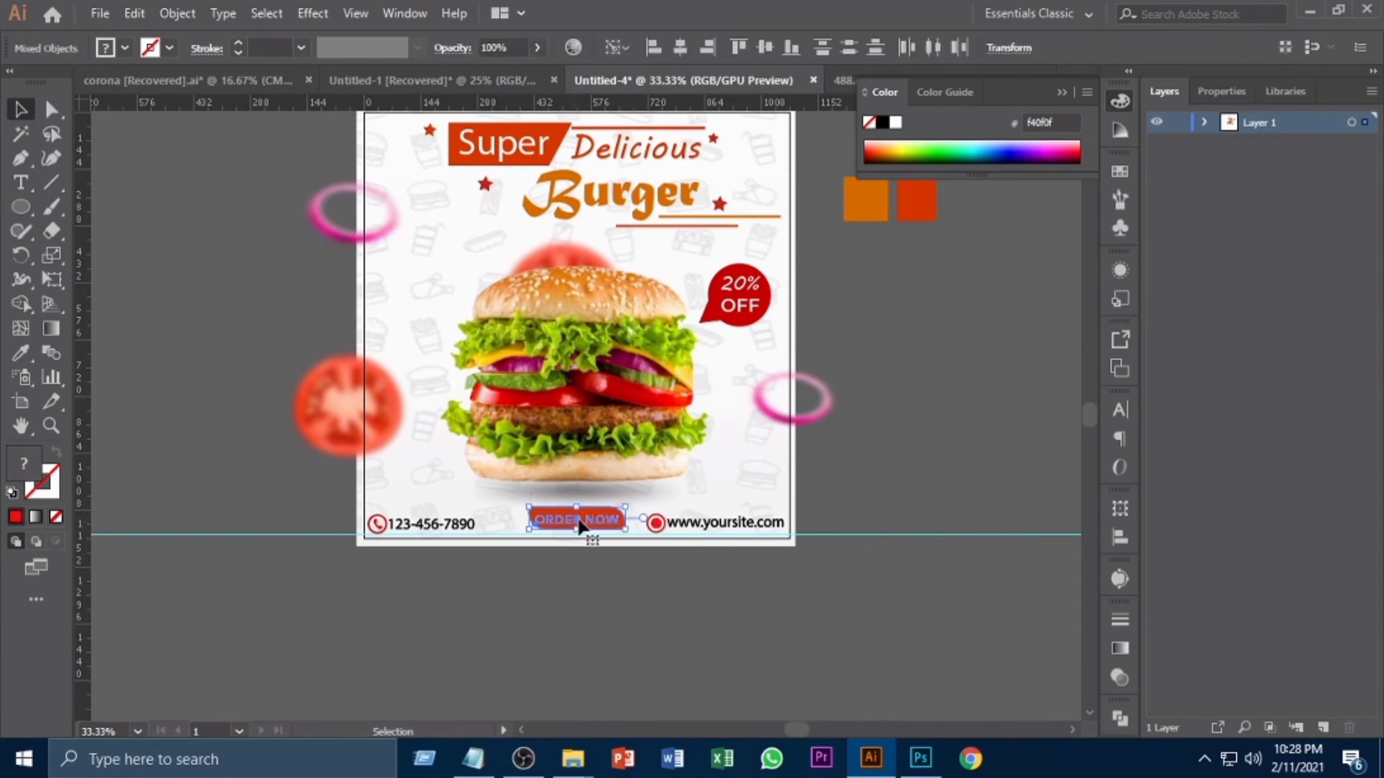
key(Up)
key(Up)
key(Up)
key(Up)
key(Up)
key(Up)
key(Up)
key(Up)
key(Up)
key(Up)
key(Up)
key(Up)
key(Up)
key(Up)
key(Up)
key(Up)
key(Up)
key(Up)
Recolour the 20% OFF badge shape with the red-orange d63600 sampled from the swatch beside the artboard
scroll(931, 460, up, 1)
click(746, 338)
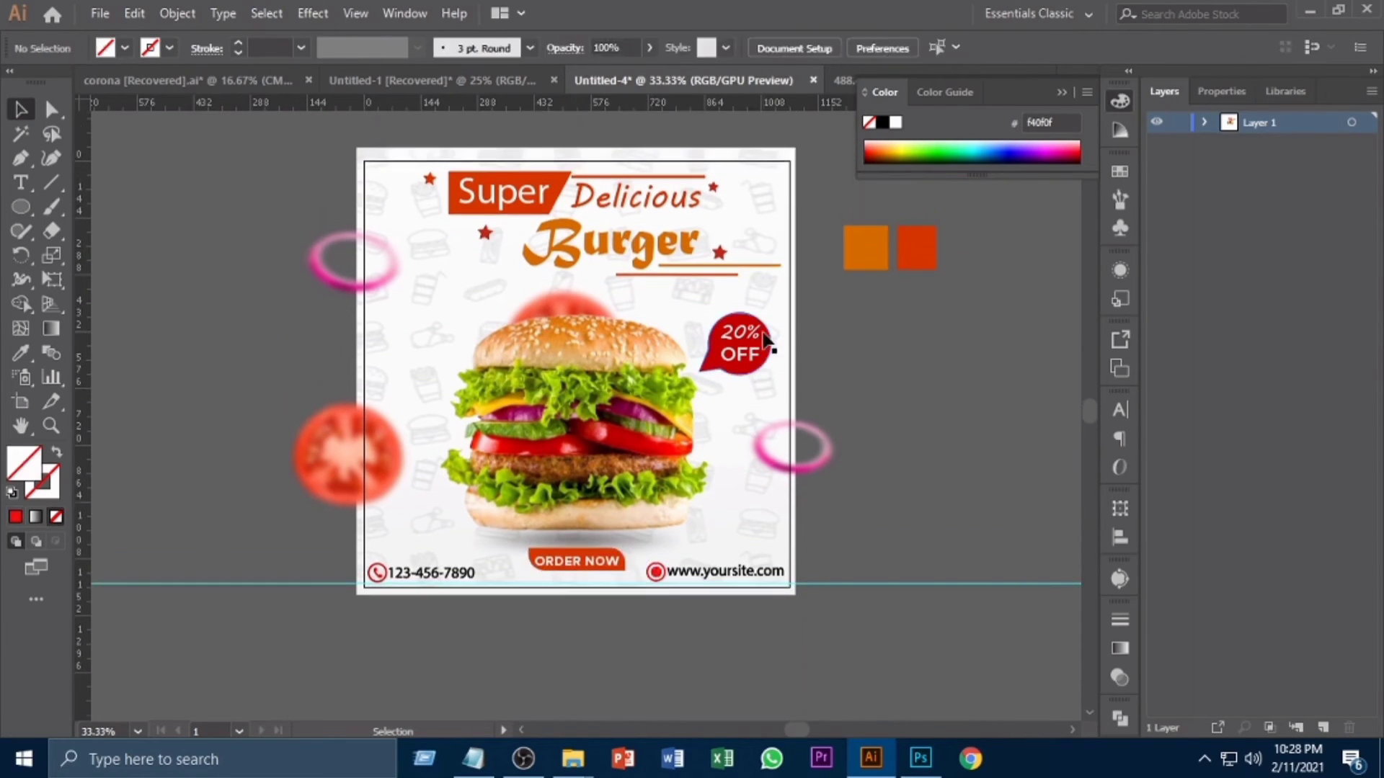
click(22, 351)
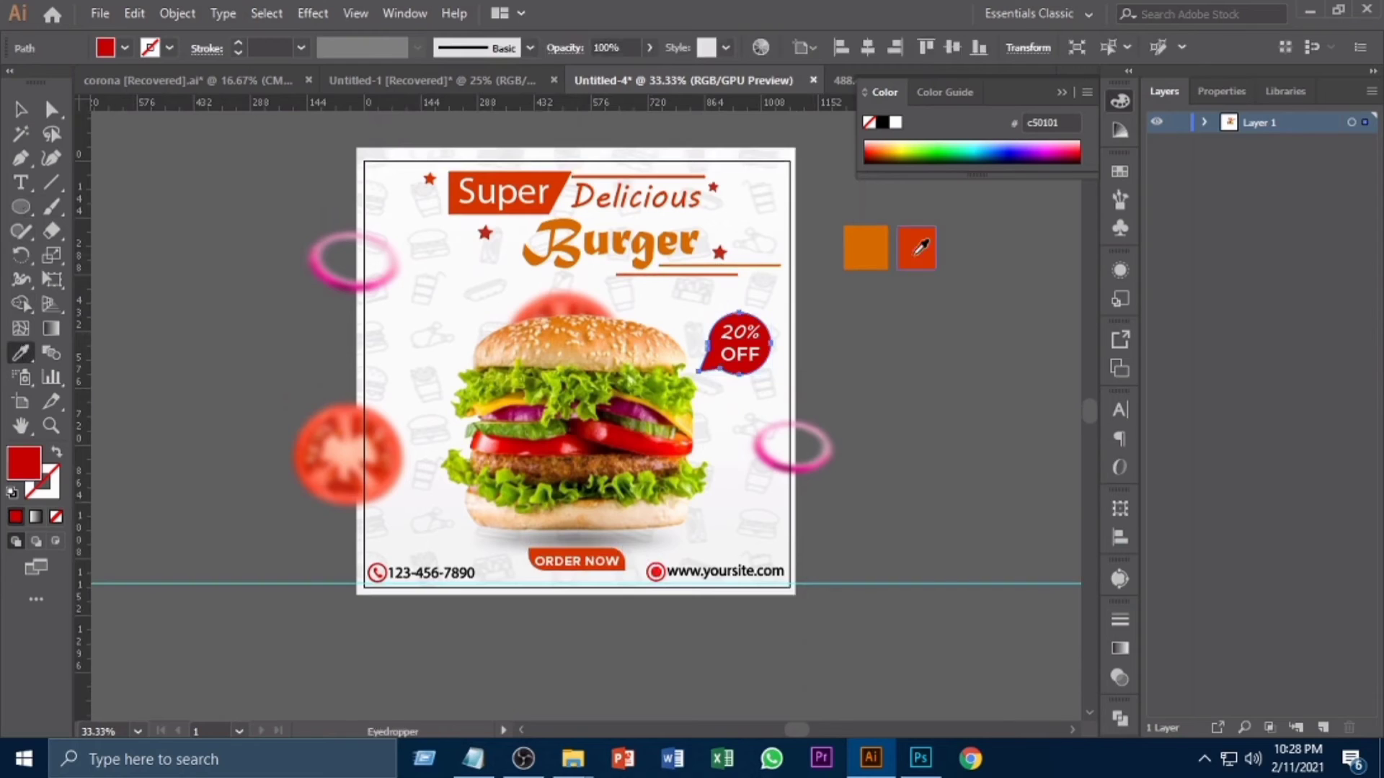
click(917, 247)
key(v)
click(979, 387)
Fill the website address with the red-orange d63600 sampled from the swatch beside the artboard
scroll(901, 395, down, 2)
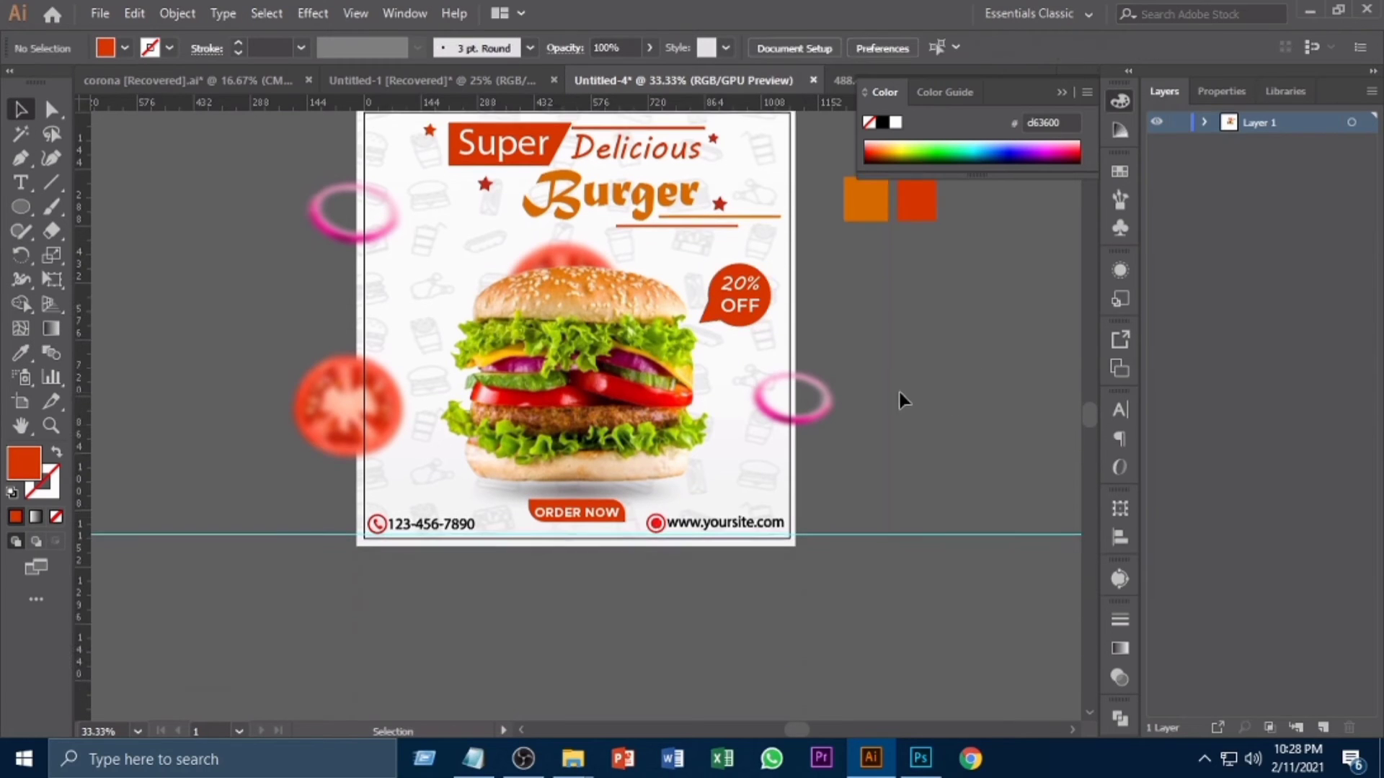
click(756, 498)
click(19, 354)
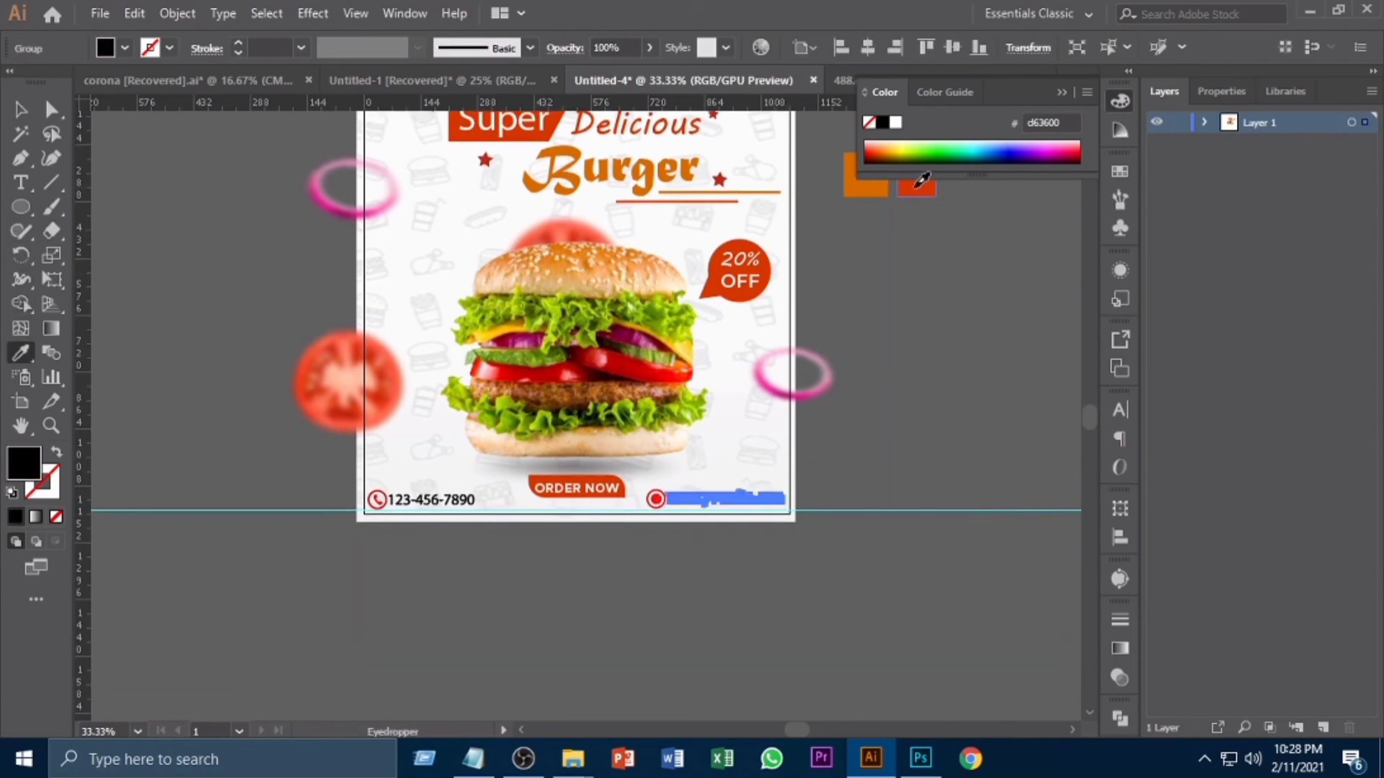
click(916, 188)
click(21, 111)
key(ctrl+plus)
click(700, 557)
key(space)
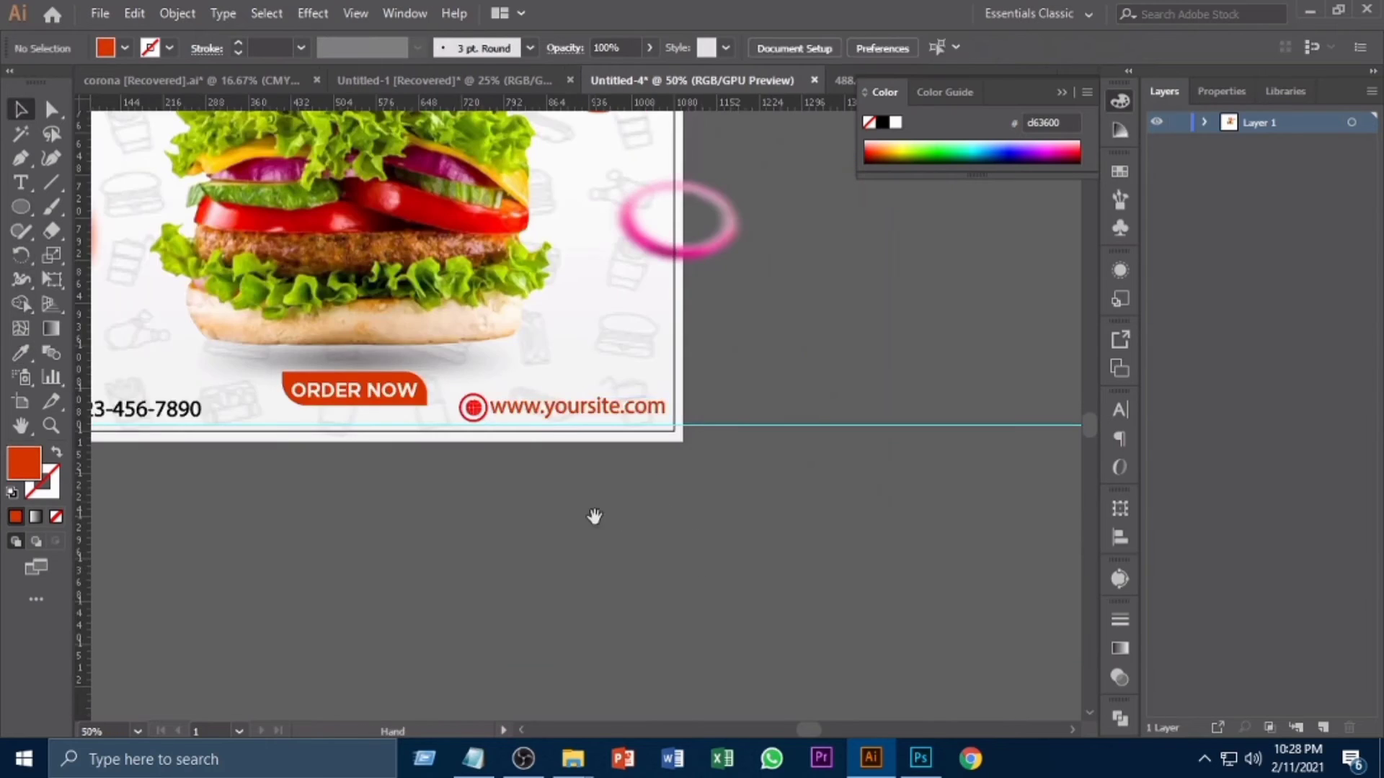
Fill the globe symbol inside its circle with the orange d66b00 sampled from the swatch beside the artboard
drag(593, 516, 743, 540)
scroll(693, 561, up, 2)
click(627, 490)
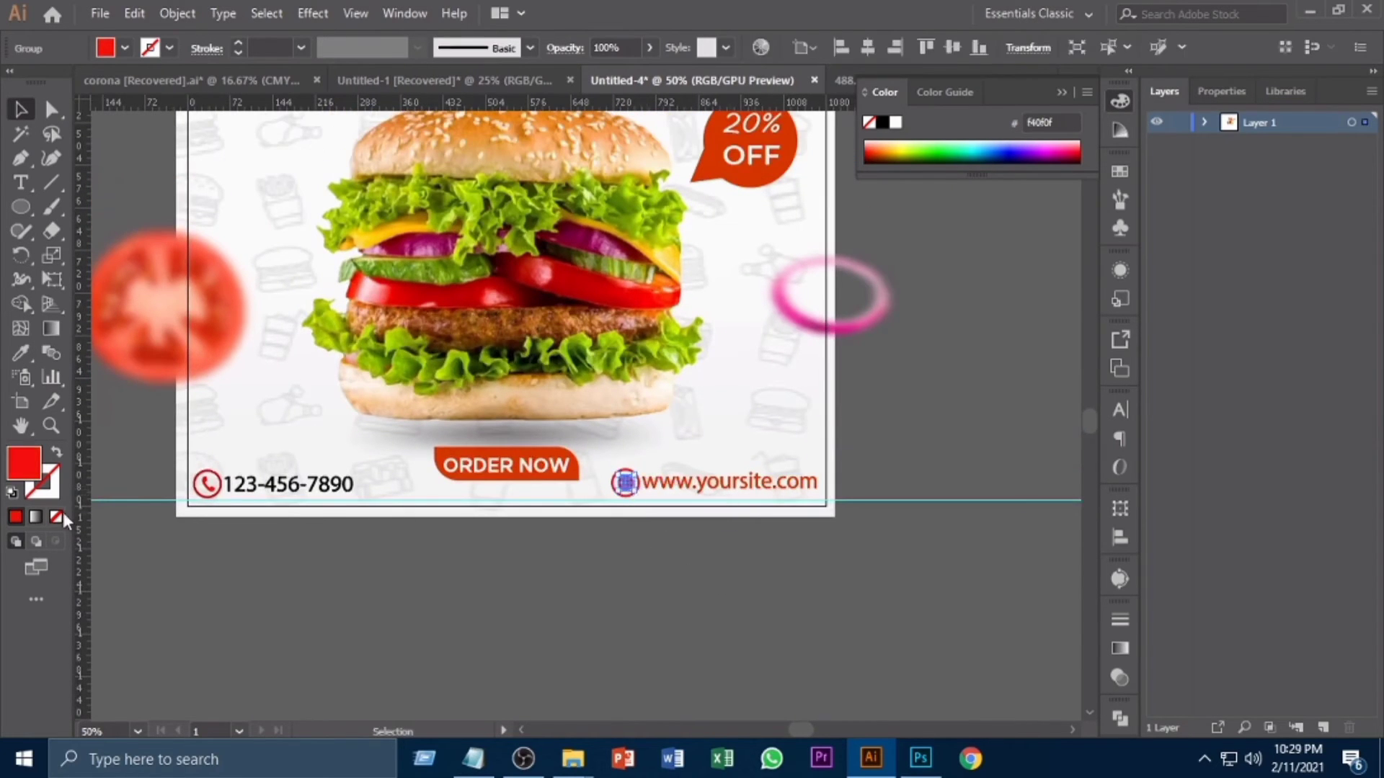
click(20, 111)
scroll(781, 608, down, 1)
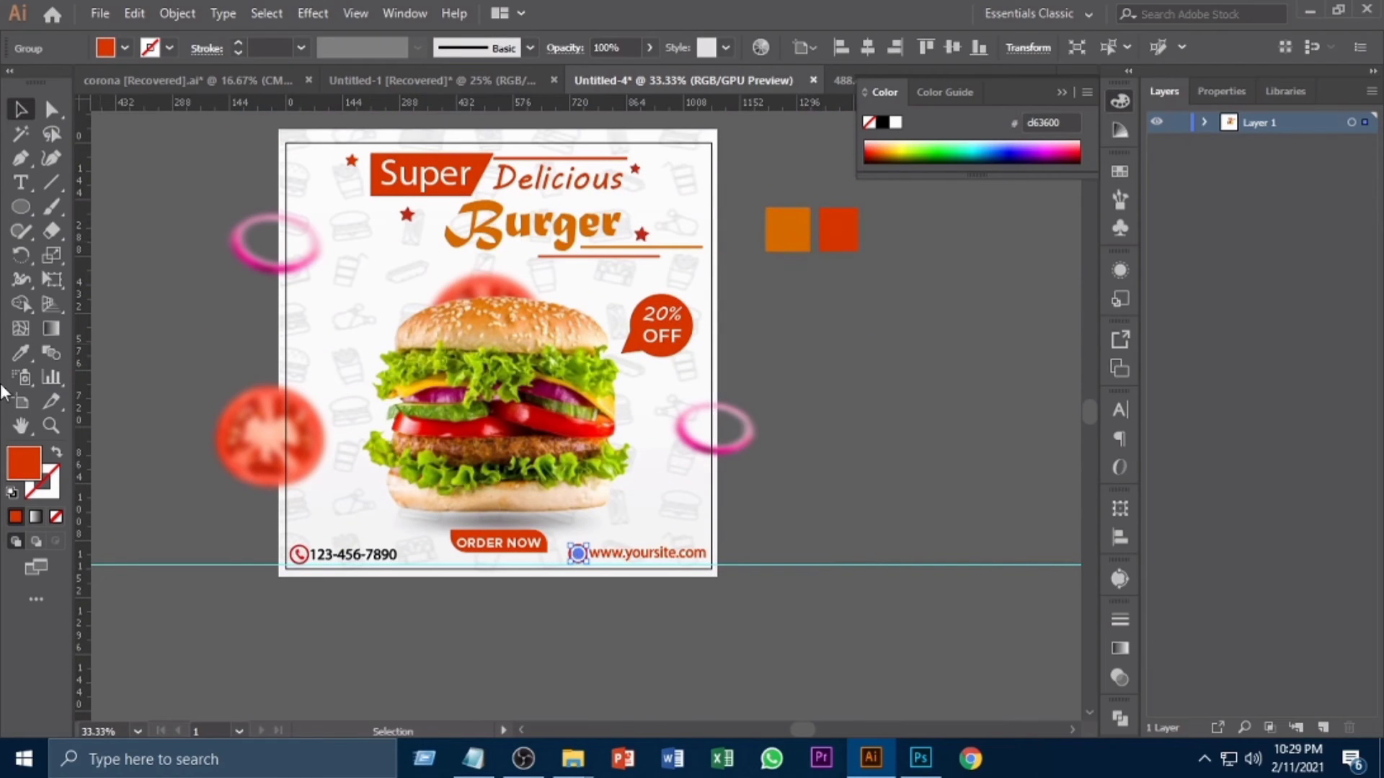
key(i)
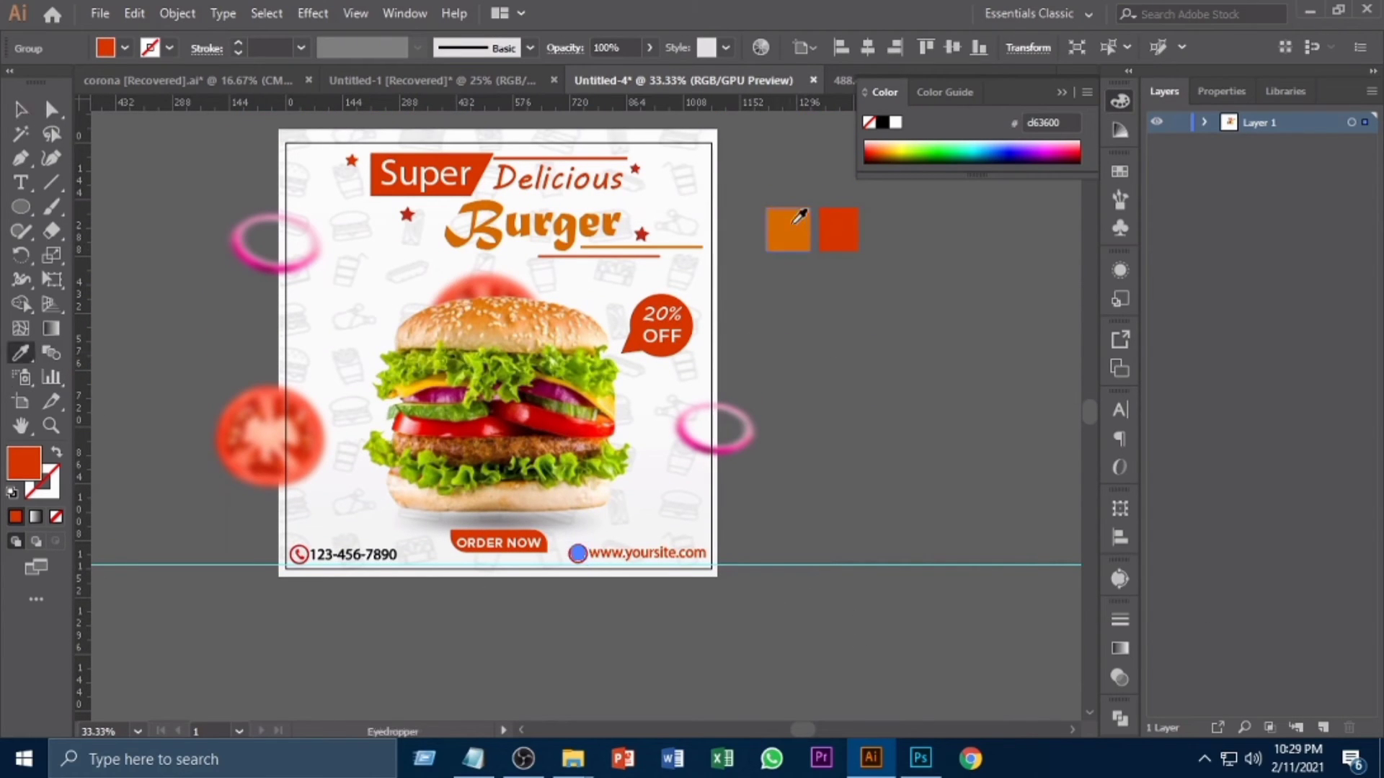
click(17, 110)
Fill the phone number with the red-orange sampled from the swatch and copy its hex code d63600
click(298, 553)
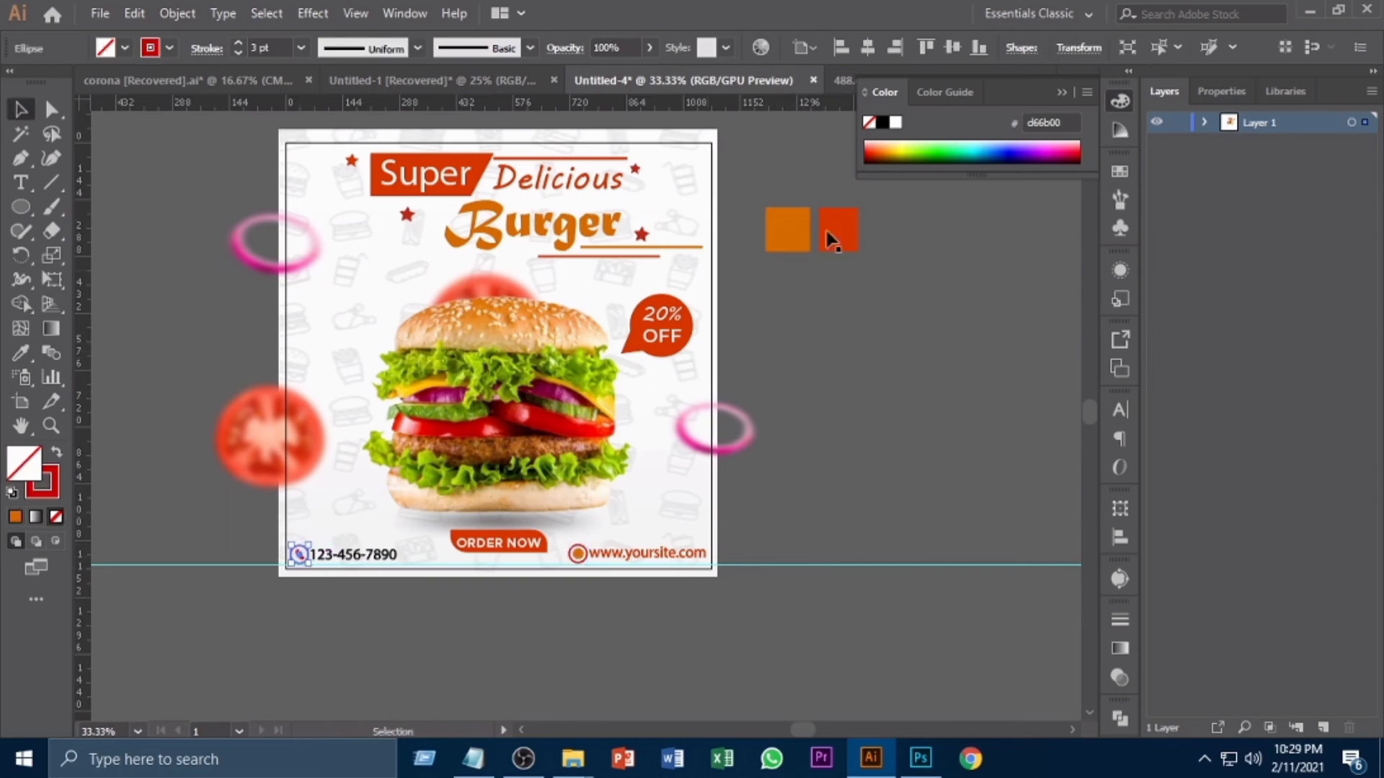
drag(393, 597, 588, 551)
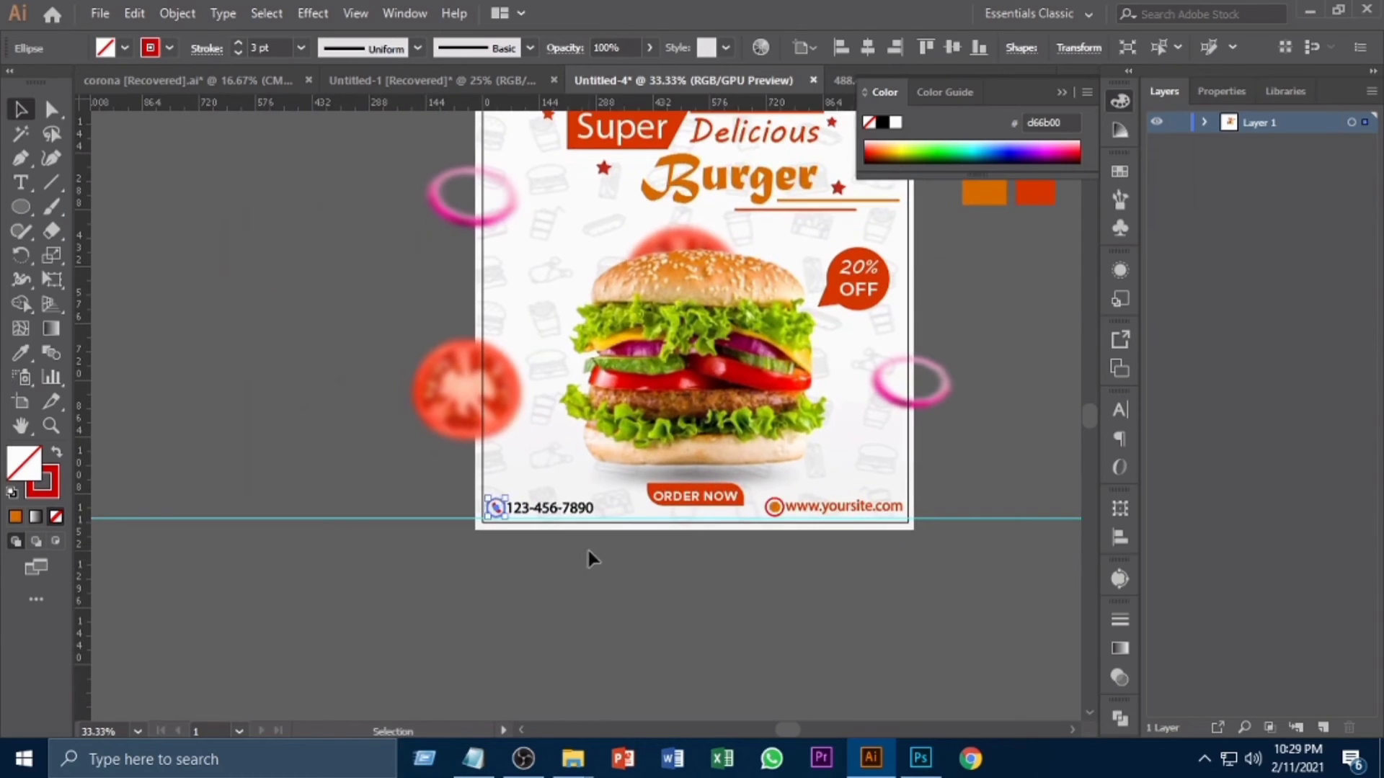
click(629, 564)
click(566, 509)
drag(735, 568, 620, 597)
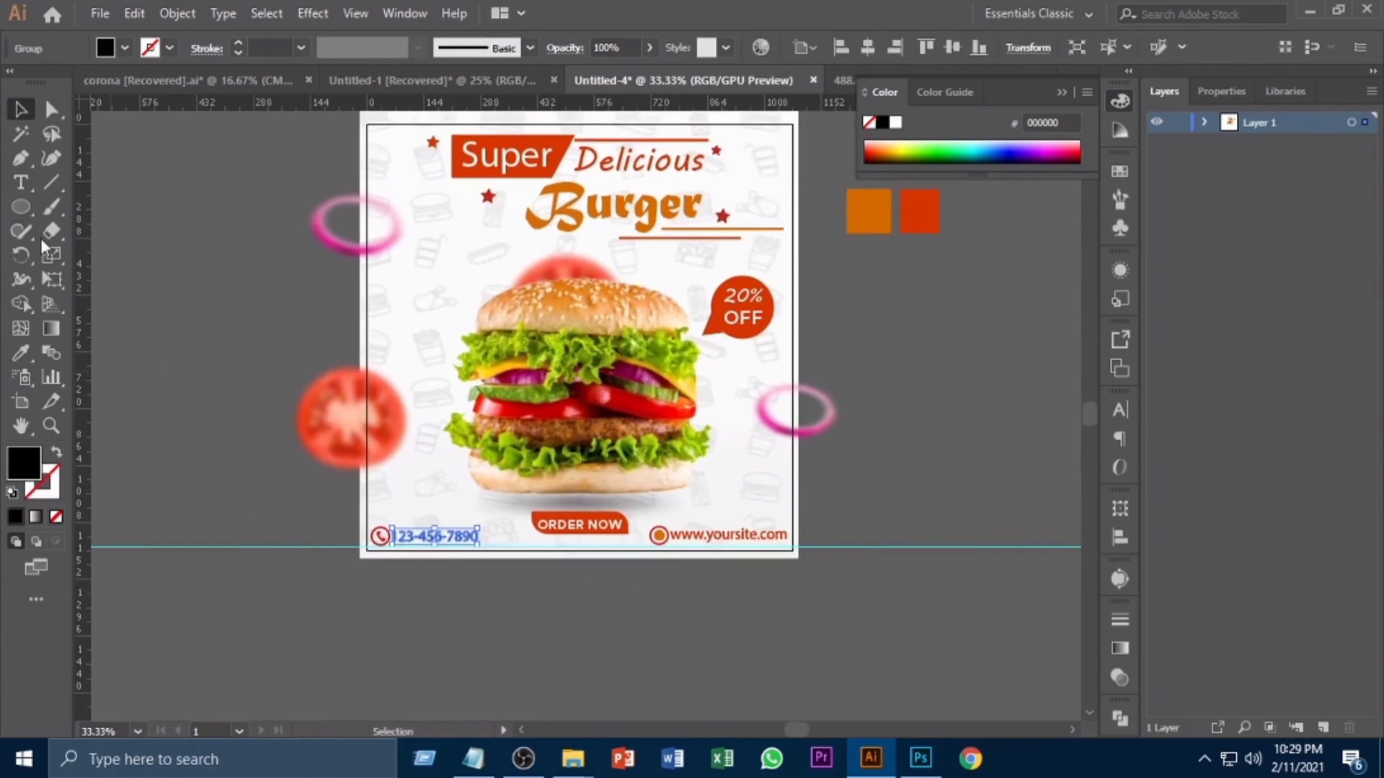
click(20, 353)
click(920, 210)
double_click(24, 462)
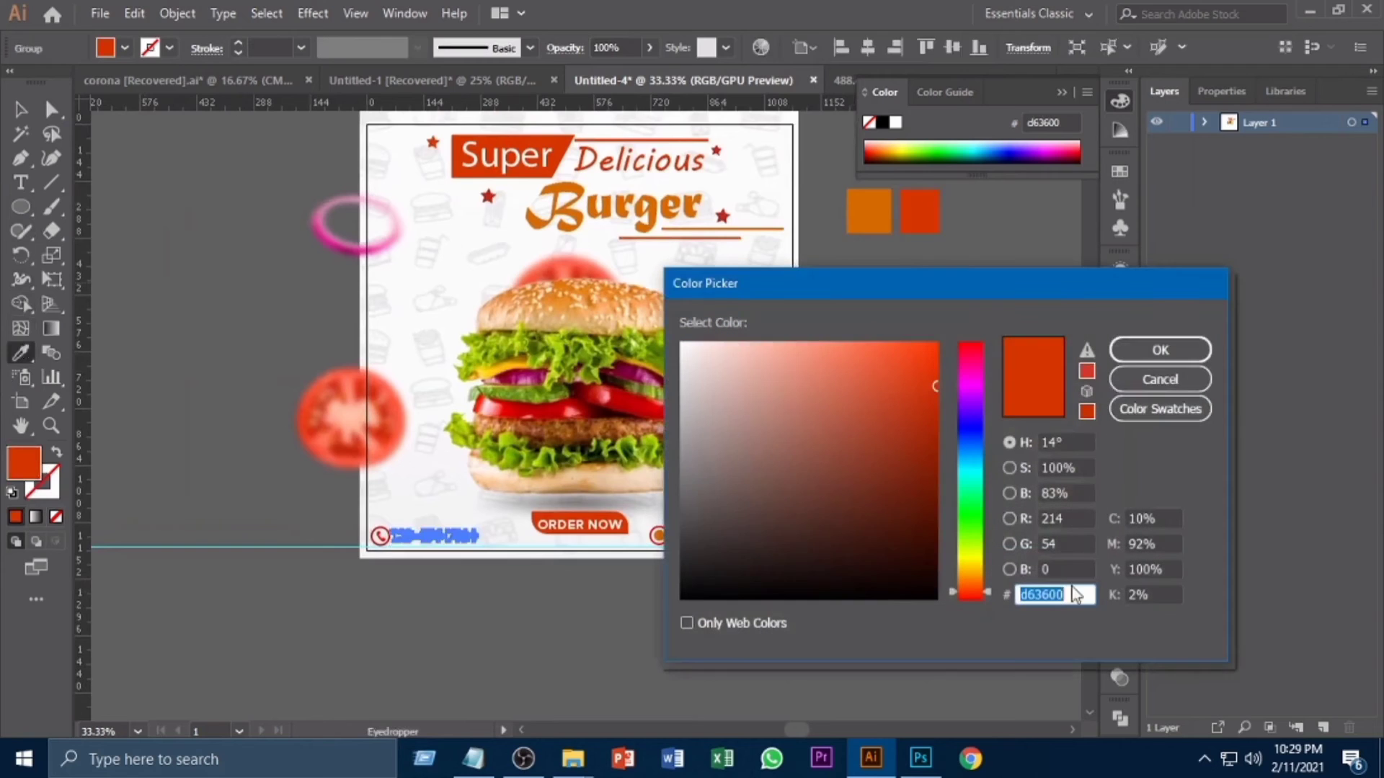
click(1153, 353)
click(345, 670)
click(1137, 382)
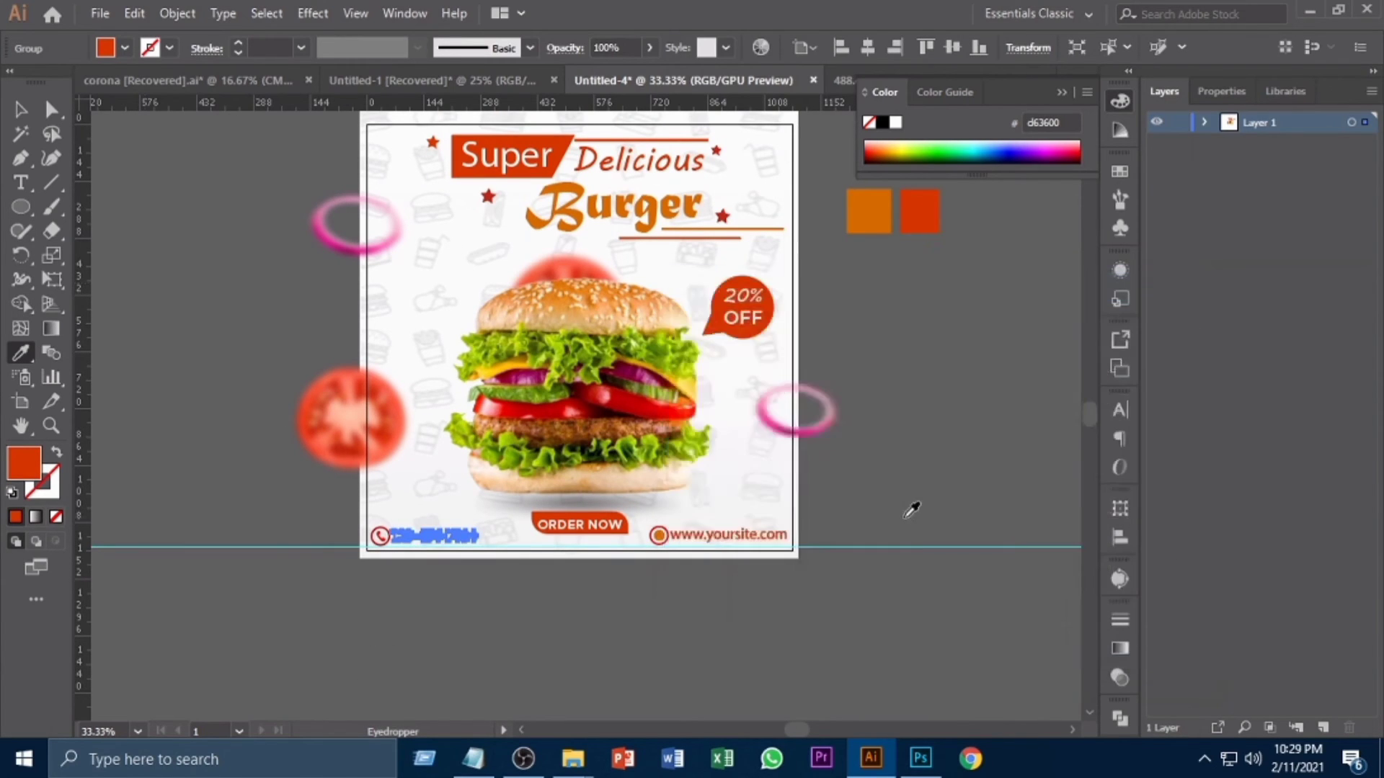
Set the phone number's fill colour to d63600 by its hex code
key(ctrl+equal)
key(ctrl+equal)
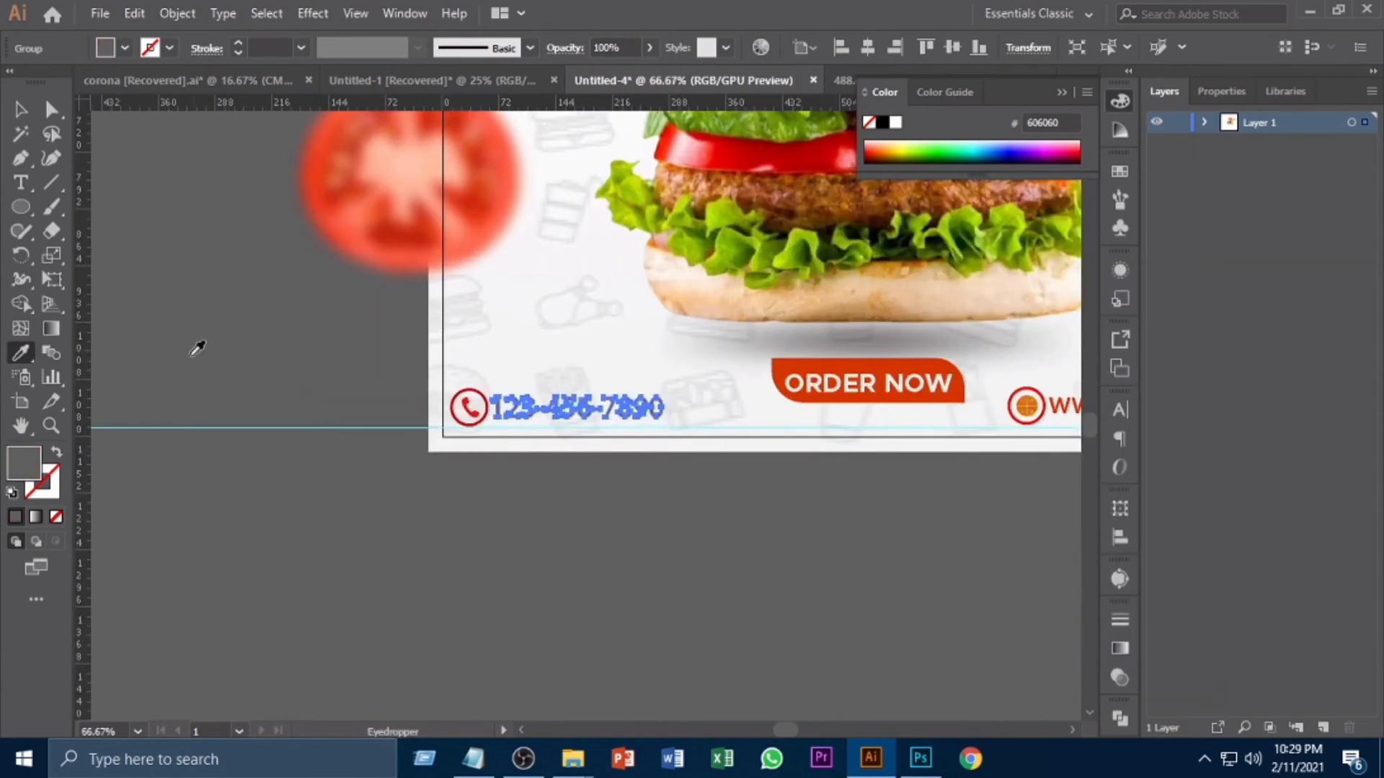
double_click(25, 464)
text(d63600)
click(1126, 358)
click(22, 112)
click(289, 339)
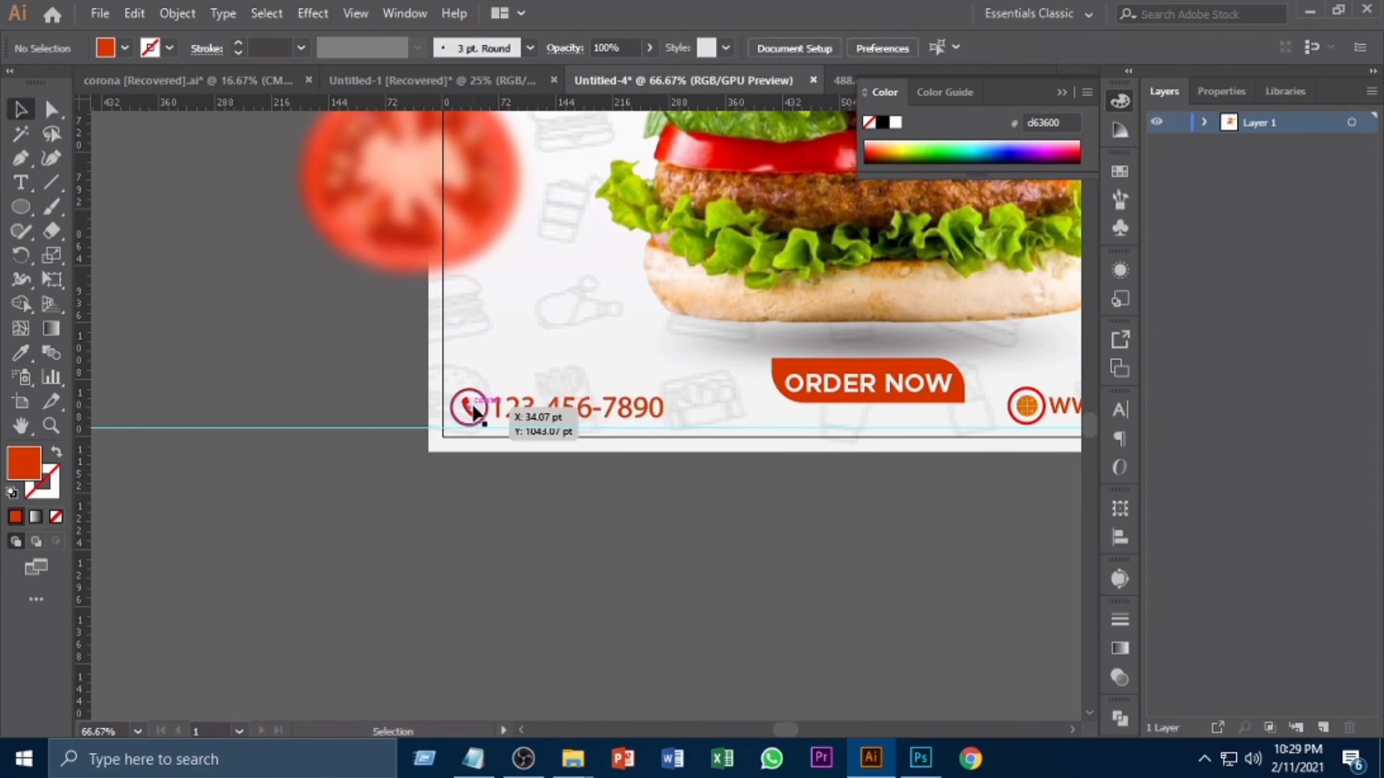
Change the stroke of the circle around the phone icon to d63600
click(473, 411)
double_click(48, 493)
text(d63600)
click(1153, 351)
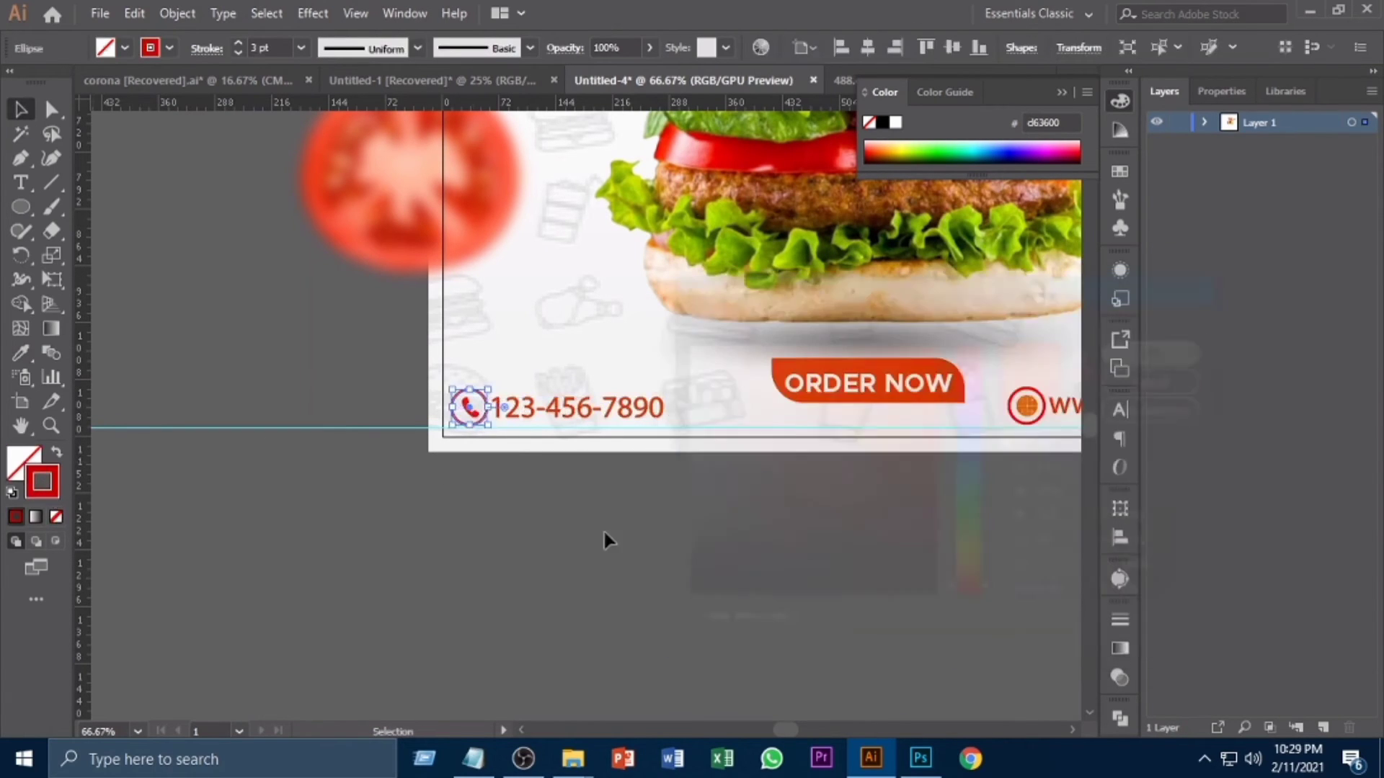
click(603, 529)
Fill the handset symbol inside the phone circle with d63600
click(472, 410)
double_click(31, 465)
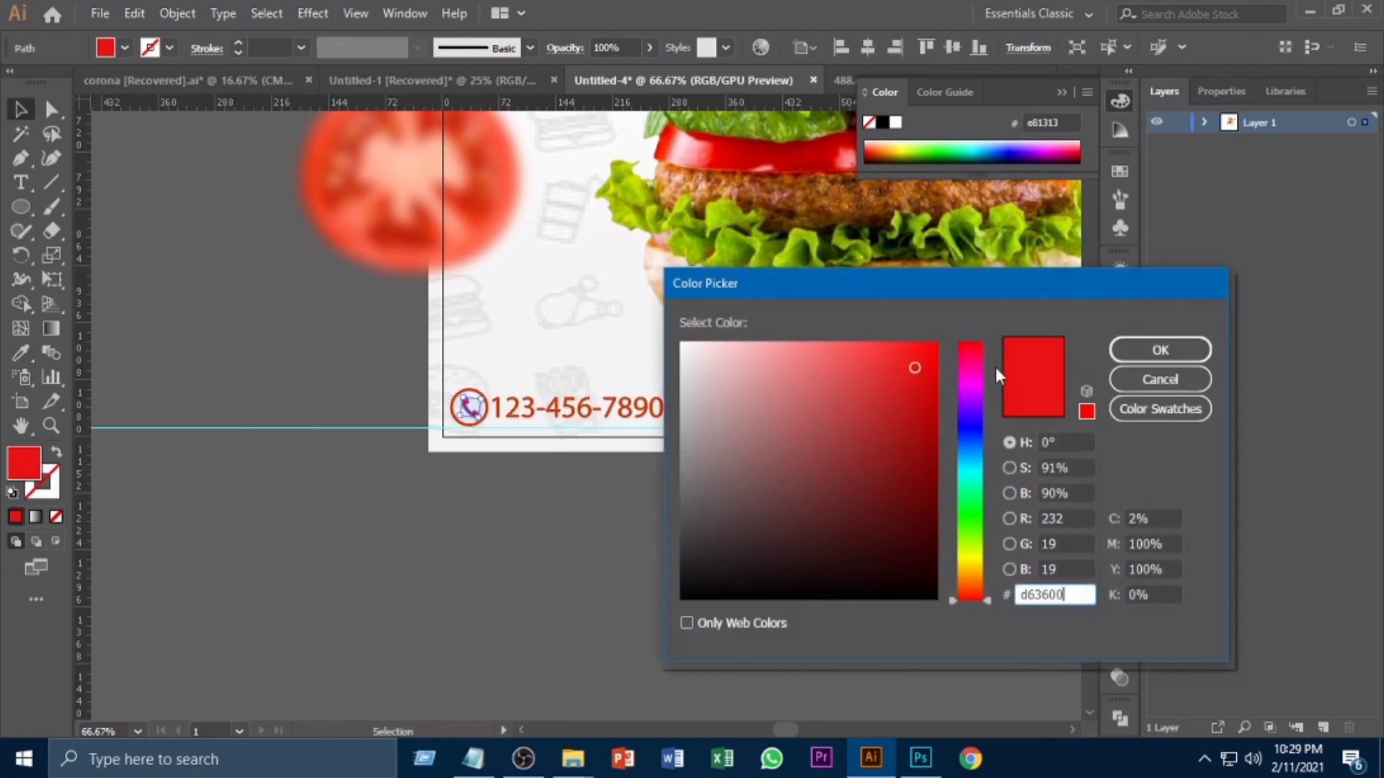
text(d63600)
click(1153, 347)
key(ctrl+shift+a)
Set the fill of the globe symbol beside the website address to d63600
drag(905, 547, 553, 584)
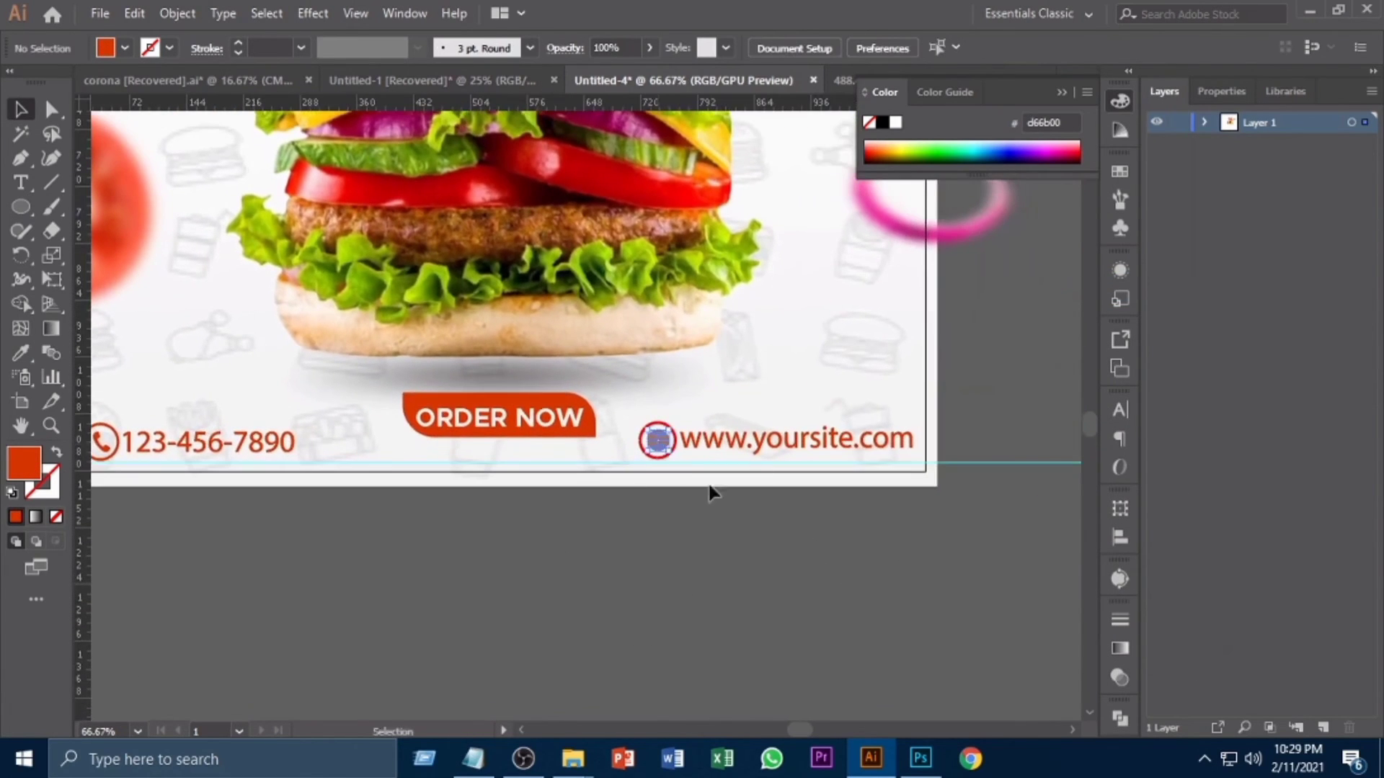
double_click(23, 470)
text(d63600)
click(1154, 347)
key(ctrl+shift+a)
Check the website address's fill in the Color Picker against d63600
click(800, 438)
double_click(10, 480)
click(1139, 346)
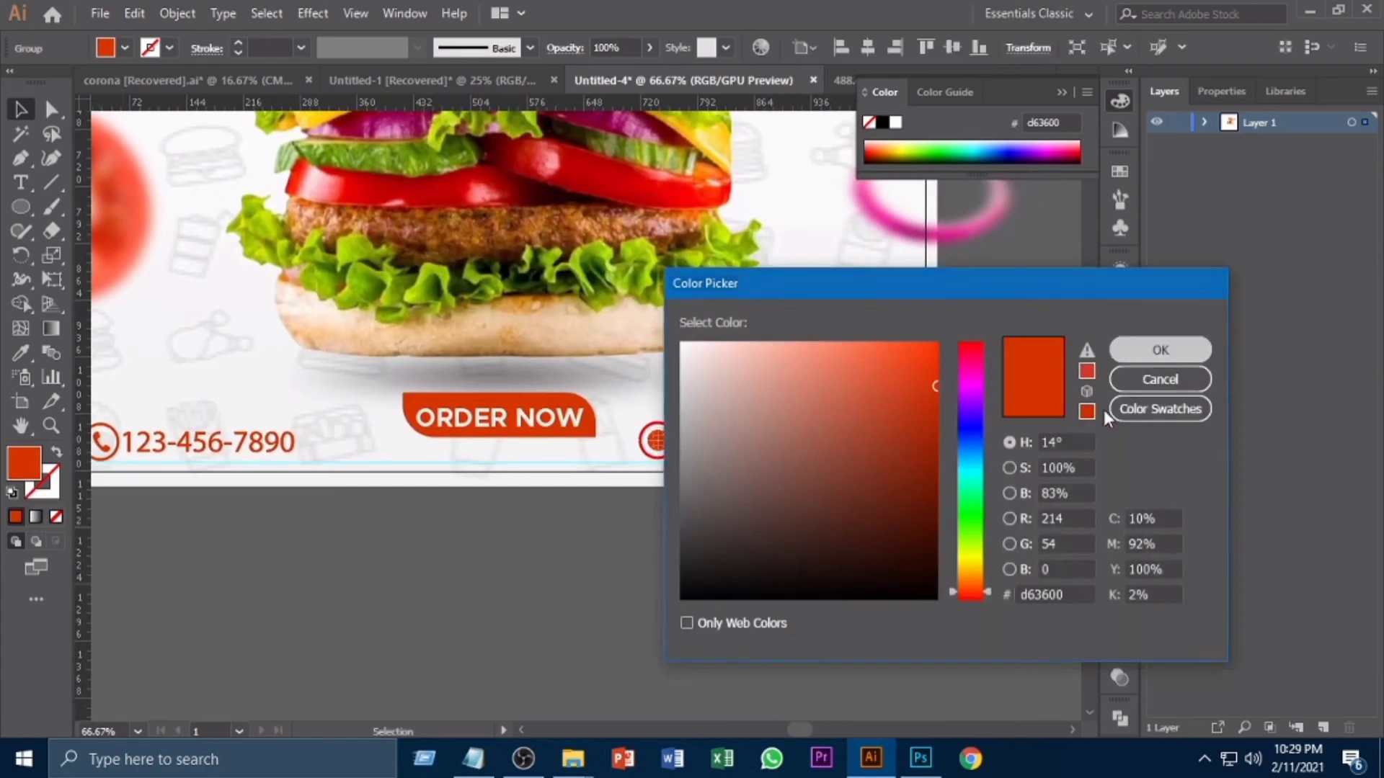
key(ctrl+shift+a)
Draw an unfilled circle about 217 pt in diameter beside the artboard, with a d63600 stroke
key(ctrl+minus)
key(ctrl+minus)
key(ctrl+minus)
key(ctrl+plus)
scroll(995, 555, up, 4)
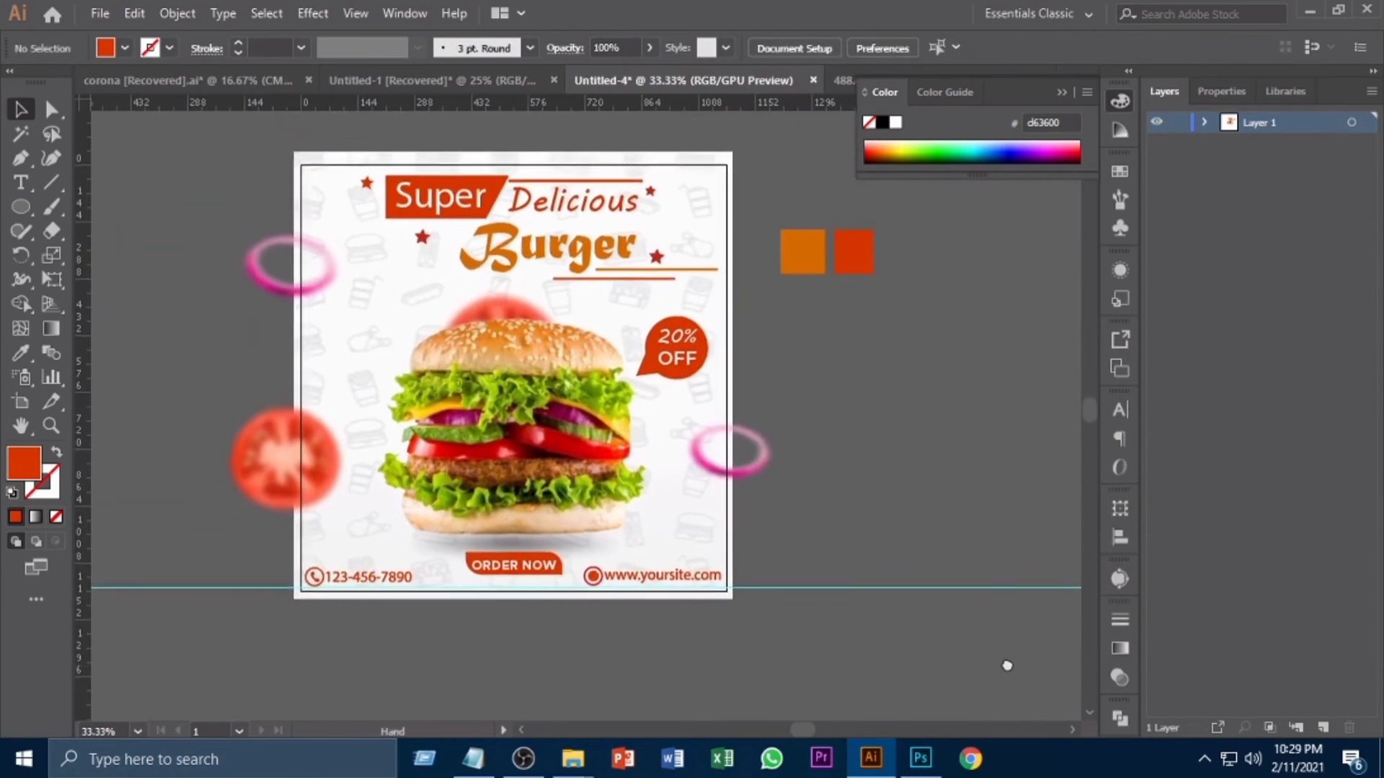
click(21, 206)
click(58, 514)
double_click(59, 494)
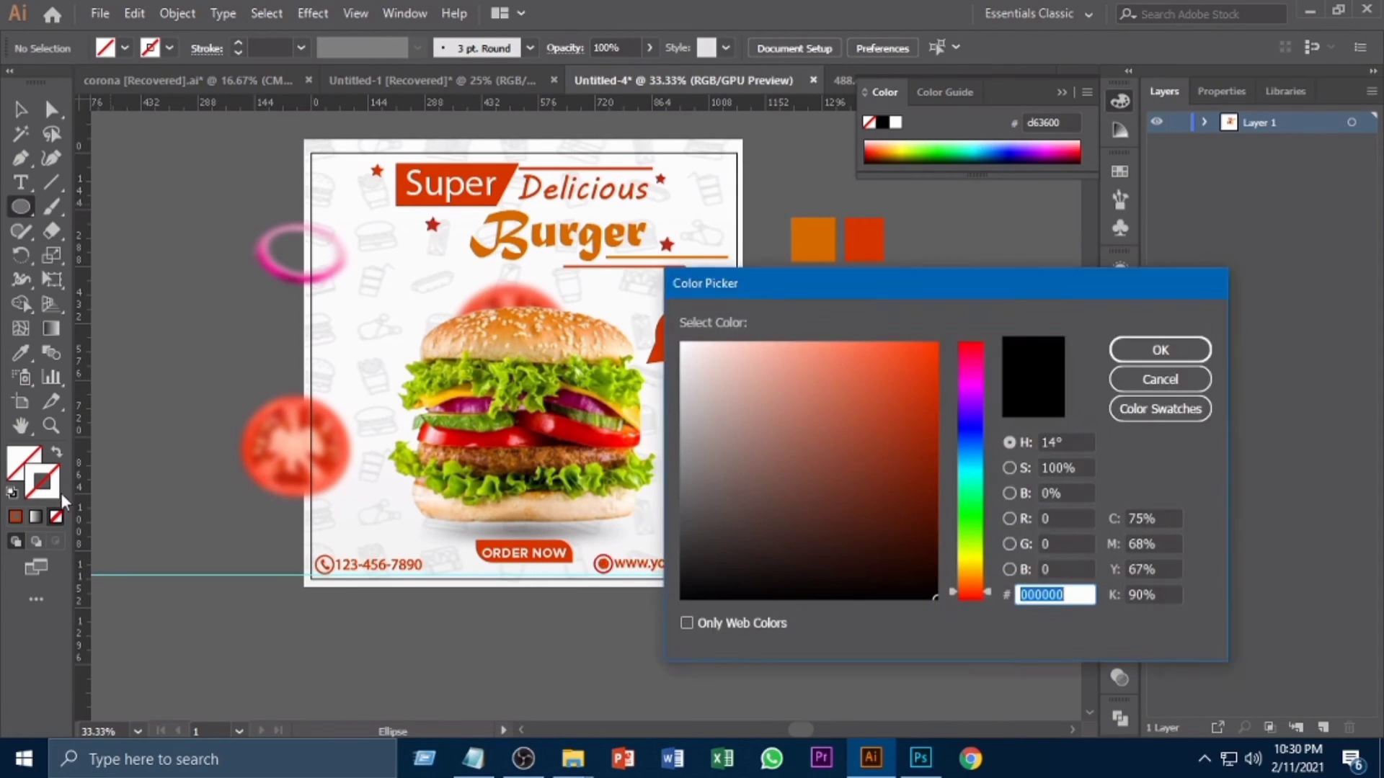
text(d63600)
key(Return)
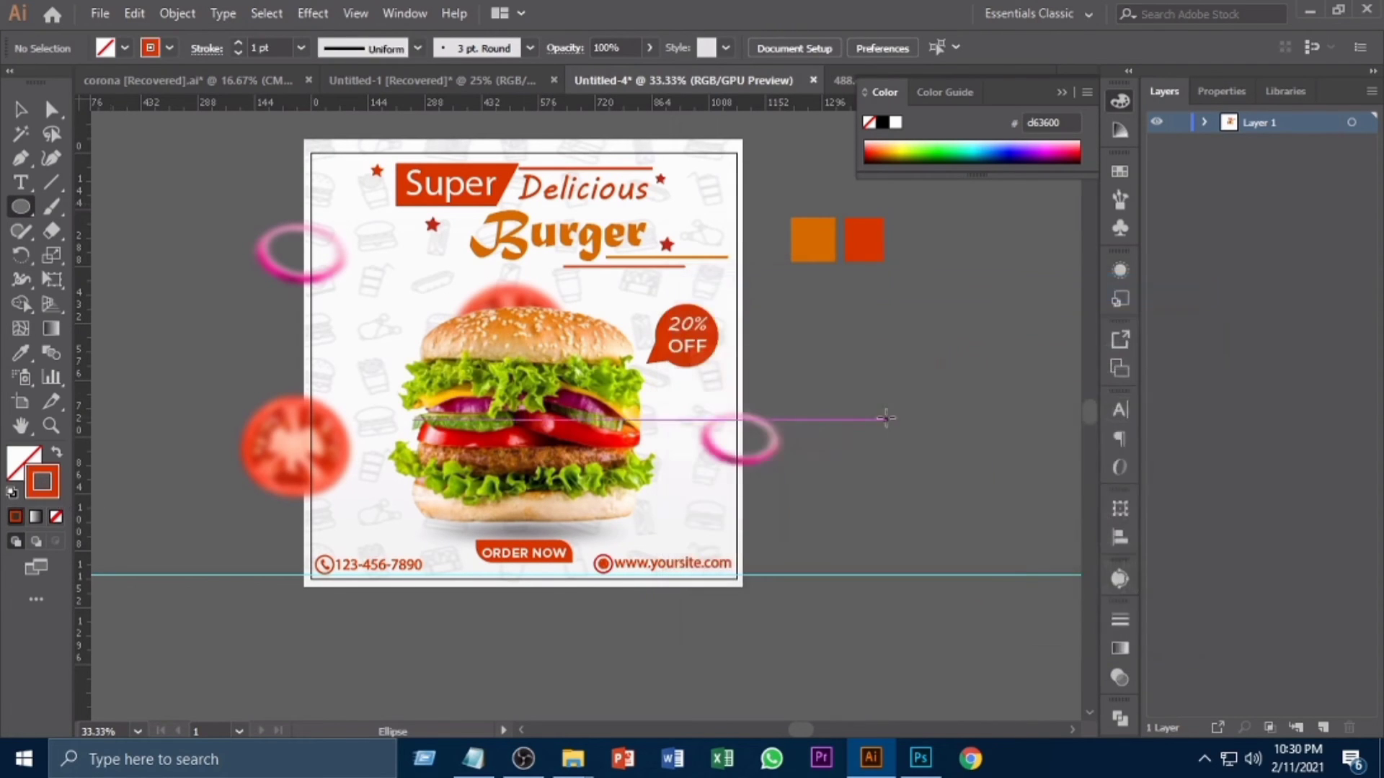
drag(885, 362, 937, 409)
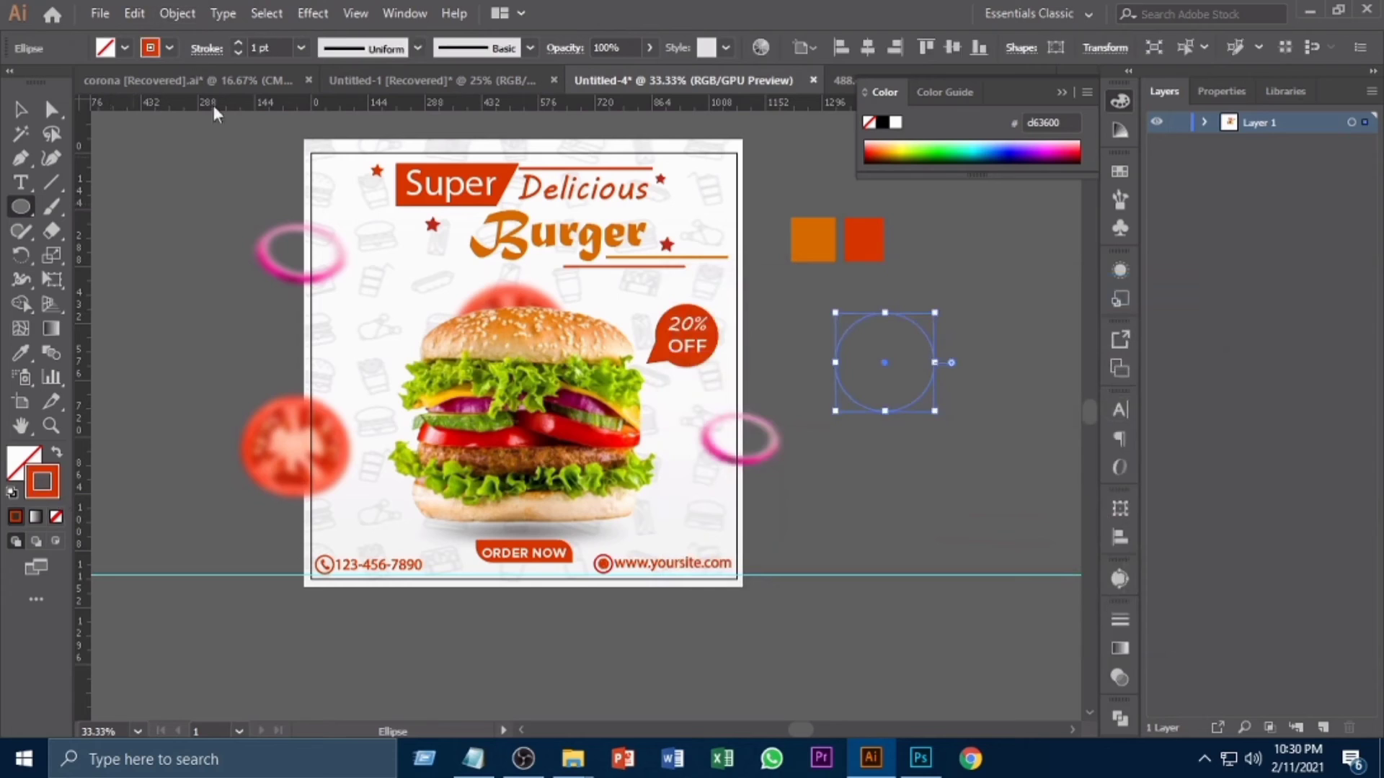
Give the new circle a dashed 3 pt stroke with Width Profile 5
click(211, 46)
click(13, 188)
click(271, 49)
scroll(271, 49, up, 1)
key(Up)
click(369, 48)
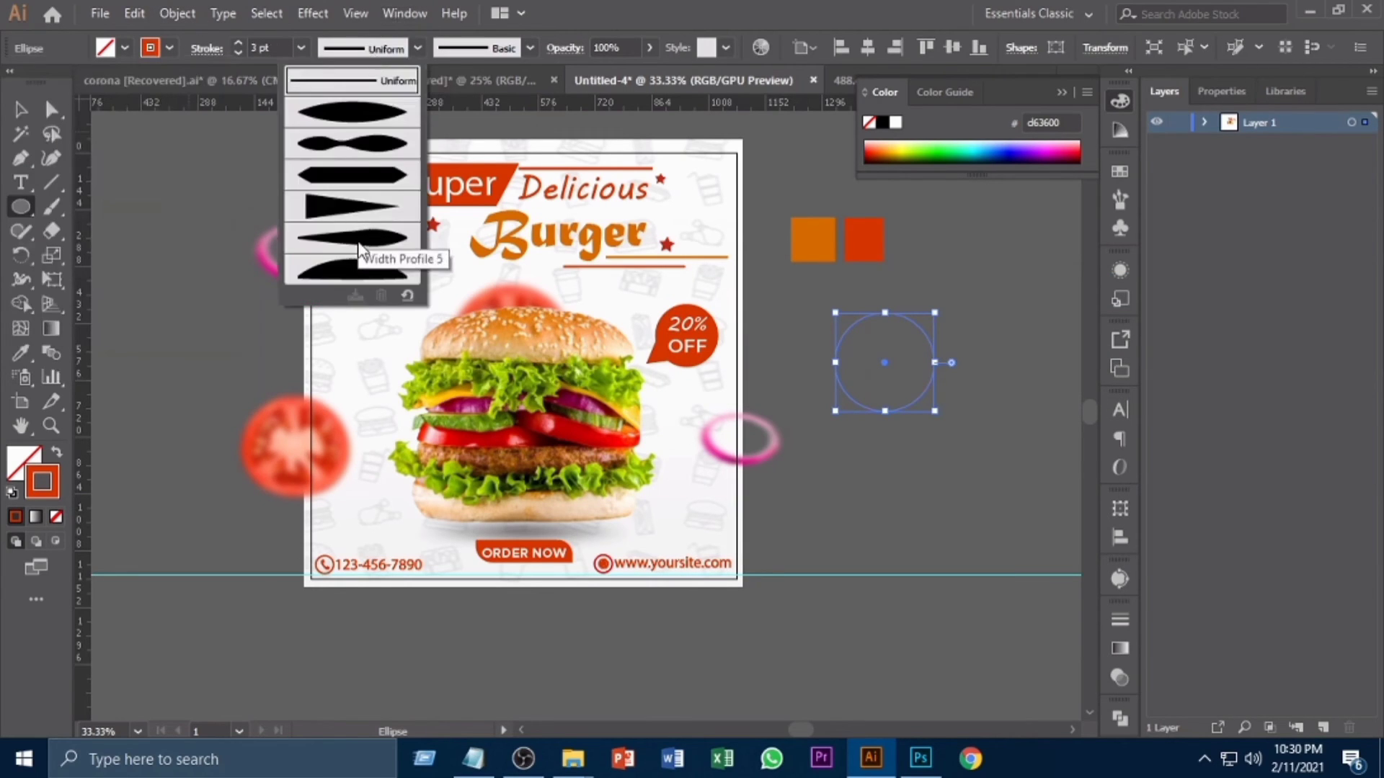
click(362, 248)
Rotate the dashed circle and place it around the 20% OFF badge
key(v)
drag(920, 397, 880, 381)
click(888, 323)
click(872, 303)
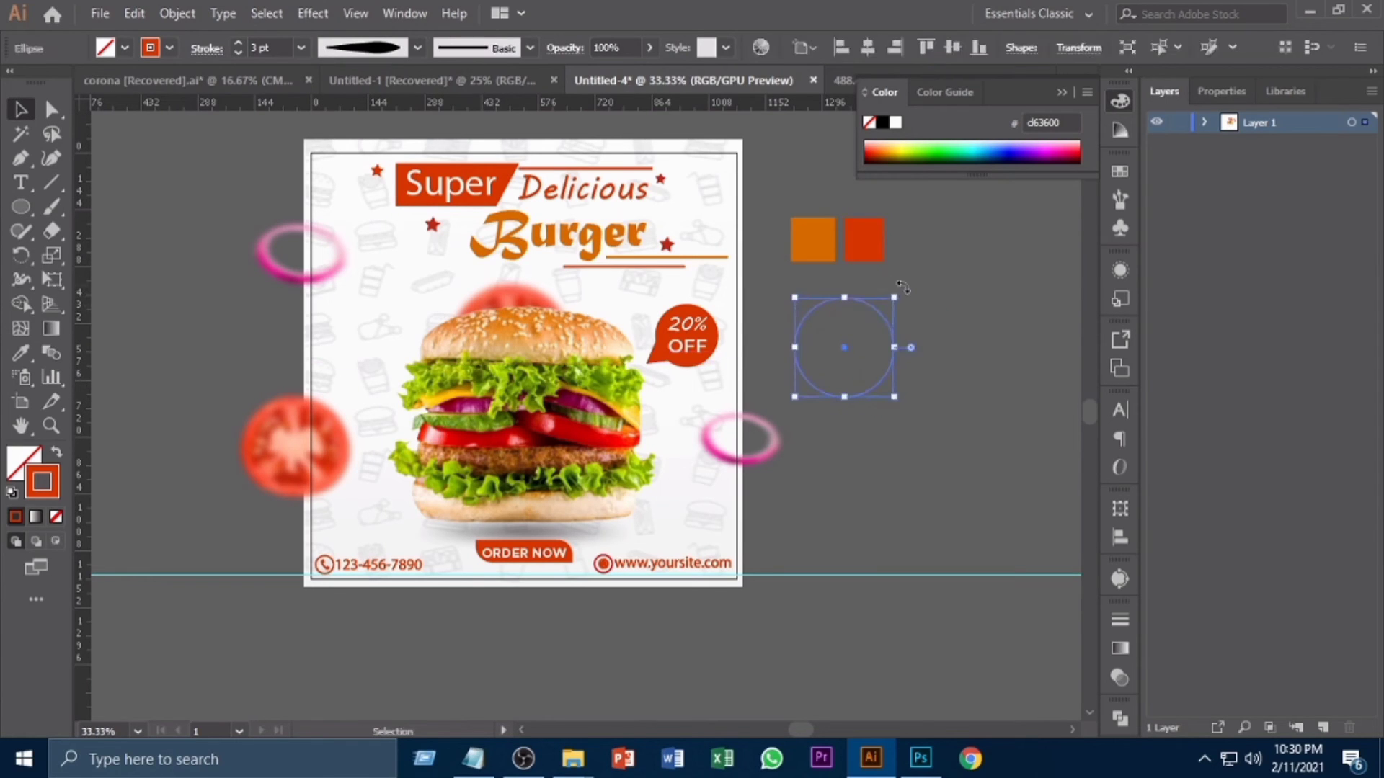
drag(903, 290, 702, 401)
click(898, 389)
Shift the dashed circle slightly right so it is better centred around the 20% OFF badge
key(ctrl+=)
key(ctrl+=)
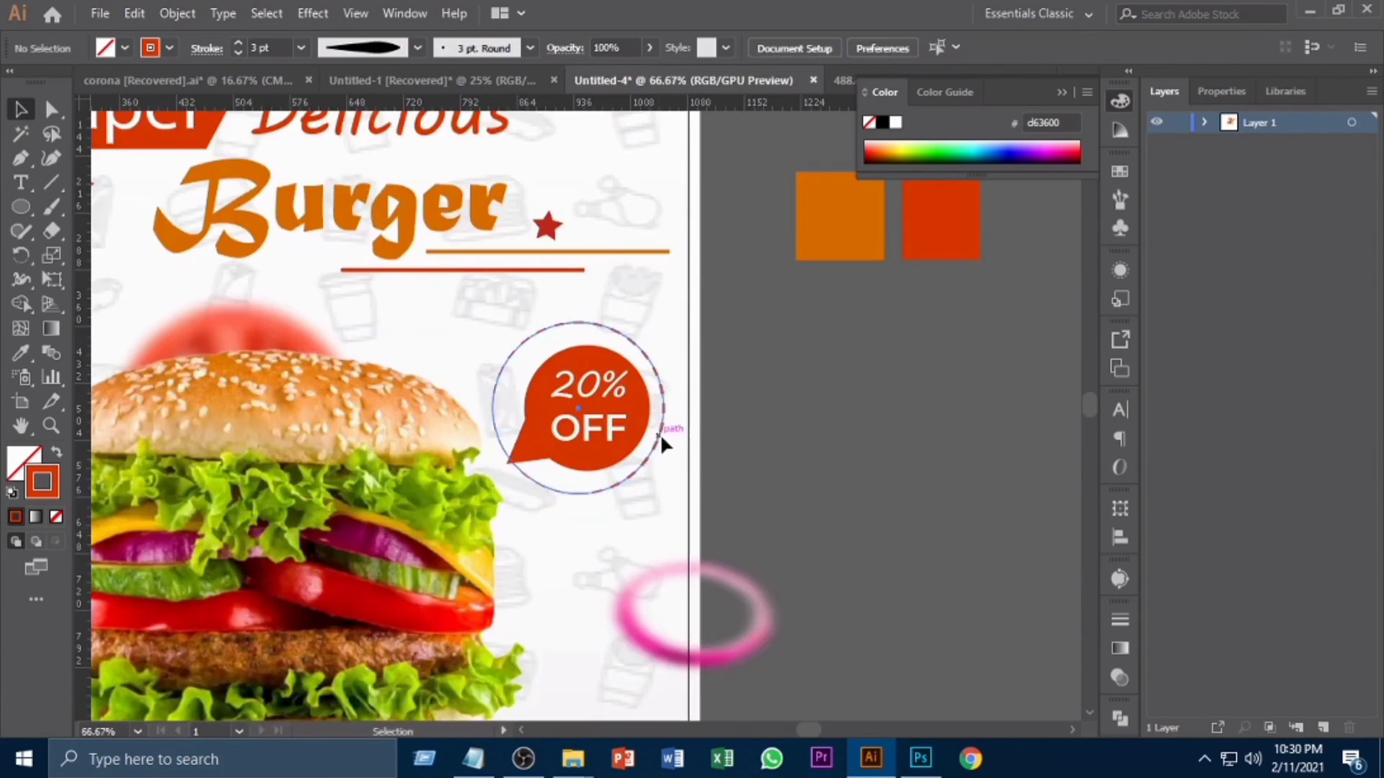
click(662, 436)
scroll(757, 470, down, 1)
click(667, 364)
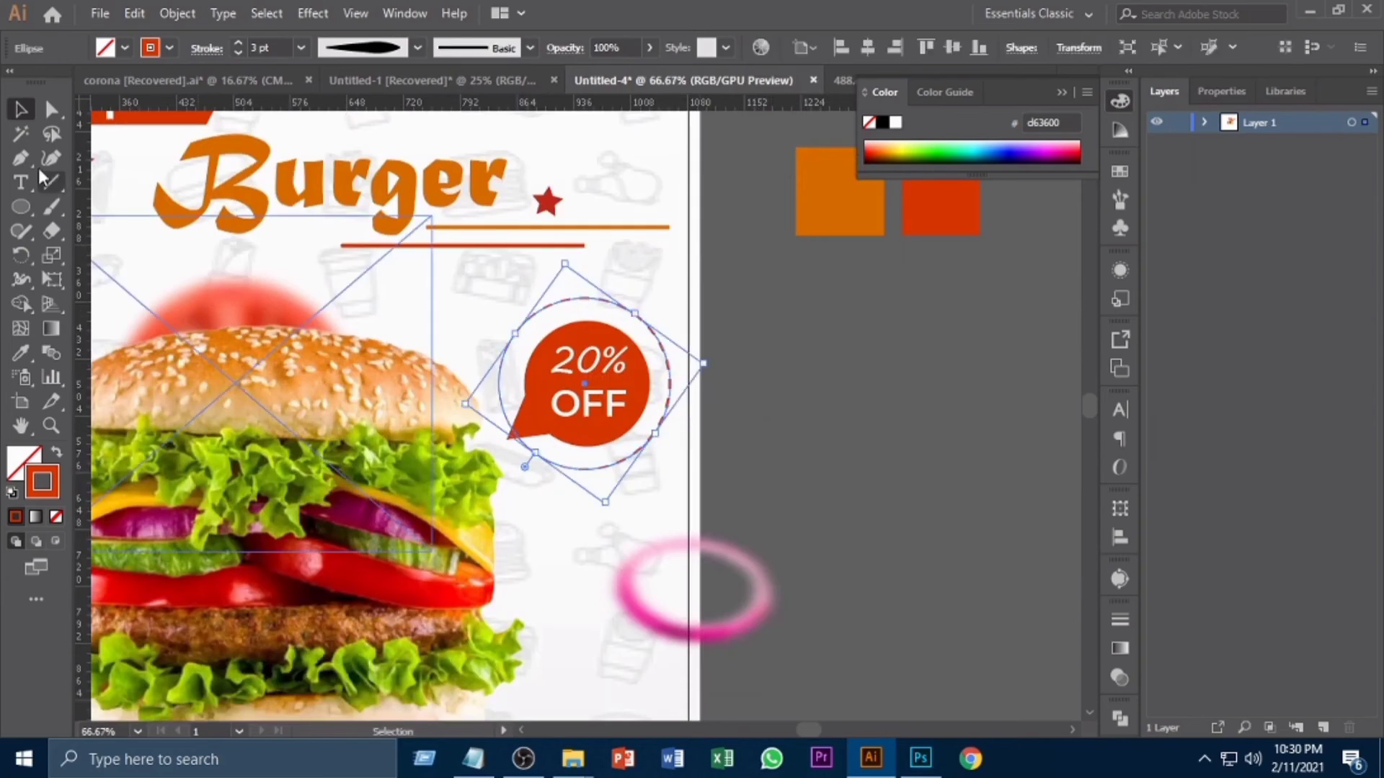
Delete the upper and left segments of the dashed circle, leaving an open arc beside the 20% OFF badge
key(a)
click(939, 340)
click(583, 303)
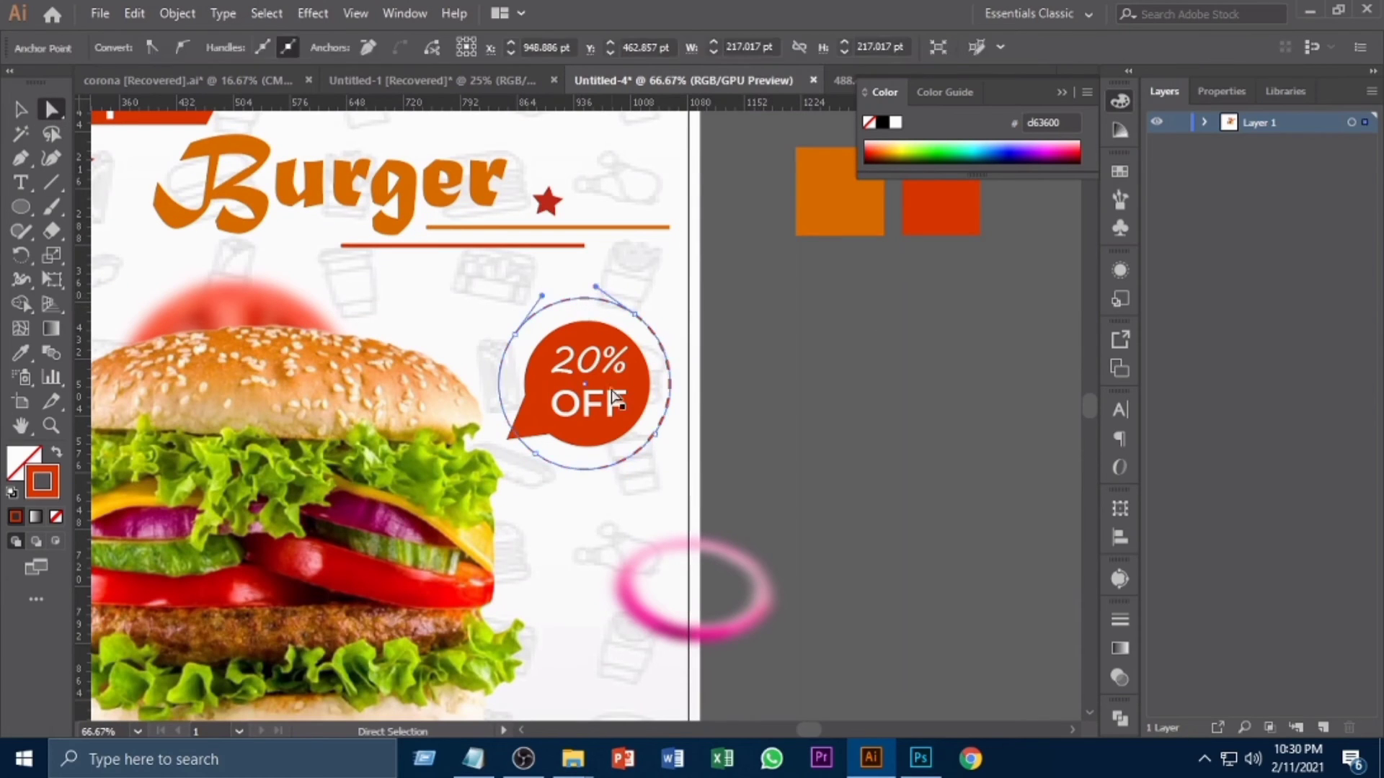
key(Delete)
click(513, 334)
key(Delete)
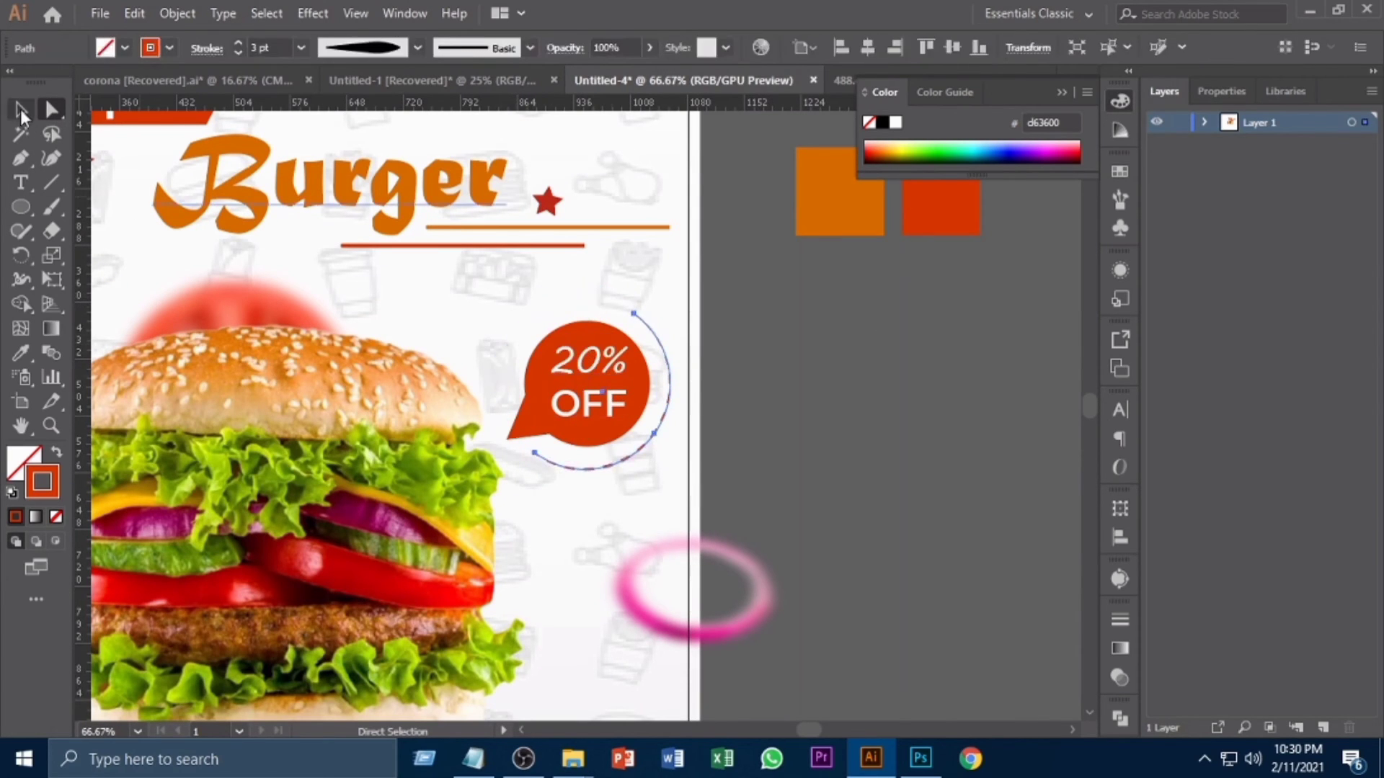
Rotate the dashed arc counterclockwise and move it up so it curves around the right side of the 20% OFF badge
click(20, 110)
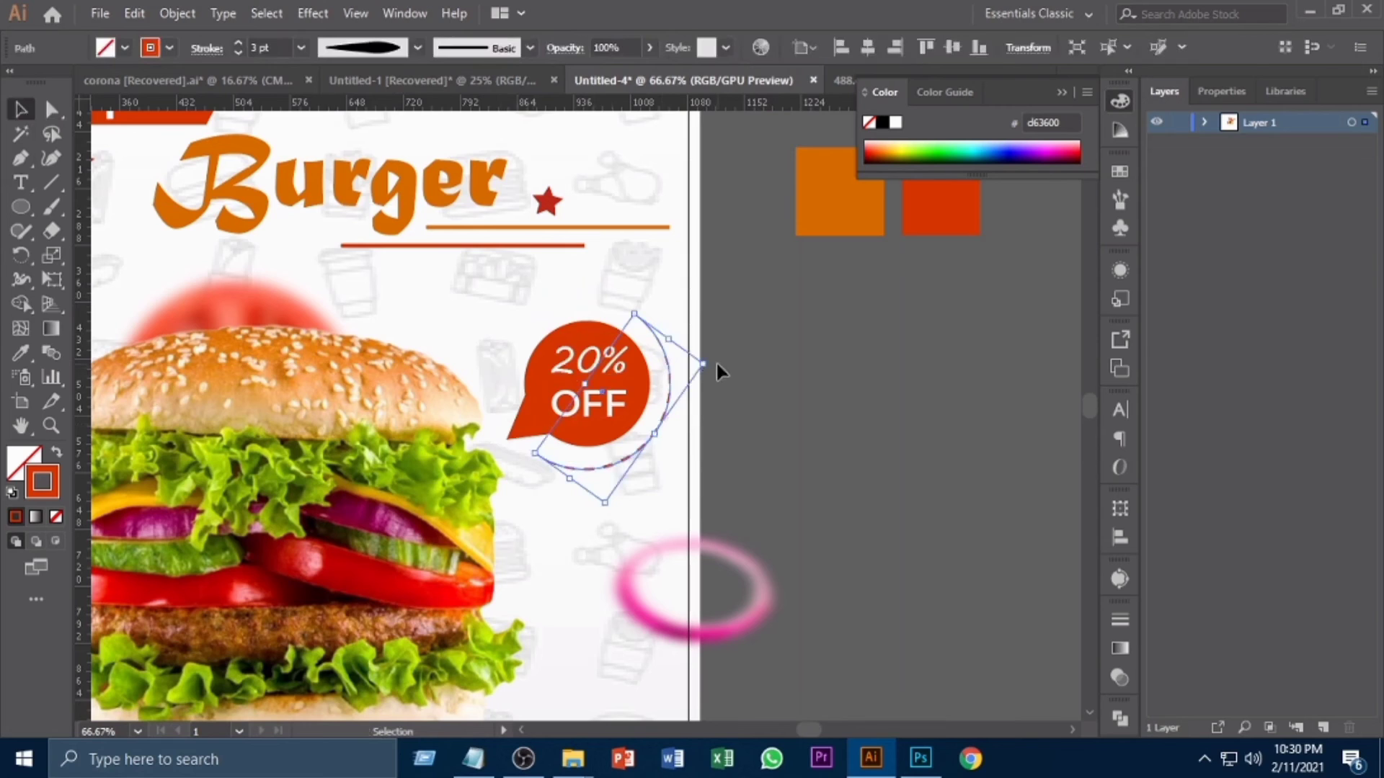
drag(699, 365, 692, 293)
drag(653, 438, 655, 413)
click(817, 433)
Scale the 20% OFF badge and its dashed arc down slightly together
scroll(817, 433, down, 1)
key(ctrl+minus)
key(ctrl+minus)
key(ctrl+minus)
key(ctrl+minus)
key(ctrl+minus)
key(ctrl+minus)
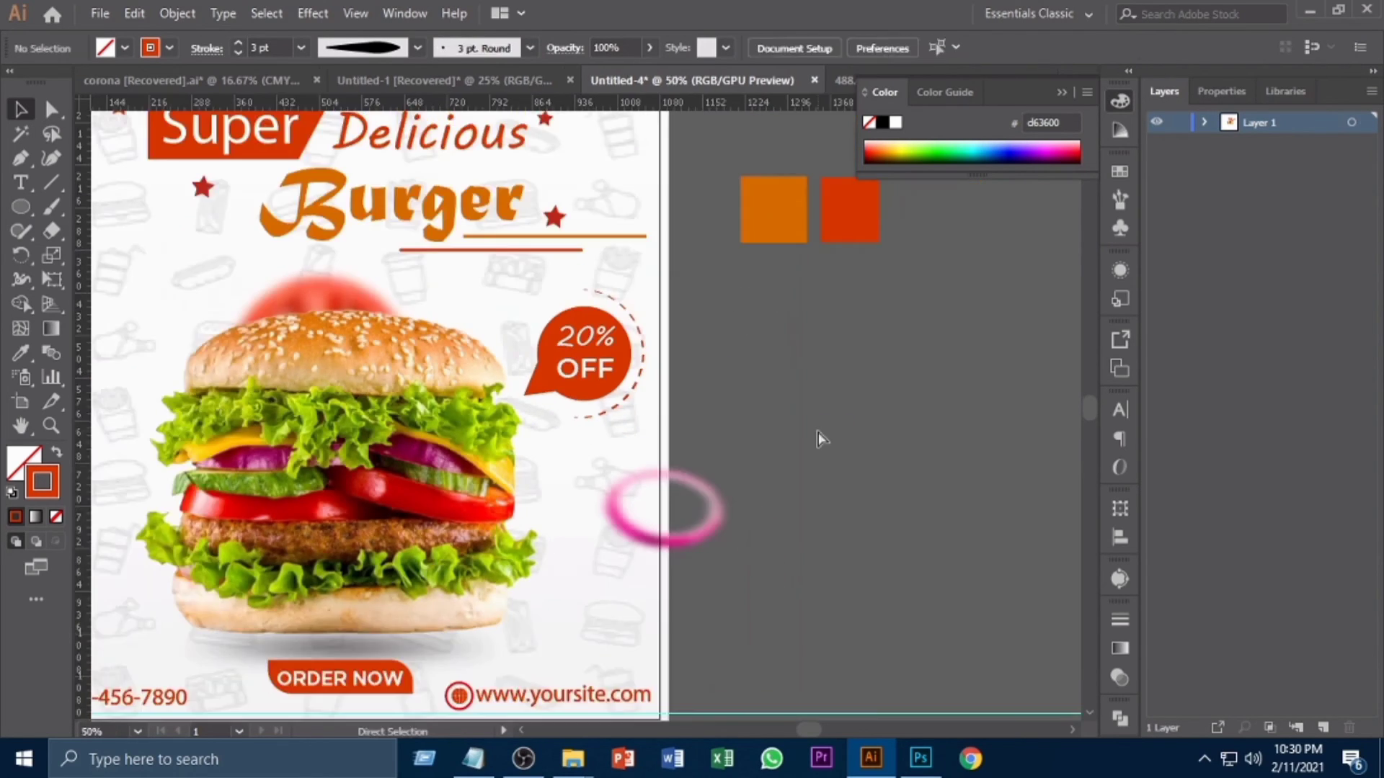
key(ctrl+plus)
key(ctrl+plus)
key(ctrl+plus)
key(ctrl+plus)
scroll(818, 436, left, 4)
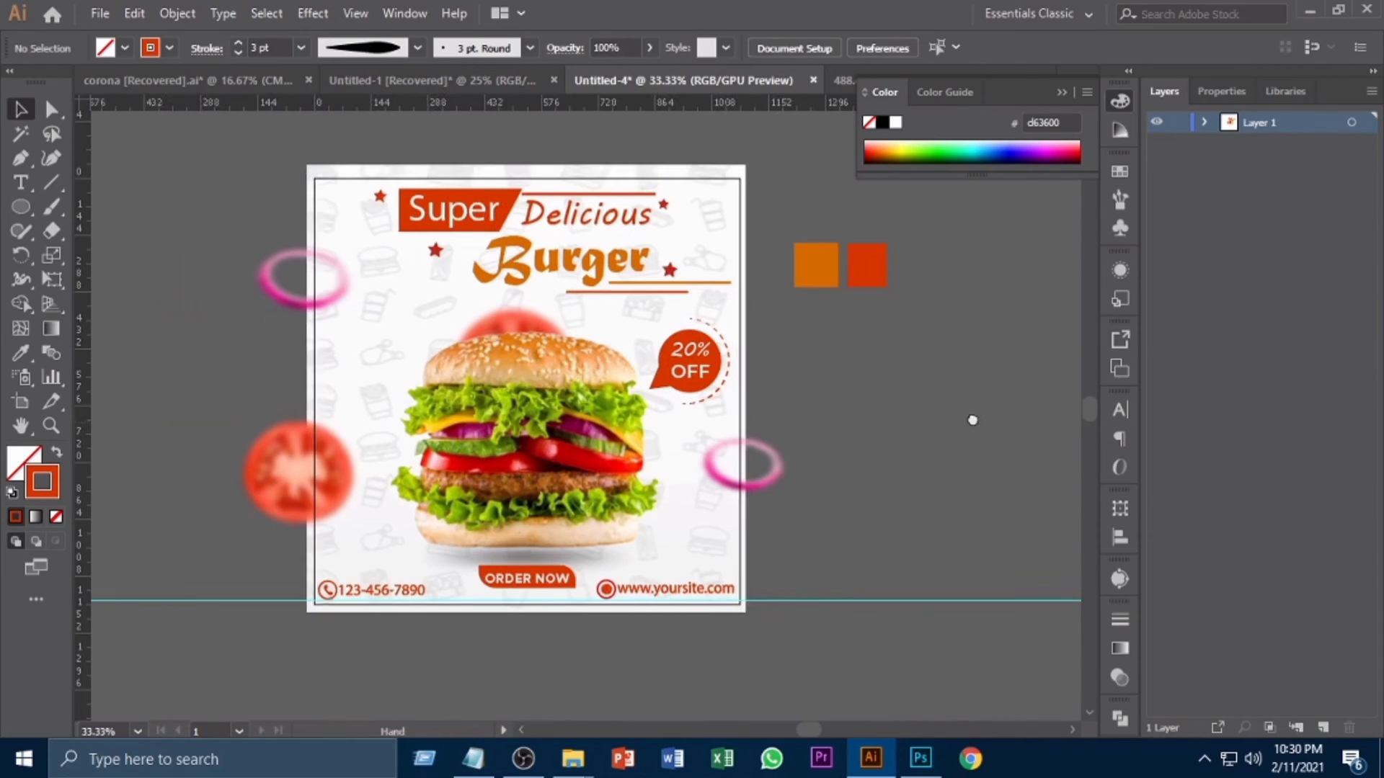
drag(715, 300, 785, 395)
click(808, 405)
drag(724, 325, 792, 387)
drag(773, 371, 761, 356)
click(847, 422)
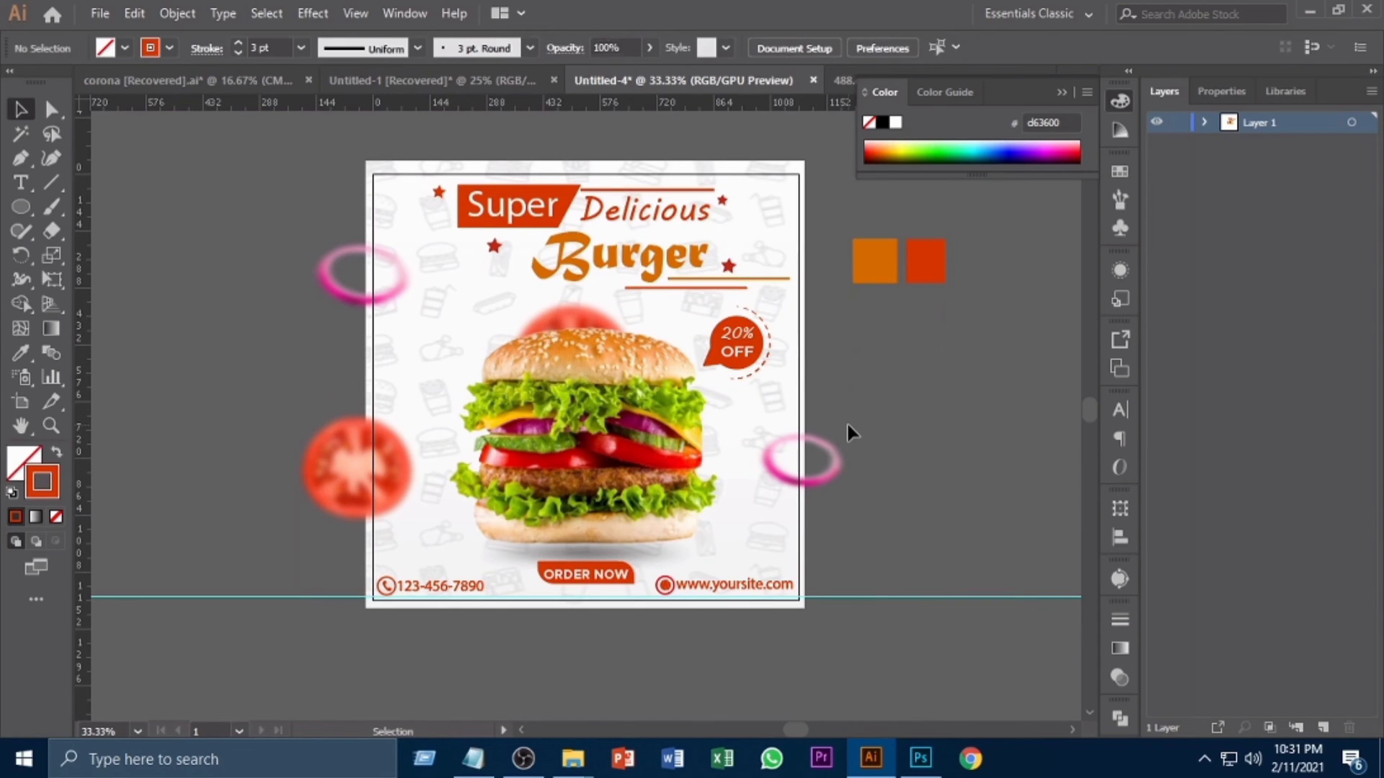
Reduce the height of the dashed arc slightly so it sits closer around the 20% OFF badge
scroll(846, 426, up, 2)
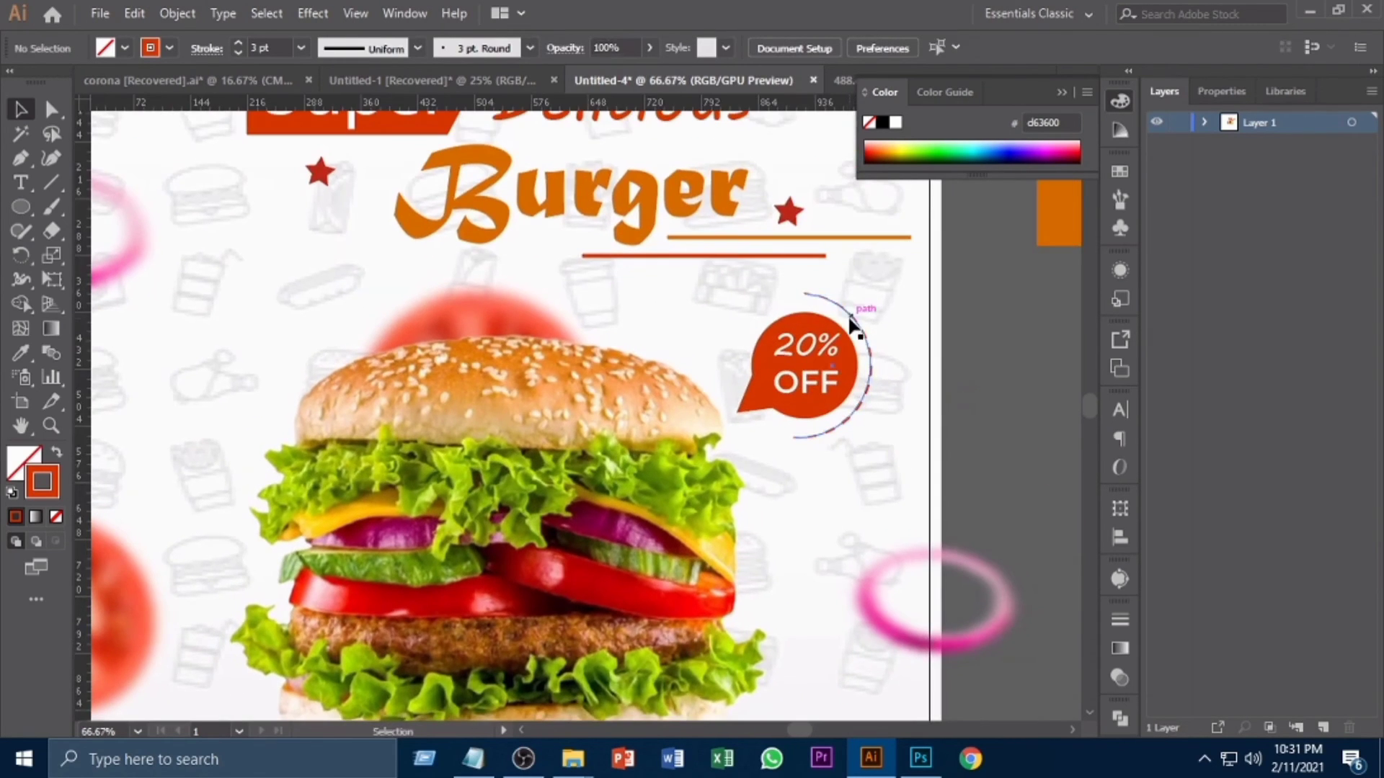
click(853, 325)
drag(836, 292, 841, 302)
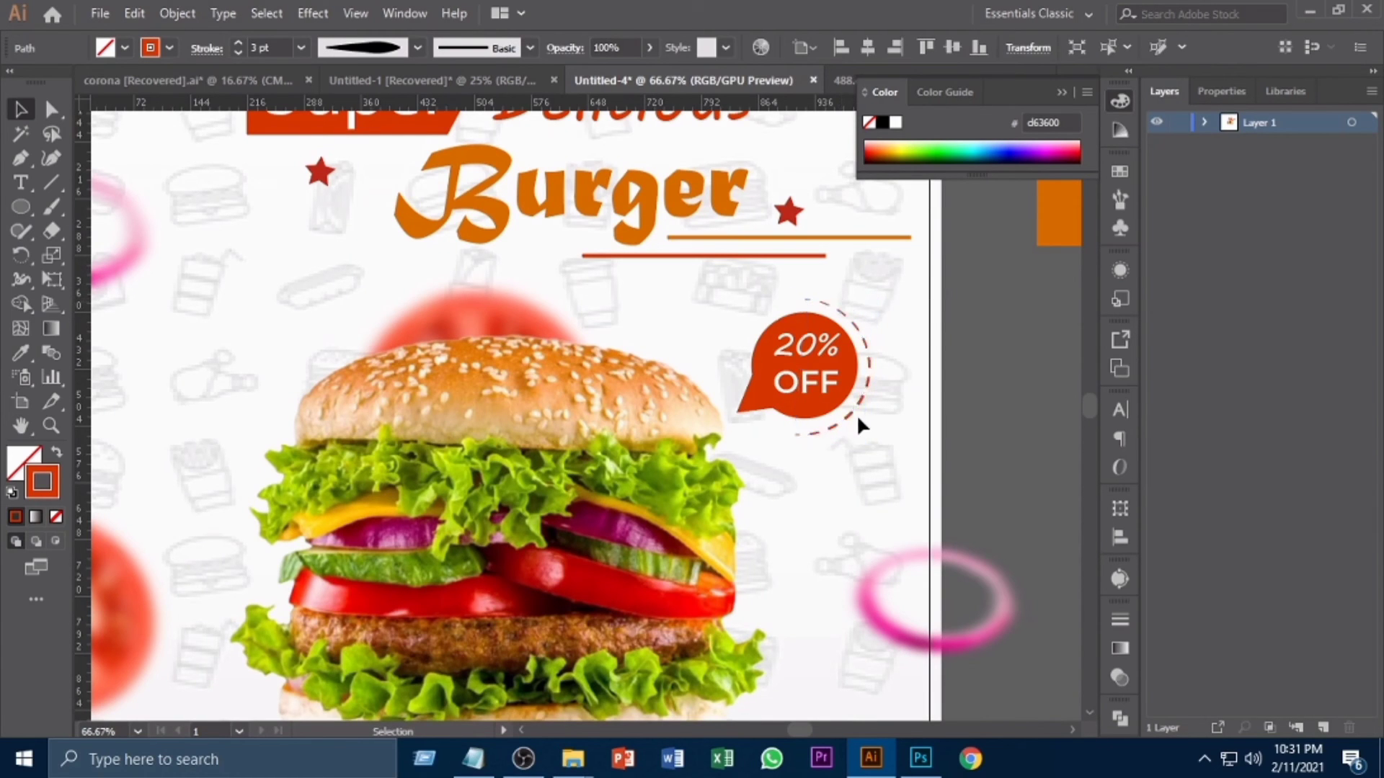
click(1024, 429)
key(ctrl+minus)
key(ctrl+minus)
key(ctrl+minus)
key(ctrl+minus)
key(ctrl+plus)
key(ctrl+plus)
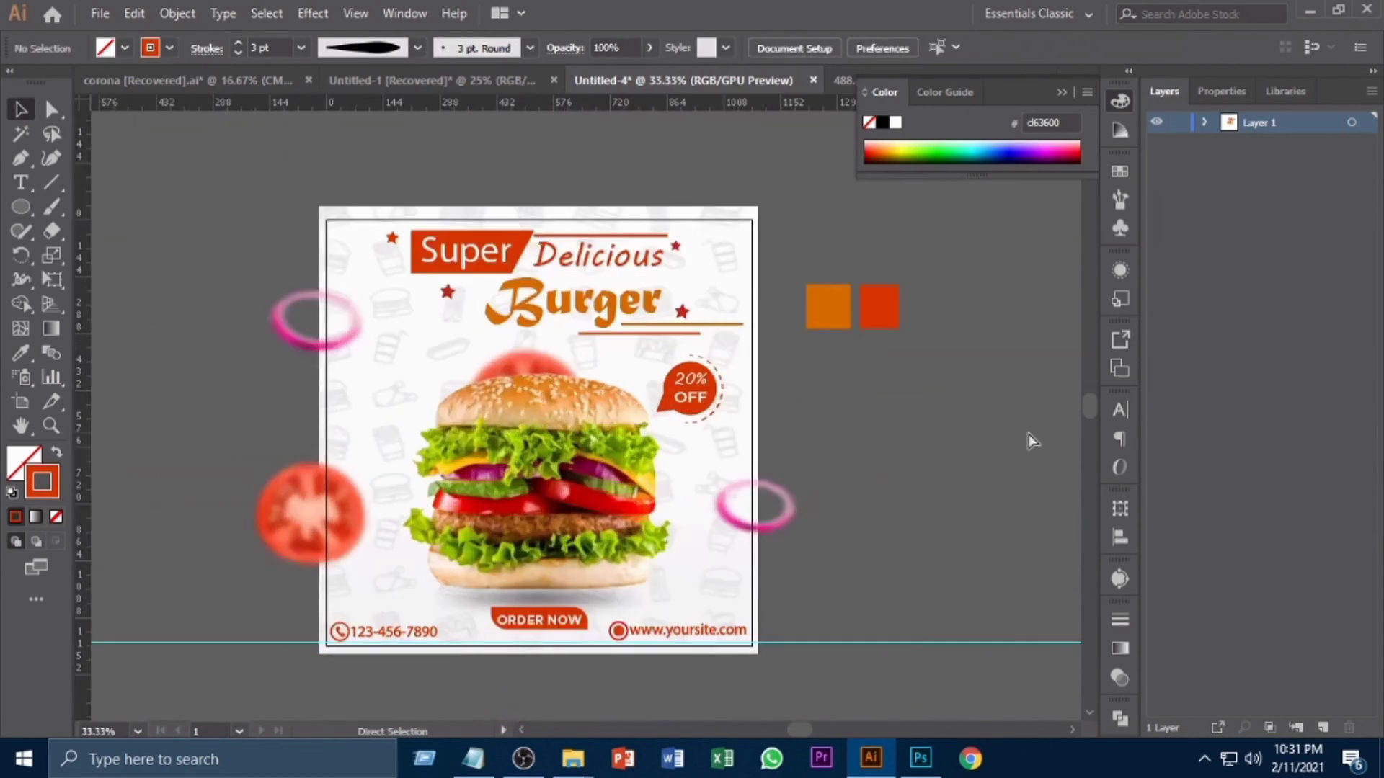
drag(932, 517, 949, 481)
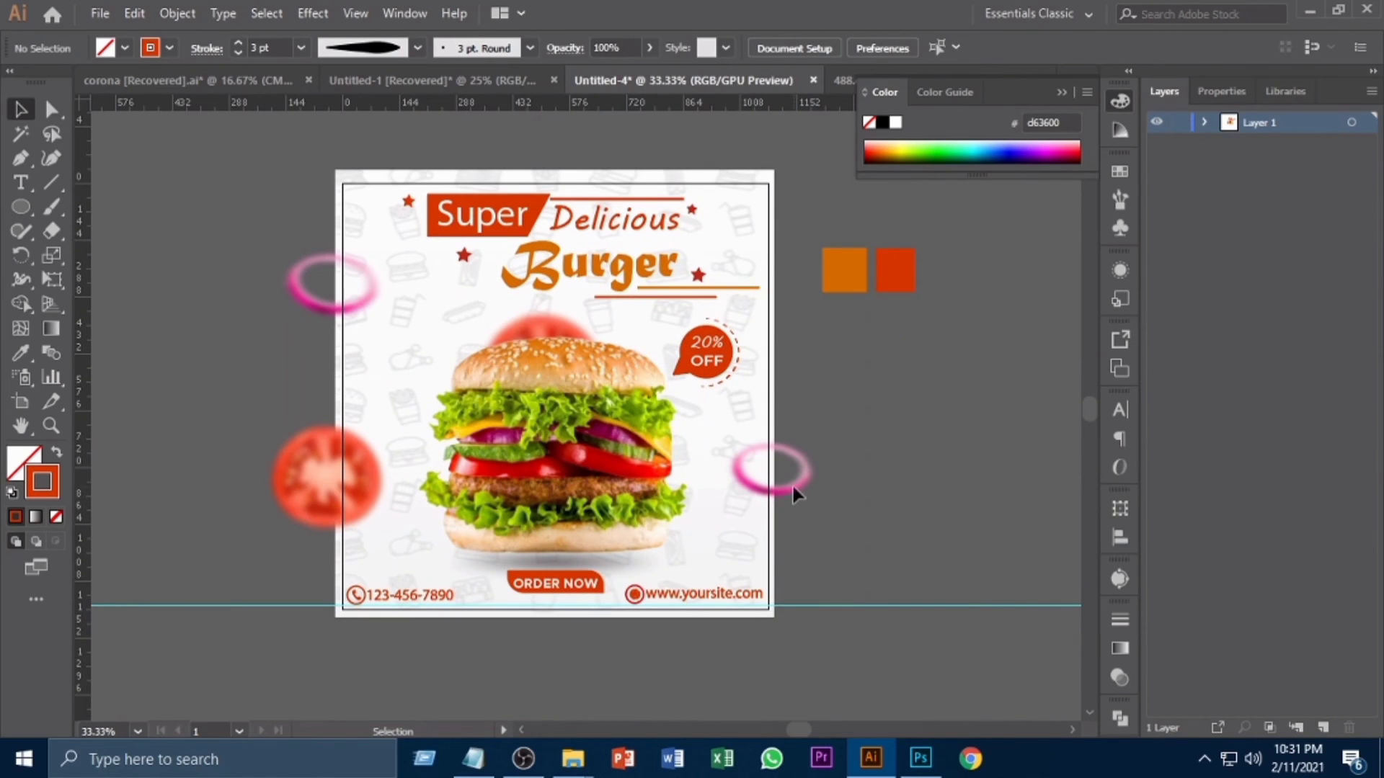
key(ctrl+plus)
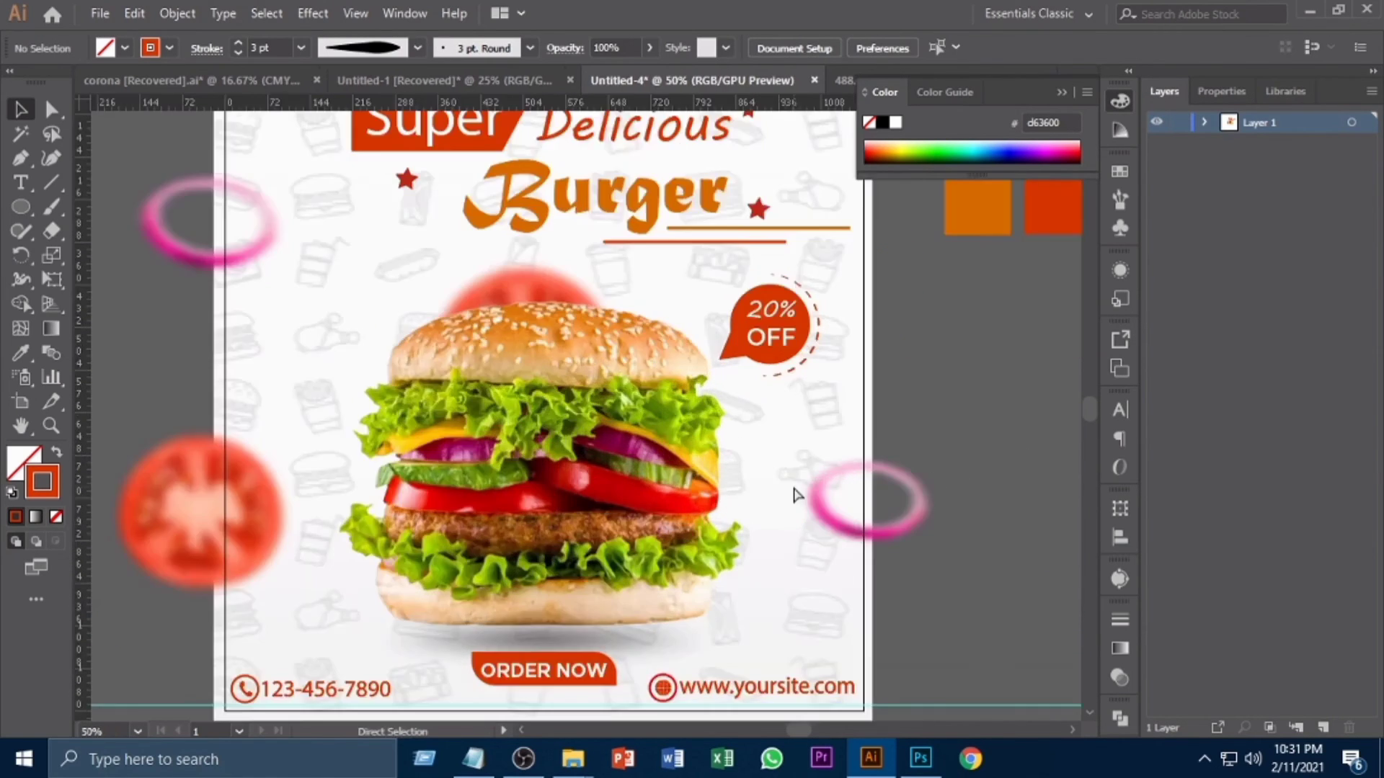
key(ctrl+minus)
click(21, 207)
drag(866, 363, 878, 373)
key(Delete)
double_click(22, 462)
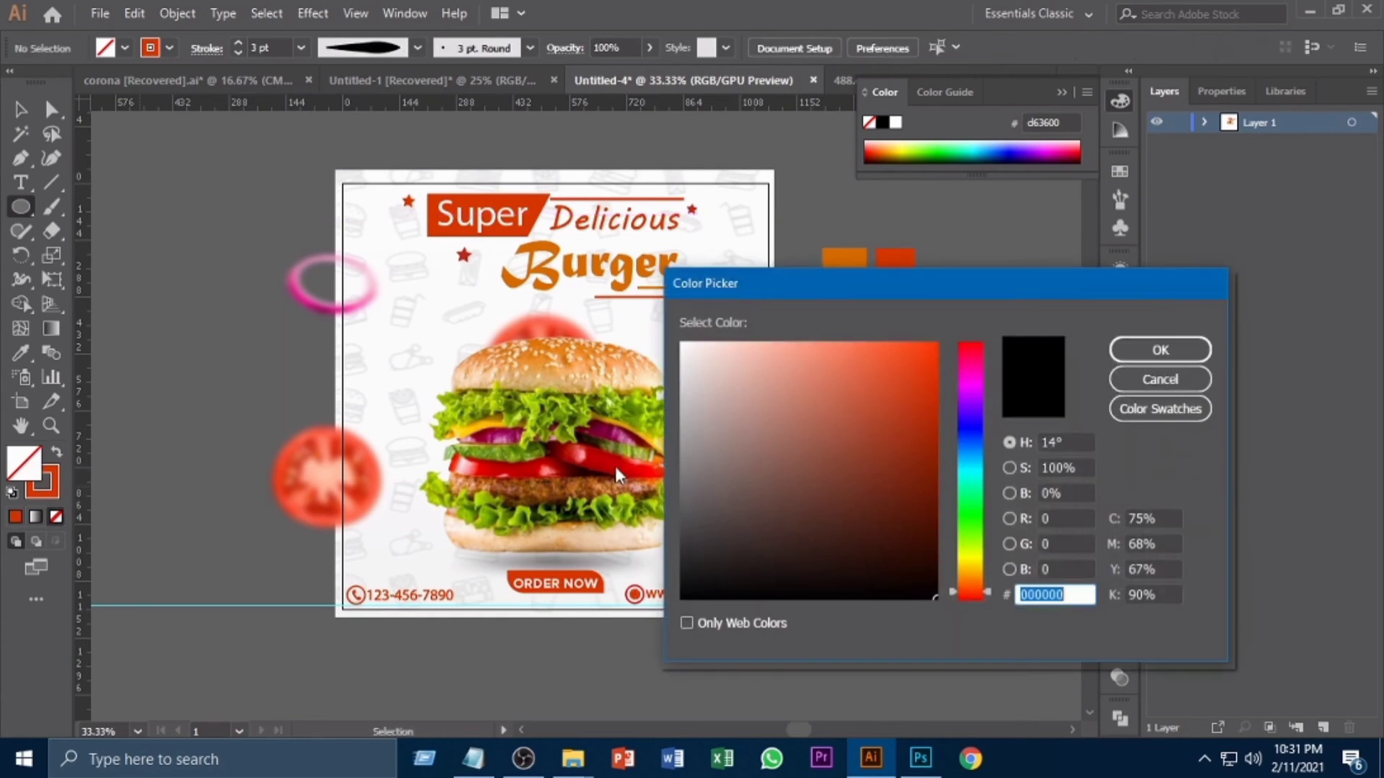
mouse_move(706, 415)
mouse_down()
mouse_move(713, 500)
mouse_move(679, 543)
mouse_move(674, 531)
mouse_move(719, 494)
mouse_move(908, 360)
mouse_up()
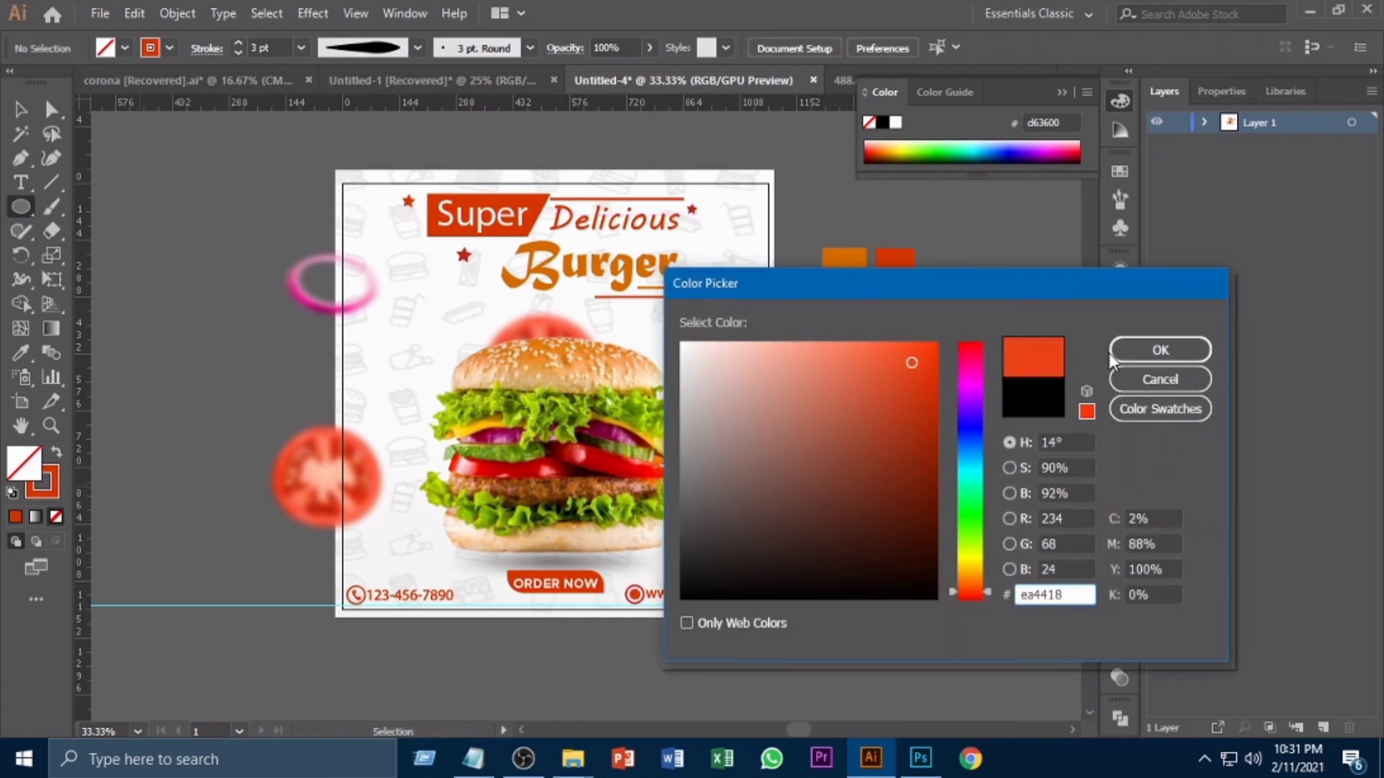
click(1160, 350)
click(57, 518)
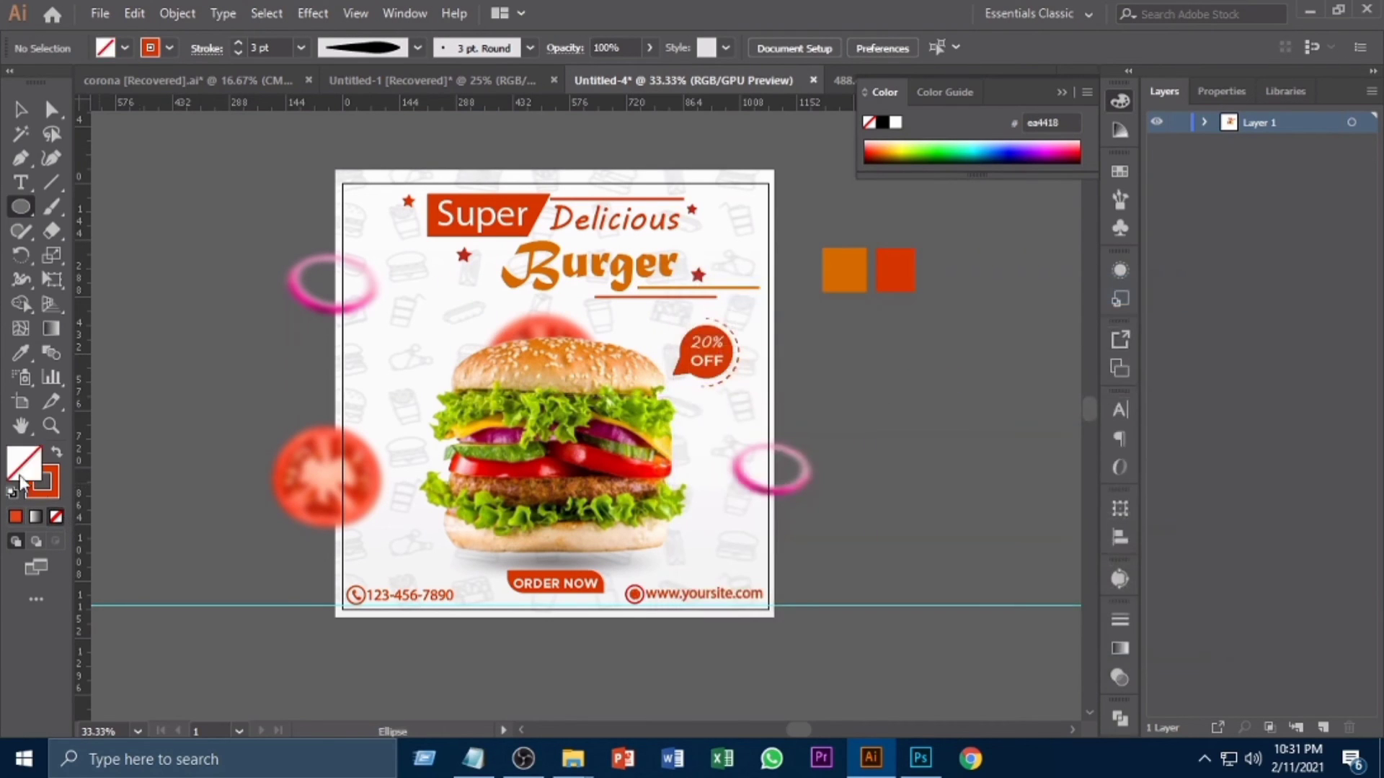
click(54, 517)
double_click(26, 455)
drag(1045, 282, 1044, 400)
click(16, 354)
click(1157, 499)
Sample the d63600 swatch as fill and make a row of four small circles beneath the colour swatches
click(51, 352)
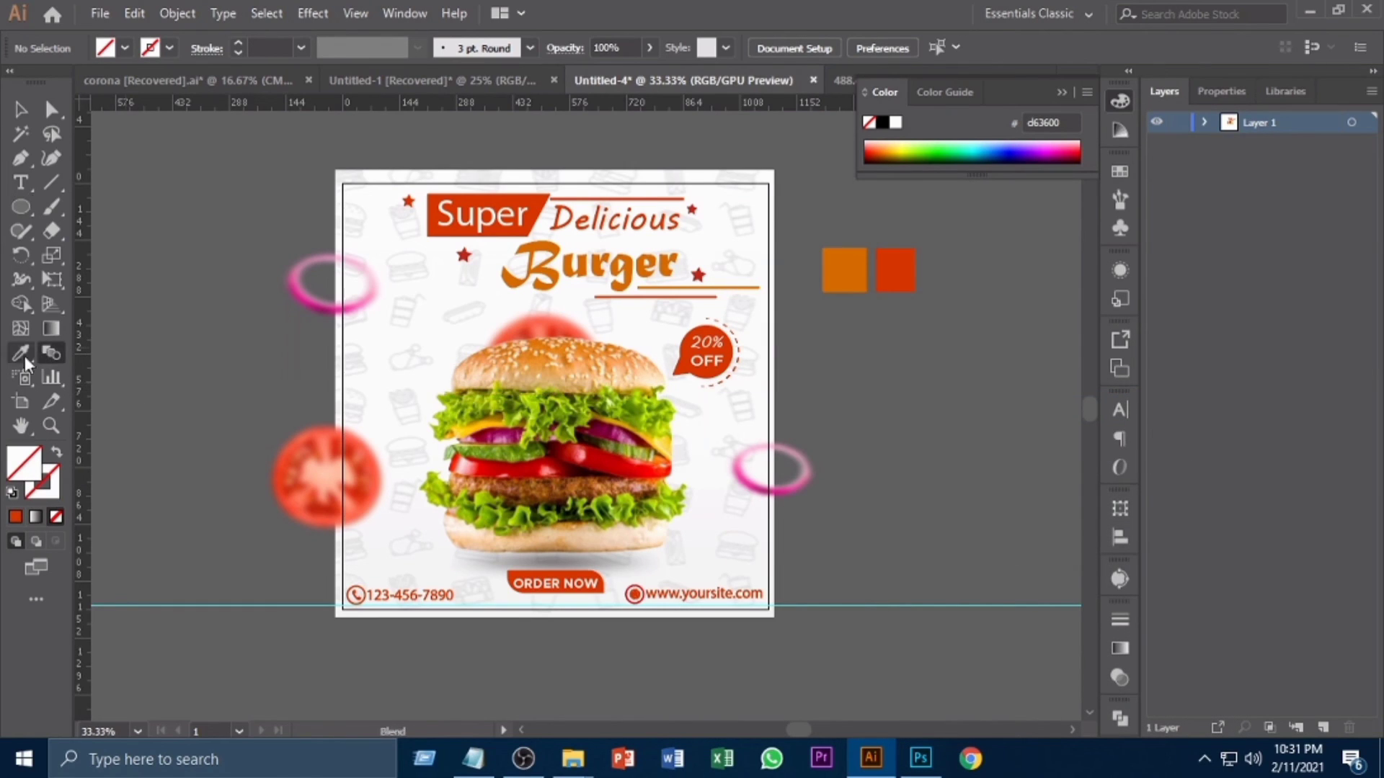
click(903, 256)
key(v)
click(21, 207)
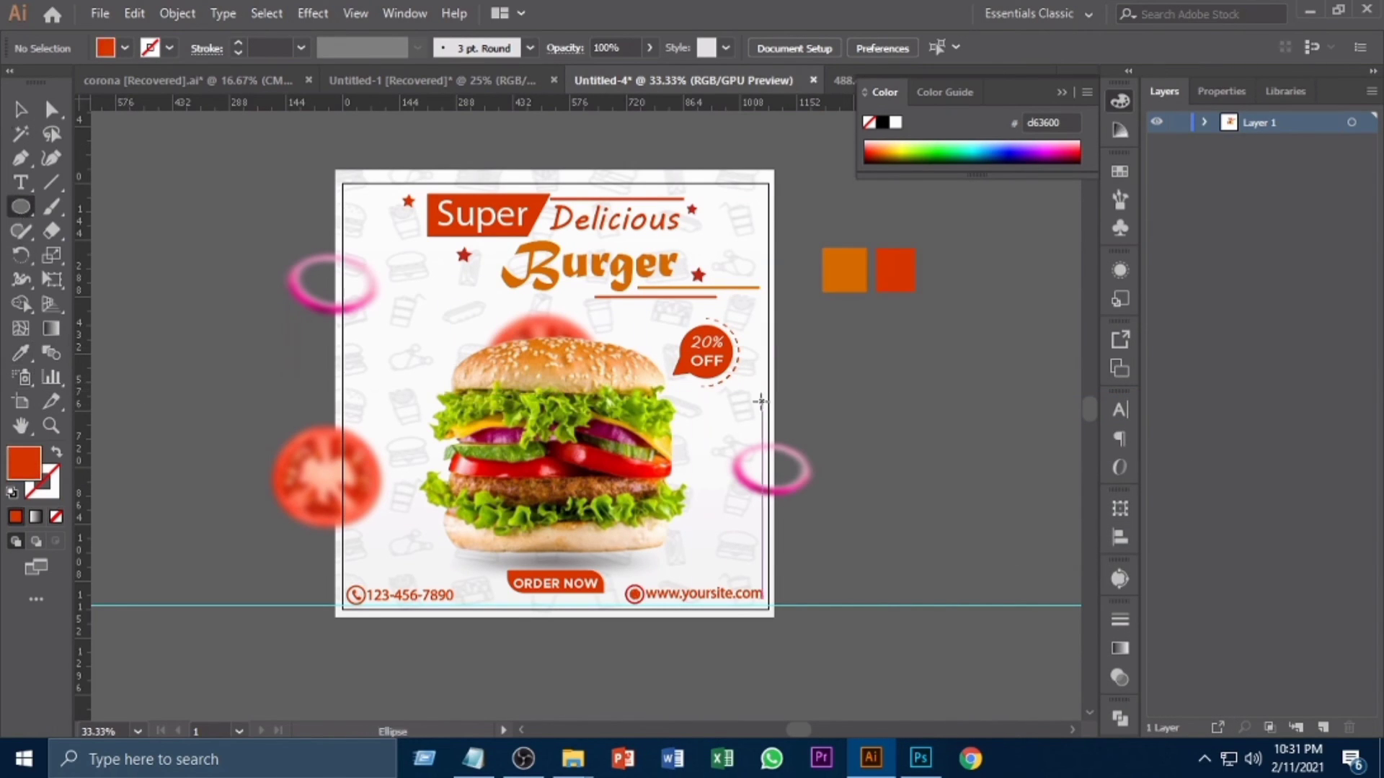
drag(842, 345, 888, 389)
key(v)
click(925, 400)
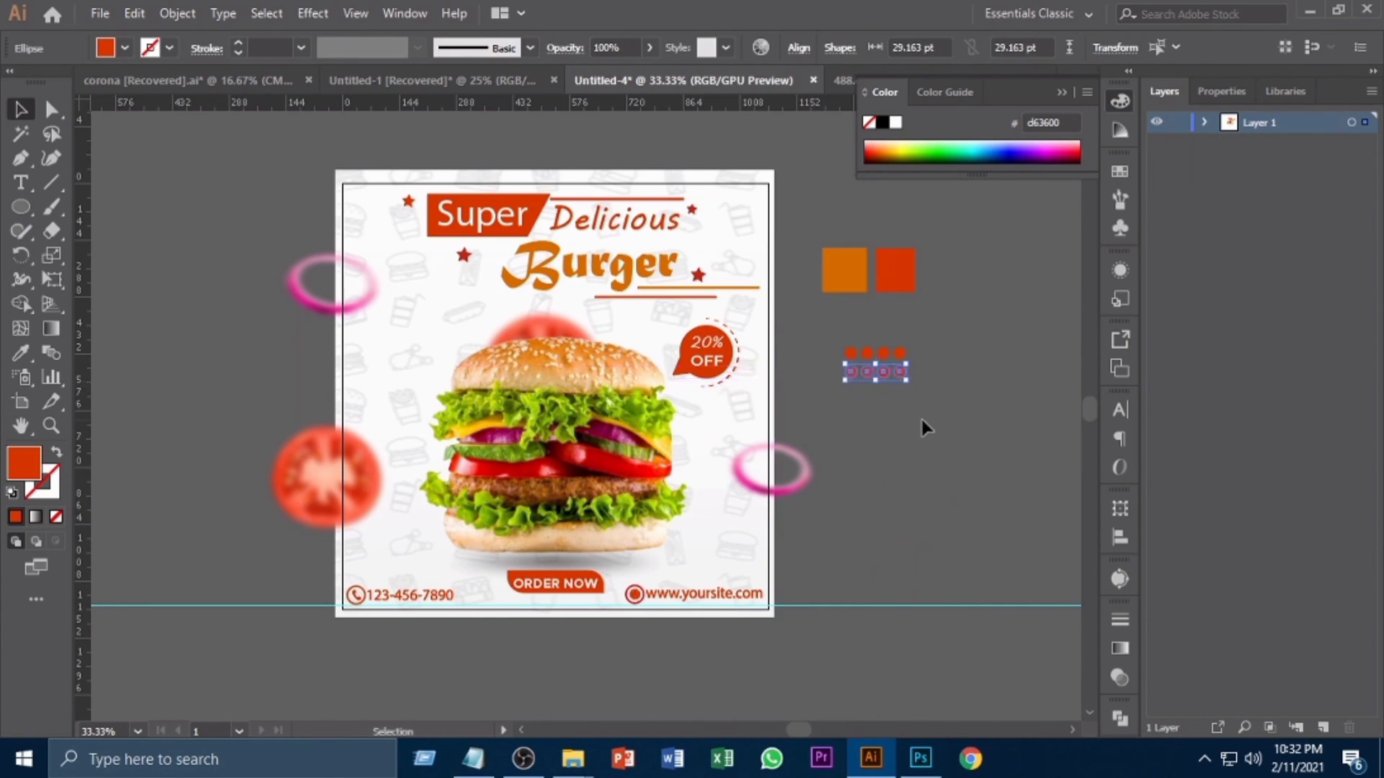
Repeat the row of circles downward into a grid four dots wide and five high, and group all the dots
key(ctrl+d)
key(ctrl+d)
key(ctrl+d)
drag(987, 426, 847, 337)
right_click(903, 393)
click(959, 464)
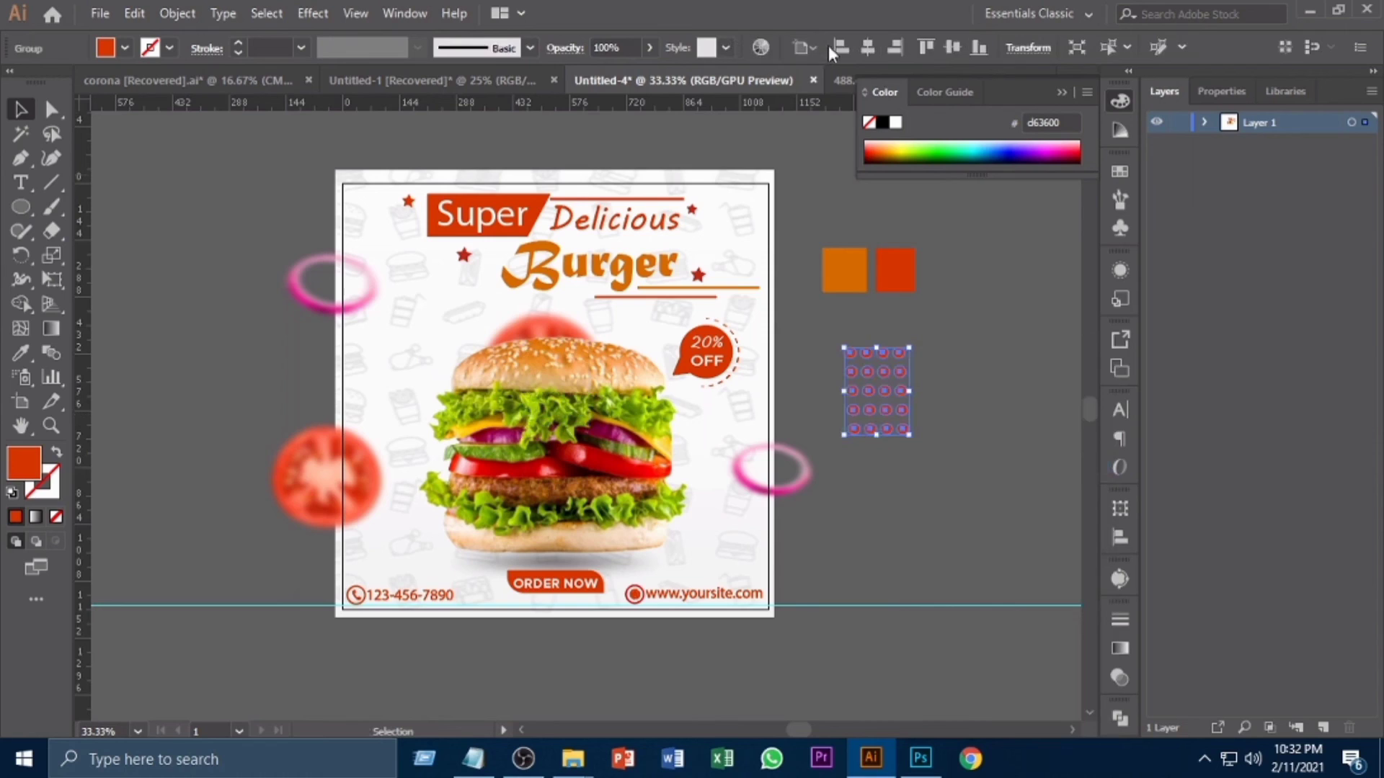
Try to align the grouped red-orange dot grid, and delete the group
click(812, 48)
click(890, 71)
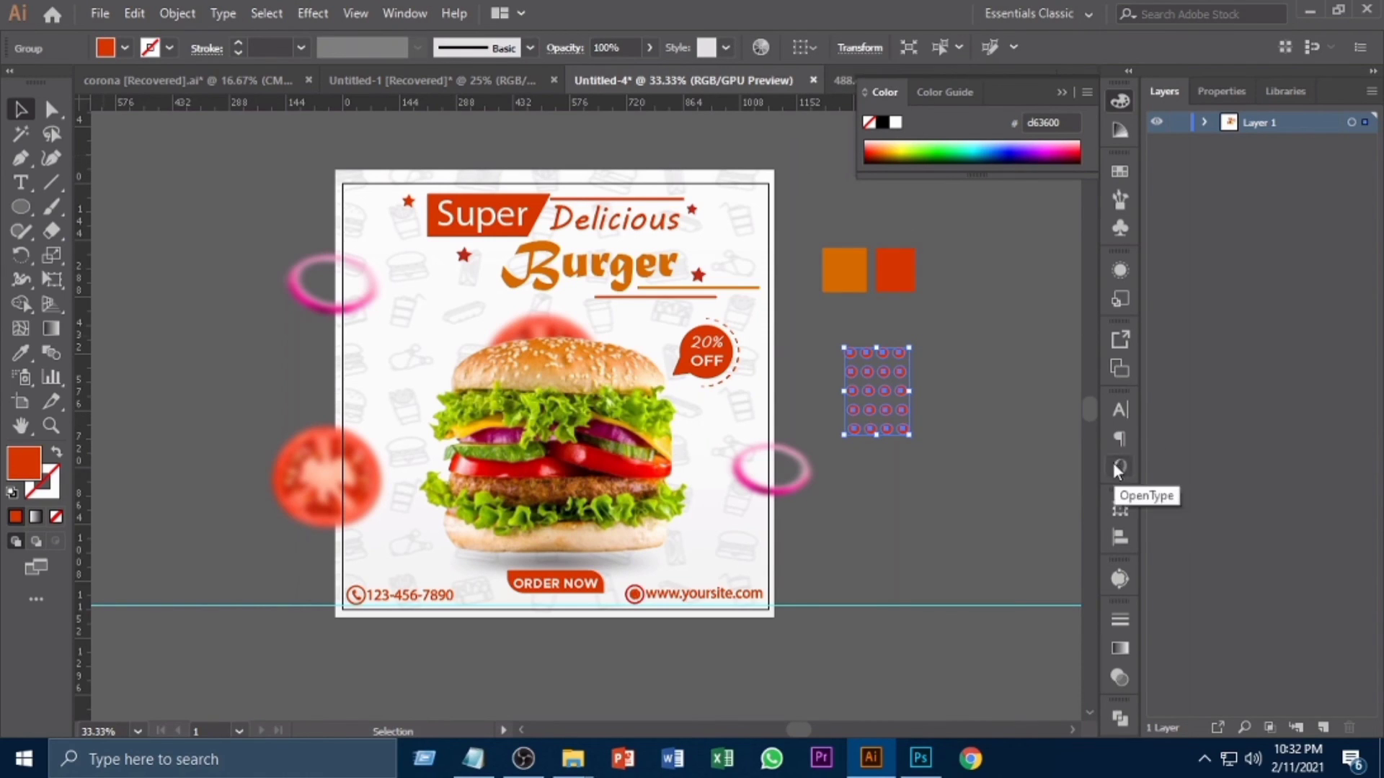
click(1119, 537)
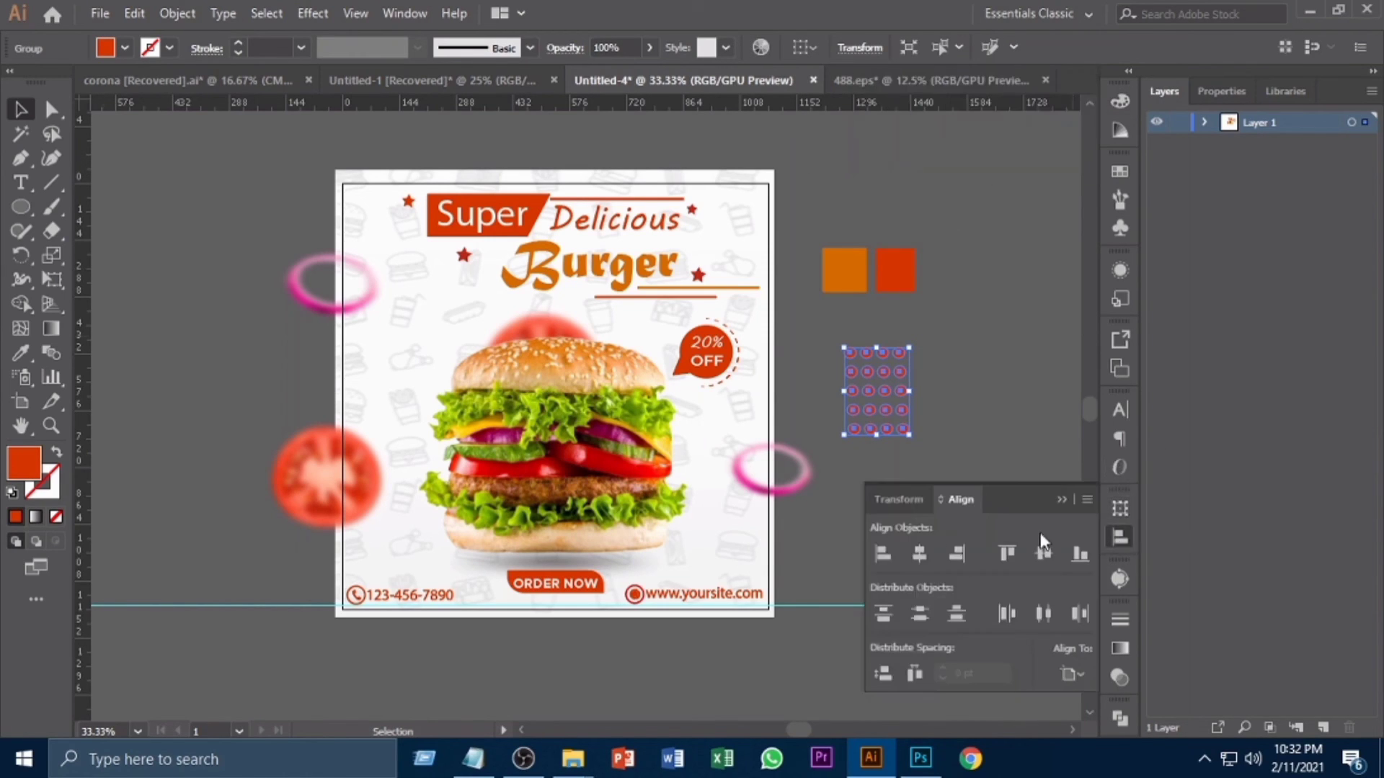
click(924, 548)
click(1013, 438)
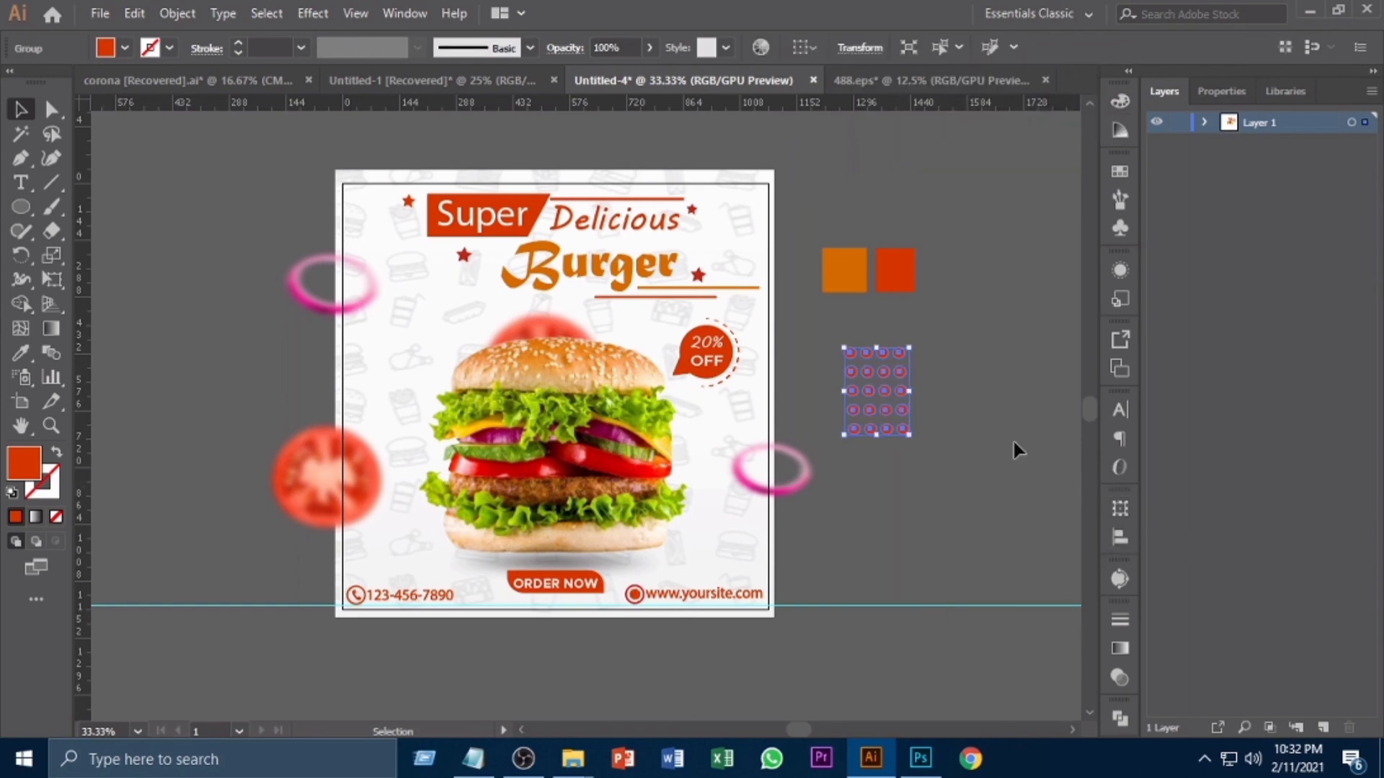
click(900, 382)
key(Delete)
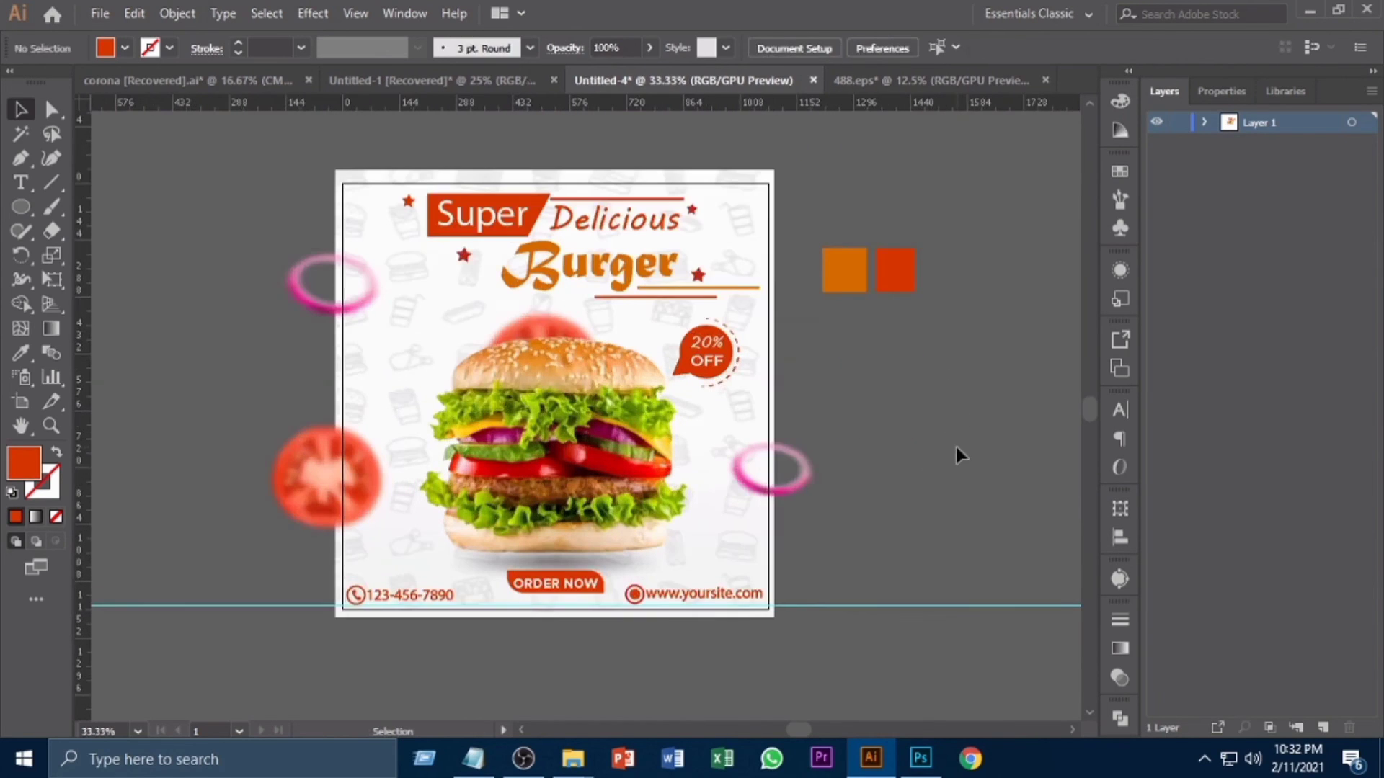
Delete the horizontal guide near the artboard's lower edge
click(960, 607)
key(Delete)
drag(876, 517, 767, 490)
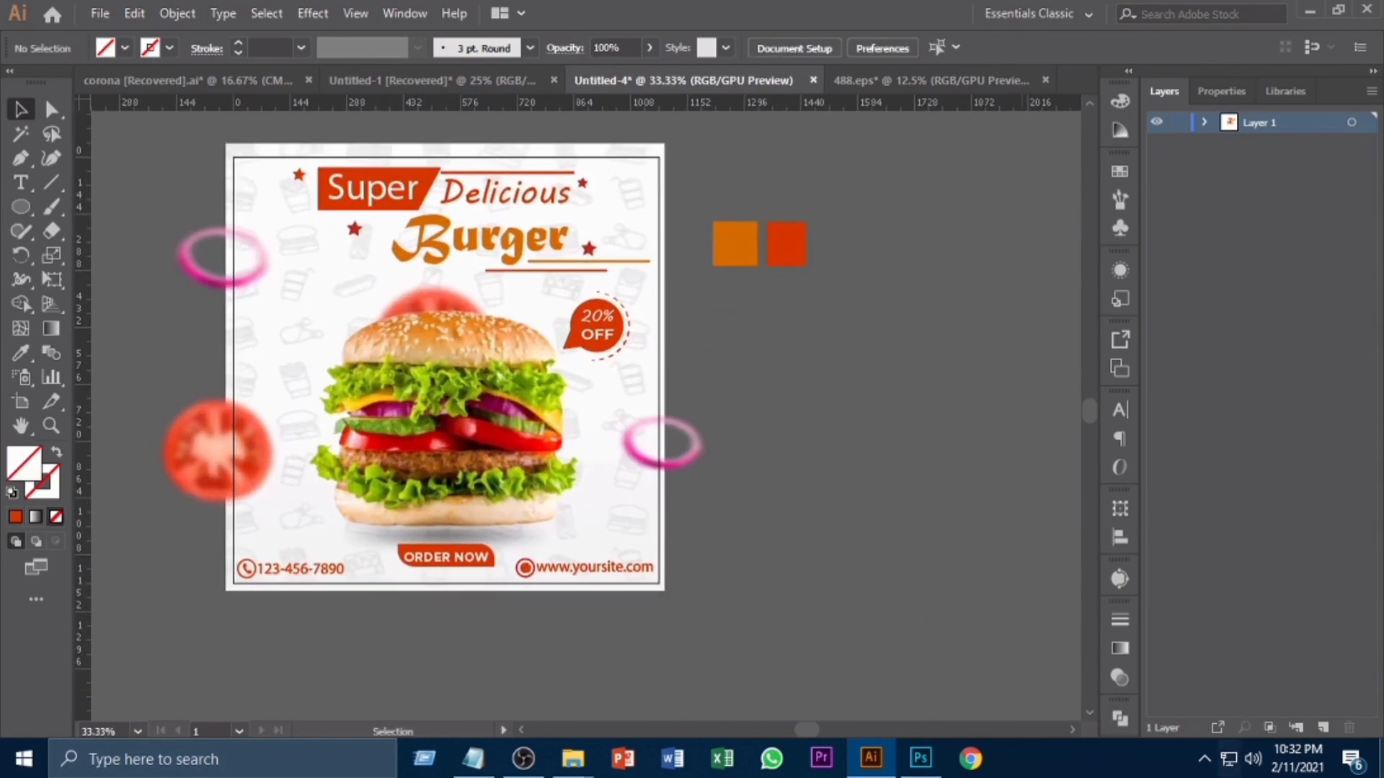
Draw a circle about 26 pt in diameter in the empty area left of the artboard and fill it white
drag(408, 554, 615, 566)
key(ctrl+plus)
drag(385, 189, 604, 198)
click(20, 206)
drag(246, 279, 248, 280)
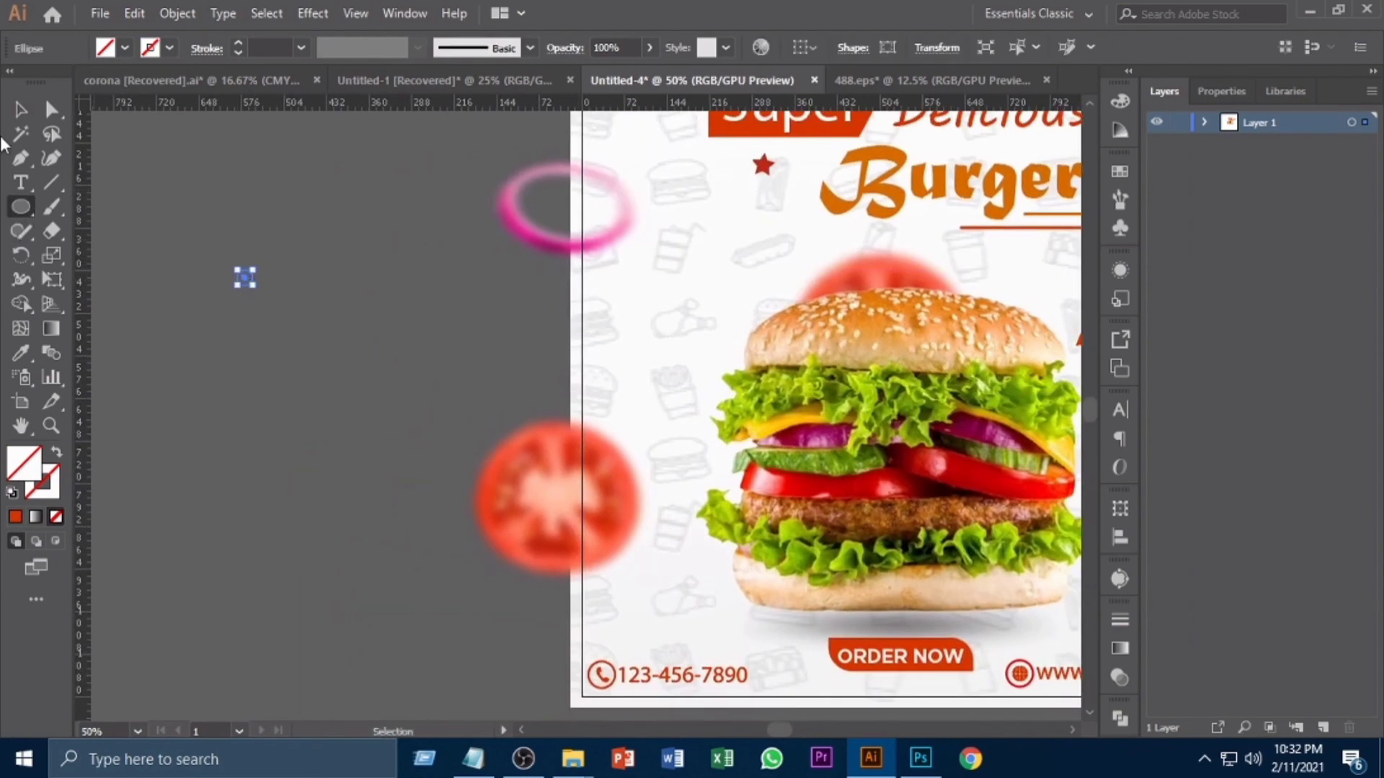
double_click(33, 465)
click(1182, 496)
click(20, 352)
click(22, 110)
Duplicate the white circle into a row of five, and repeat the row downward to form a 5 by 5 dot grid
drag(244, 279, 296, 279)
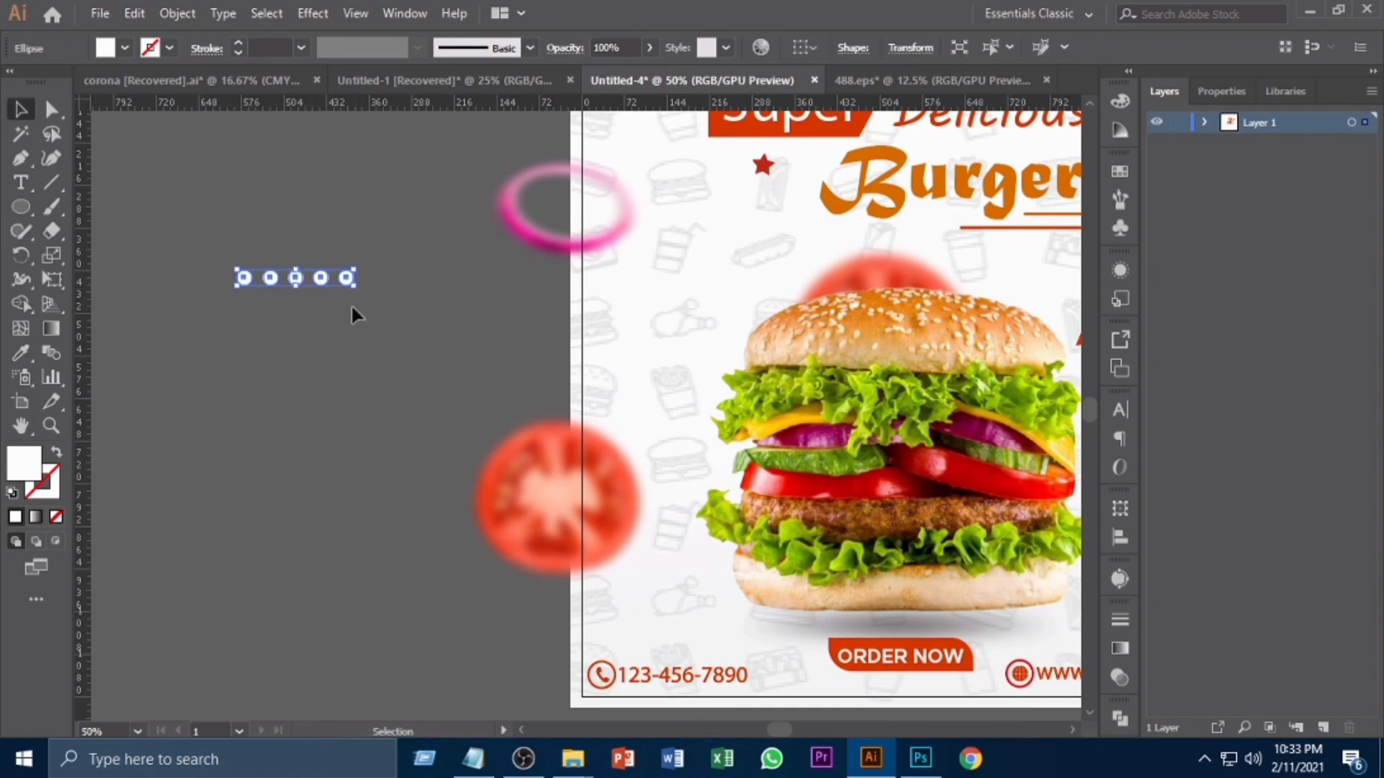
key(alt)
drag(293, 282, 294, 307)
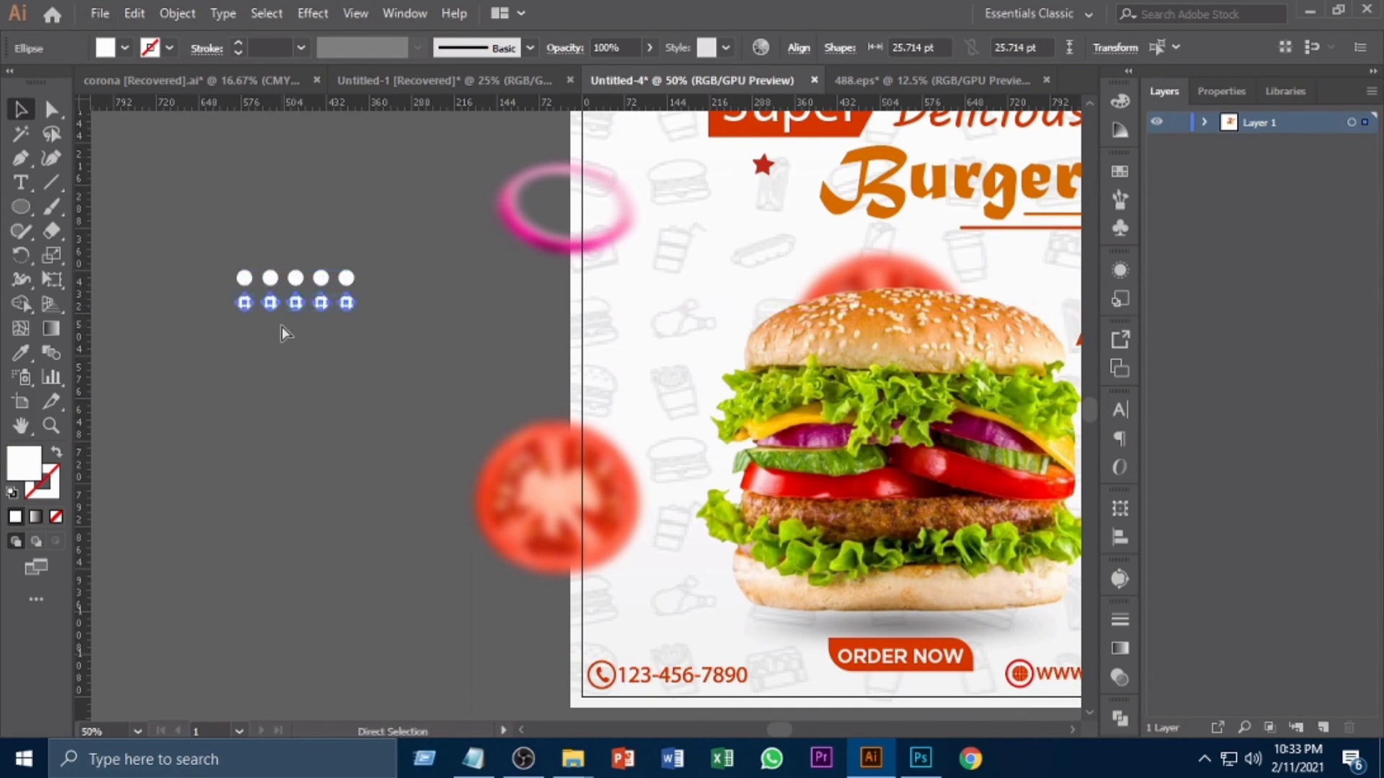
key(ctrl+d)
key(ctrl+d)
key(ctrl+d)
scroll(476, 341, down, 1)
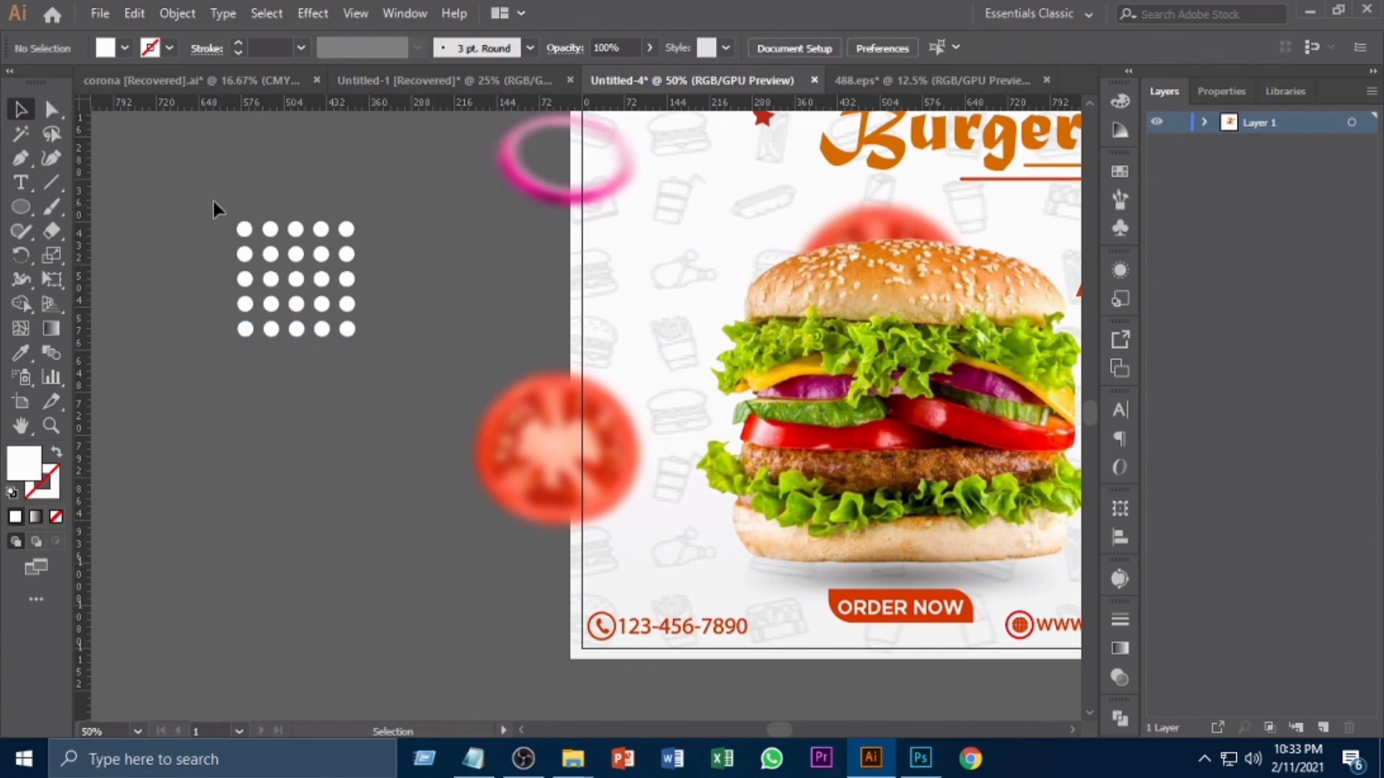
Recolour all the dots with the red sampled from the star beside the Burger headline, and group them
drag(214, 201, 401, 342)
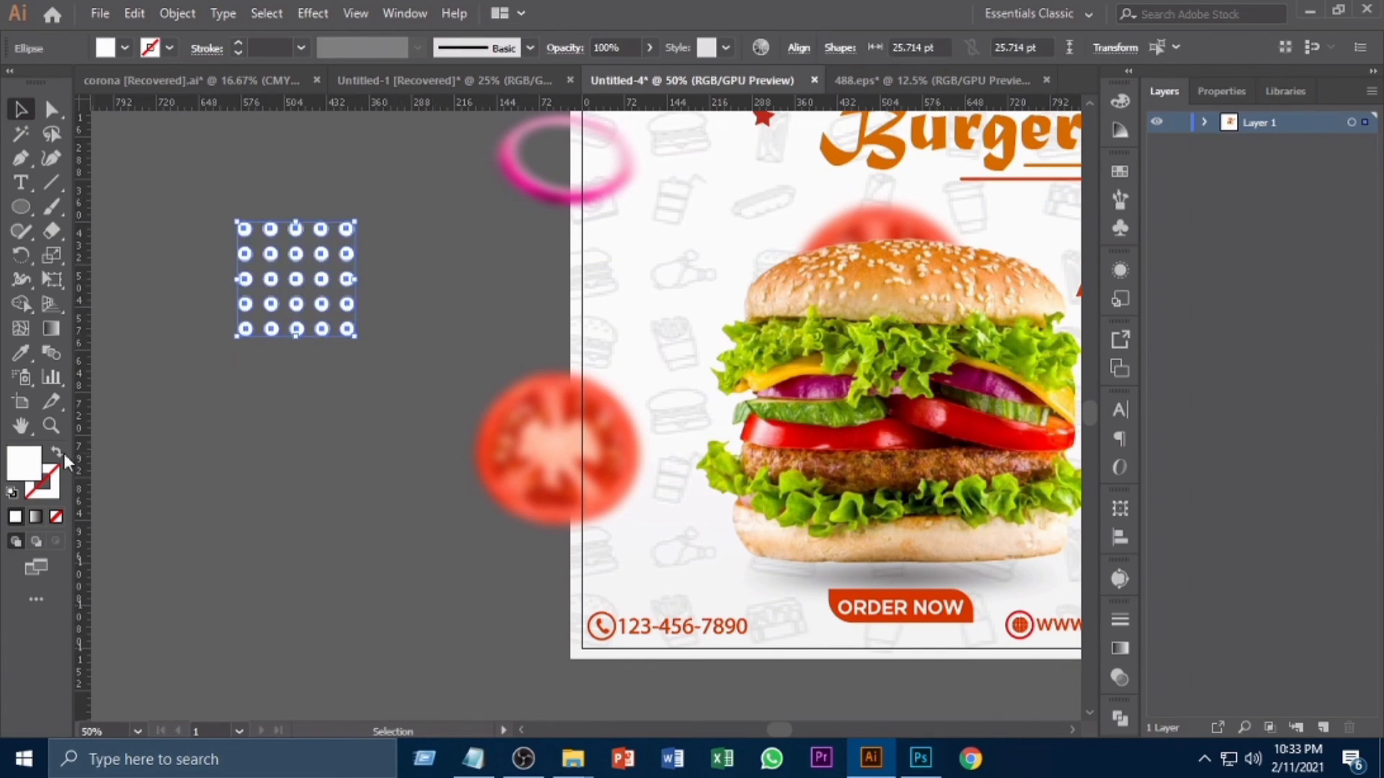
click(21, 353)
scroll(743, 190, up, 1)
click(763, 165)
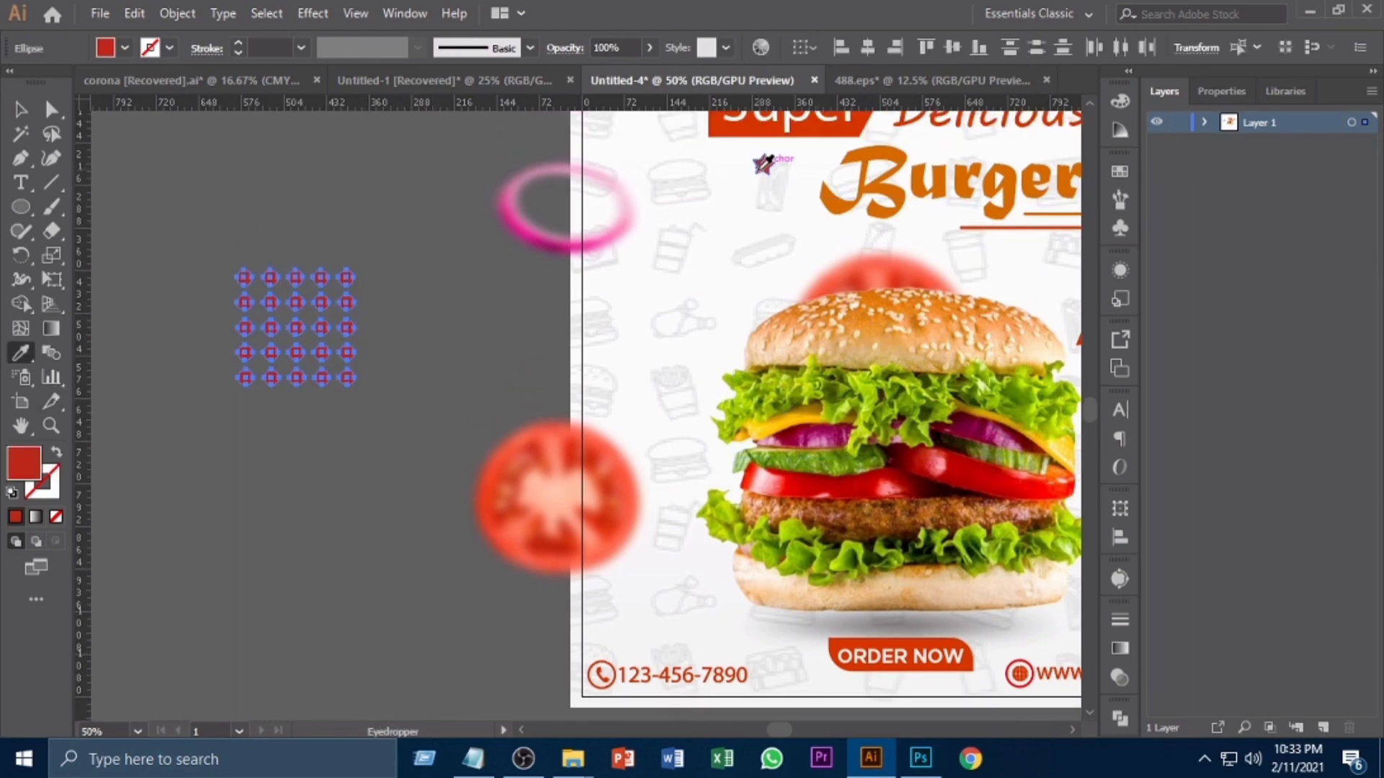
click(17, 110)
right_click(304, 311)
click(401, 441)
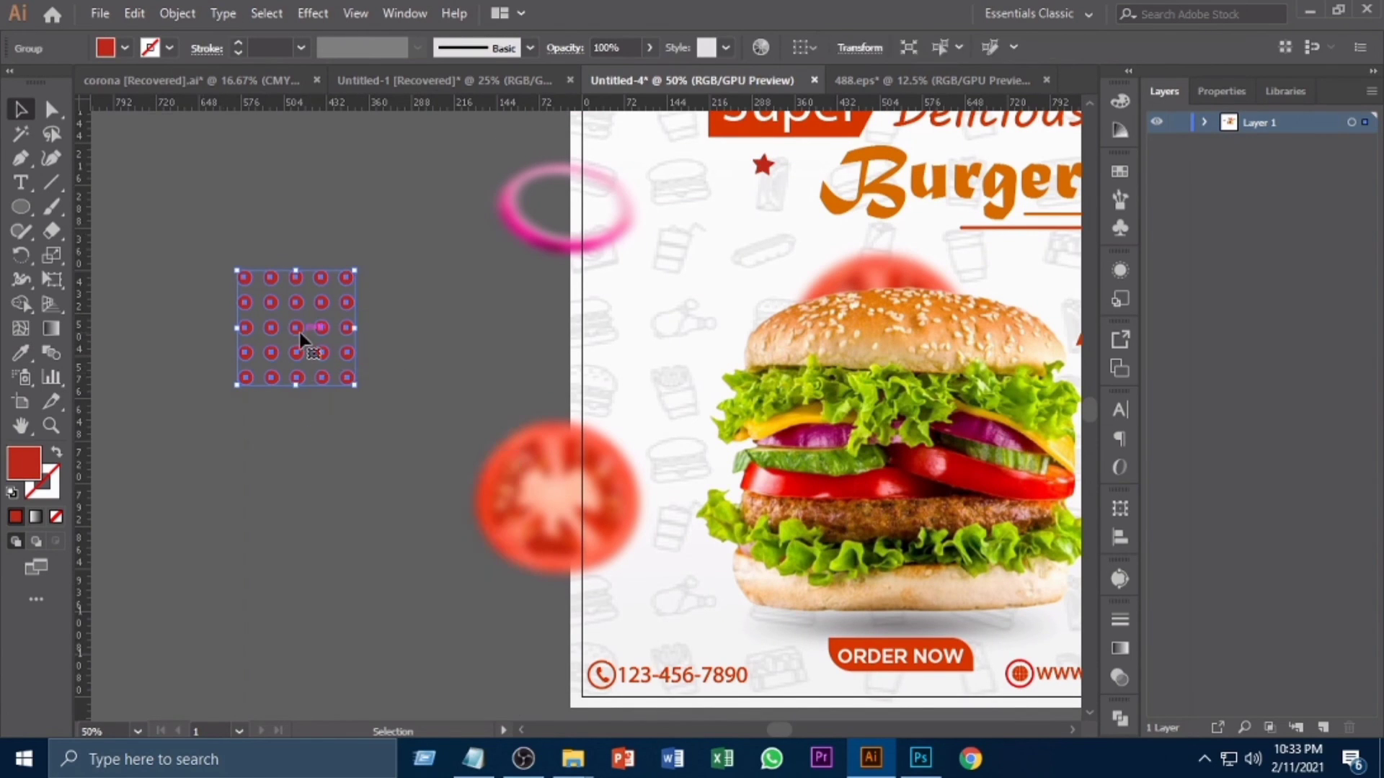
Scale the red dot grid down to roughly half size and place it across the artboard's left edge, above the tomato
drag(354, 385, 585, 348)
drag(686, 454, 358, 416)
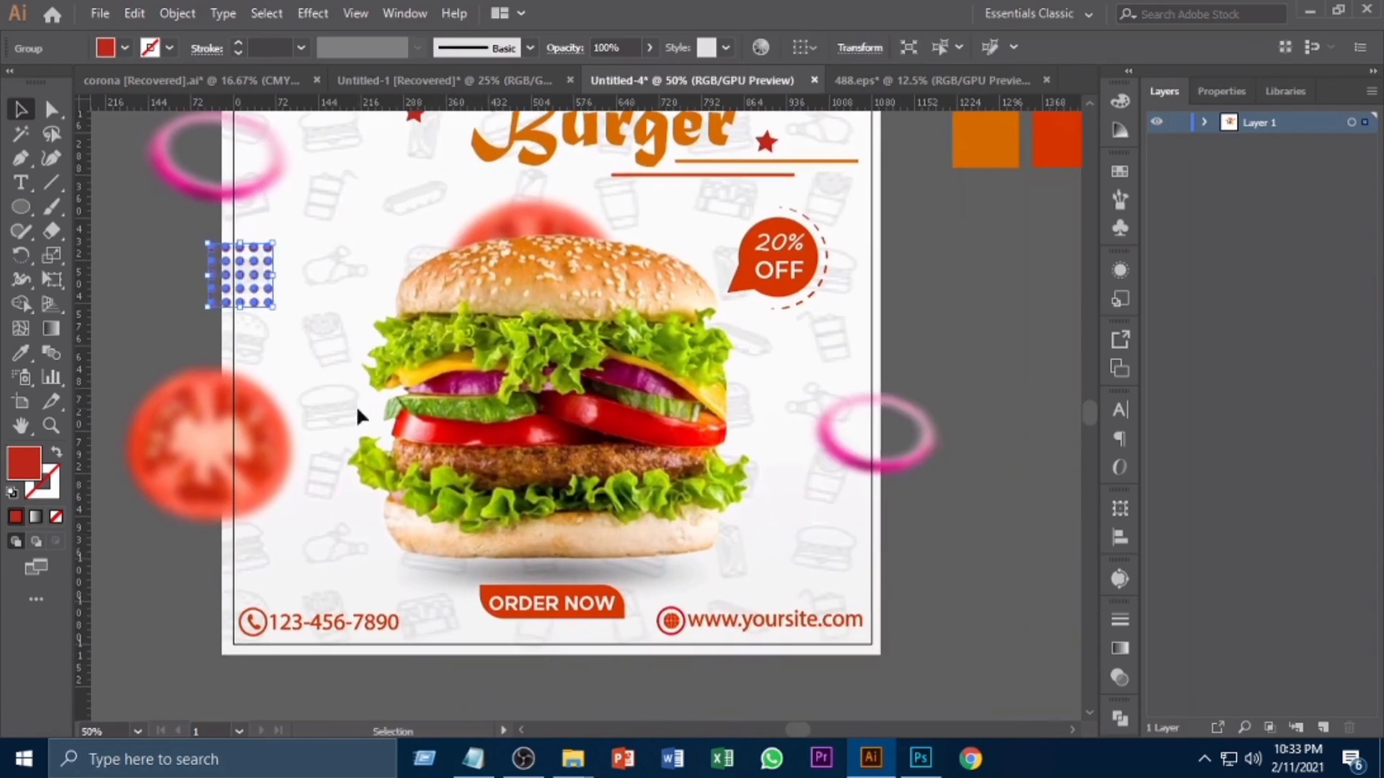
click(897, 483)
Copy the dot grid to the artboard's lower right edge, and move the original up, just below the left onion ring
drag(259, 296, 890, 565)
scroll(691, 553, up, 3)
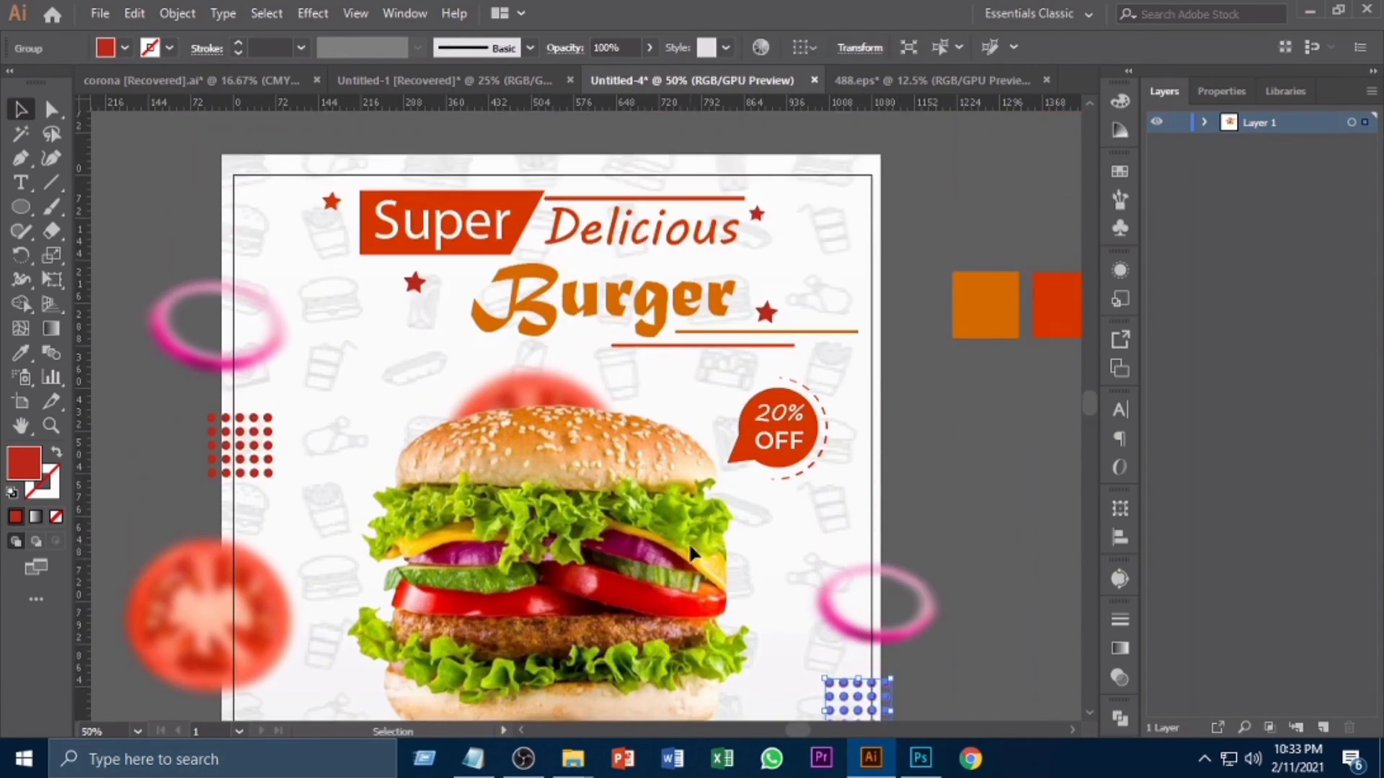
drag(249, 452, 249, 418)
click(288, 352)
key(ctrl+minus)
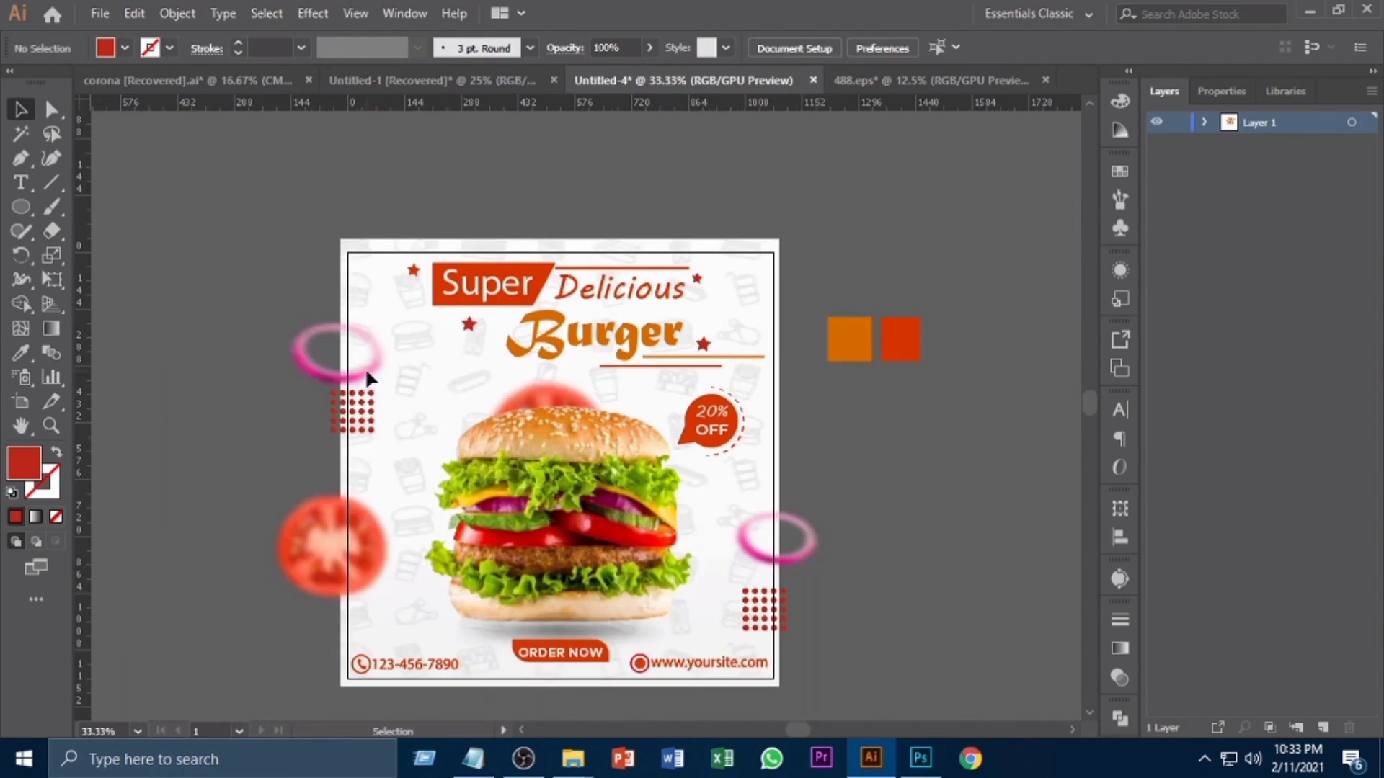
key(ctrl+a)
click(594, 142)
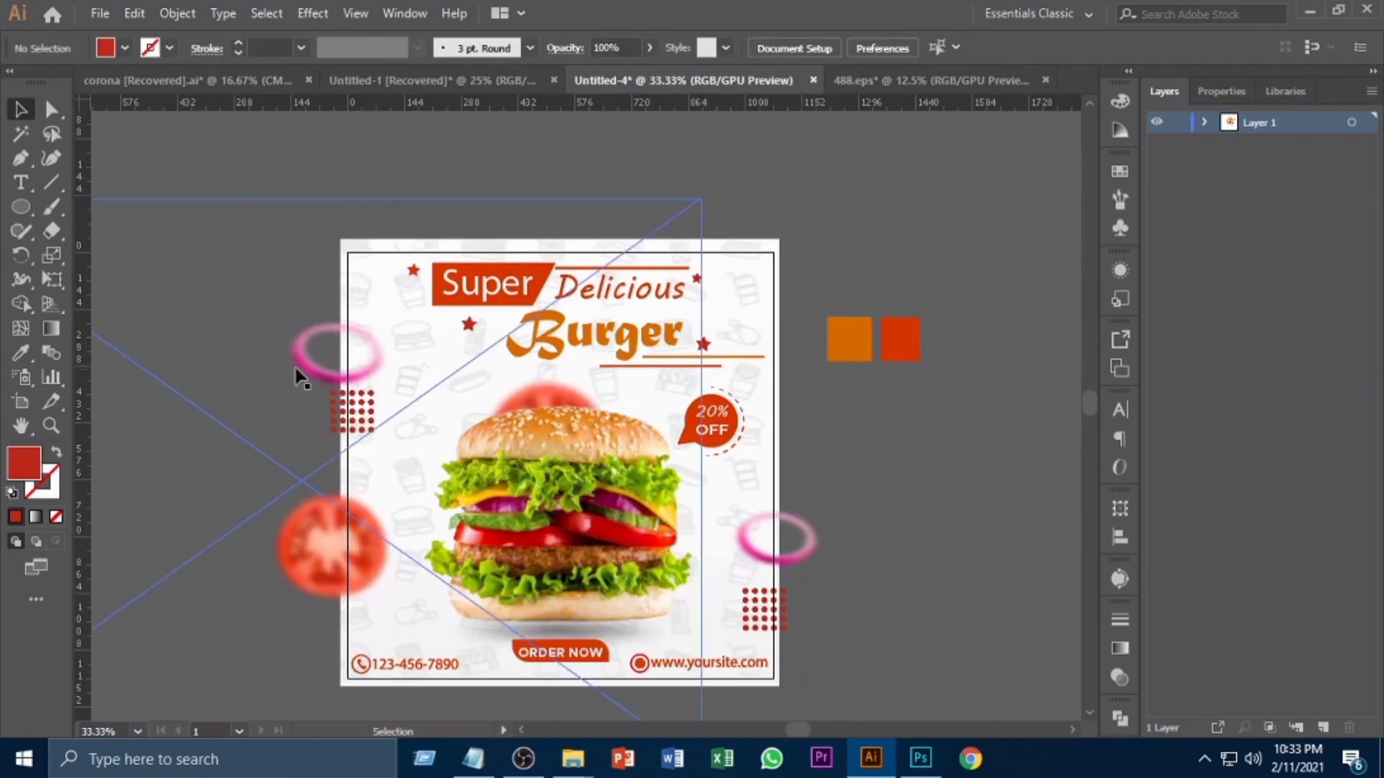
double_click(306, 343)
double_click(360, 168)
double_click(320, 380)
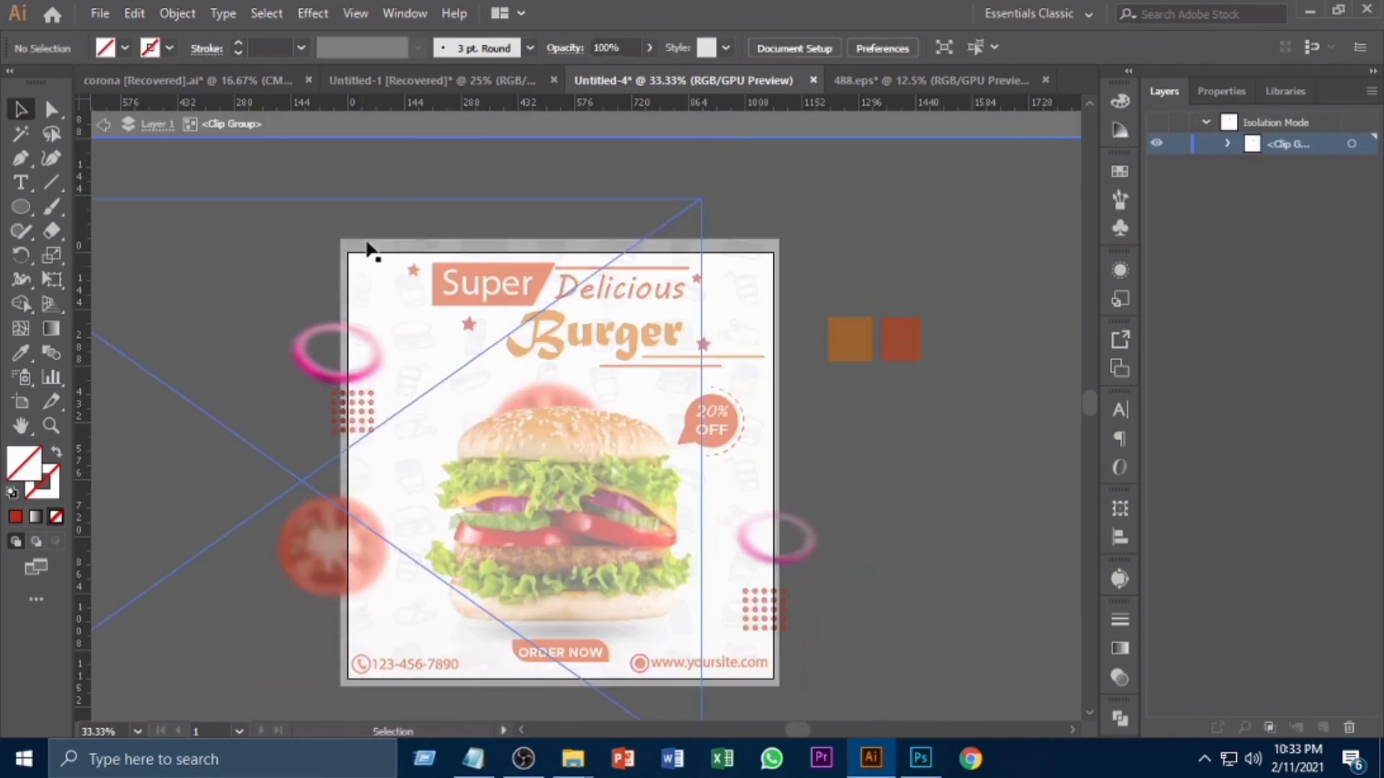
click(276, 343)
double_click(274, 336)
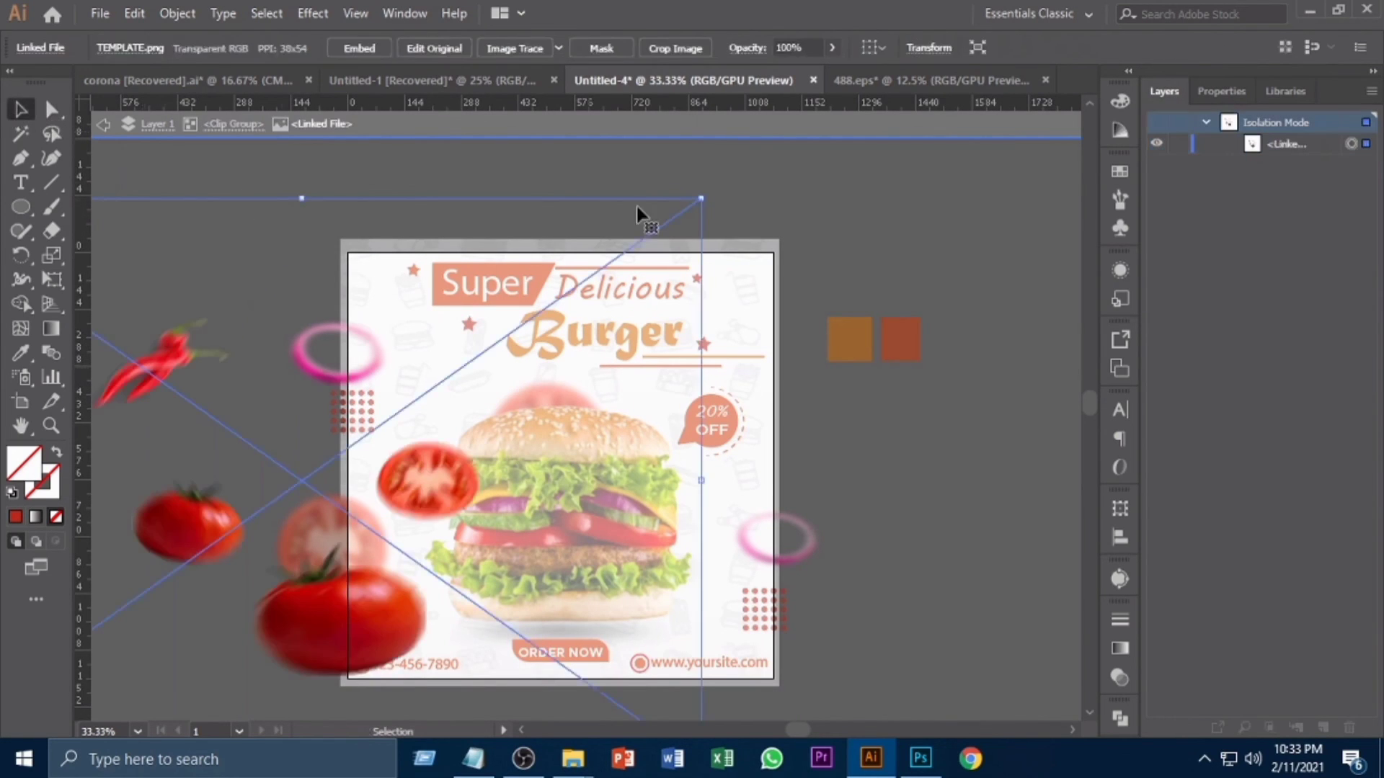
double_click(692, 172)
Nudge the left onion ring slightly upward to widen the gap above the dot grid
click(359, 369)
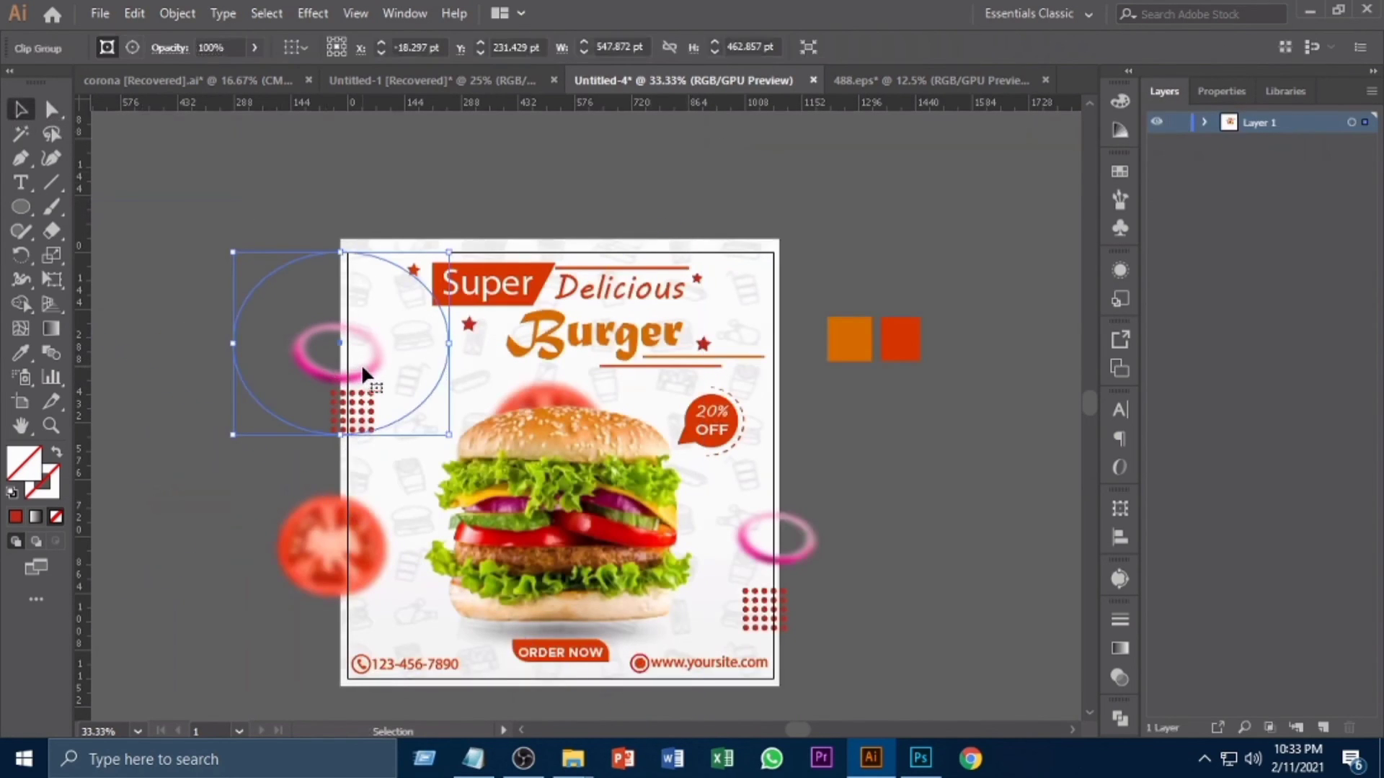
key(Up)
key(Up)
key(Up)
key(Up)
key(Up)
key(Up)
key(Up)
key(Up)
key(Up)
key(Up)
key(Up)
key(Up)
key(Up)
key(Up)
key(Up)
key(Up)
key(Up)
key(Up)
key(Up)
key(Up)
key(Up)
key(Up)
key(Up)
key(Up)
key(Up)
key(Up)
key(Up)
key(Up)
key(Up)
key(Up)
key(Up)
key(Up)
key(Up)
key(Up)
key(Up)
key(Up)
key(Up)
key(Up)
key(Up)
key(Up)
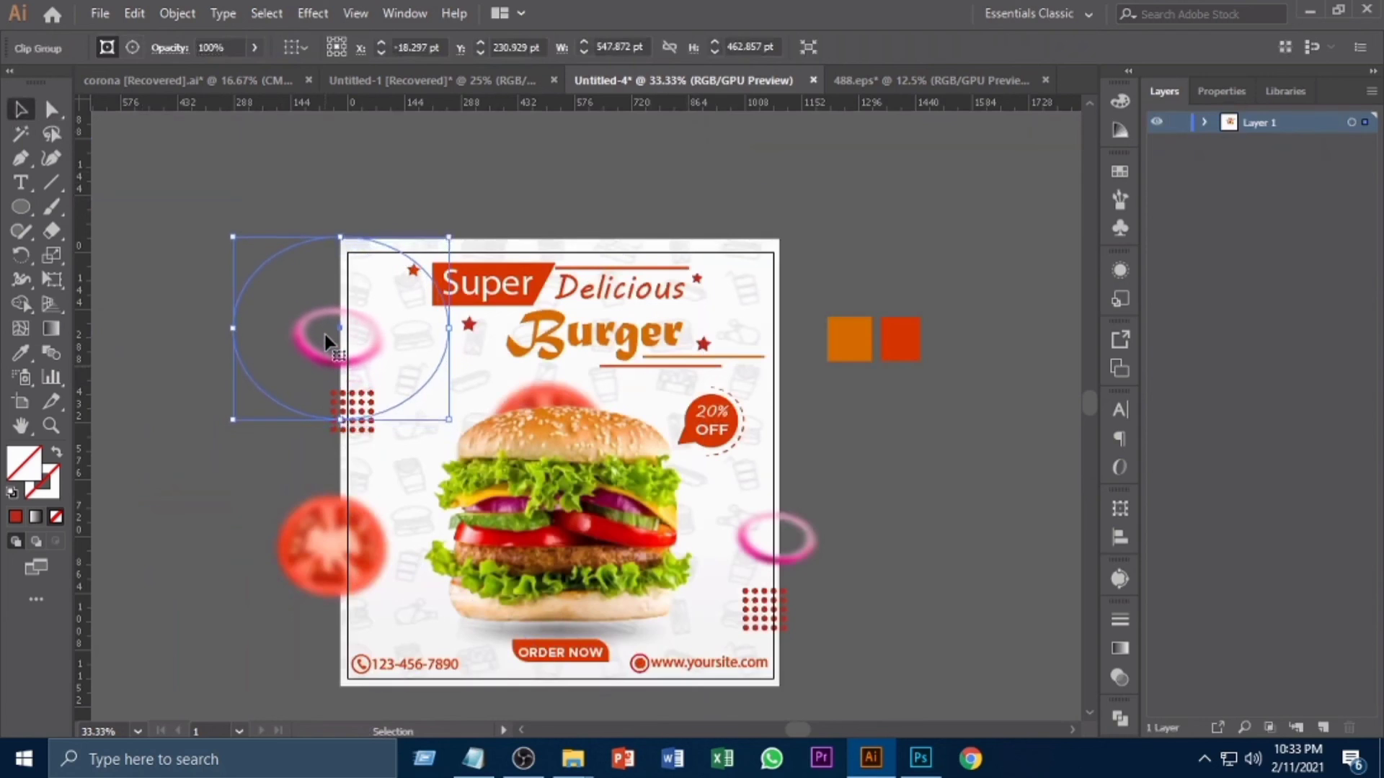
scroll(604, 366, down, 1)
click(862, 544)
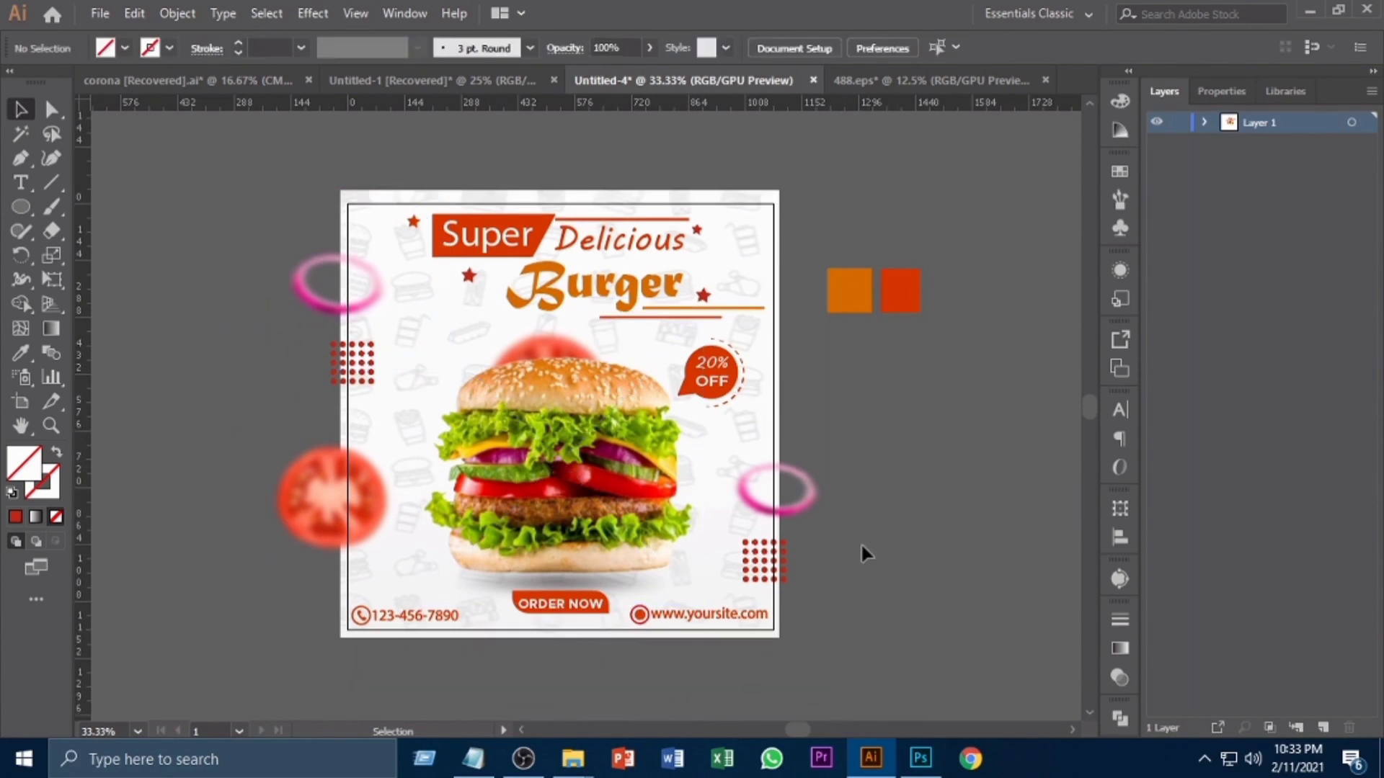
Lower the opacity of both red dot grids together so they look faded
click(764, 558)
shift+click(360, 368)
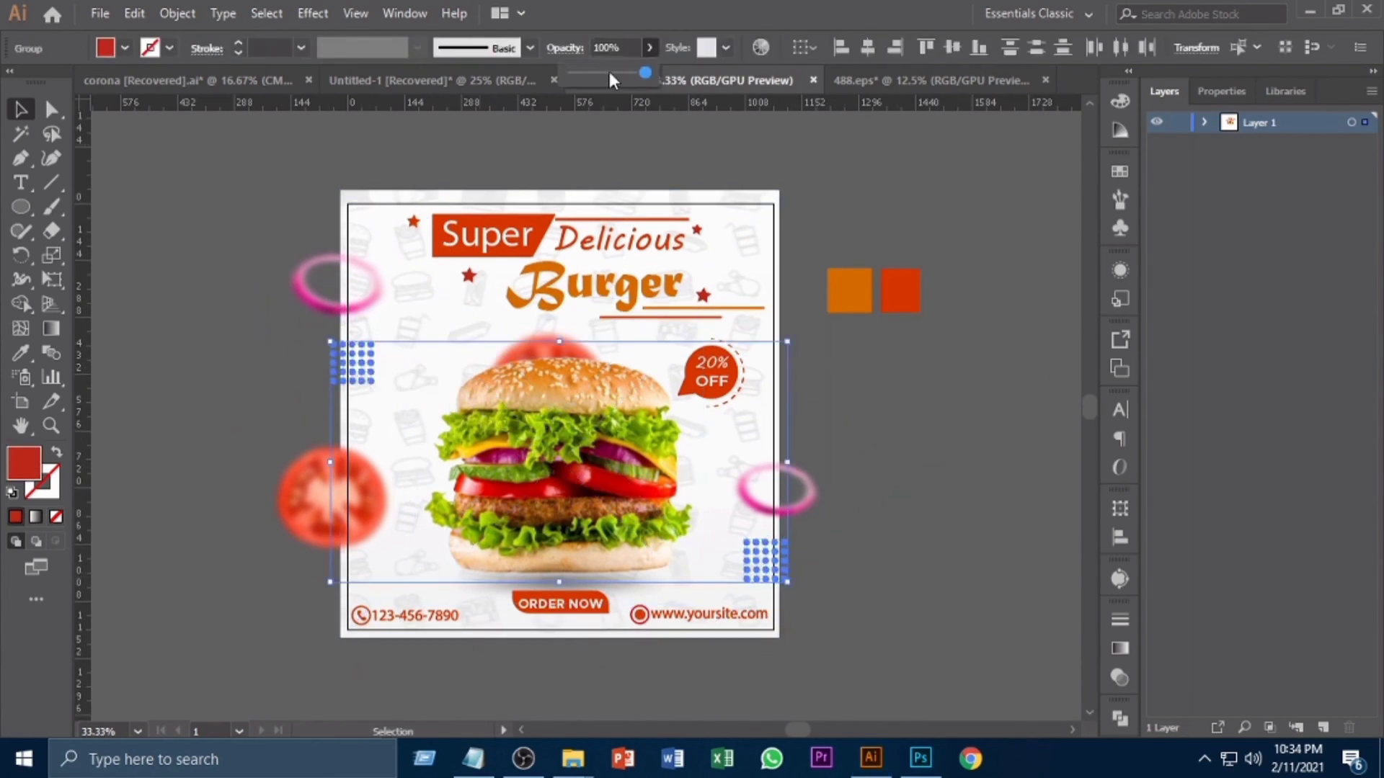
click(916, 413)
Draw a rectangle covering the whole artboard and use it as a clipping mask to trim the design to the artboard's edges
scroll(915, 413, down, 1)
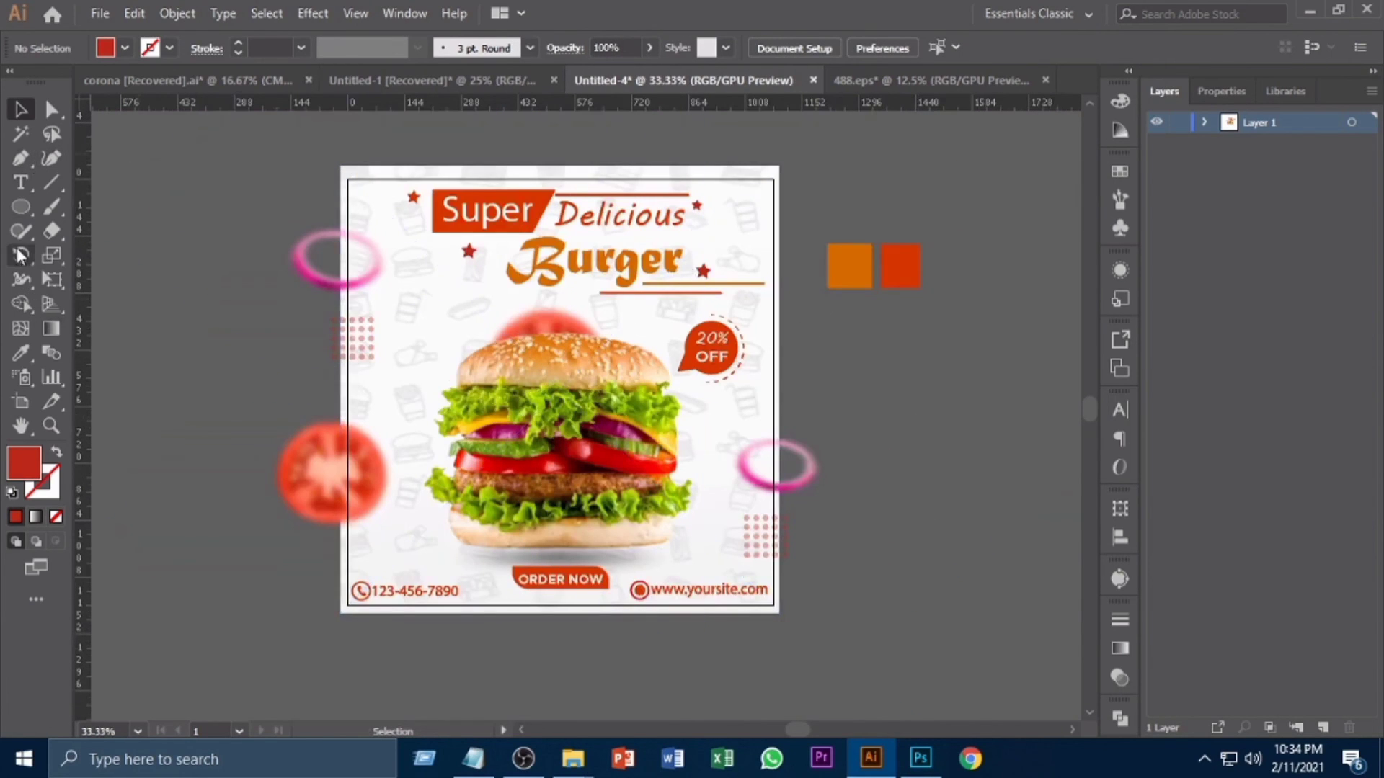
drag(20, 207, 86, 207)
drag(348, 179, 772, 604)
key(v)
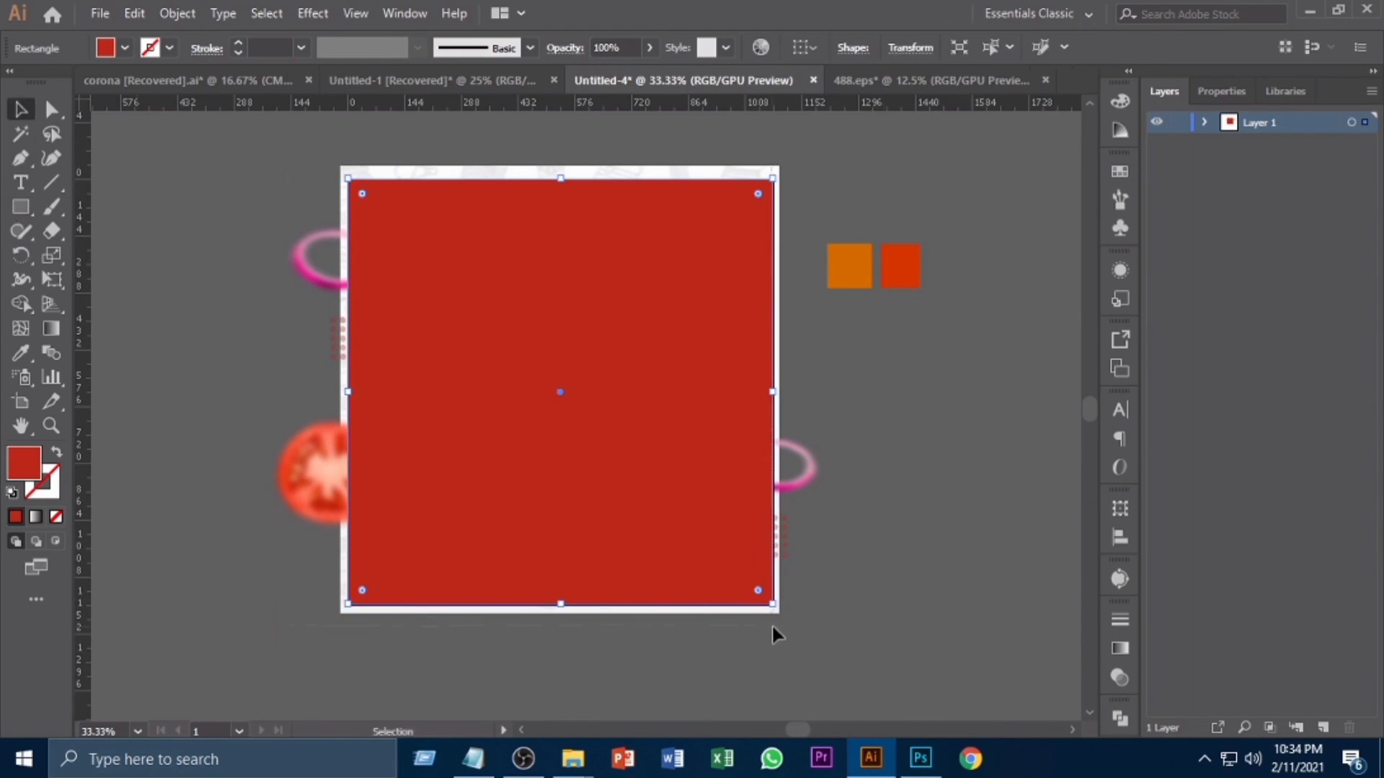
key(ctrl+a)
right_click(564, 327)
click(649, 476)
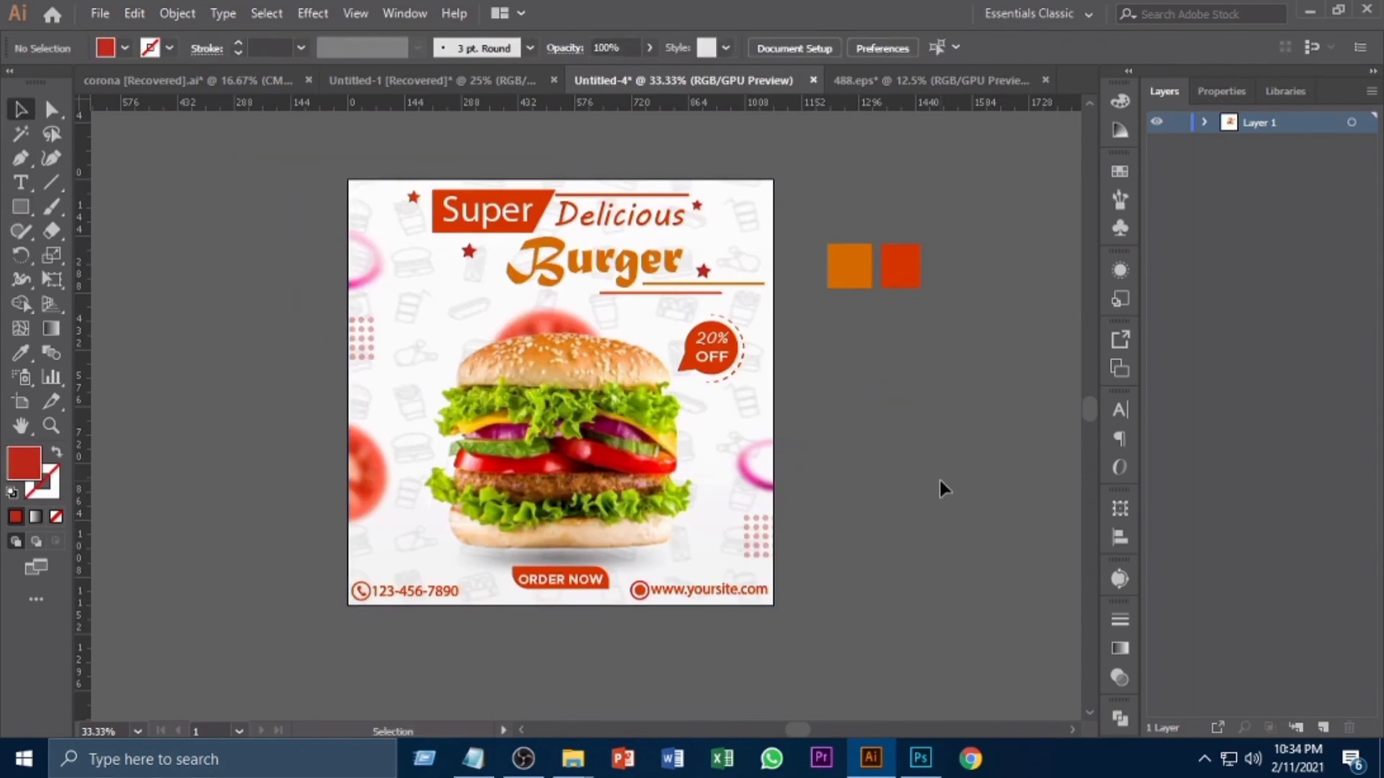